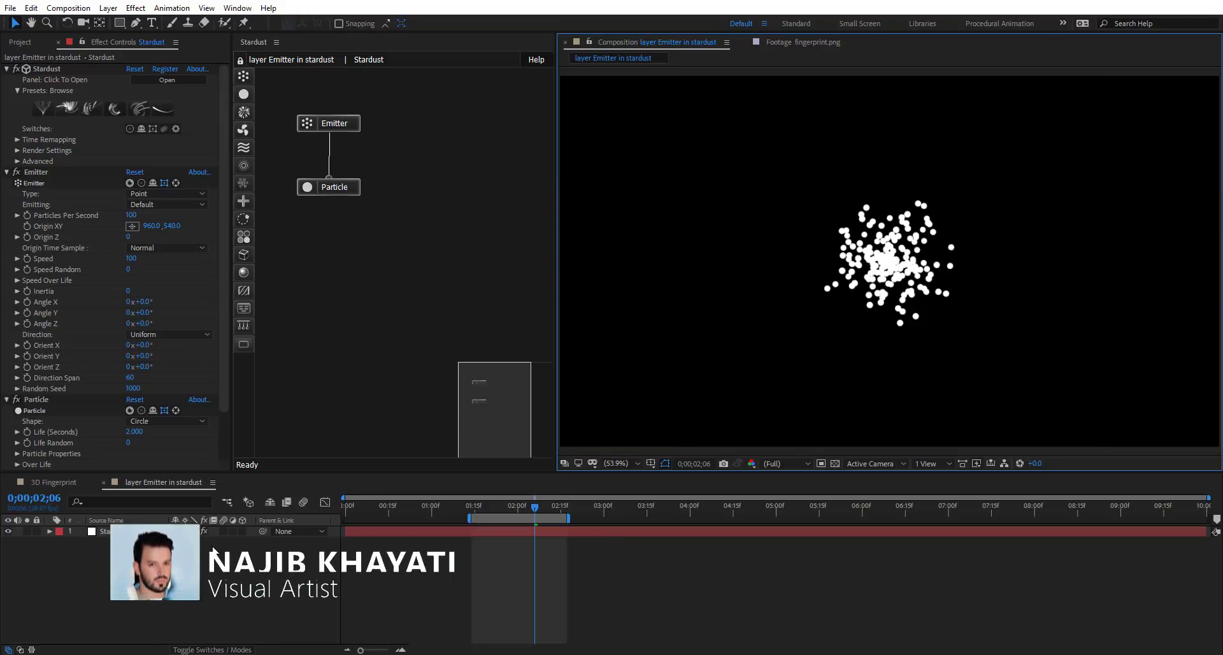
# Preview the fingerprint.png footage and create a new composition from it
pyautogui.click(108, 534)
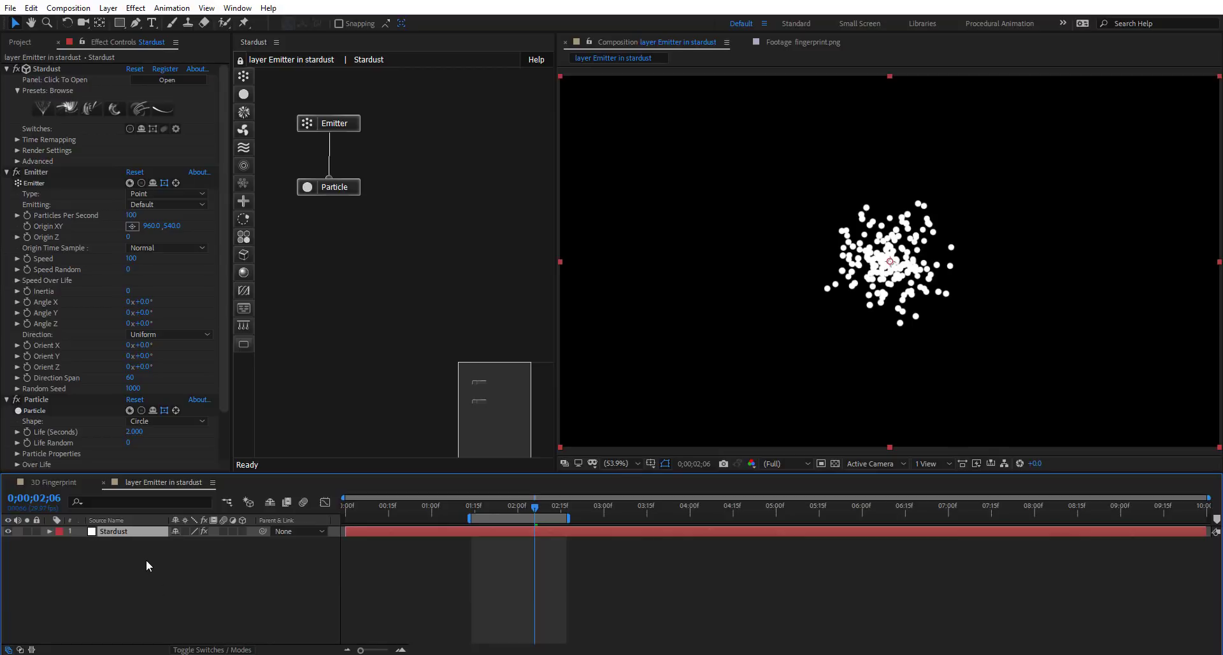
pyautogui.click(171, 560)
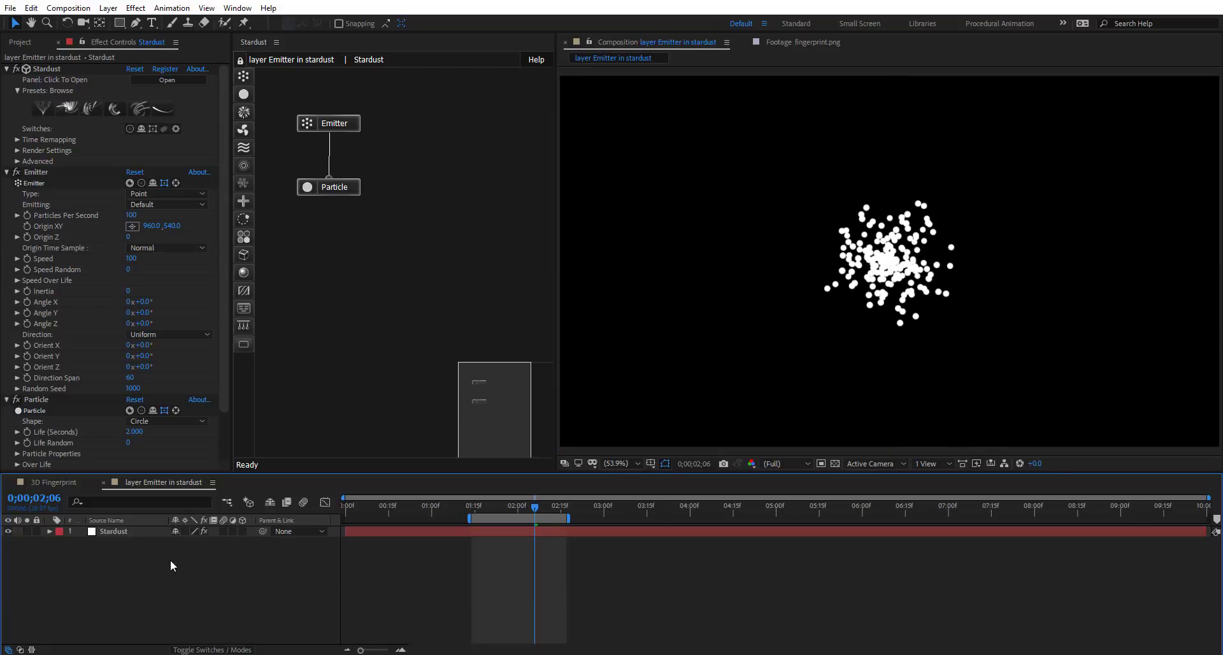
pyautogui.click(28, 42)
pyautogui.doubleClick(25, 181)
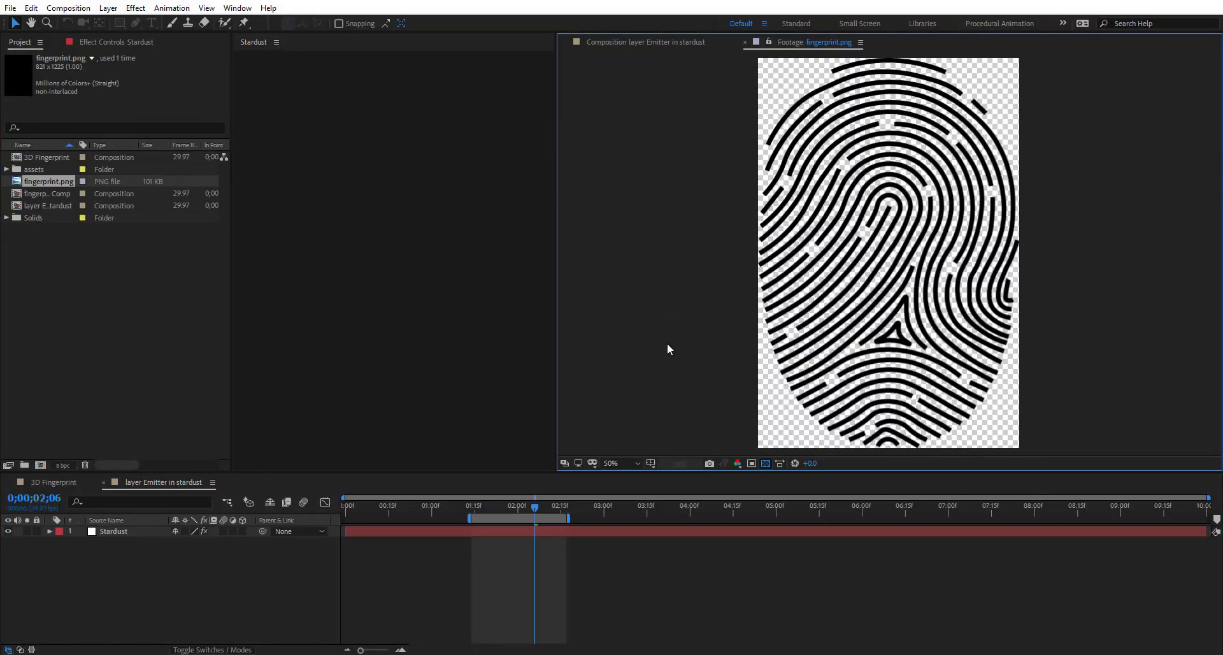
pyautogui.moveTo(33, 186); pyautogui.dragTo(44, 465)
# Apply a Fill effect to the fingerprint.png layer and set its color to white, FFFFFF
pyautogui.moveTo(370, 506); pyautogui.dragTo(459, 514)
pyautogui.hotkey('ctrl', 'space')
pyautogui.write('fill')
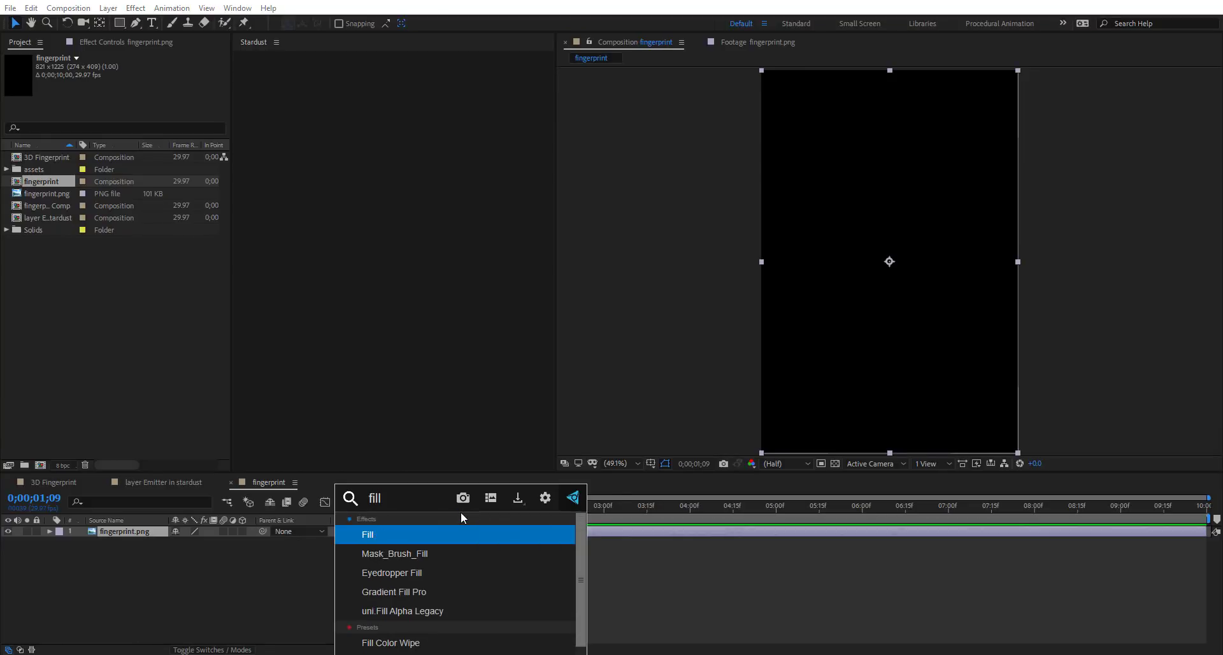
pyautogui.press('Return')
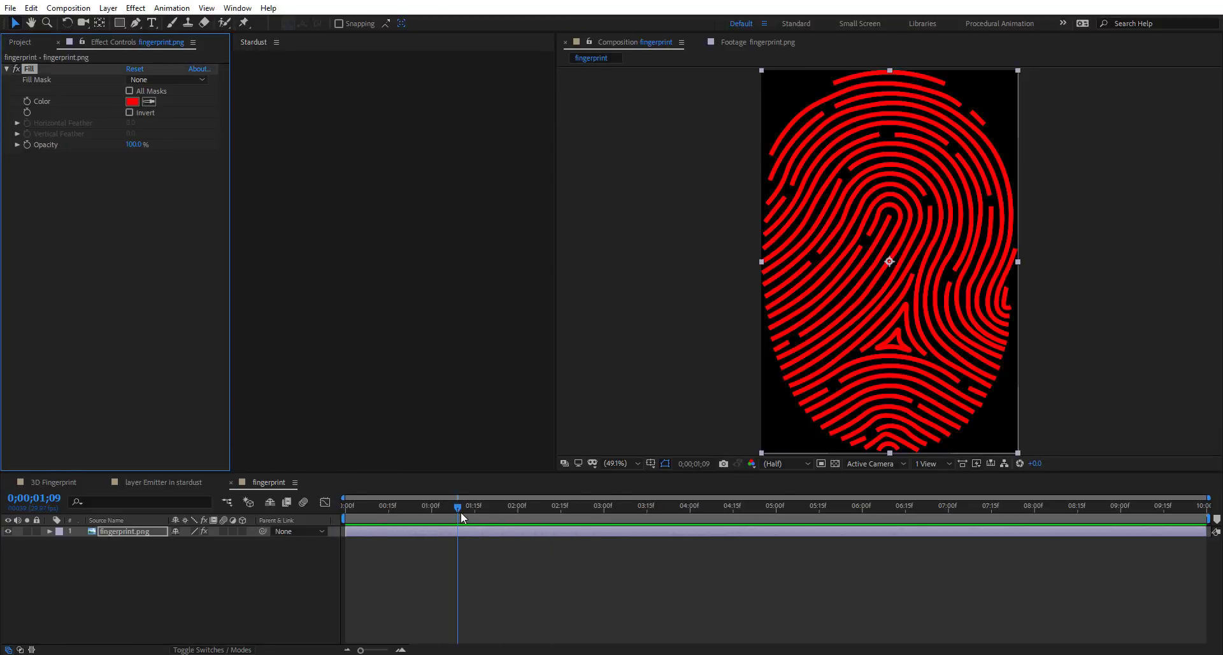
pyautogui.click(132, 100)
pyautogui.write('ffffff')
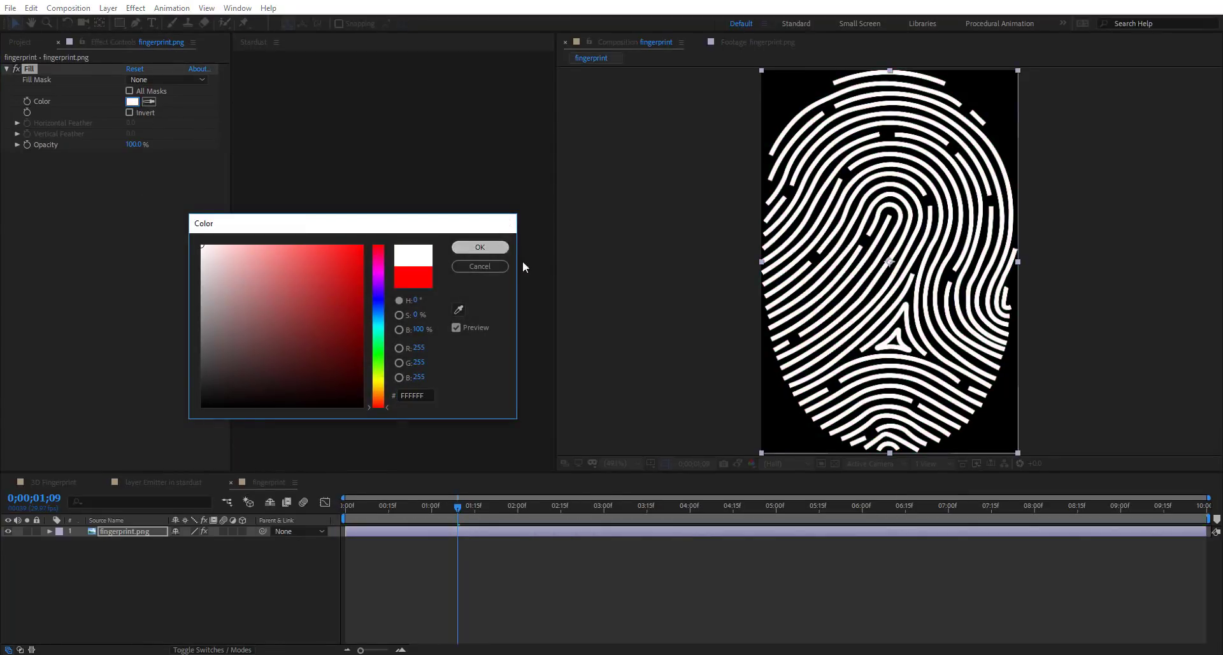
pyautogui.click(484, 247)
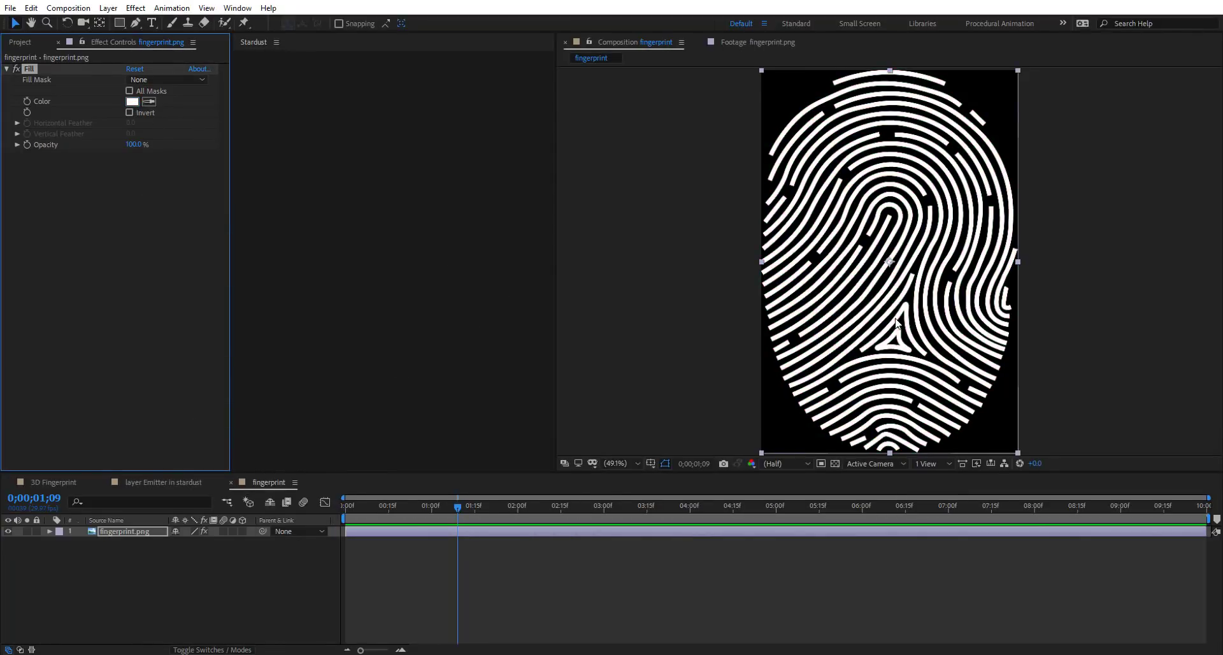
# Add the fingerprint composition beneath the Stardust layer in the "layer Emitter in stardust" composition and hide it
pyautogui.click(162, 483)
pyautogui.click(20, 42)
pyautogui.moveTo(41, 181); pyautogui.dragTo(124, 573)
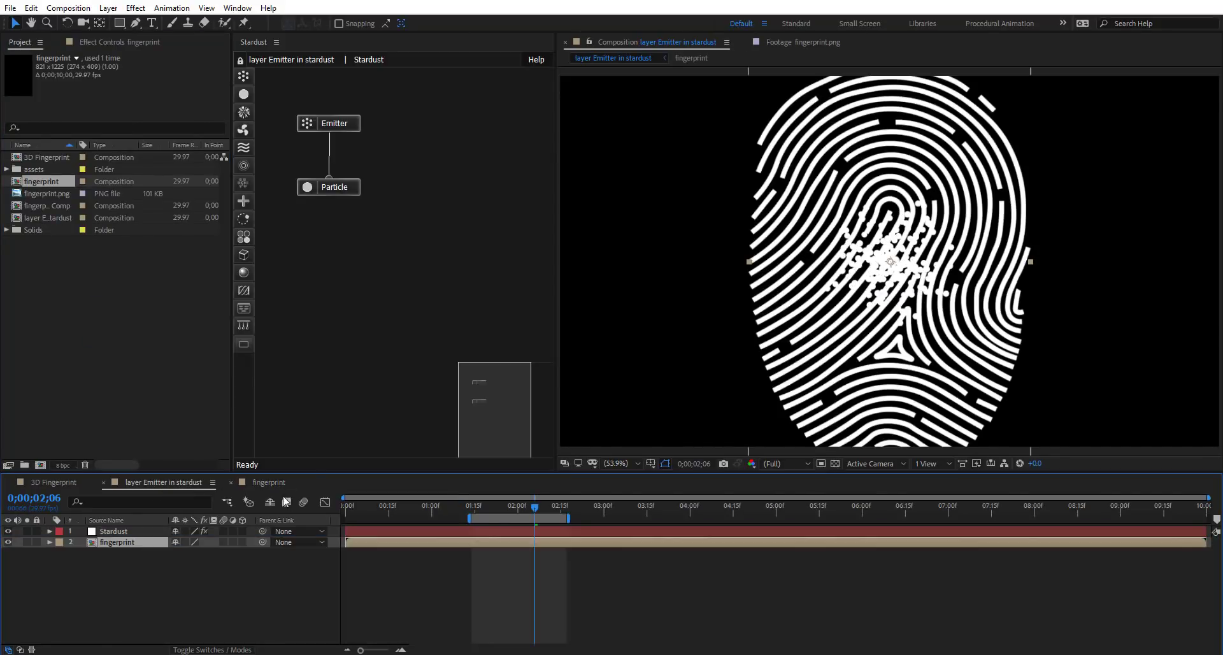
pyautogui.click(7, 542)
# Set the type of the Stardust layer's Emitter node to Layer
pyautogui.click(137, 533)
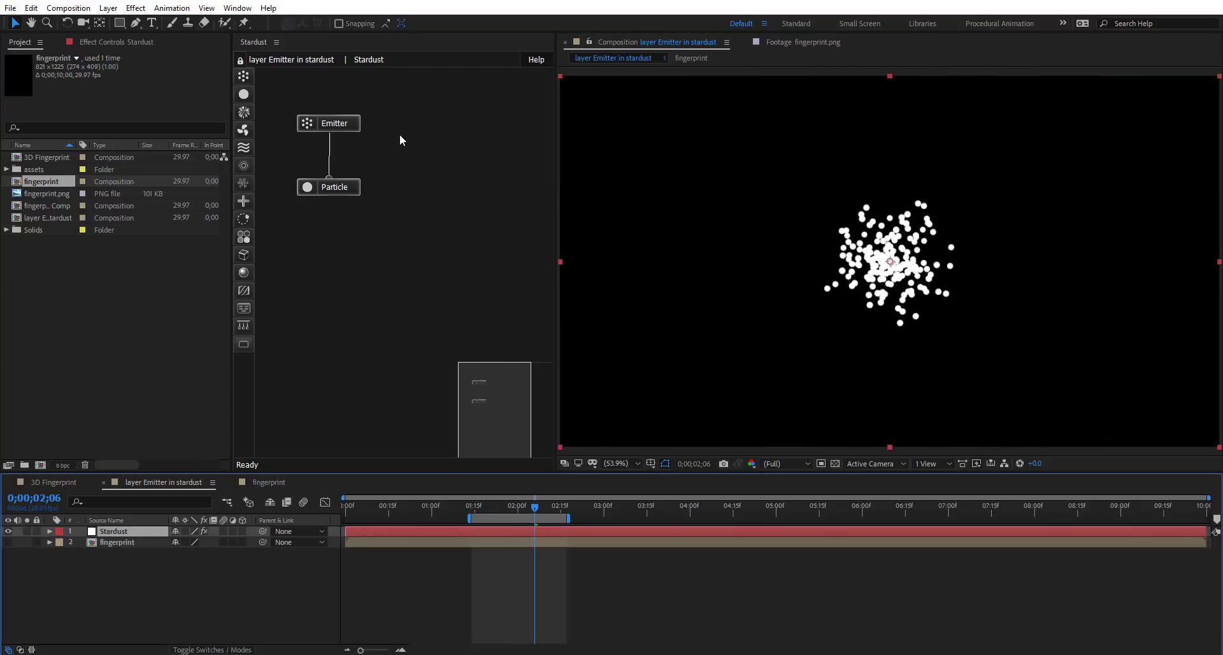
pyautogui.click(348, 122)
pyautogui.click(115, 43)
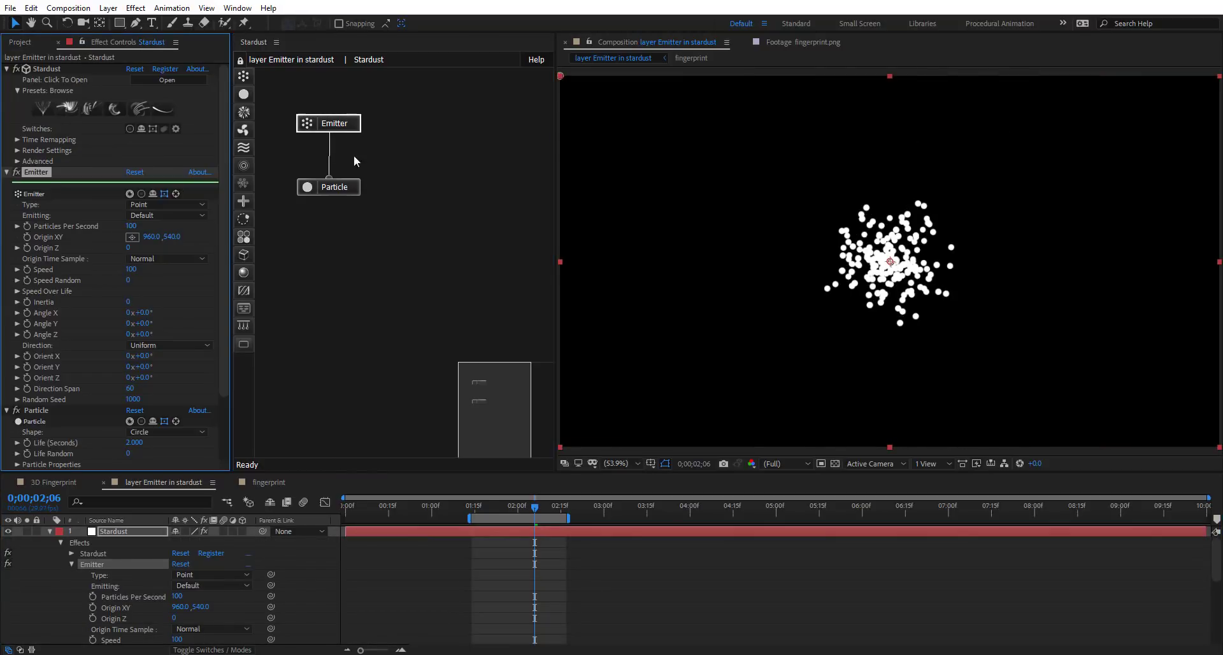
pyautogui.moveTo(219, 156); pyautogui.dragTo(223, 173)
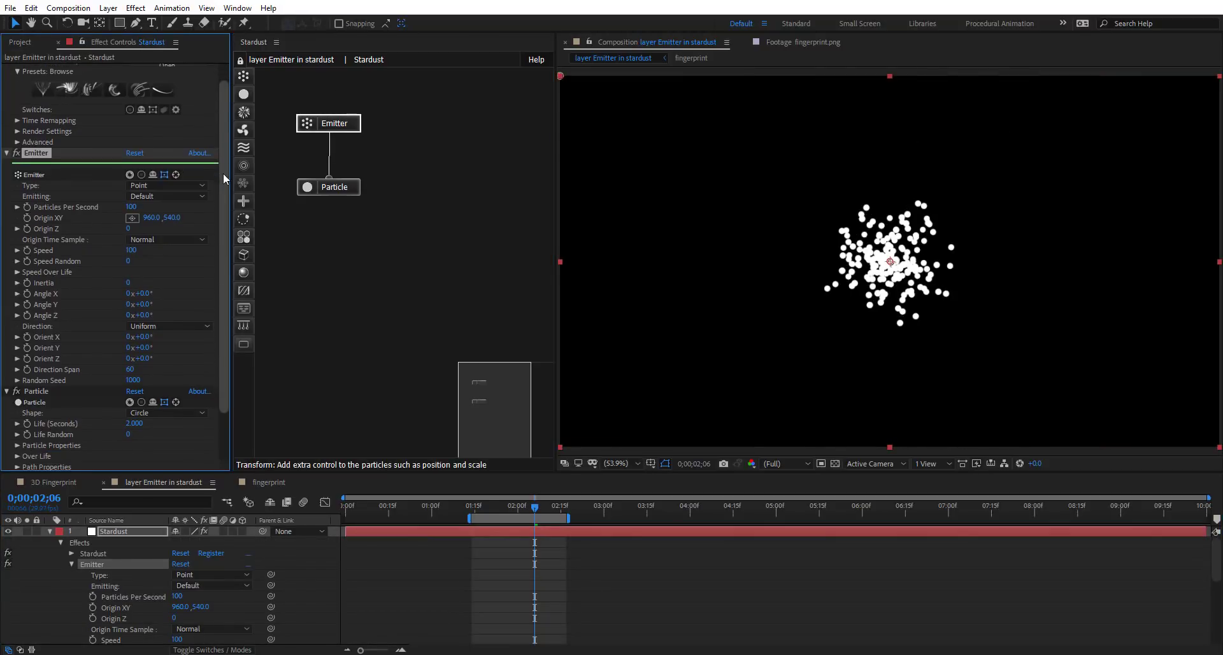
pyautogui.click(167, 185)
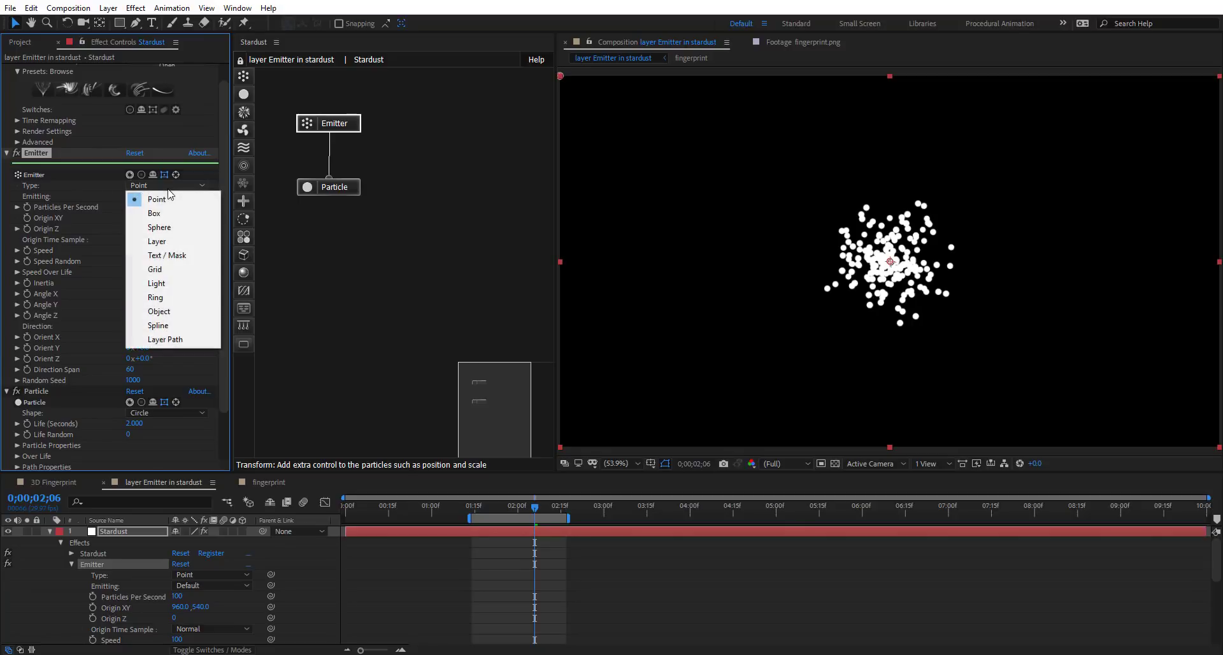
pyautogui.click(174, 247)
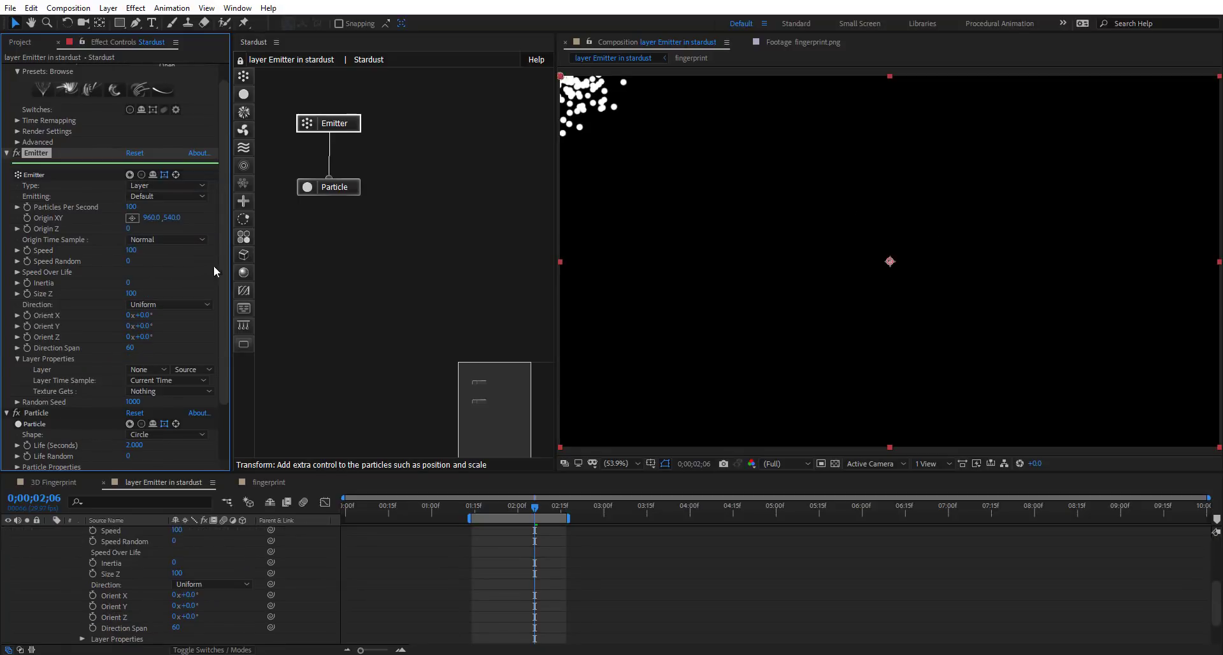
# Assign the fingerprint layer as the Emitter's source layer and check the particles at another time
pyautogui.moveTo(224, 255); pyautogui.dragTo(228, 289)
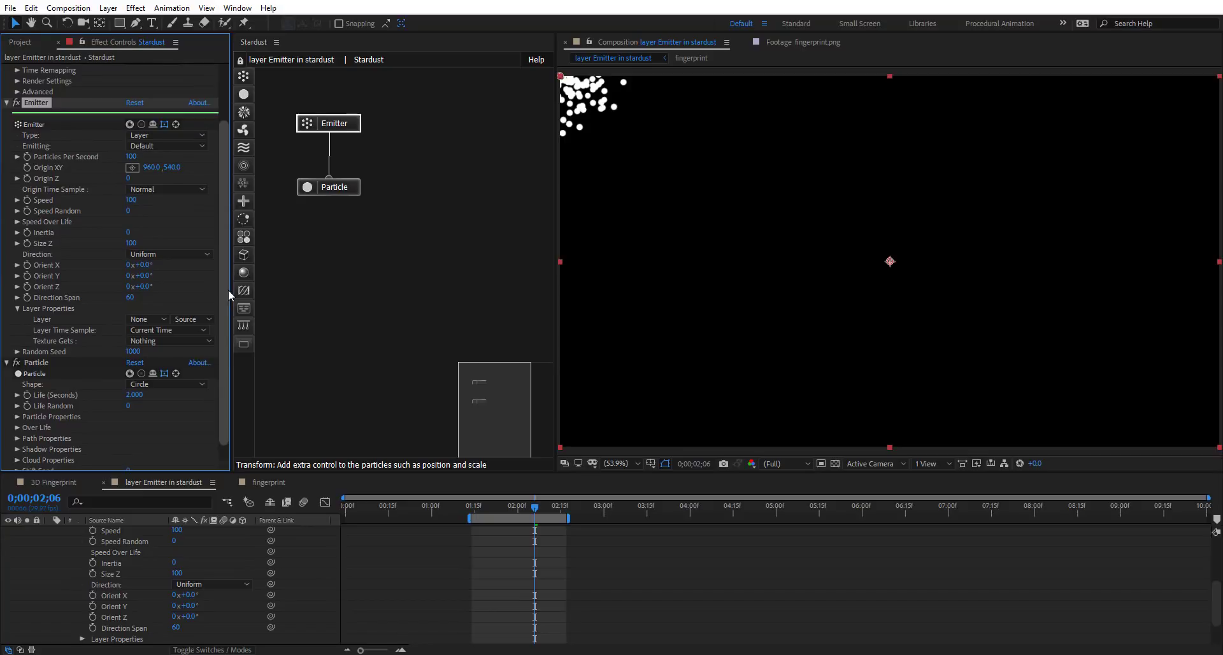
pyautogui.click(155, 319)
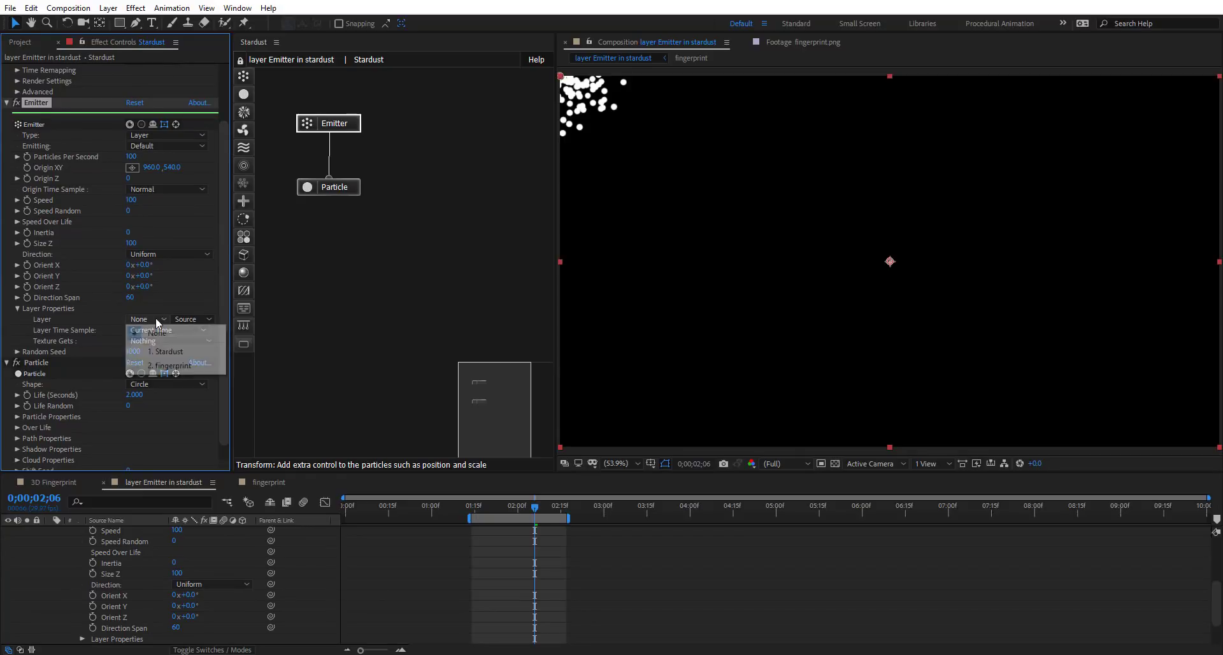
pyautogui.click(173, 366)
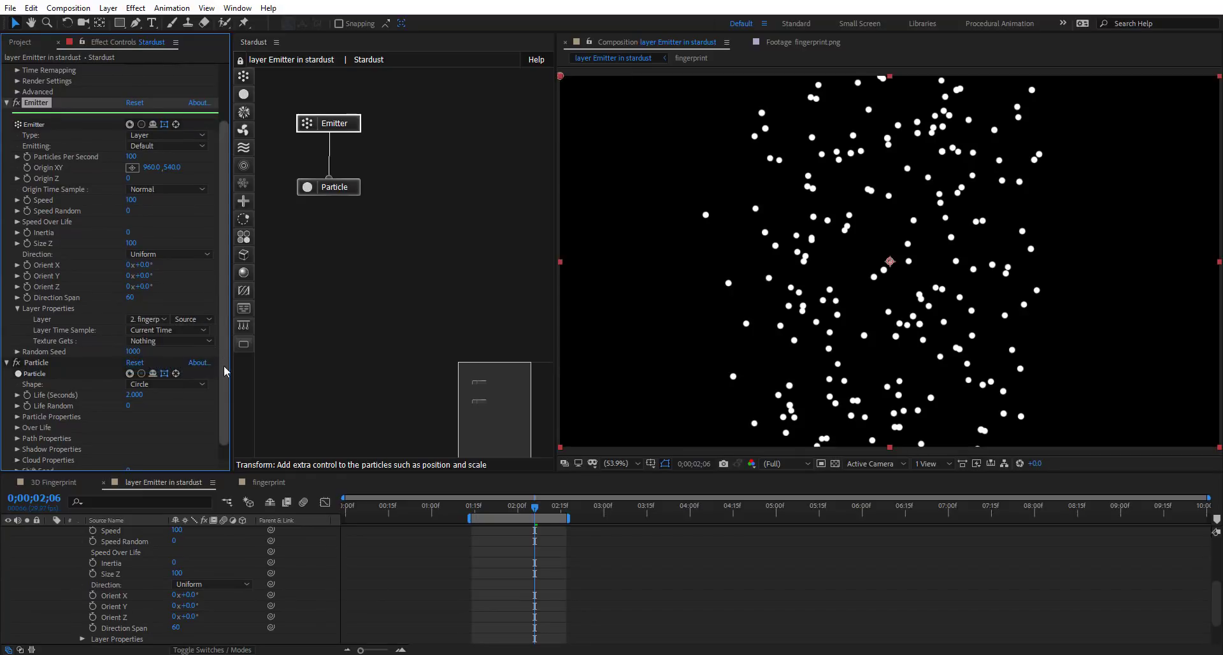
pyautogui.moveTo(223, 357); pyautogui.dragTo(225, 376)
pyautogui.moveTo(537, 513); pyautogui.dragTo(566, 510)
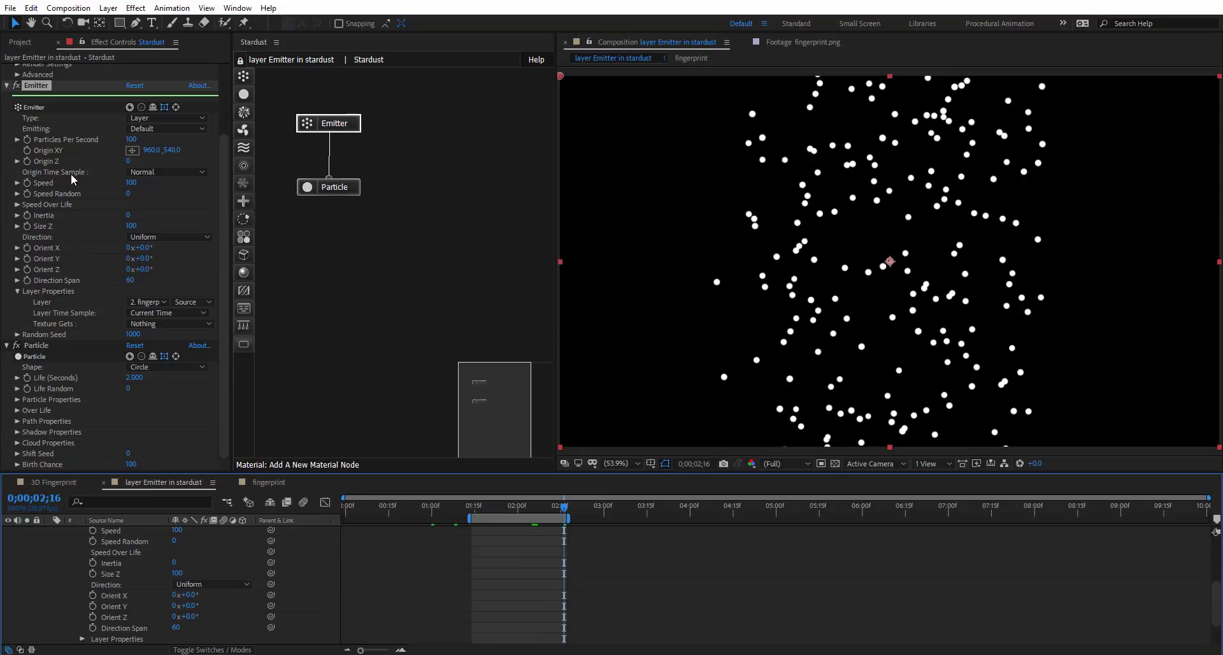
# Set the Emitter's Speed and Size Z to 0
pyautogui.click(131, 183)
pyautogui.write('0')
pyautogui.press('Return')
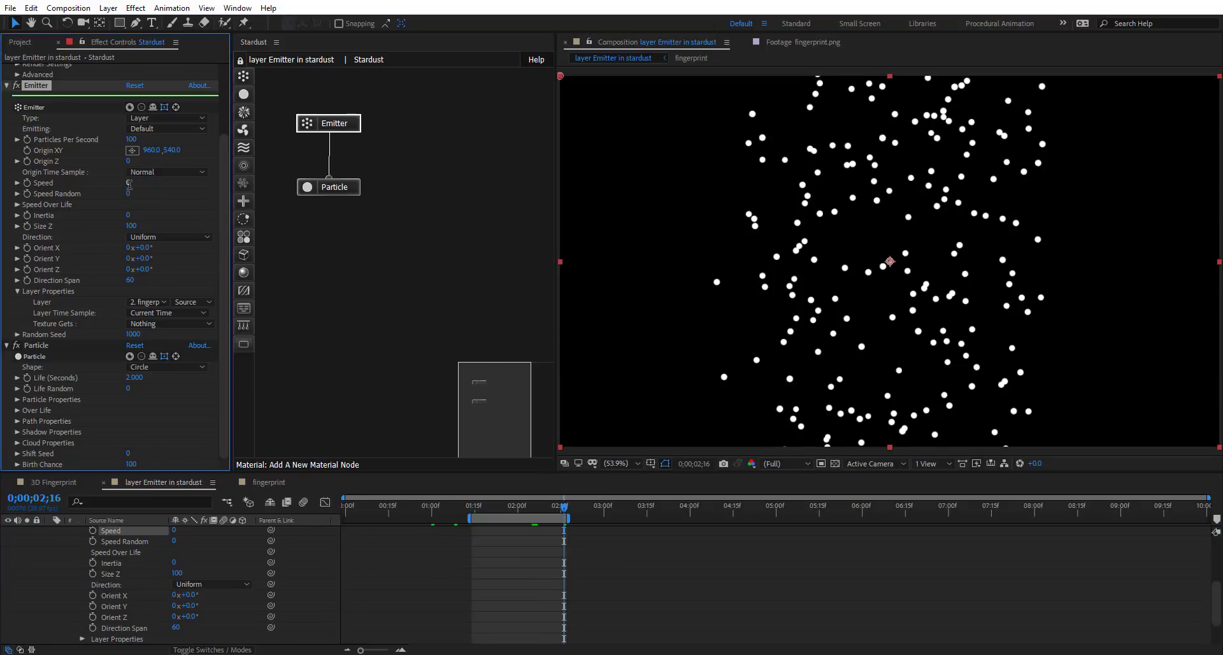
pyautogui.click(130, 226)
pyautogui.write('0')
pyautogui.press('Return')
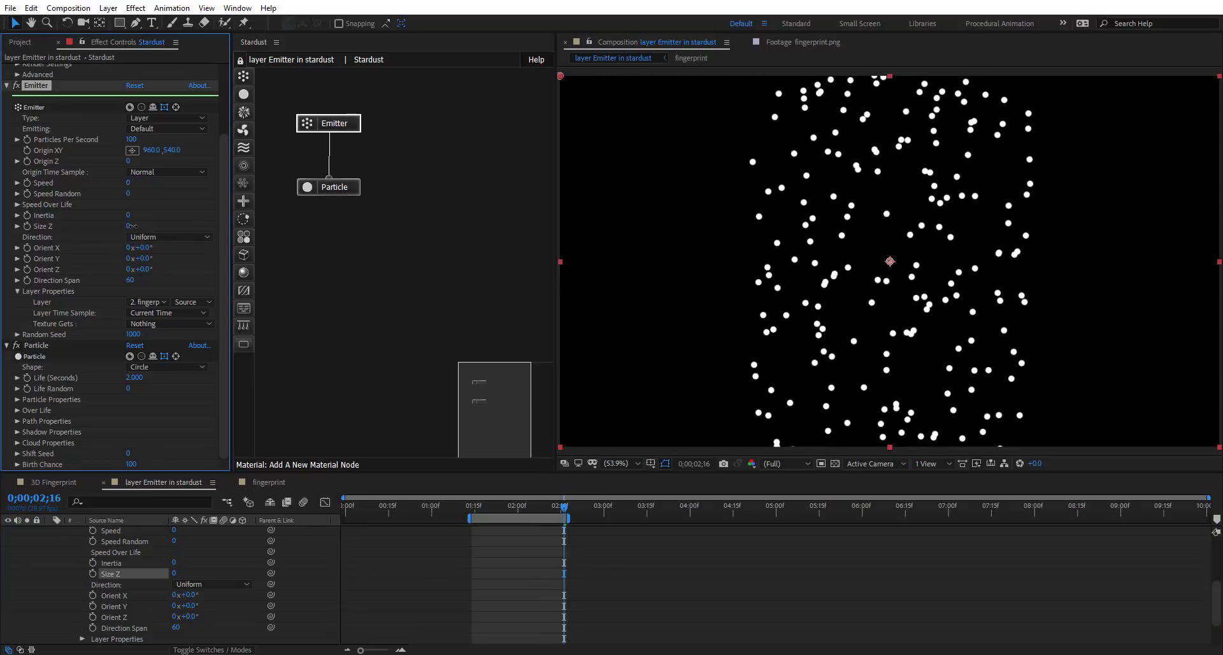
# Raise the Emitter's Particles Per Second to 2260
pyautogui.click(507, 507)
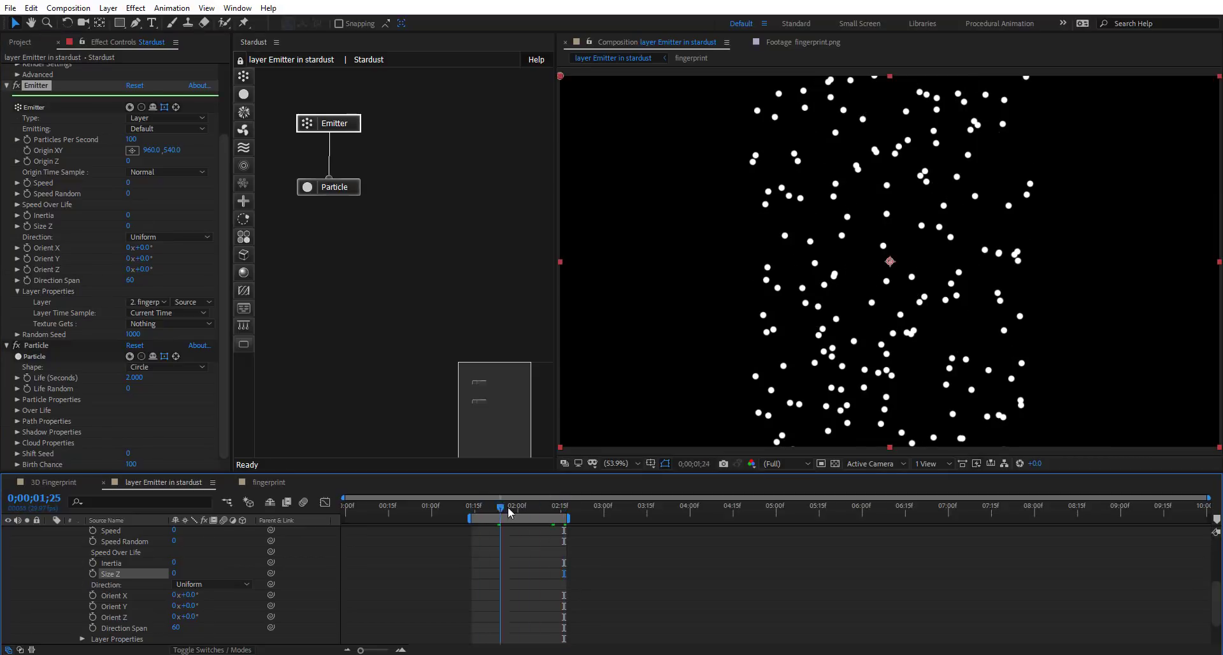
pyautogui.moveTo(131, 139); pyautogui.dragTo(305, 175)
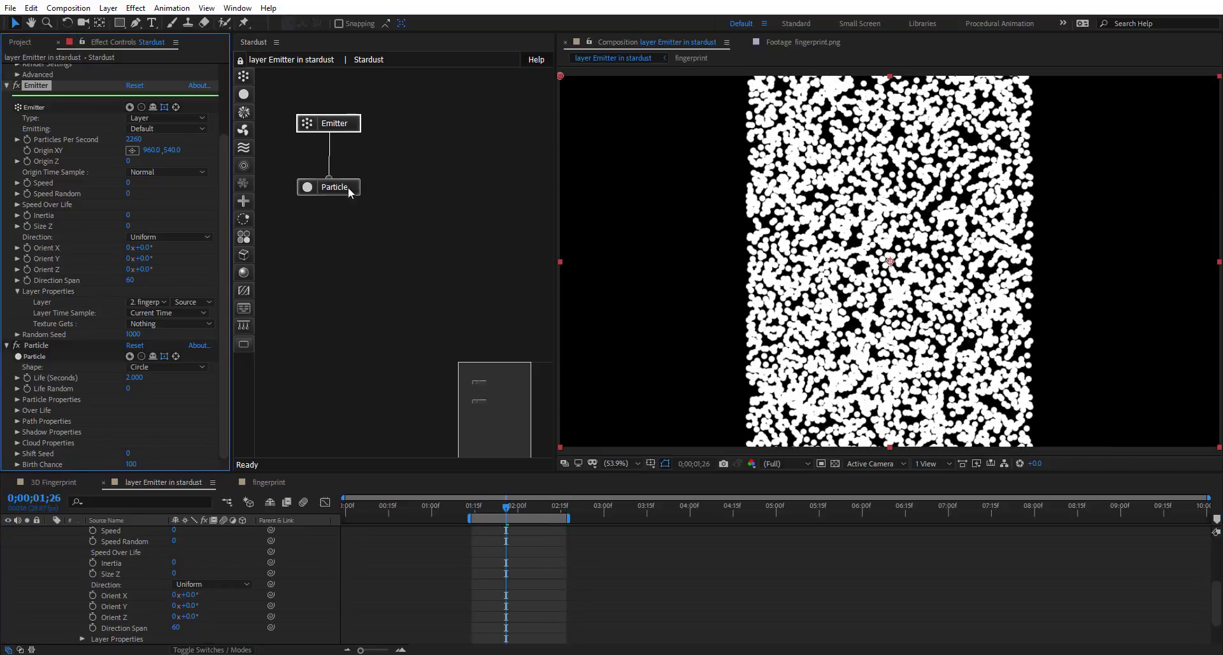
pyautogui.scroll(-3, 945, 216)
pyautogui.scroll(2, 945, 217)
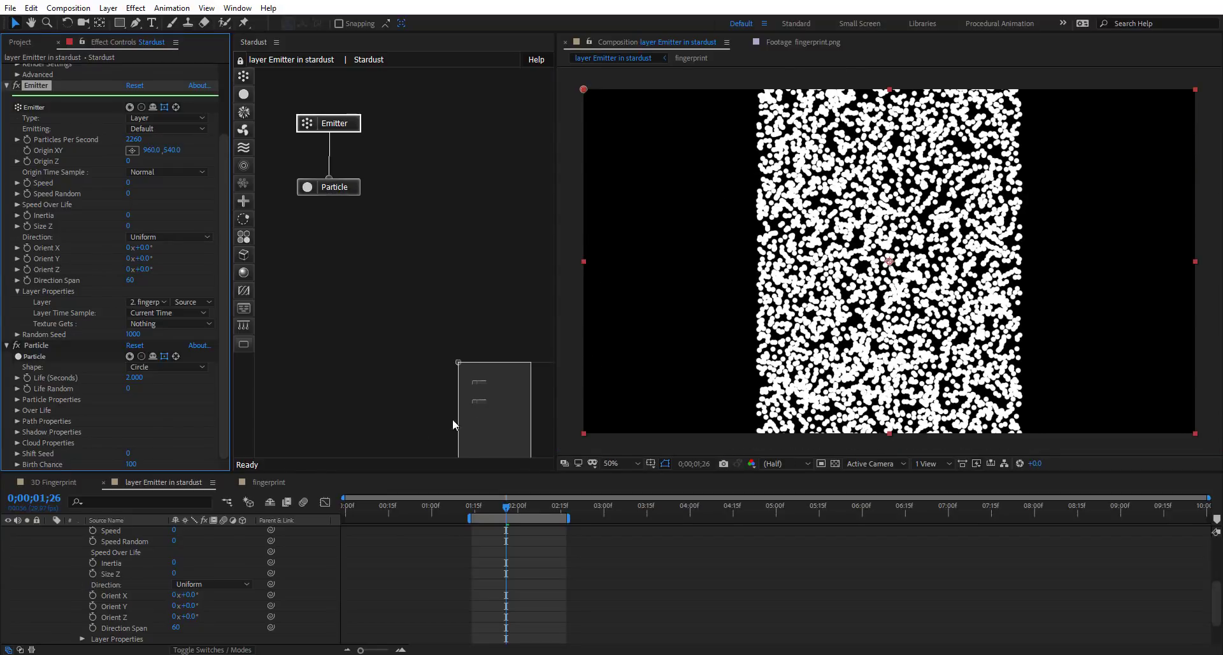
pyautogui.scroll(4, 140, 561)
# Show the fingerprint layer and scale it down to 83%
pyautogui.click(47, 530)
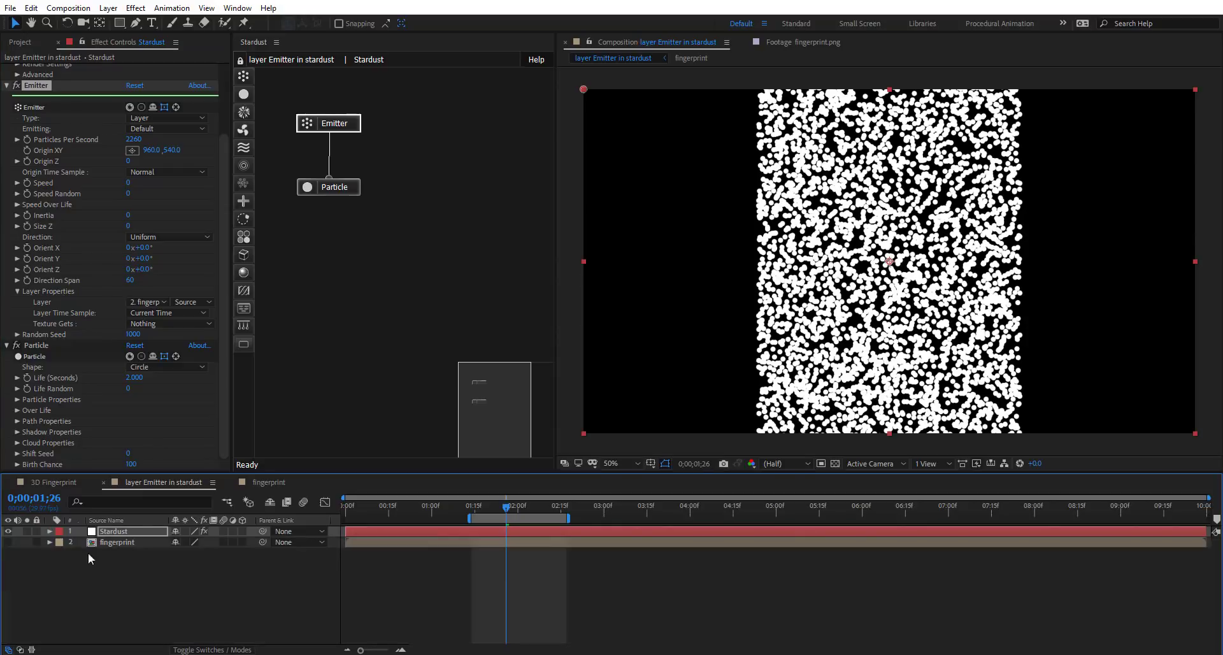
pyautogui.click(98, 542)
pyautogui.click(7, 542)
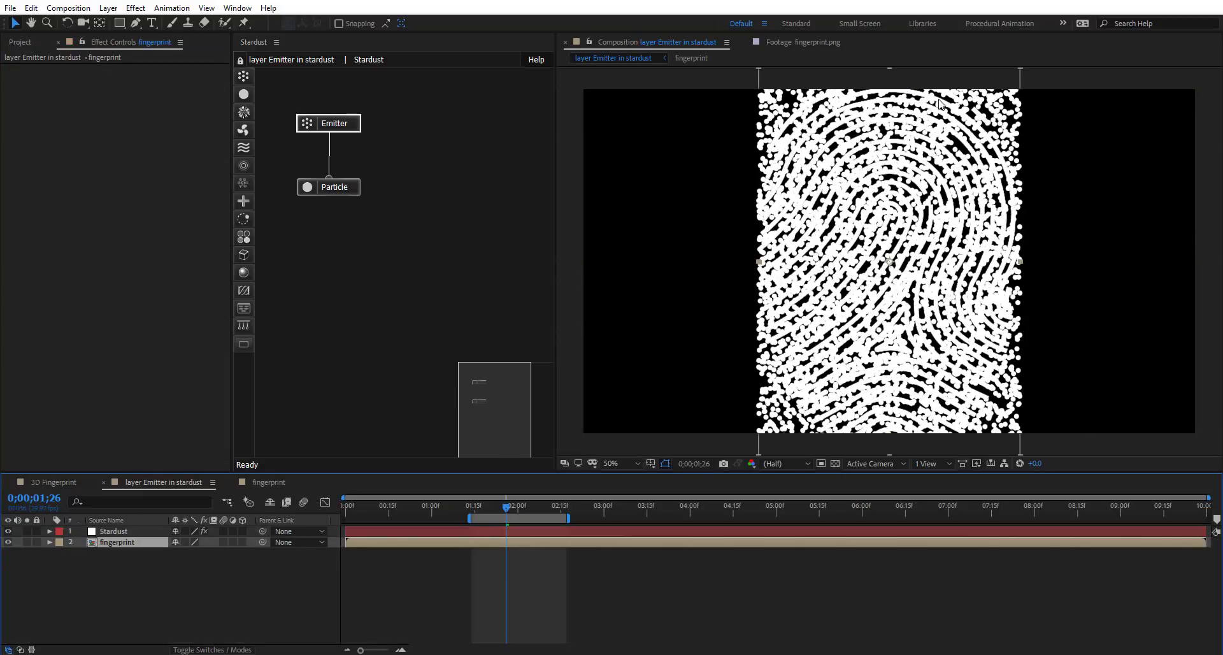
pyautogui.press('s')
pyautogui.moveTo(200, 553); pyautogui.dragTo(201, 555)
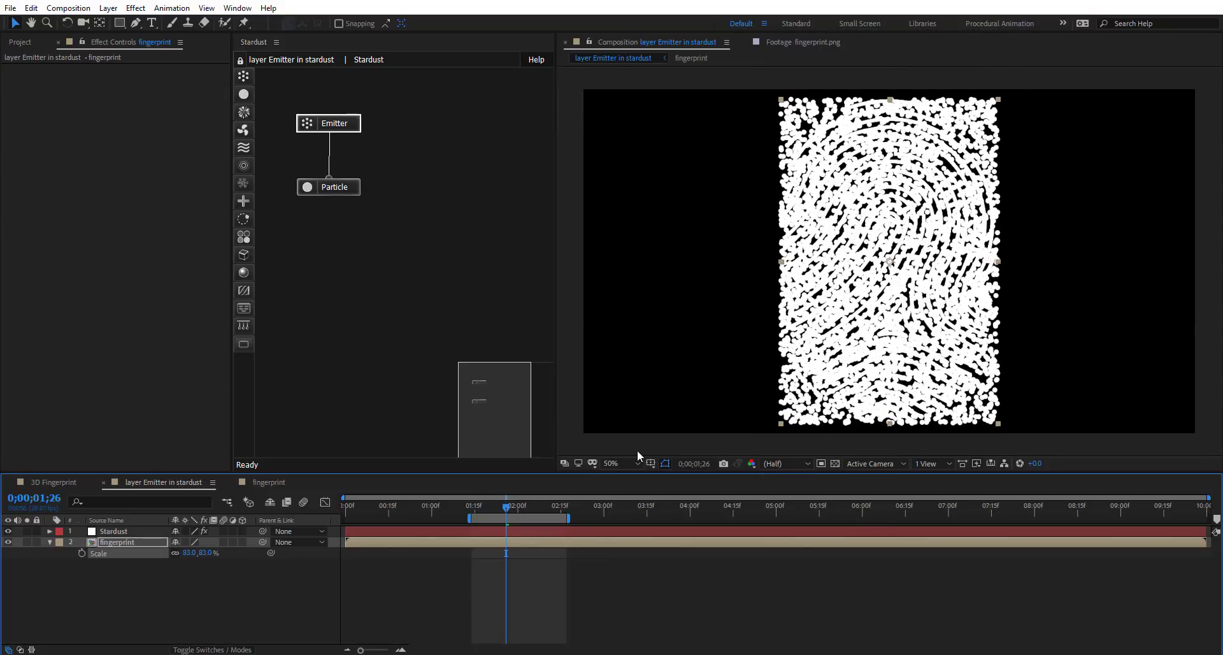
# Set the Emitter's Texture Gets property to Size from Lightness
pyautogui.click(116, 530)
pyautogui.click(328, 123)
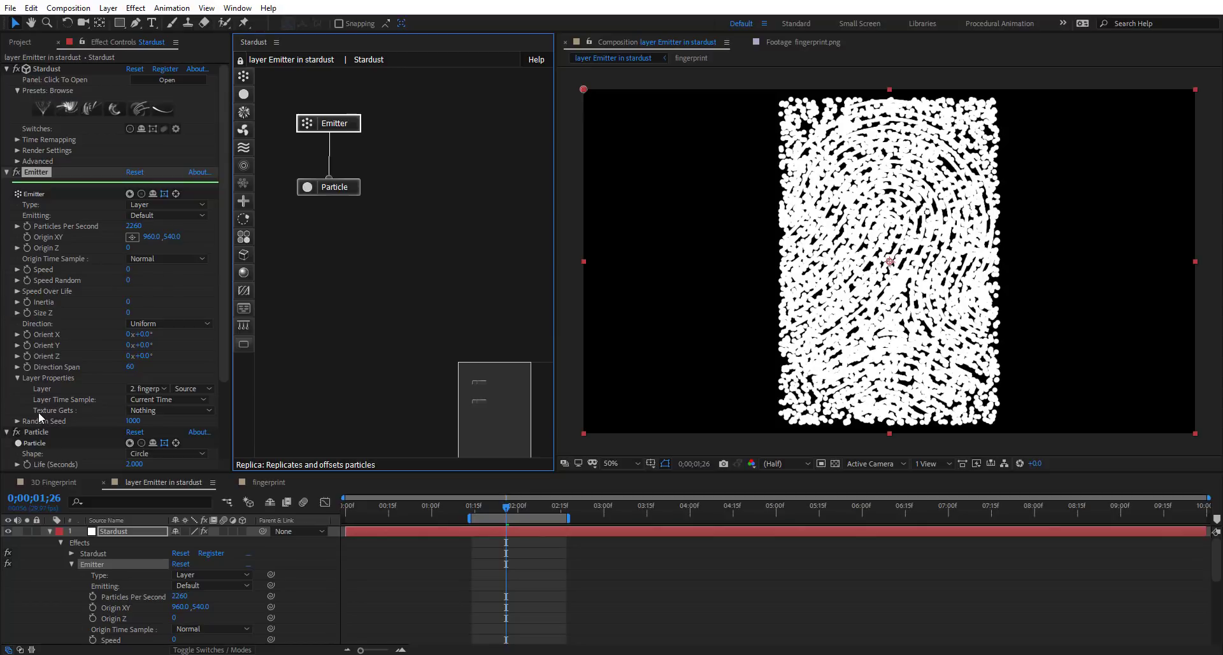
pyautogui.click(191, 410)
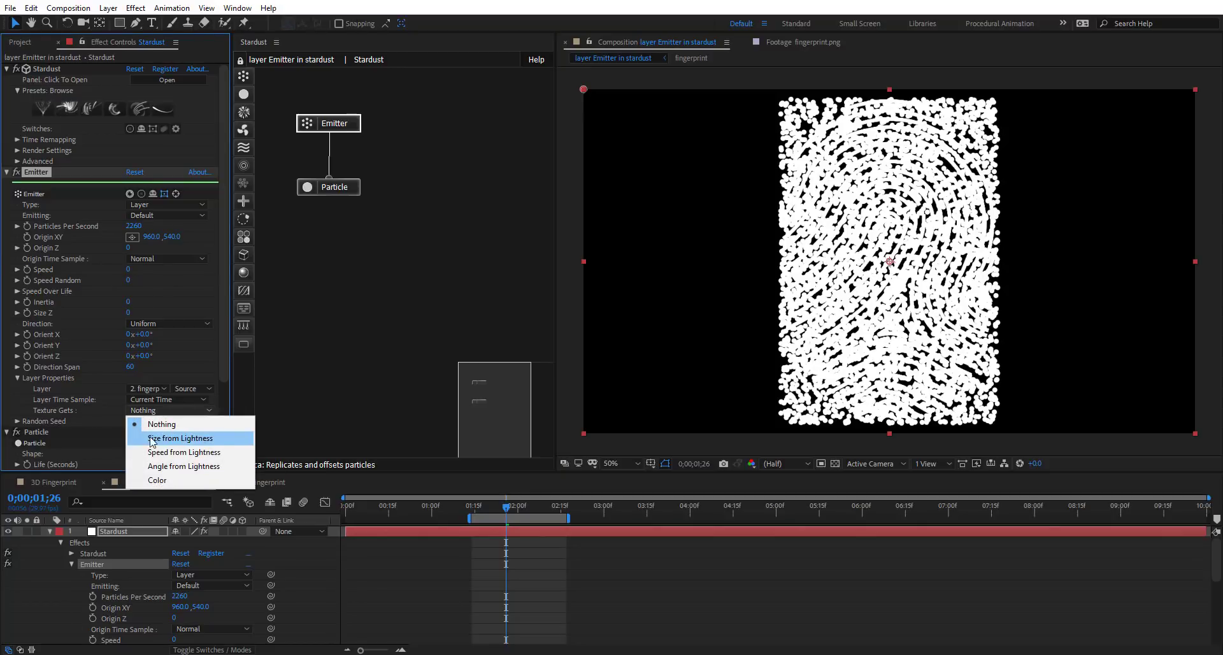
pyautogui.click(181, 438)
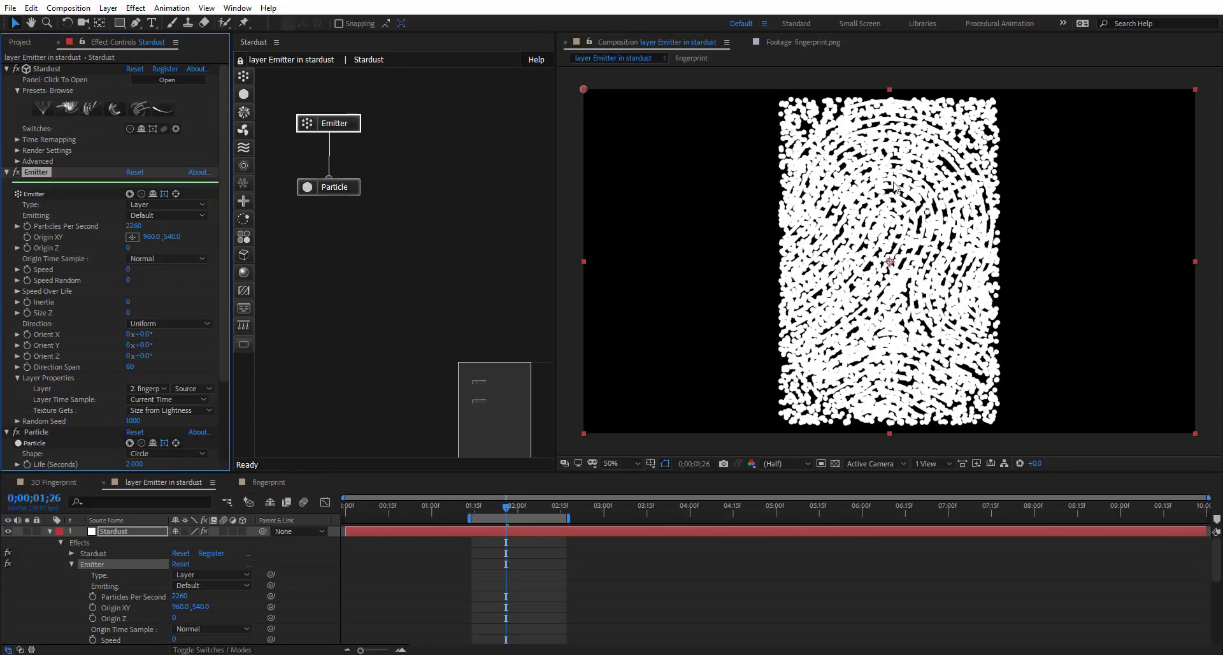
# Scale the fingerprint.png layer to 94% inside the fingerprint composition
pyautogui.click(50, 532)
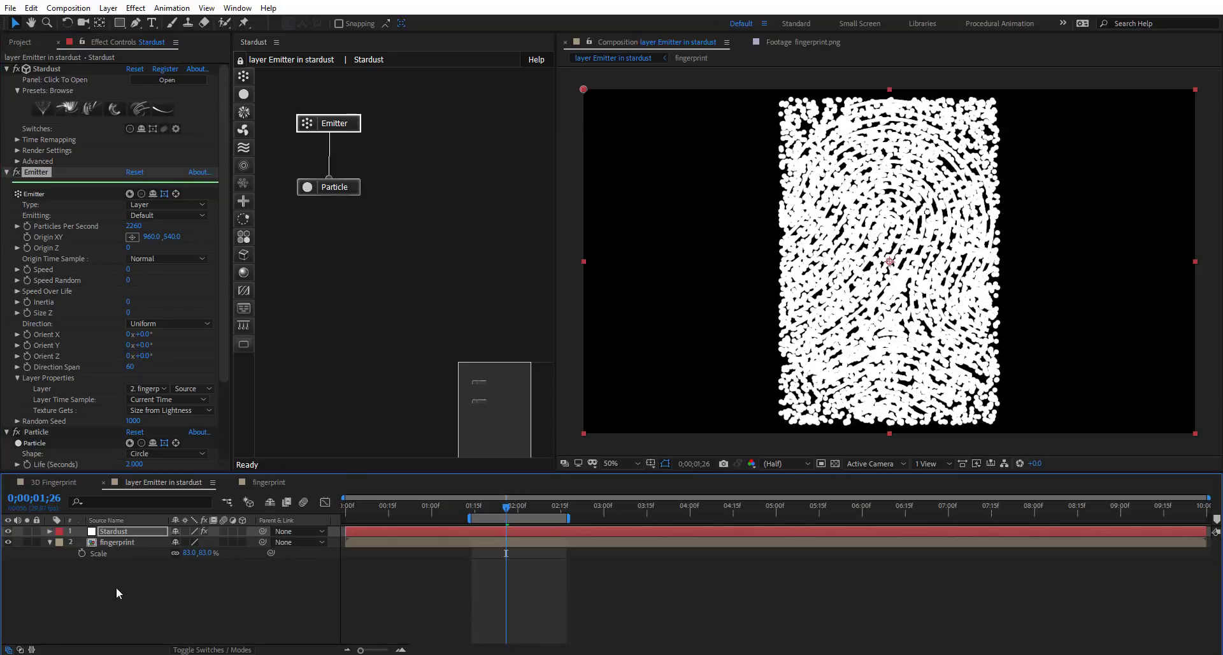
pyautogui.doubleClick(116, 542)
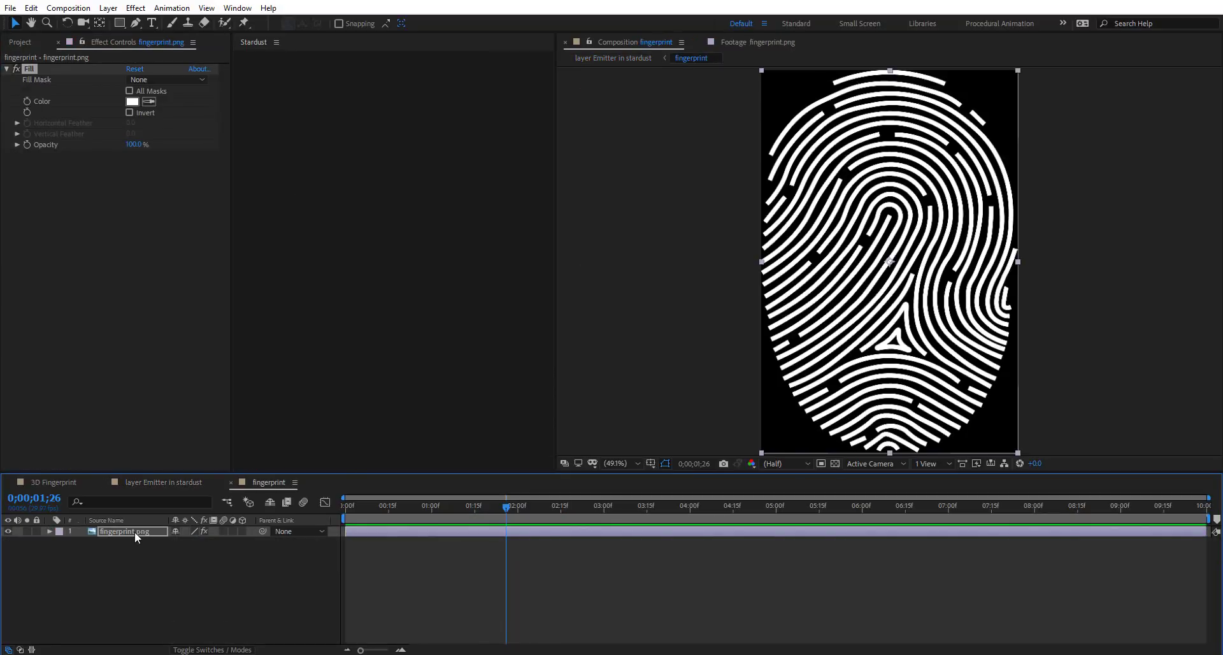
pyautogui.press('s')
pyautogui.click(214, 542)
pyautogui.write('94')
pyautogui.press('Return')
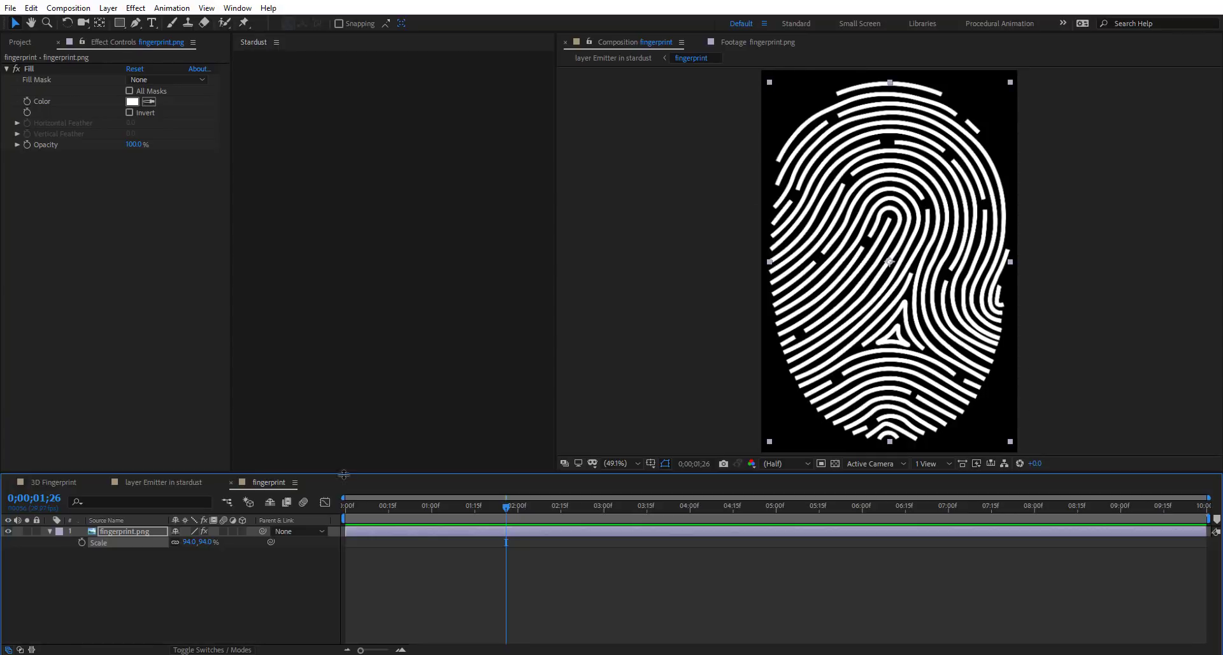
# Hide the fingerprint layer in the "layer Emitter in stardust" composition and review the particles at another time
pyautogui.click(156, 484)
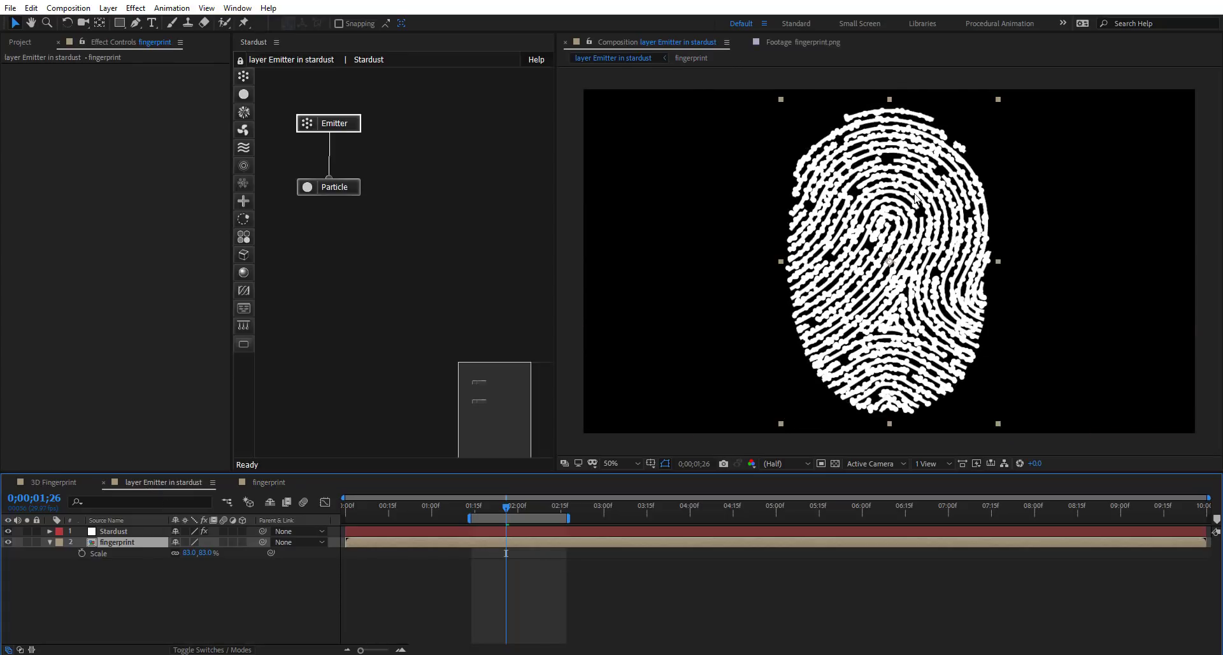
pyautogui.click(8, 543)
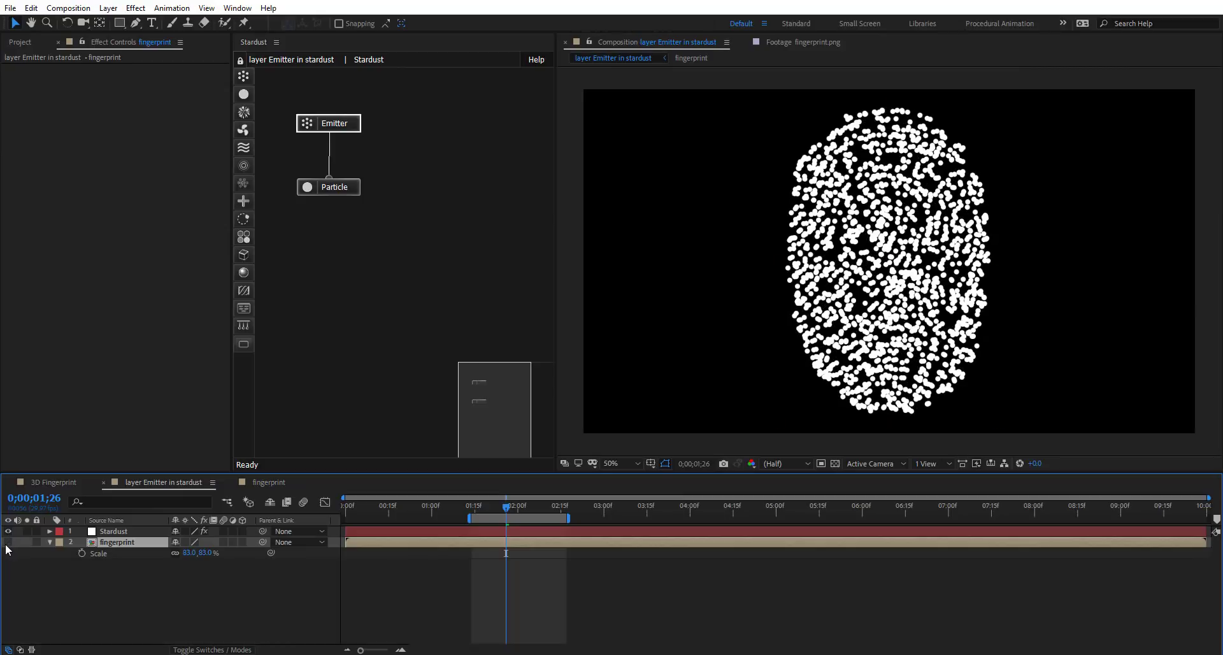
pyautogui.click(5, 548)
pyautogui.click(6, 544)
pyautogui.click(6, 544)
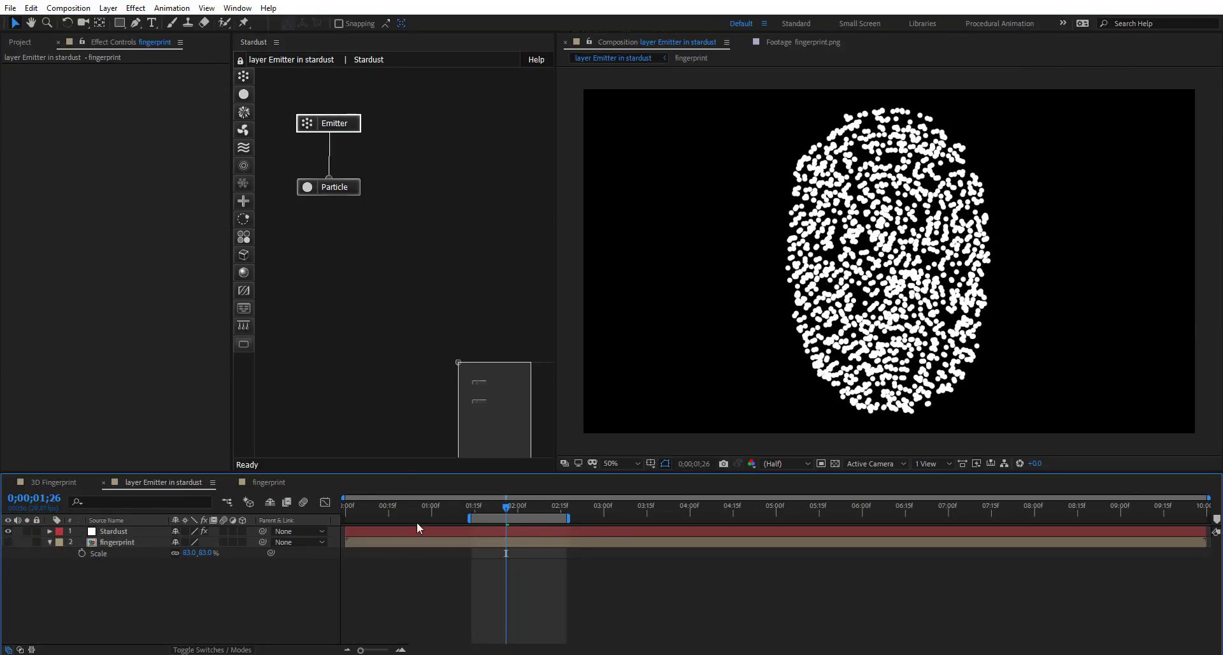
pyautogui.moveTo(504, 508); pyautogui.dragTo(532, 514)
# Set the Particle node's Life to 10 seconds
pyautogui.click(328, 123)
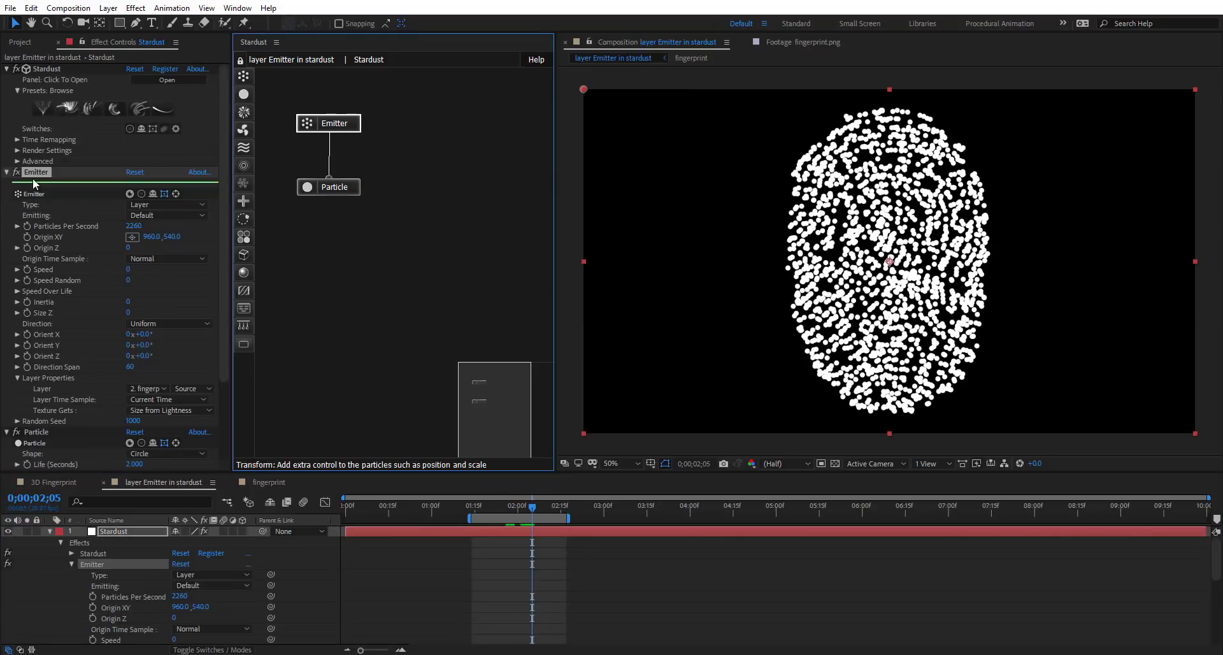
pyautogui.moveTo(228, 201); pyautogui.dragTo(227, 236)
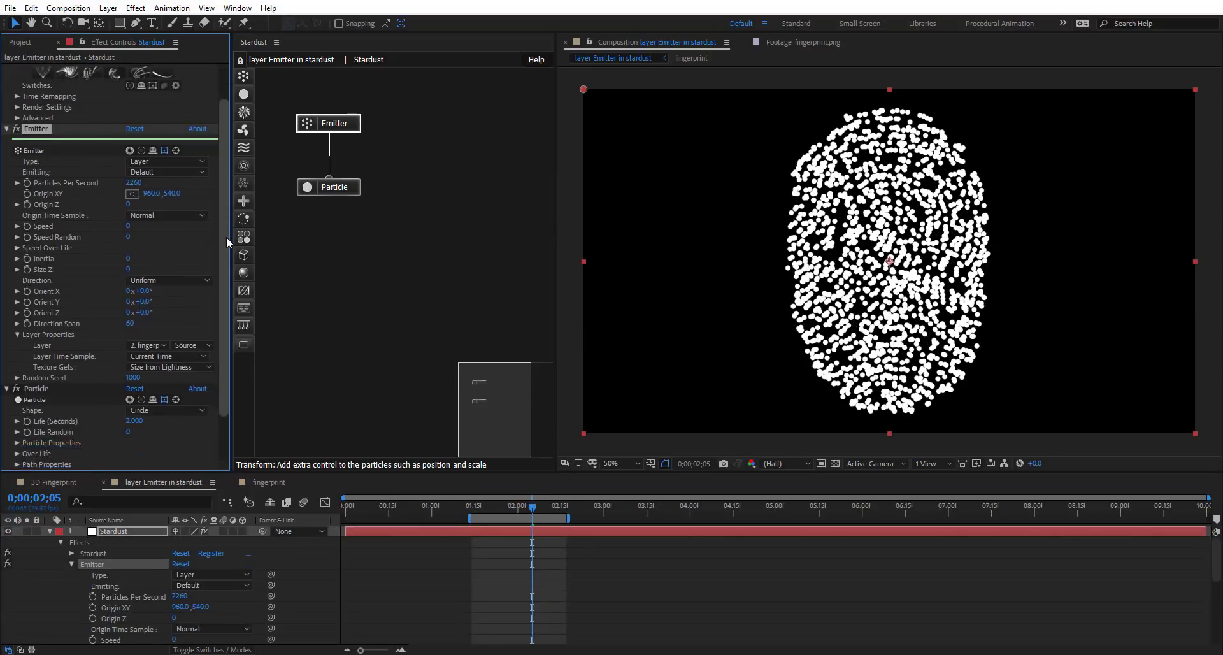
pyautogui.click(334, 191)
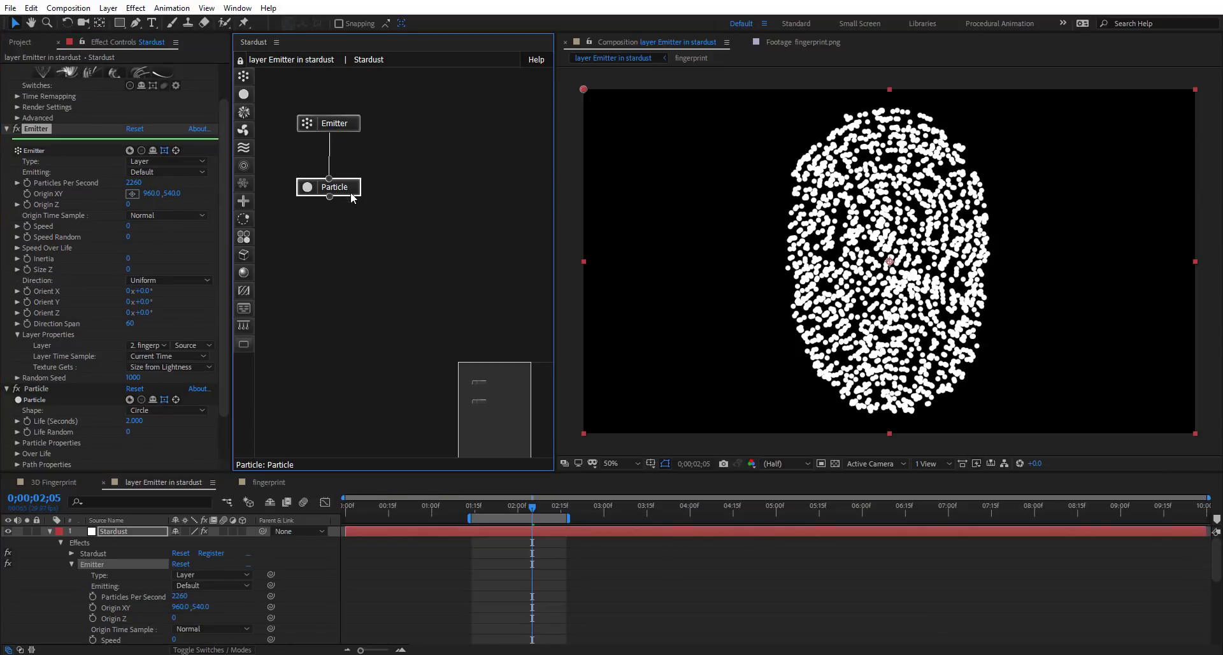
pyautogui.scroll(-5, 76, 318)
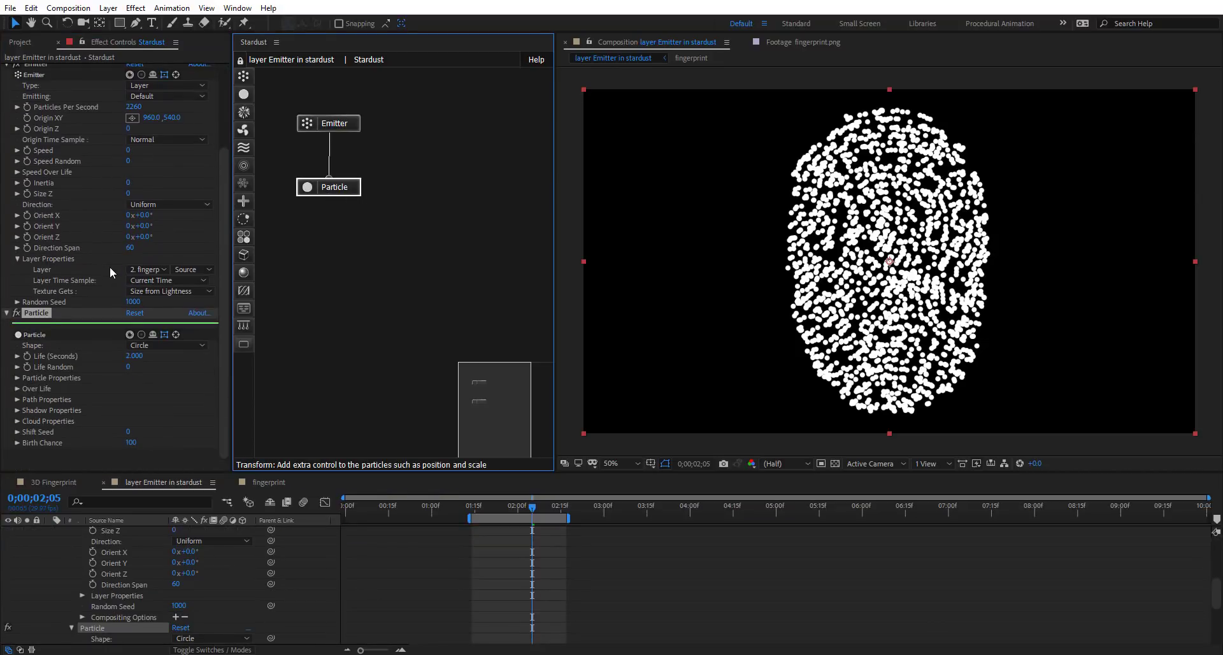
pyautogui.click(134, 357)
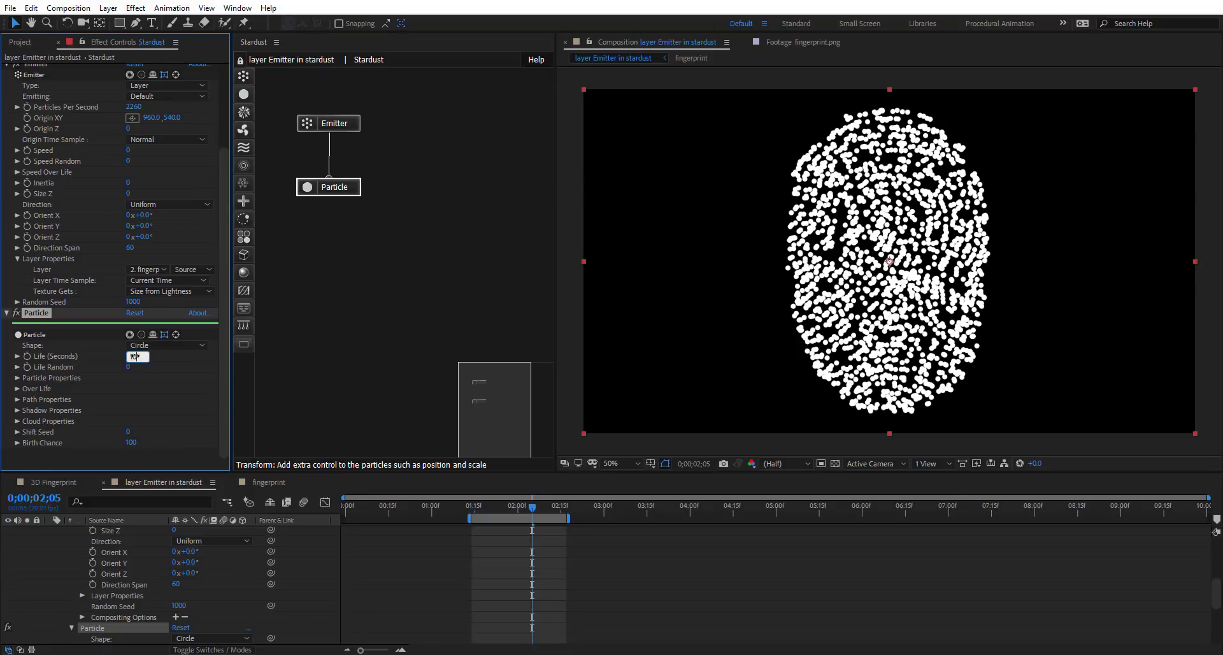
pyautogui.write('10')
pyautogui.press('Return')
# Expand the Particle Properties and set the particle size to 4 pixels, trying 2 pixels first
pyautogui.click(17, 378)
pyautogui.scroll(-2, 142, 380)
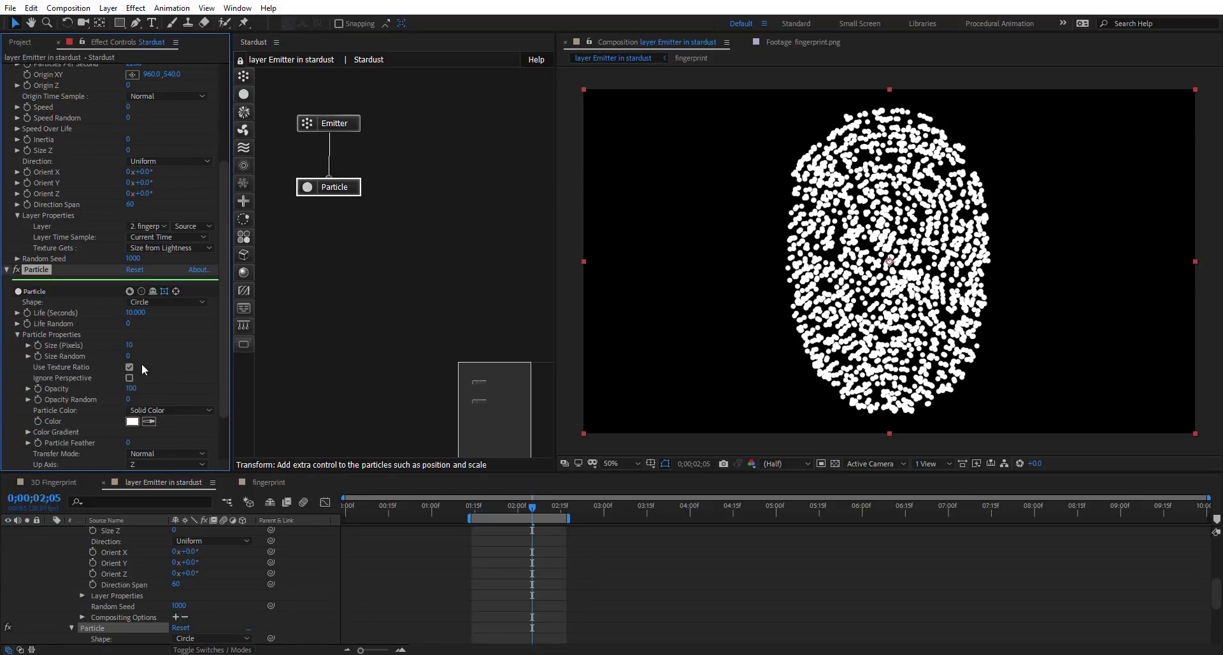
pyautogui.write('2')
pyautogui.press('Return')
pyautogui.click(128, 345)
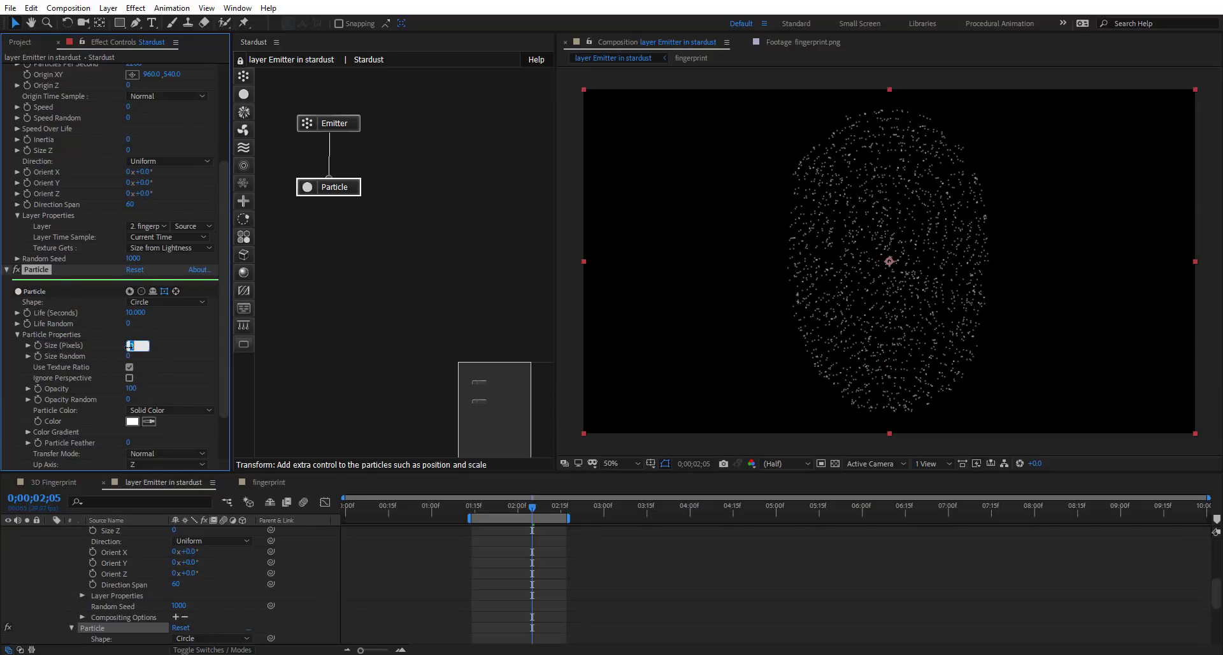
pyautogui.write('4')
pyautogui.press('Return')
# Set the Emitter's Emitting mode to Once and raise Particles Per Second to about 85860, checking the particles at another time
pyautogui.scroll(5, 111, 290)
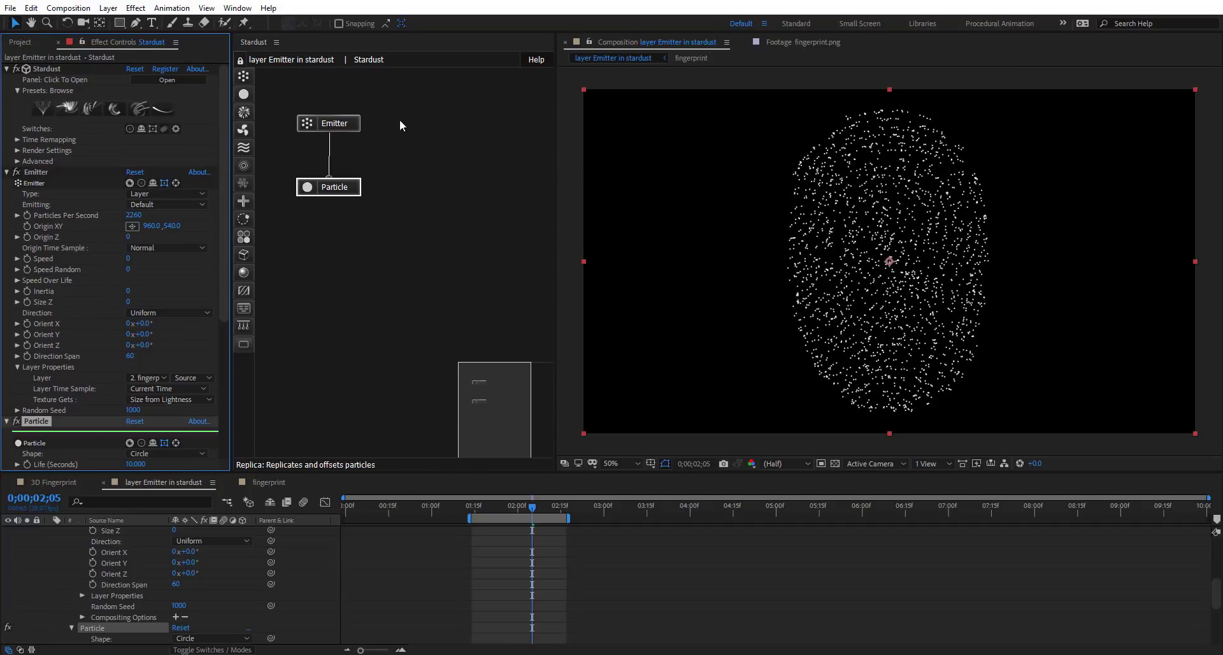
pyautogui.click(351, 124)
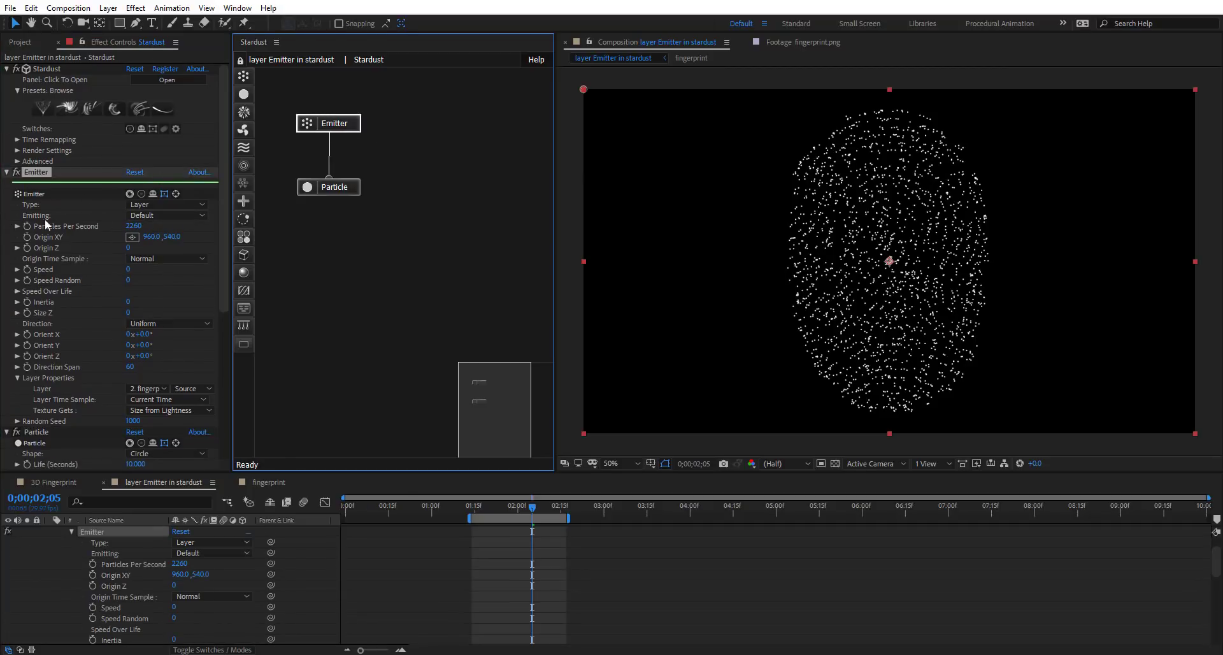
pyautogui.click(182, 215)
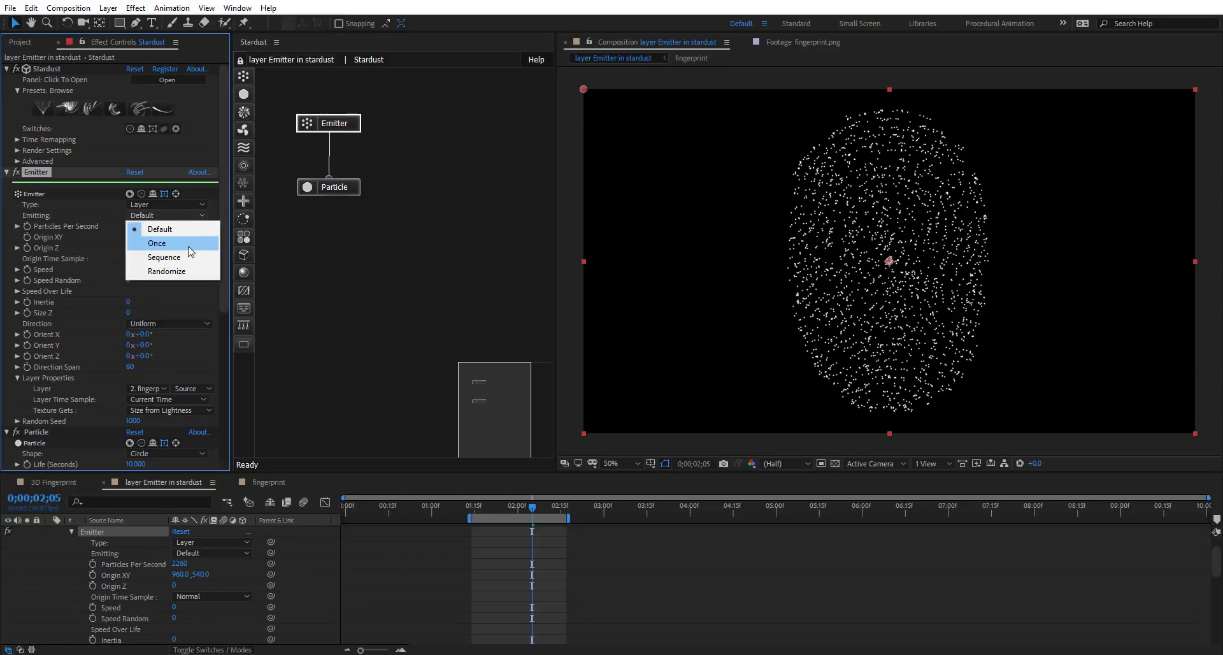
pyautogui.click(188, 246)
pyautogui.moveTo(131, 231); pyautogui.dragTo(513, 241)
pyautogui.moveTo(675, 243); pyautogui.dragTo(685, 245)
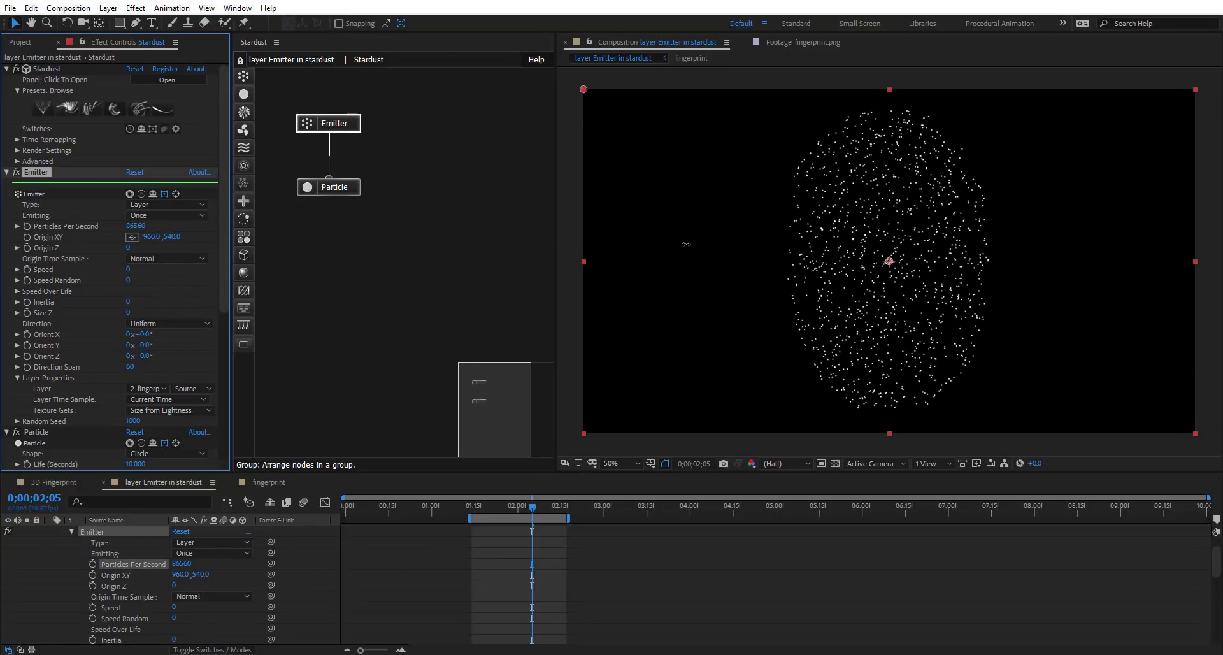
pyautogui.moveTo(534, 515)
pyautogui.mouseDown()
pyautogui.moveTo(494, 514)
pyautogui.moveTo(557, 515)
pyautogui.mouseUp()
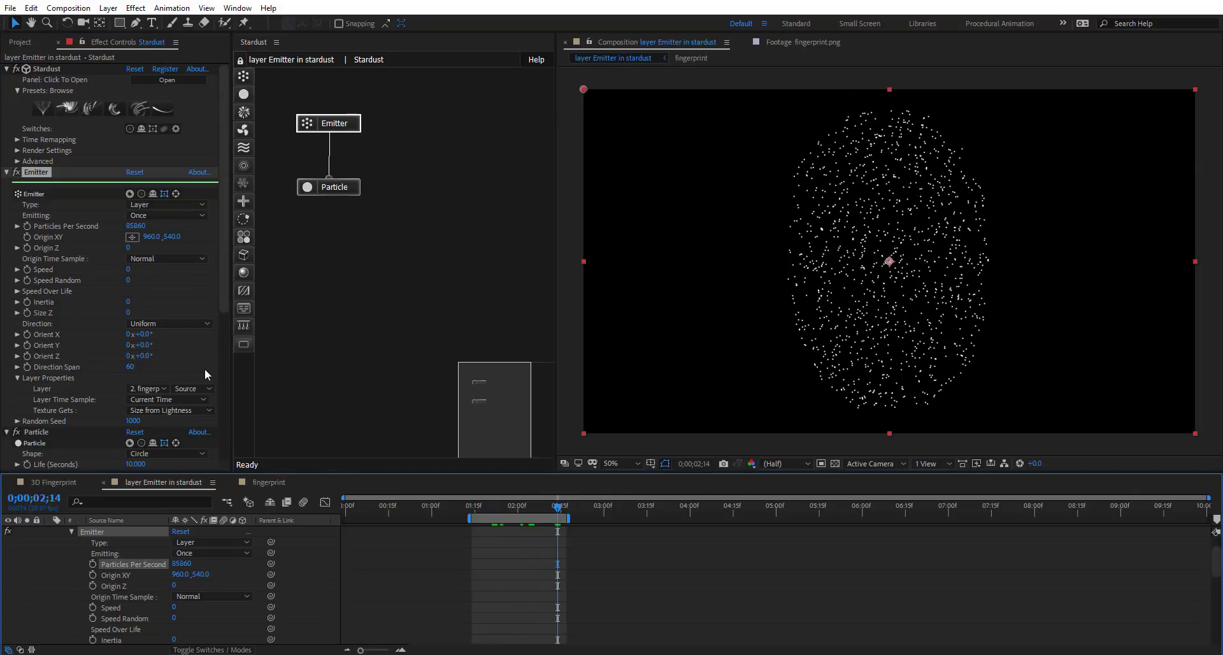
# Set the Emitter's Texture Gets property to Color
pyautogui.scroll(-3, 93, 354)
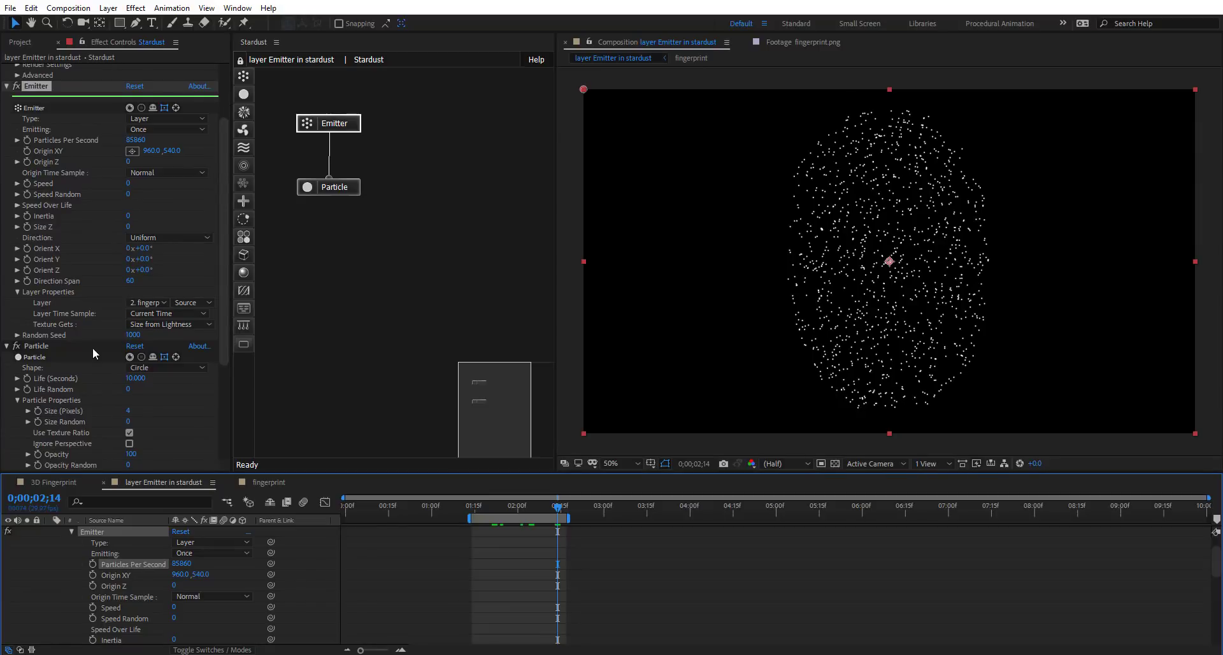
pyautogui.click(202, 324)
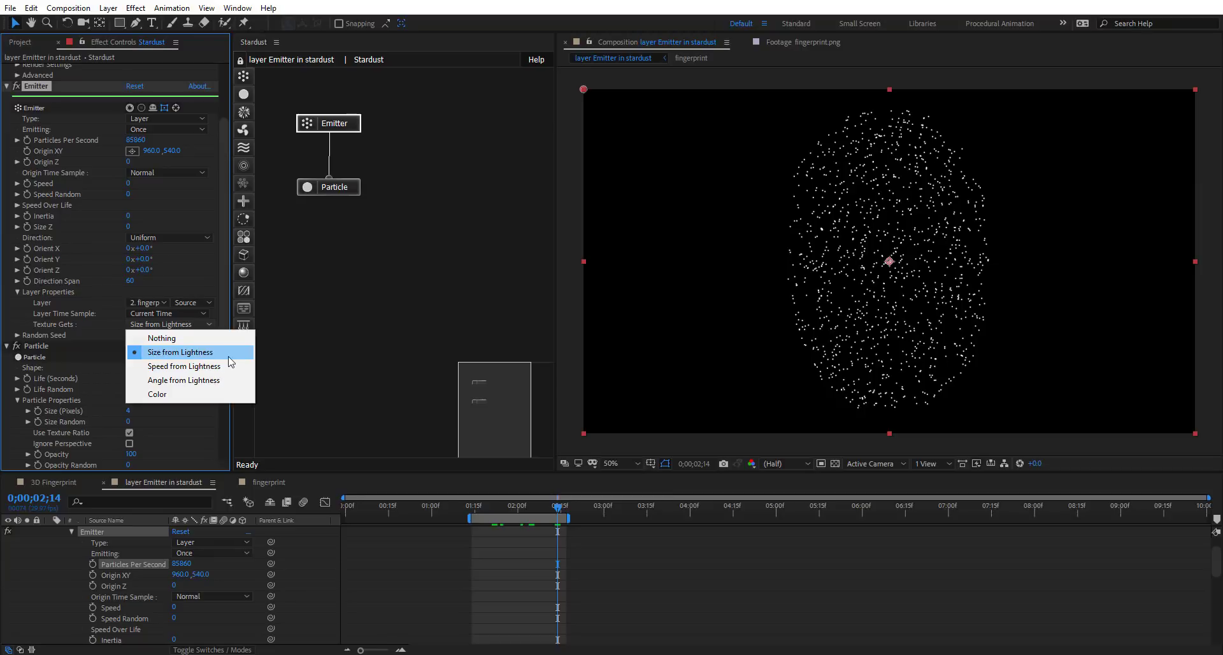
pyautogui.click(156, 394)
# Apply a Gradient Ramp effect to the fingerprint.png layer inside the fingerprint composition
pyautogui.click(274, 483)
pyautogui.click(152, 530)
pyautogui.hotkey('ctrl', 'space')
pyautogui.write('ramp')
pyautogui.press('Return')
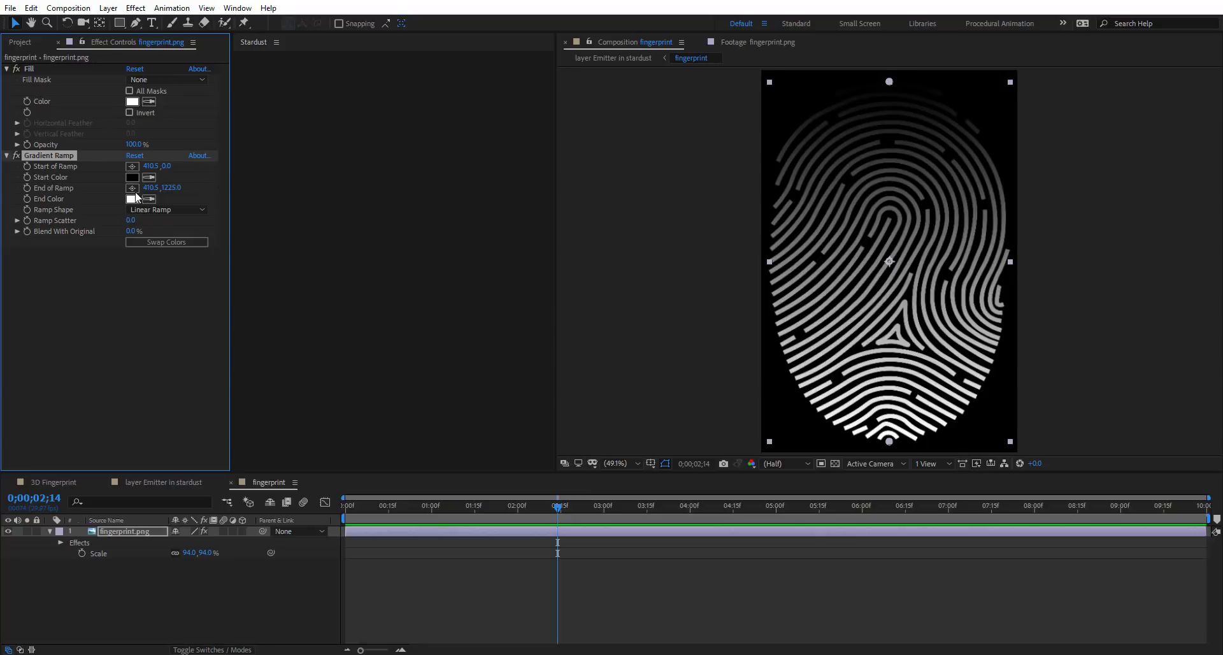
# Give the Gradient Ramp a Radial Ramp shape and a red start color, and return to the "layer Emitter in stardust" composition
pyautogui.click(170, 212)
pyautogui.click(175, 239)
pyautogui.click(129, 178)
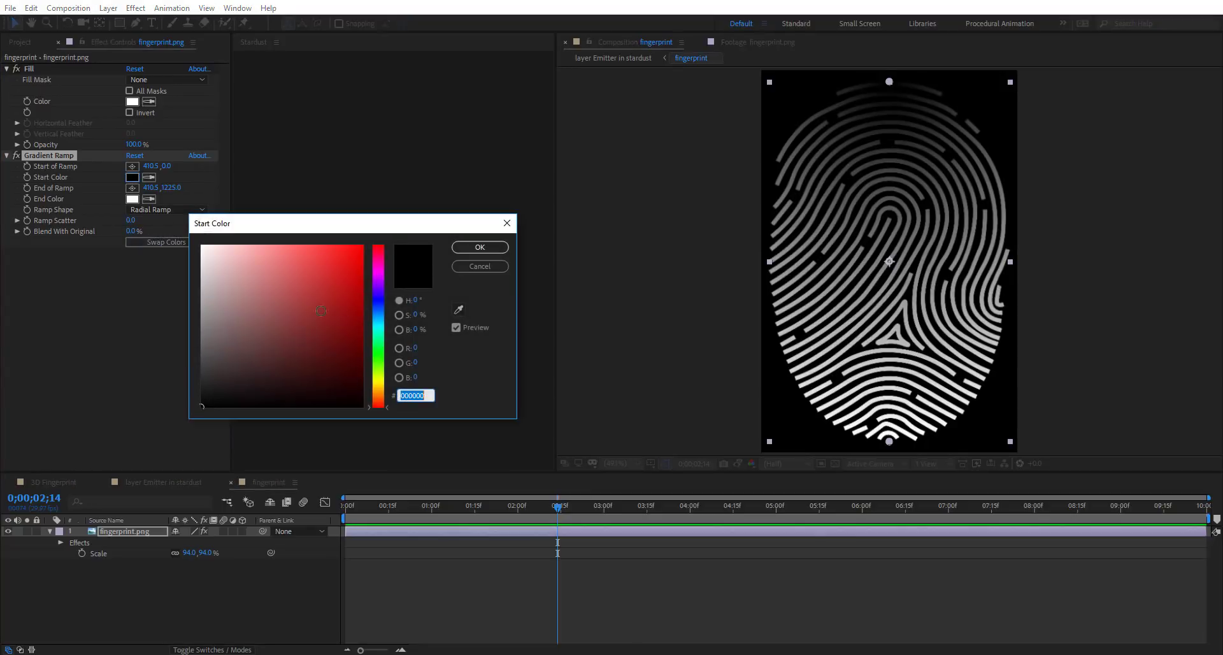
pyautogui.moveTo(354, 252); pyautogui.dragTo(484, 229)
pyautogui.click(480, 247)
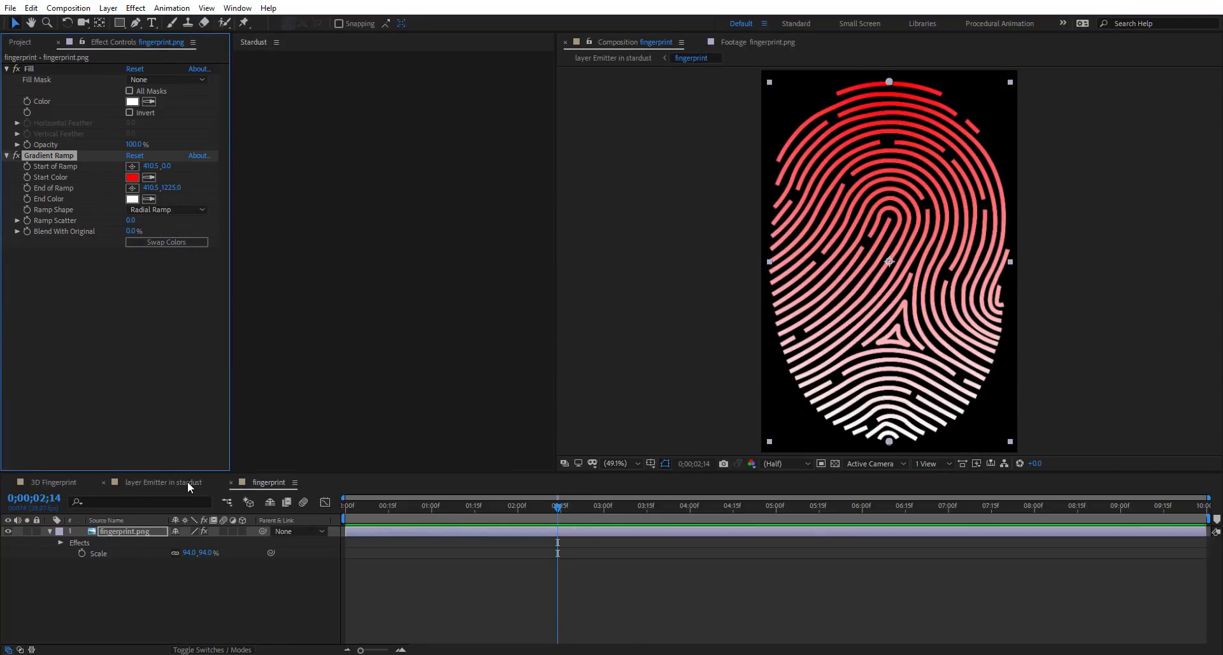
pyautogui.click(188, 483)
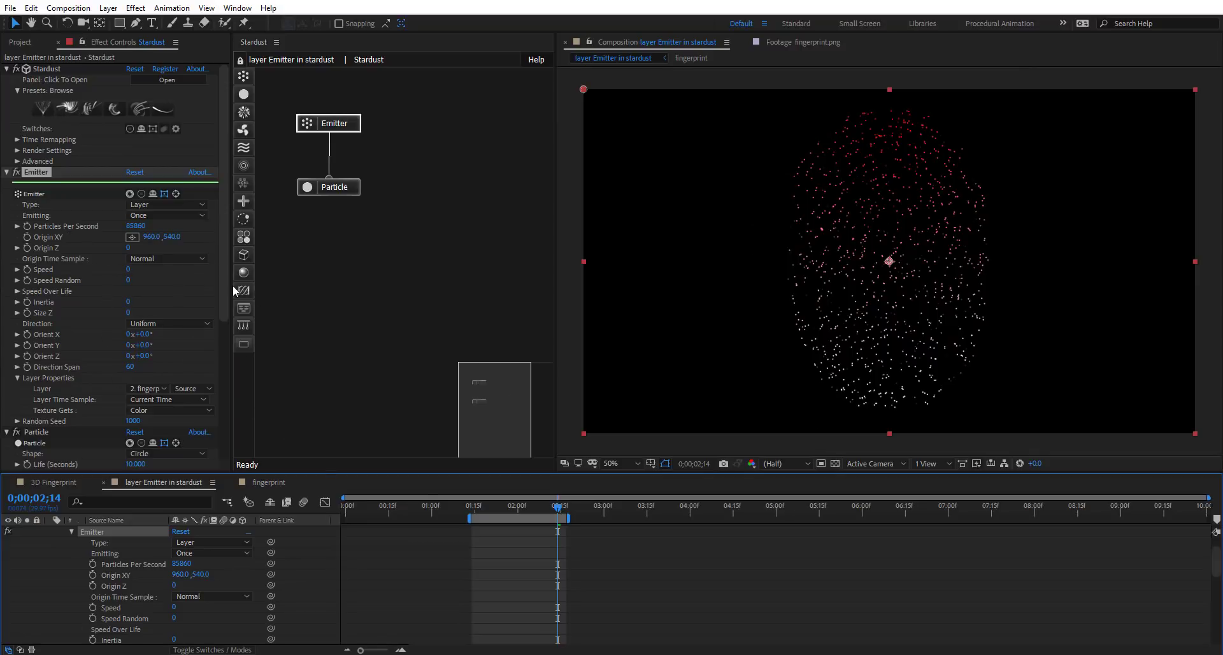
# Set the Particle's color to red, keeping Particle Color on Solid Color
pyautogui.scroll(-3, 228, 339)
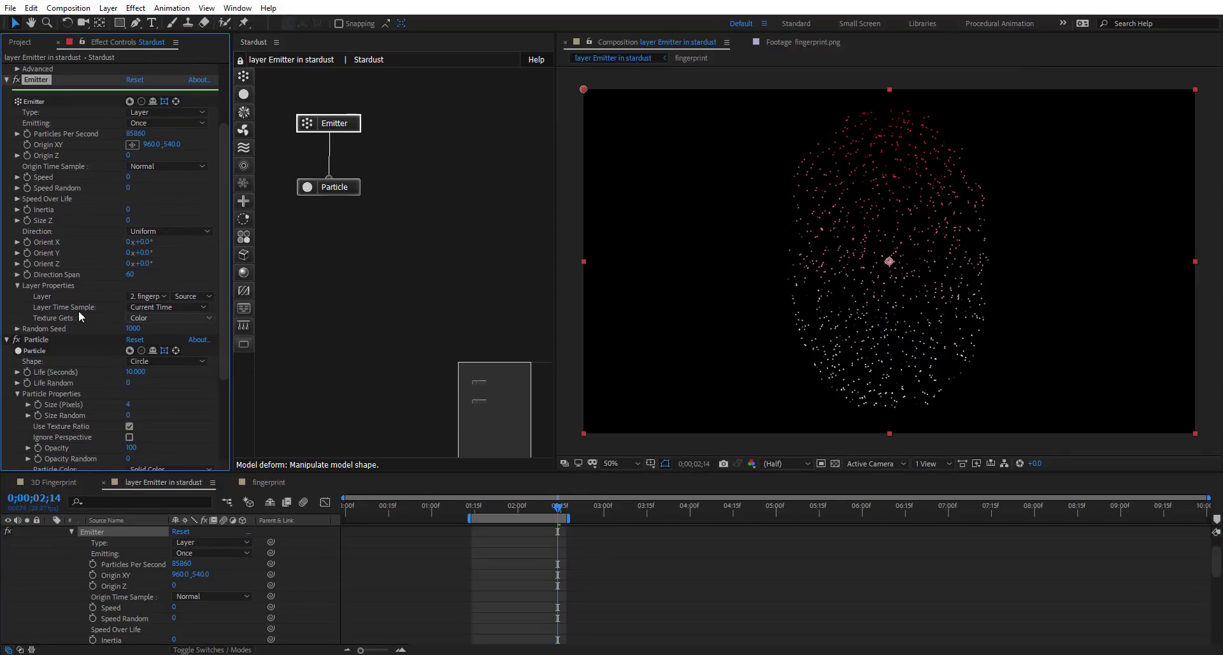
pyautogui.scroll(-4, 87, 300)
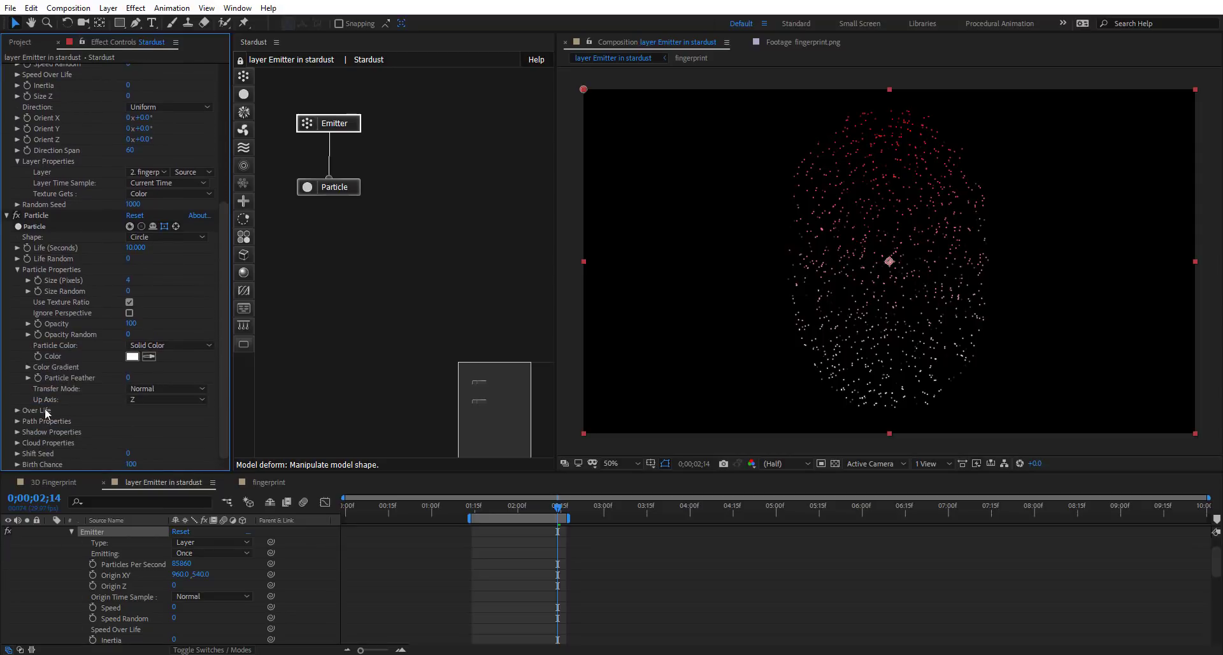
pyautogui.click(175, 346)
pyautogui.click(172, 361)
pyautogui.click(131, 357)
pyautogui.click(362, 242)
pyautogui.click(483, 247)
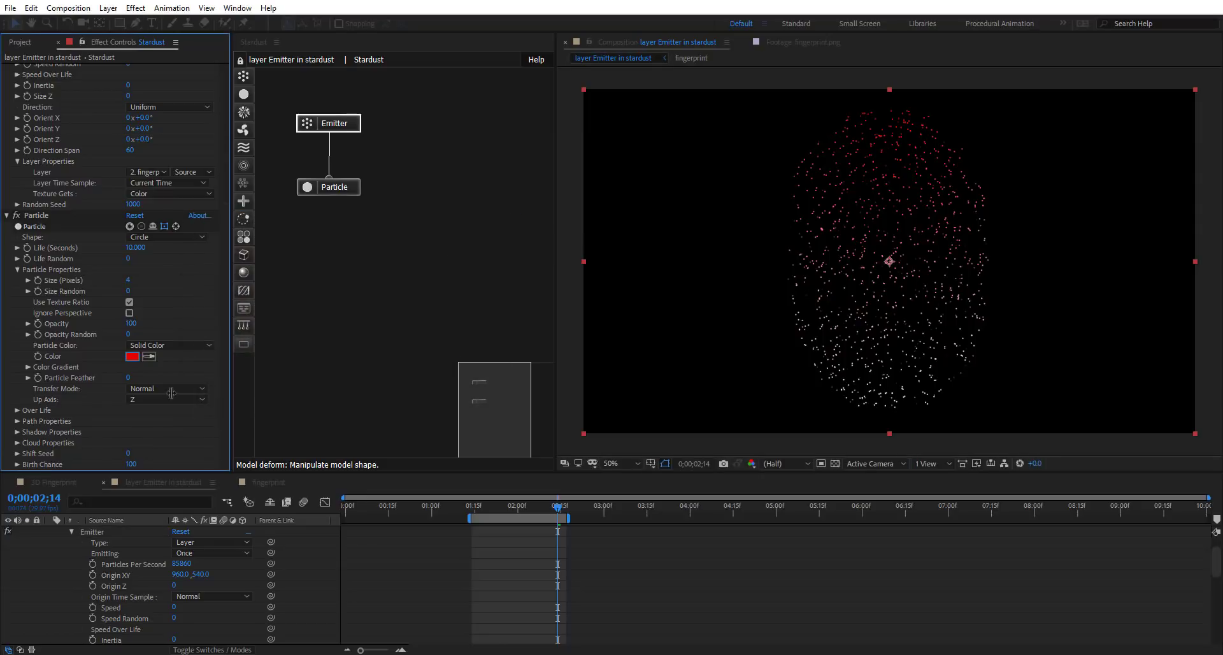
pyautogui.click(148, 346)
pyautogui.click(144, 357)
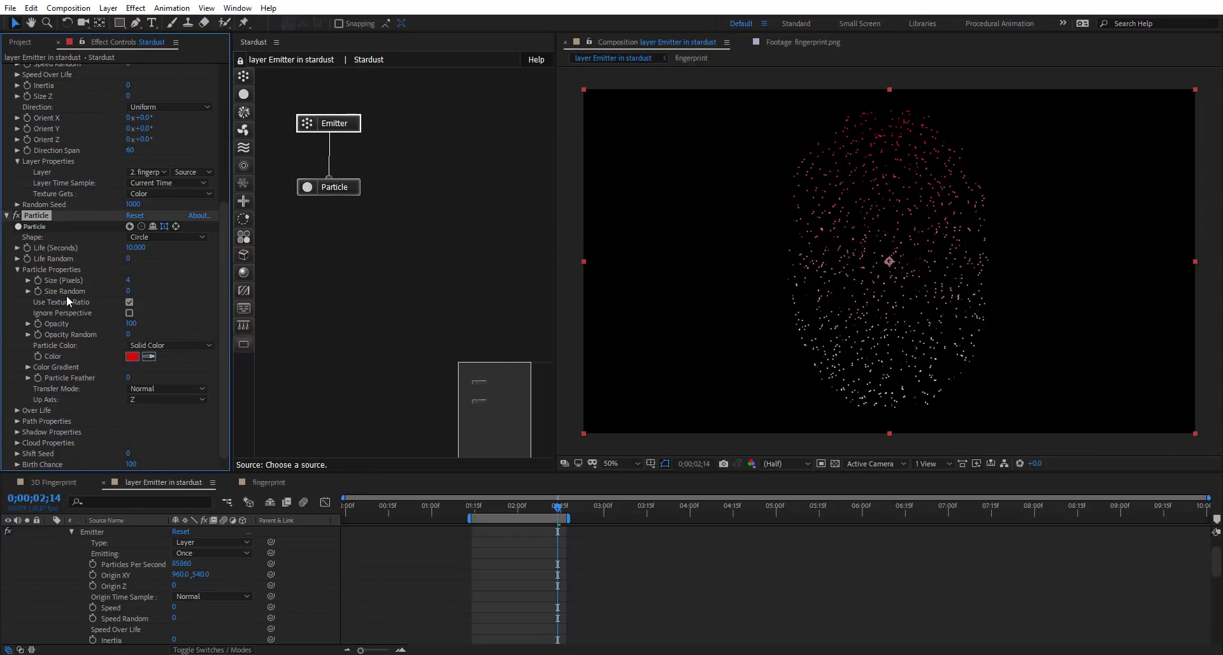
# Switch the Emitter's Texture Gets property back to Size from Lightness
pyautogui.scroll(4, 70, 287)
pyautogui.click(146, 309)
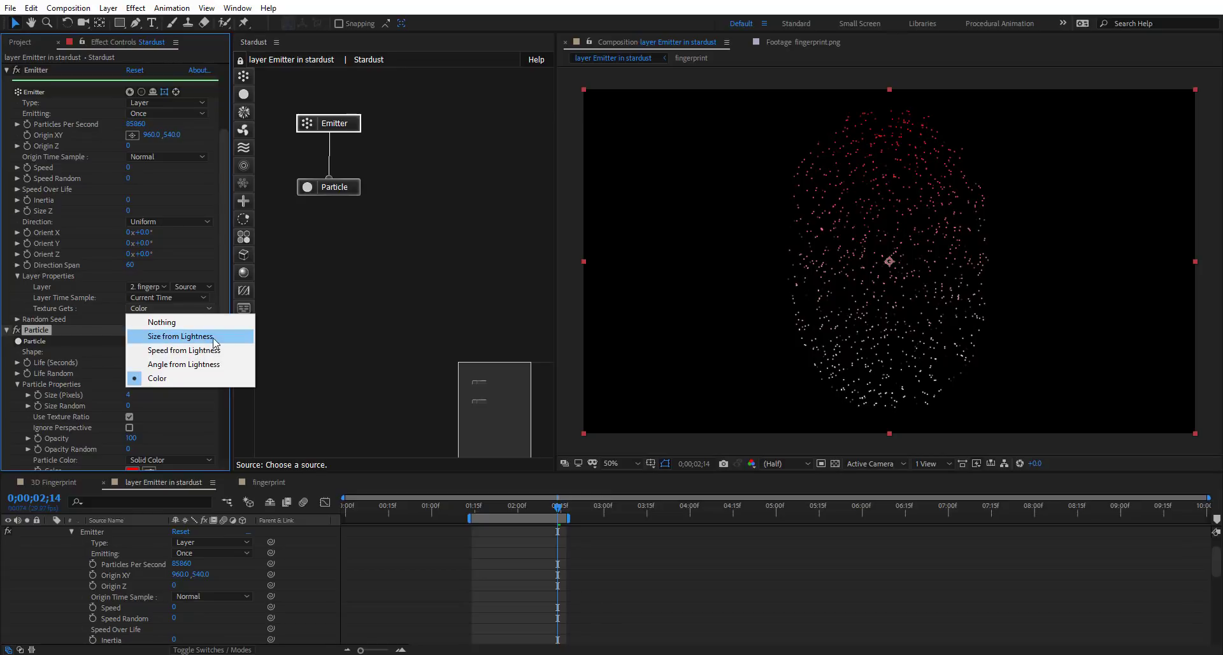
pyautogui.click(174, 338)
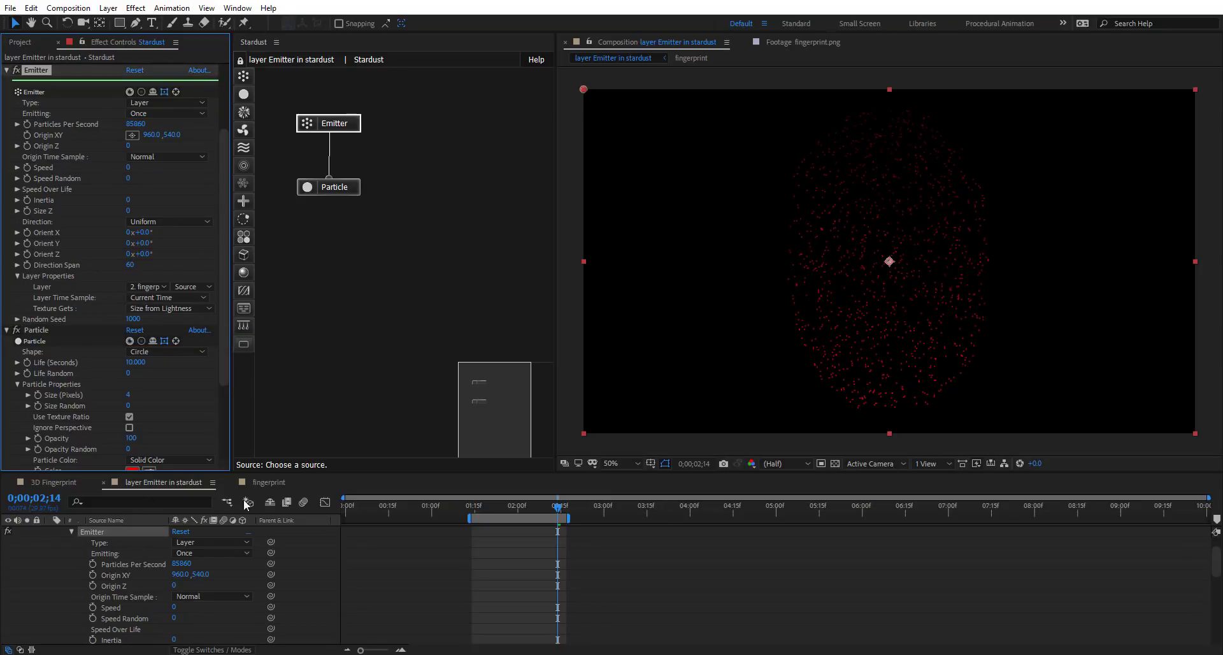
# Disable the Gradient Ramp effect on fingerprint.png in the fingerprint composition and return to the "layer Emitter in stardust" composition
pyautogui.click(269, 483)
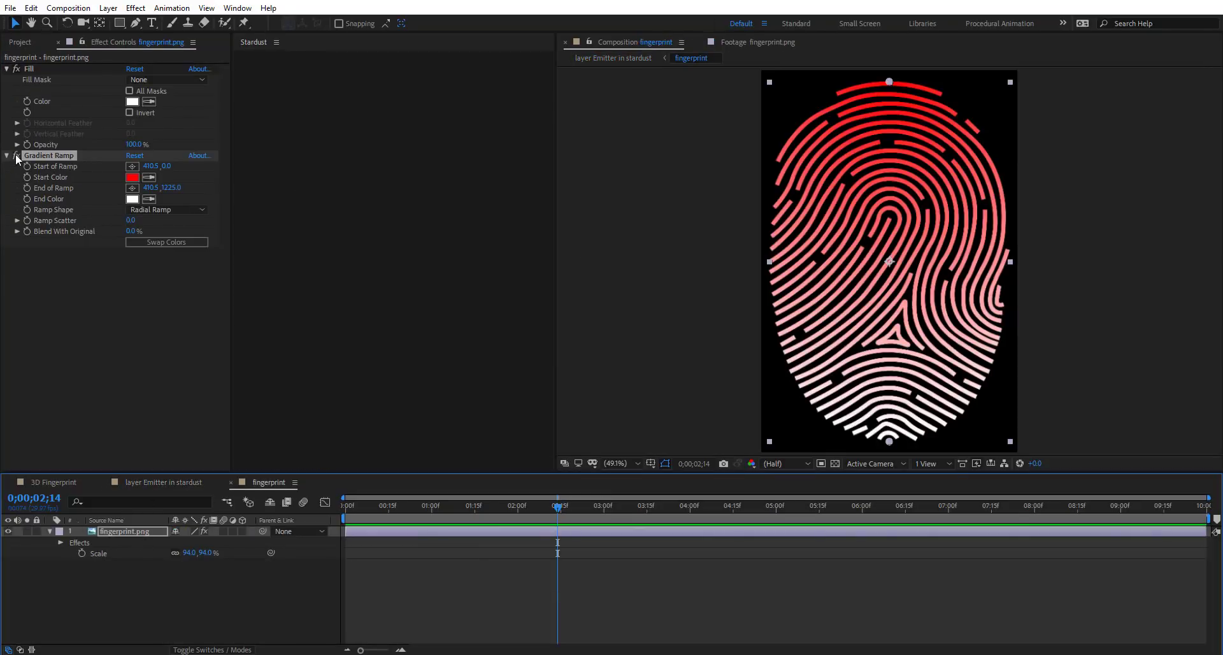
pyautogui.click(17, 155)
pyautogui.click(147, 482)
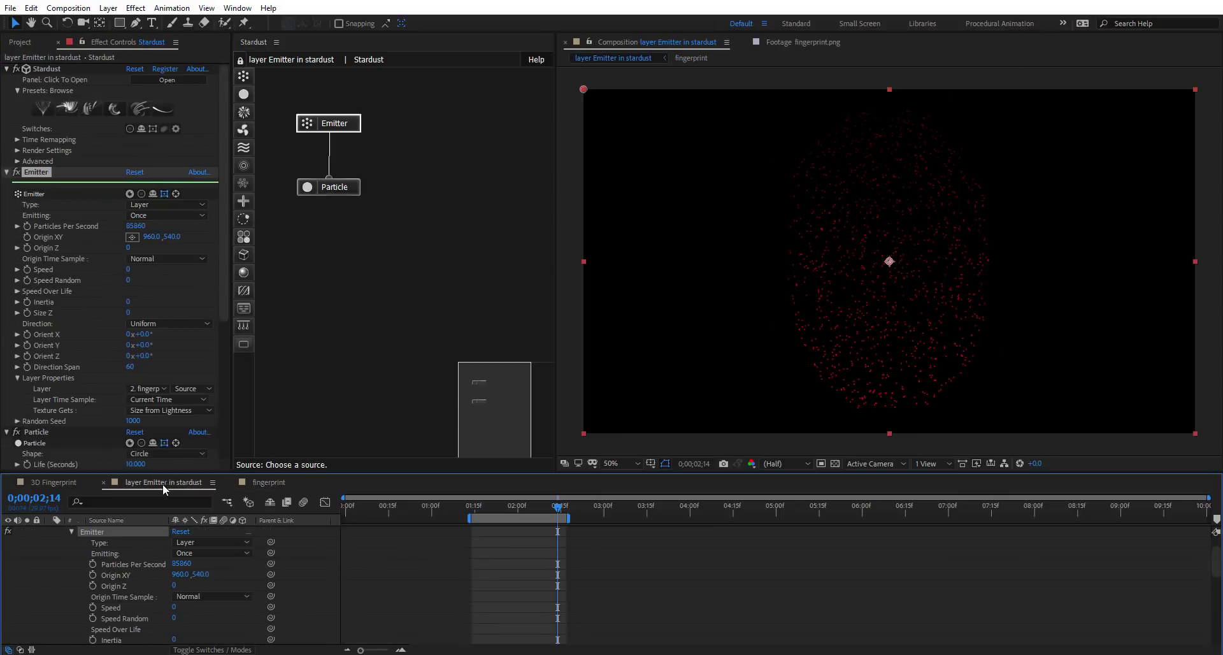
pyautogui.click(249, 483)
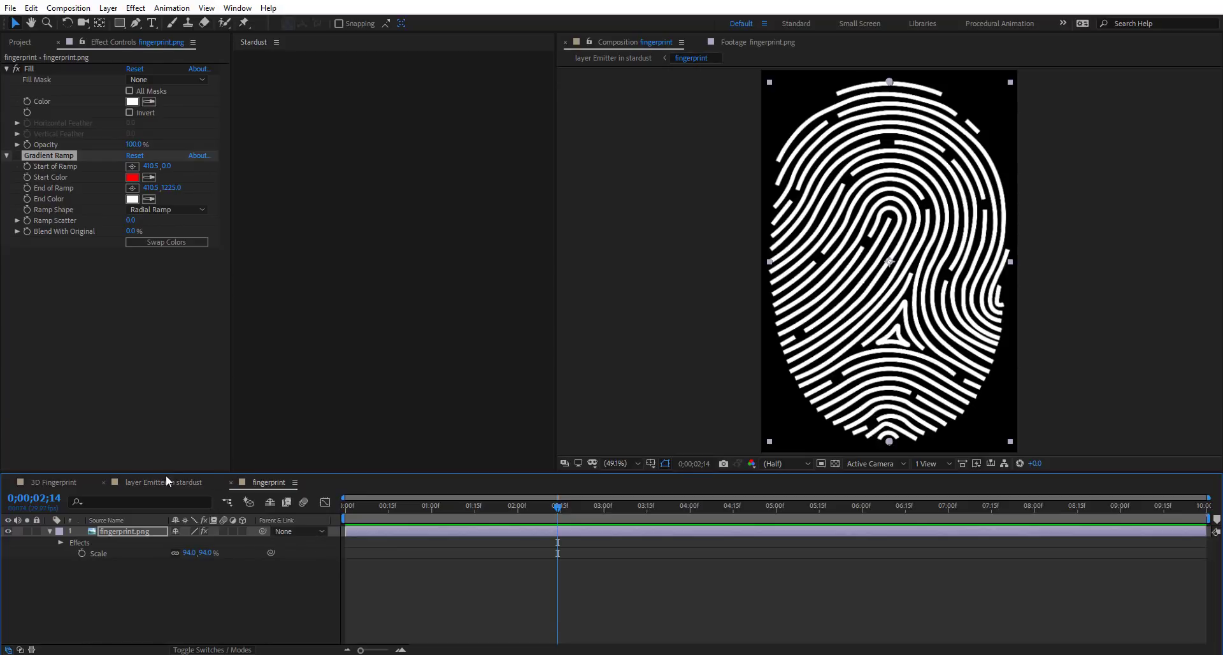
pyautogui.click(167, 482)
# Set the Particle's color to white (FFFFFF)
pyautogui.click(339, 186)
pyautogui.scroll(-3, 115, 356)
pyautogui.scroll(-5, 140, 404)
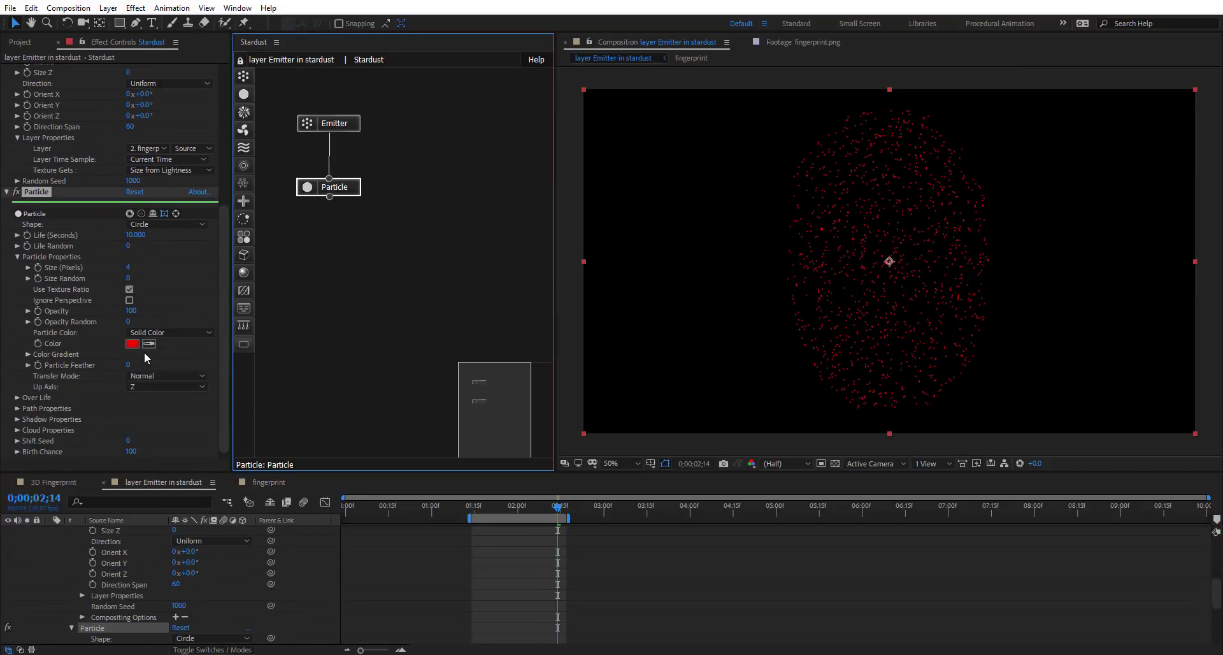
pyautogui.click(132, 344)
pyautogui.write('FFFFFF')
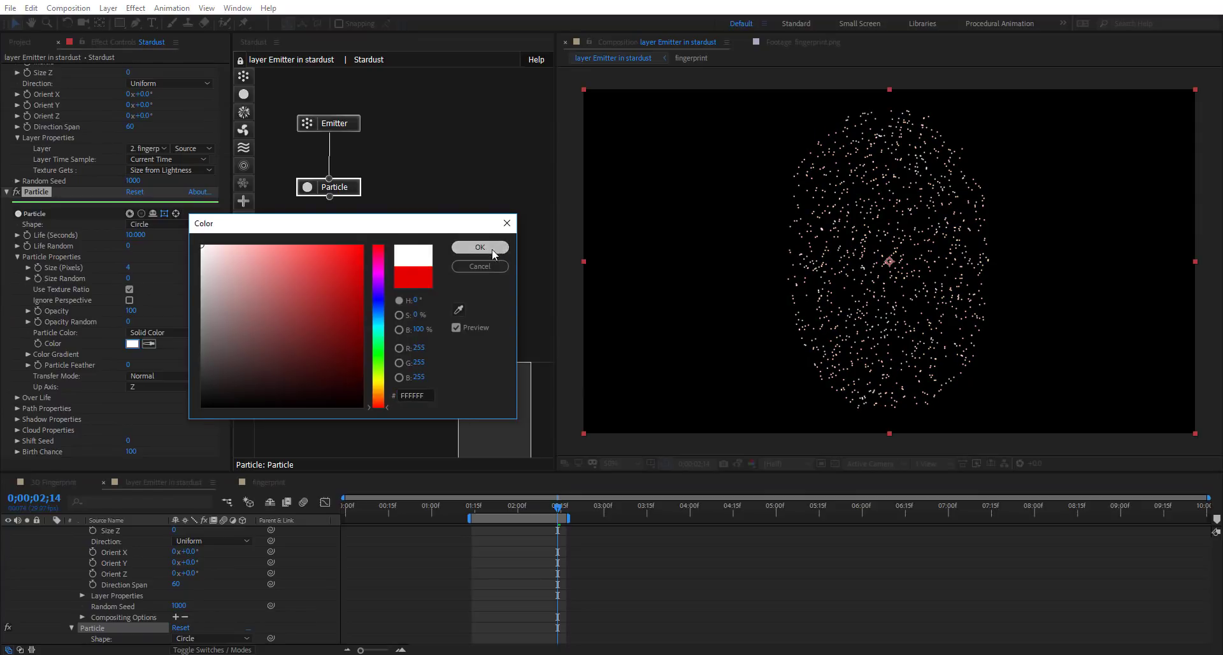
pyautogui.click(480, 247)
# Set the Emitter's Particles Per Second to 10000000
pyautogui.scroll(5, 74, 304)
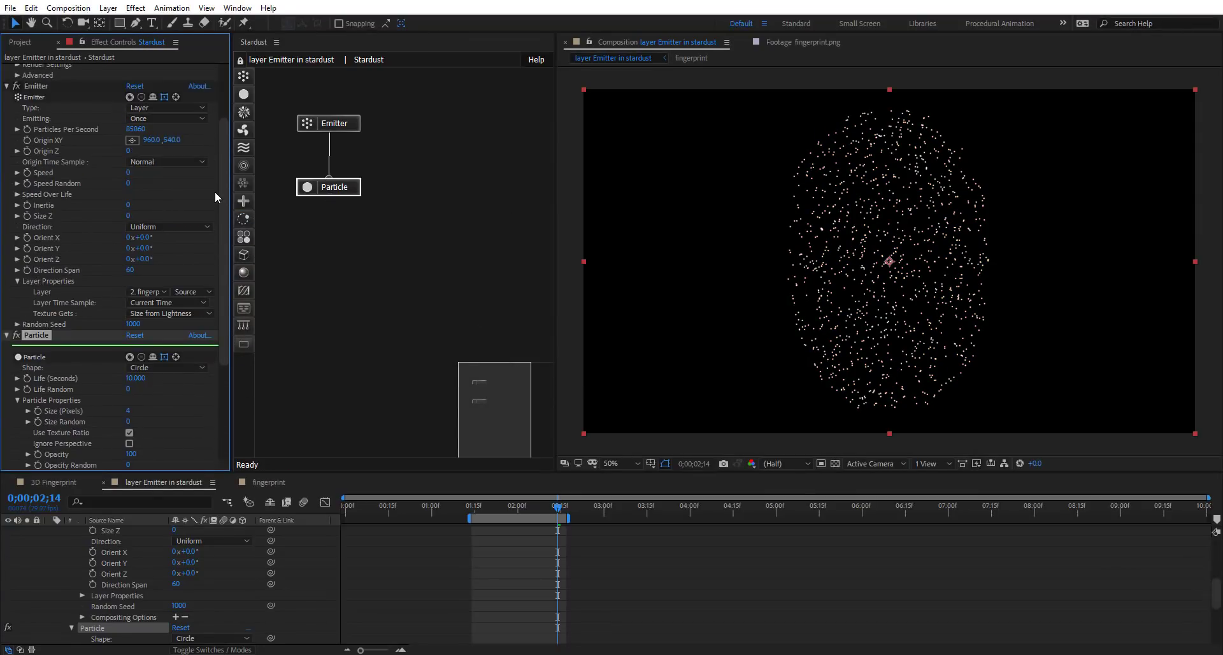
pyautogui.moveTo(227, 194); pyautogui.dragTo(224, 153)
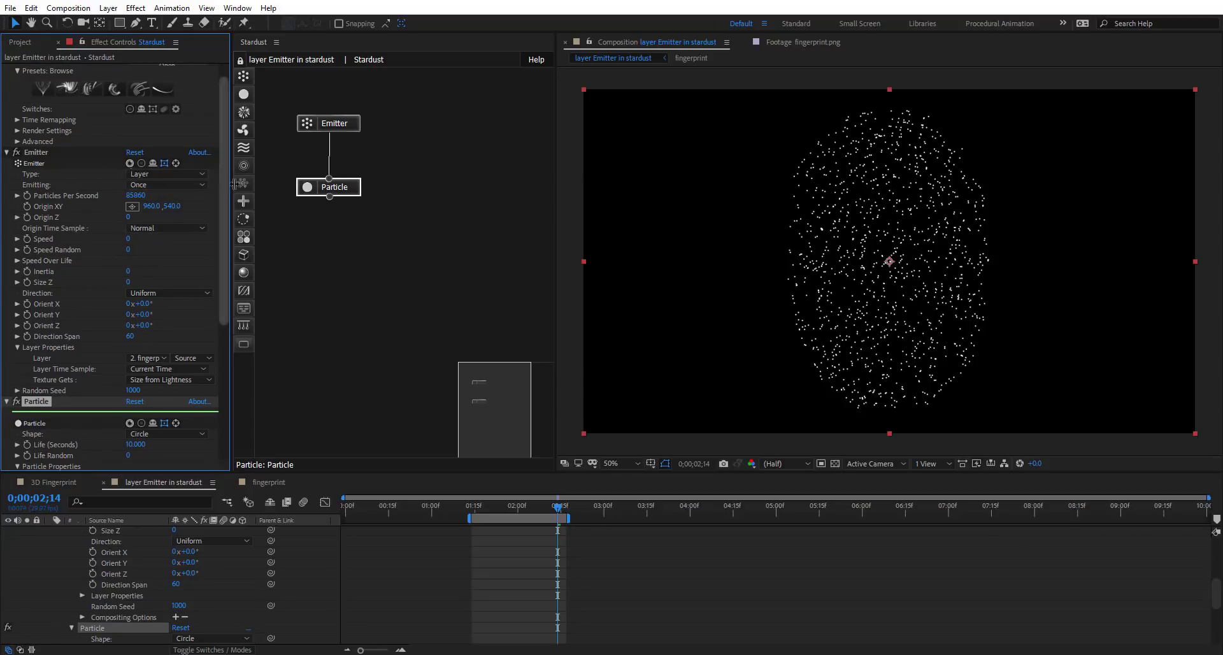
pyautogui.click(137, 196)
pyautogui.write('30000')
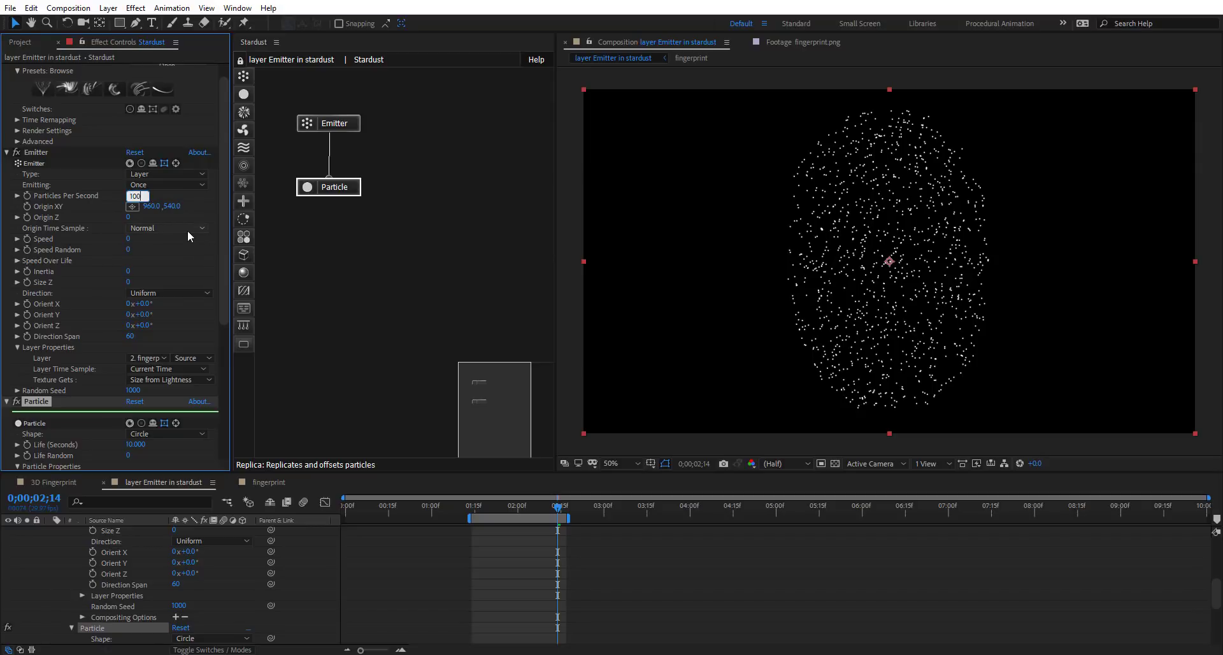
pyautogui.press('Return')
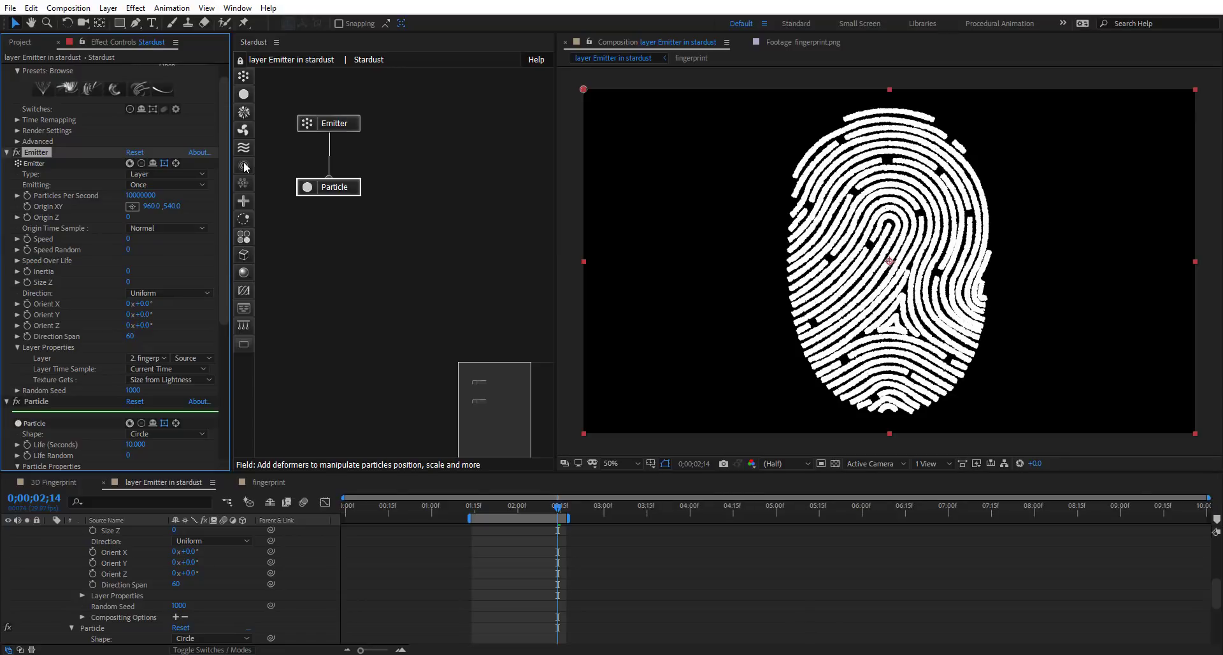
# Add a Turbulence node below the Particle node and move the current time to 0;00;01;20
pyautogui.moveTo(247, 150); pyautogui.dragTo(350, 288)
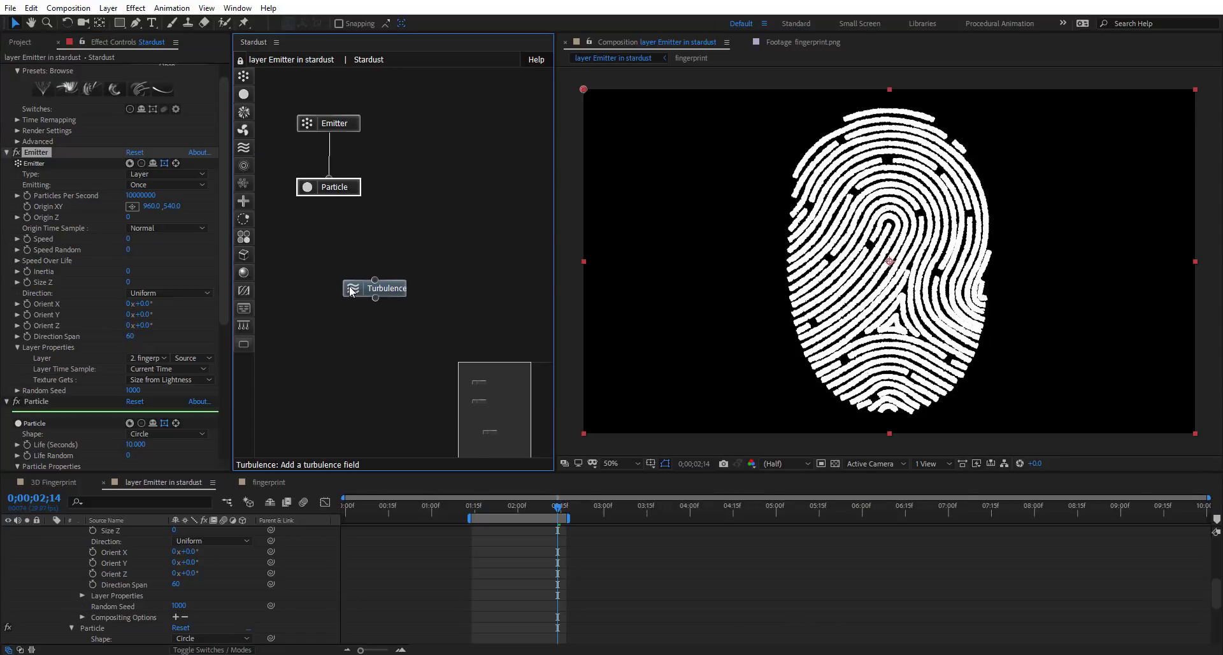
pyautogui.moveTo(223, 277); pyautogui.dragTo(224, 325)
pyautogui.click(489, 505)
pyautogui.scroll(-2, 51, 382)
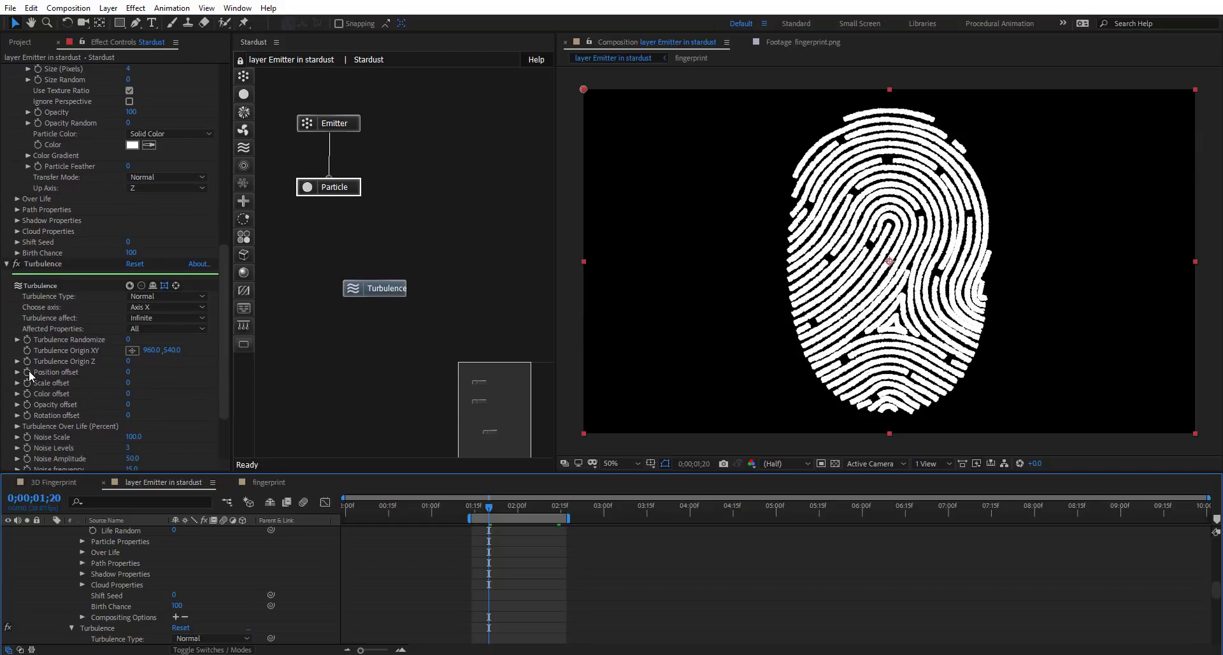
# Keyframe the Turbulence's Position offset at 0, add a value of 610 at 0;00;01;19, and ease both keyframes
pyautogui.moveTo(544, 508); pyautogui.dragTo(552, 508)
pyautogui.click(28, 373)
pyautogui.click(484, 510)
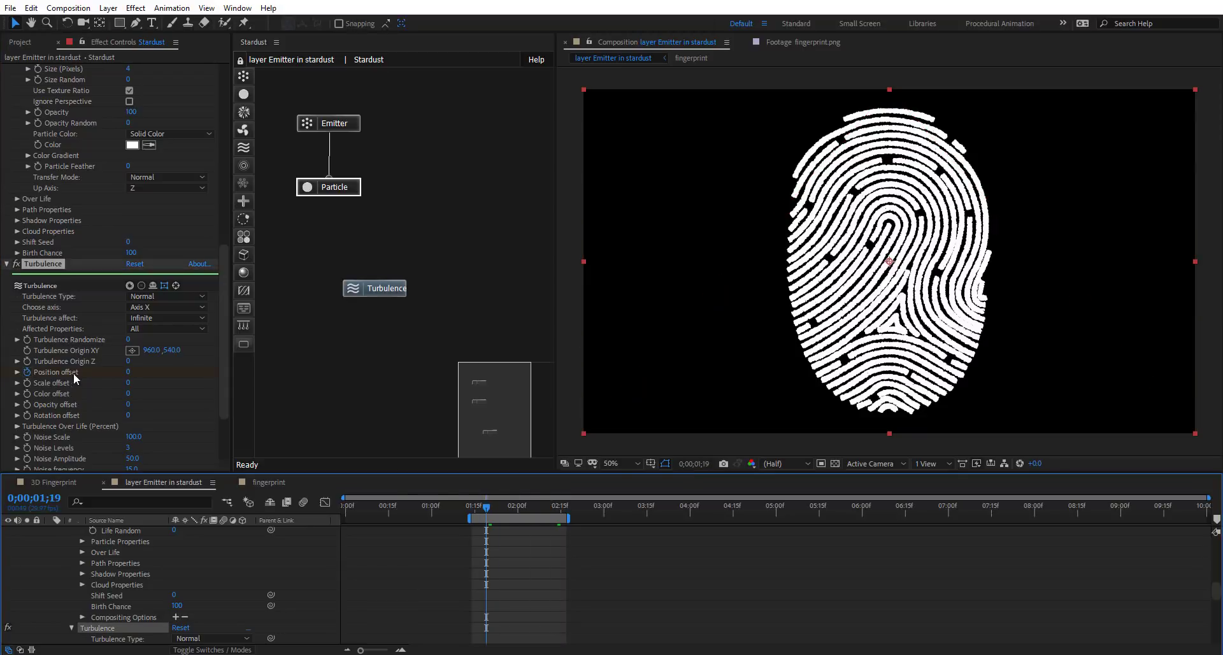
pyautogui.moveTo(127, 374); pyautogui.dragTo(168, 376)
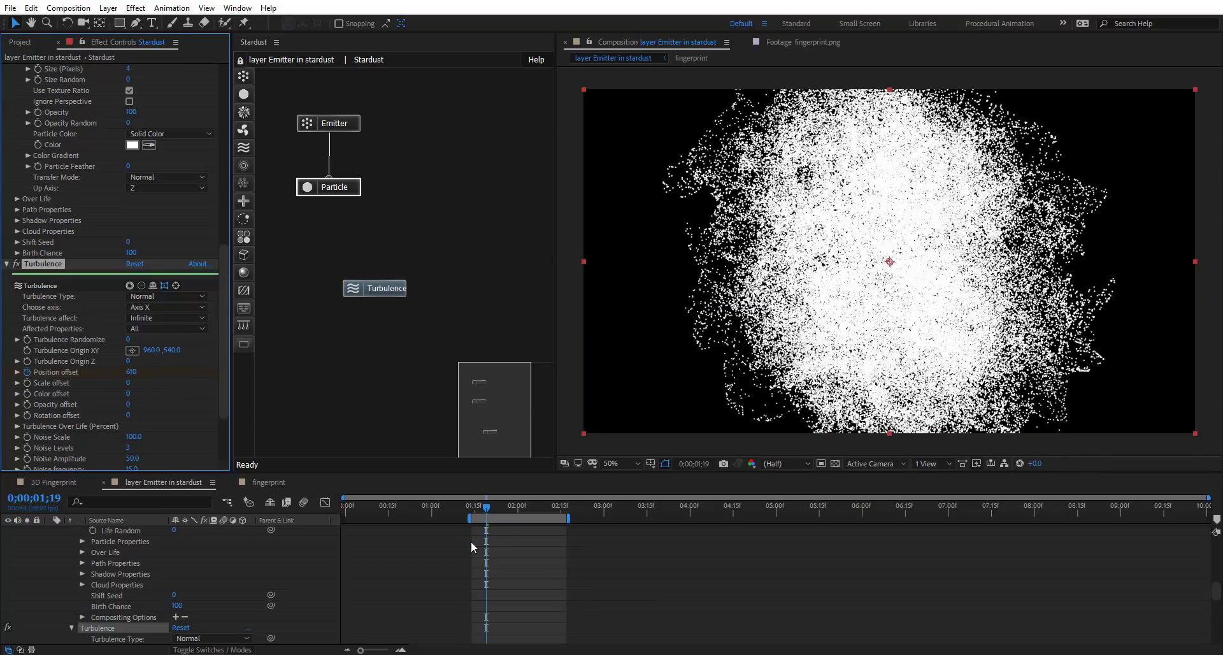
pyautogui.press('u')
pyautogui.moveTo(564, 546); pyautogui.dragTo(465, 552)
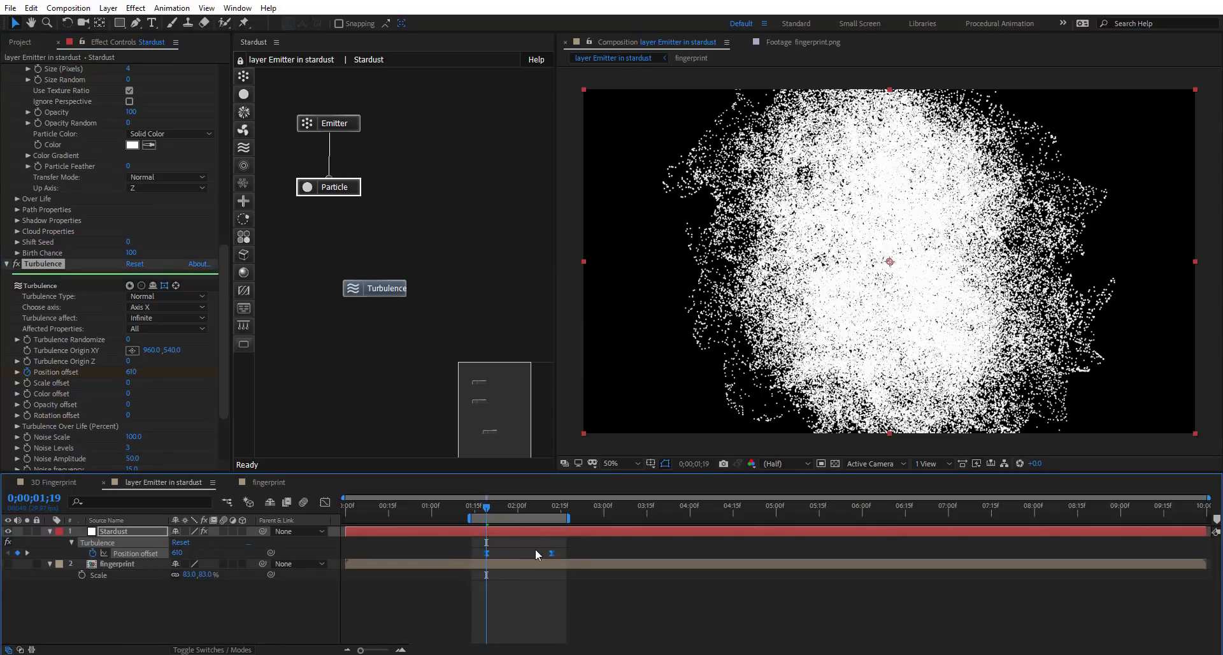
# Preview the Position offset animation and scrub through it to 0;00;02;08
pyautogui.press('space')
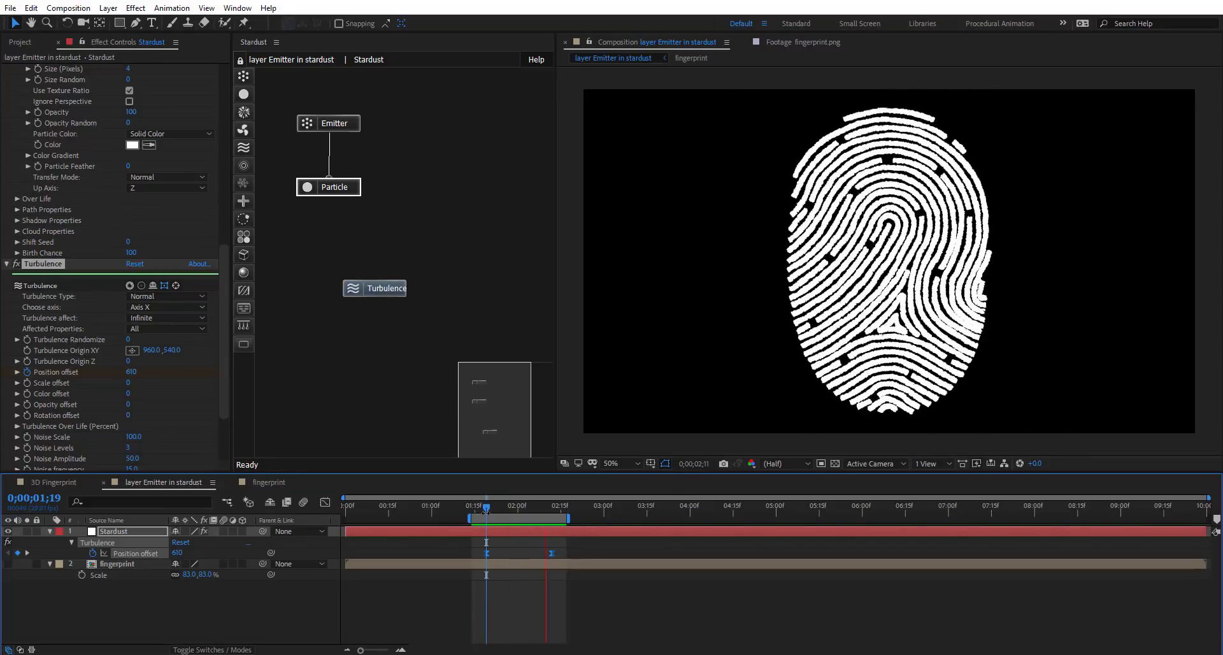
pyautogui.moveTo(486, 517); pyautogui.dragTo(542, 520)
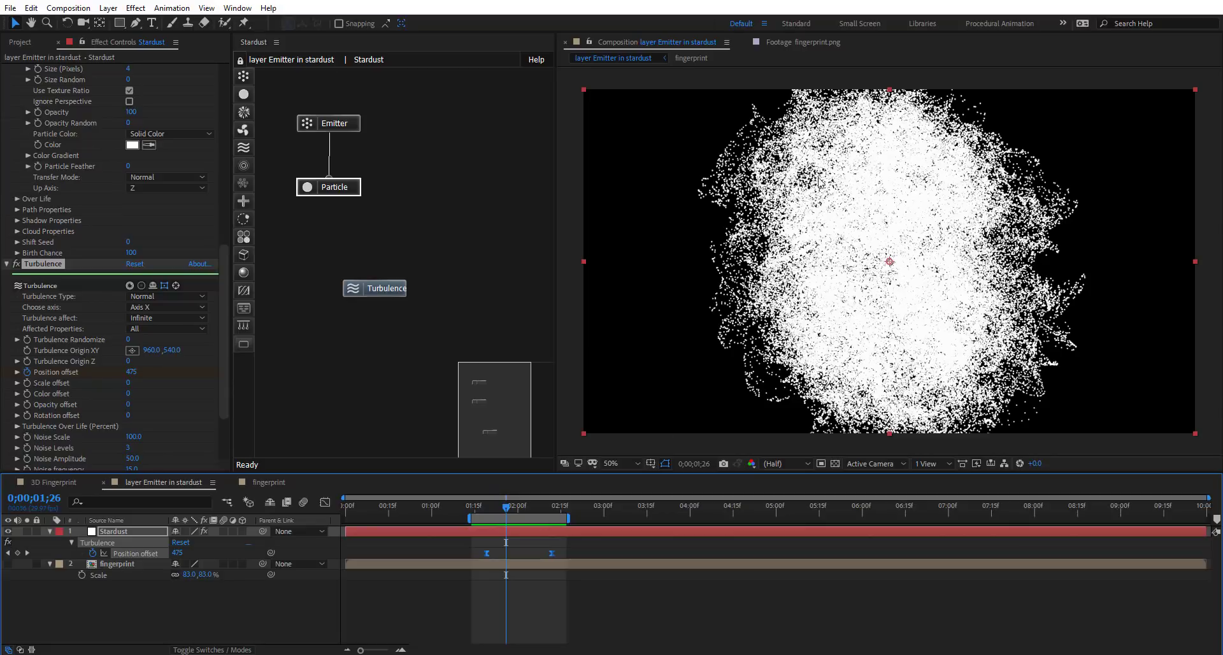
pyautogui.moveTo(509, 516); pyautogui.dragTo(542, 515)
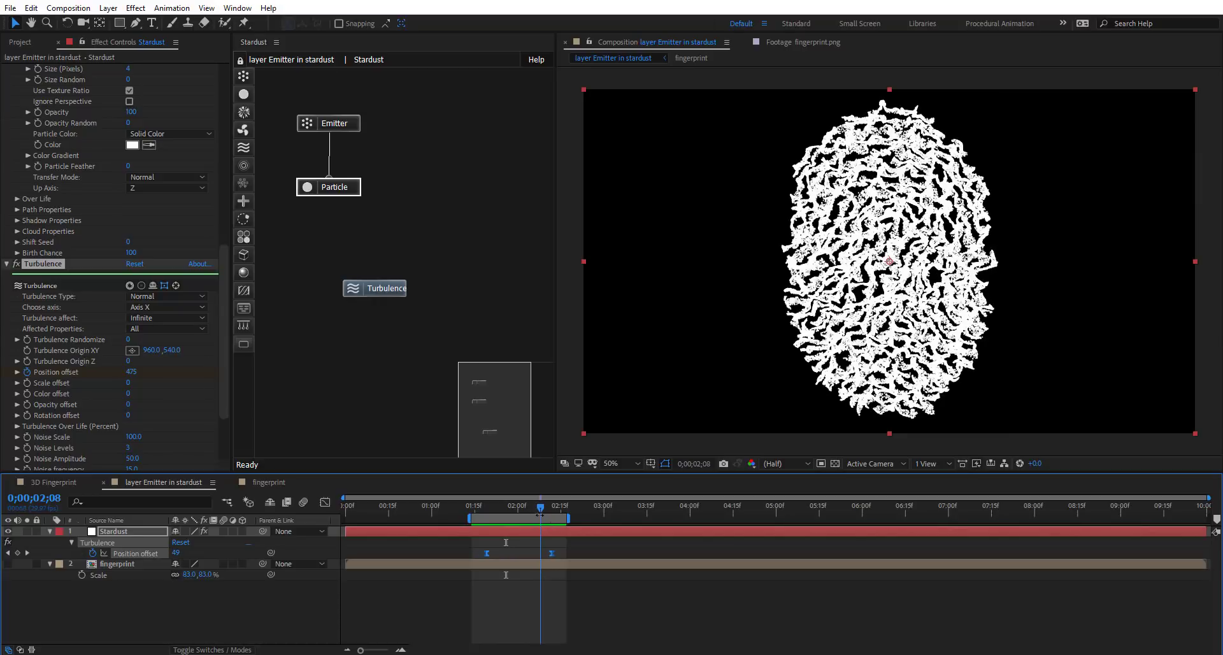
# Remove the Position offset keyframes by resetting it to an unanimated 0, and delete the Turbulence node
pyautogui.click(27, 372)
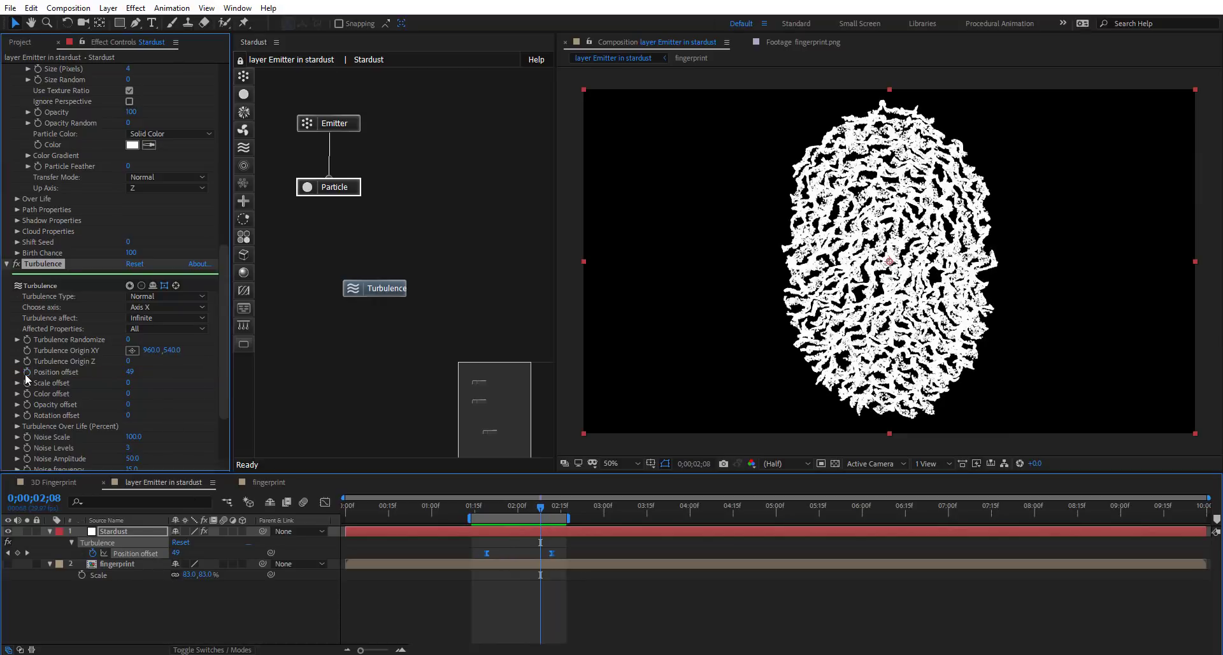
pyautogui.click(132, 372)
pyautogui.write('0')
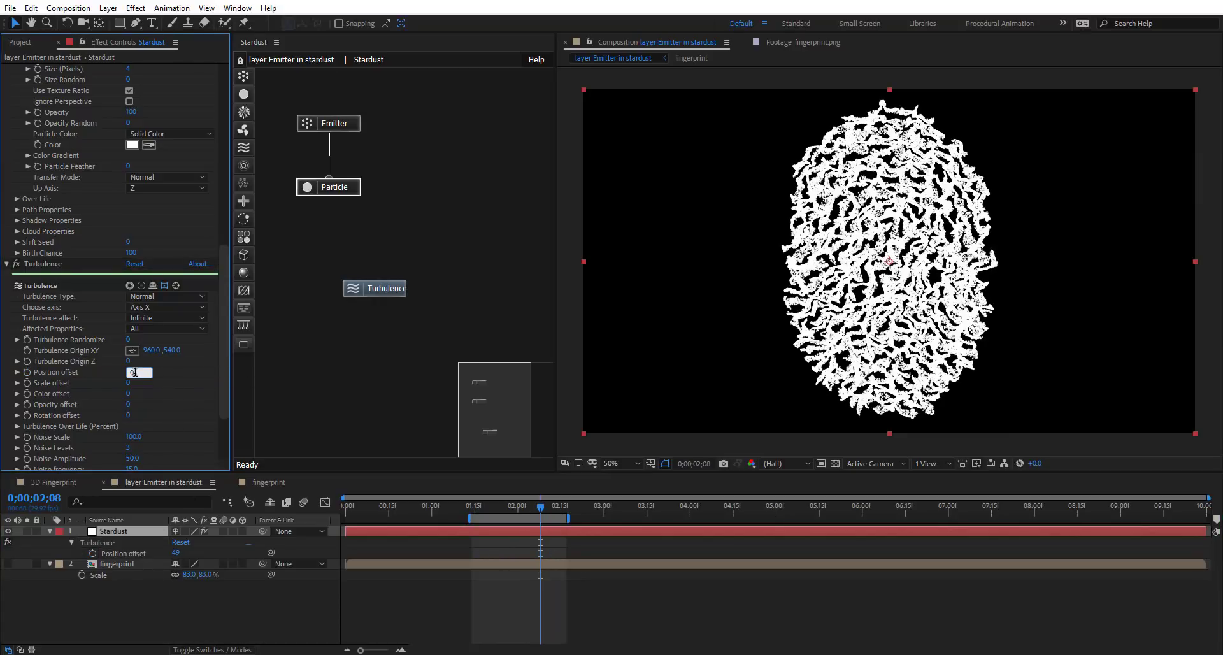
pyautogui.press('Return')
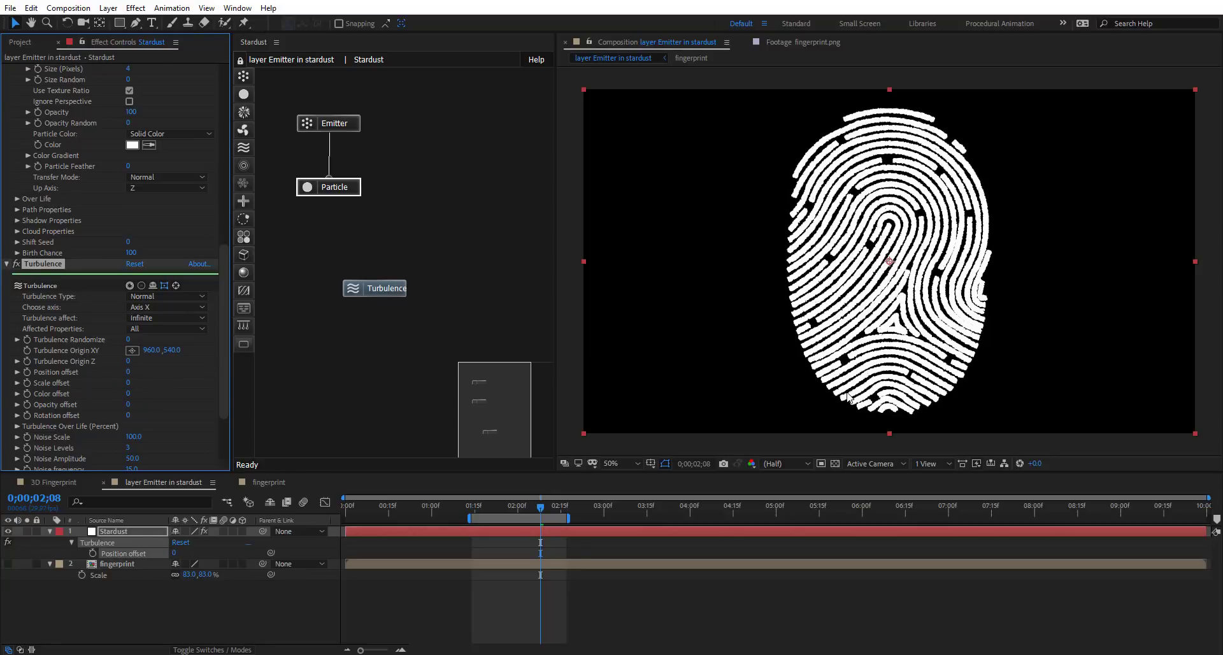
pyautogui.click(385, 290)
pyautogui.press('Delete')
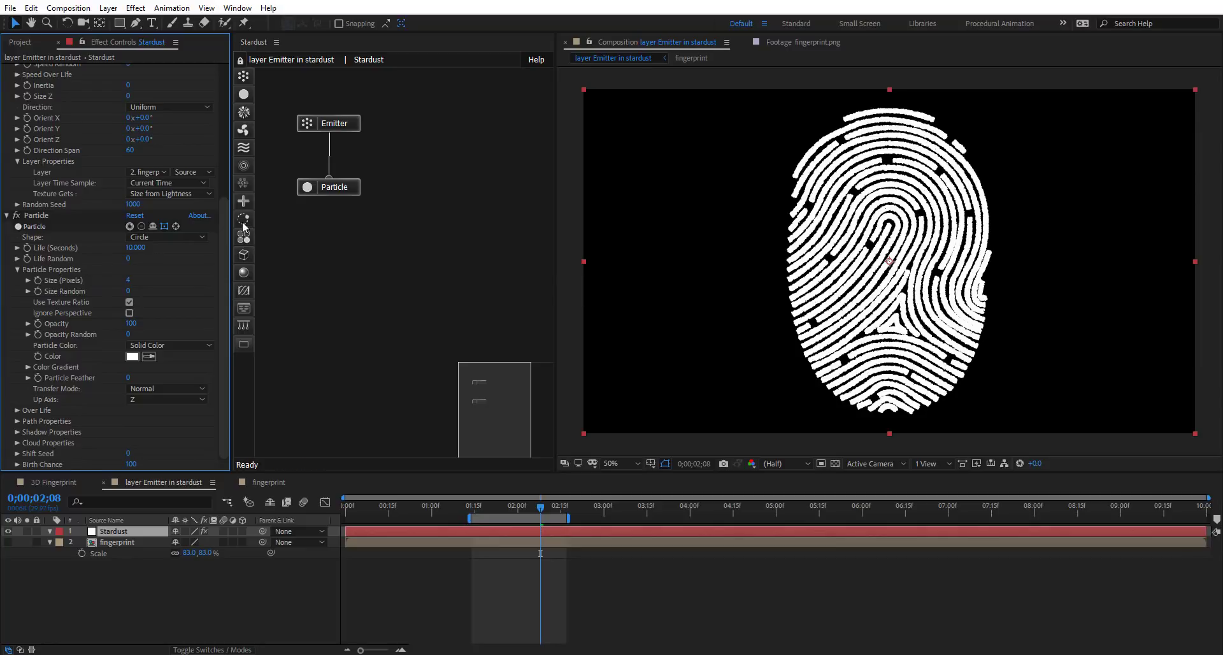
# Connect a Replica node below the Particle node, with Replicates set to 10 and Offset Z set to 5
pyautogui.moveTo(246, 189); pyautogui.dragTo(340, 258)
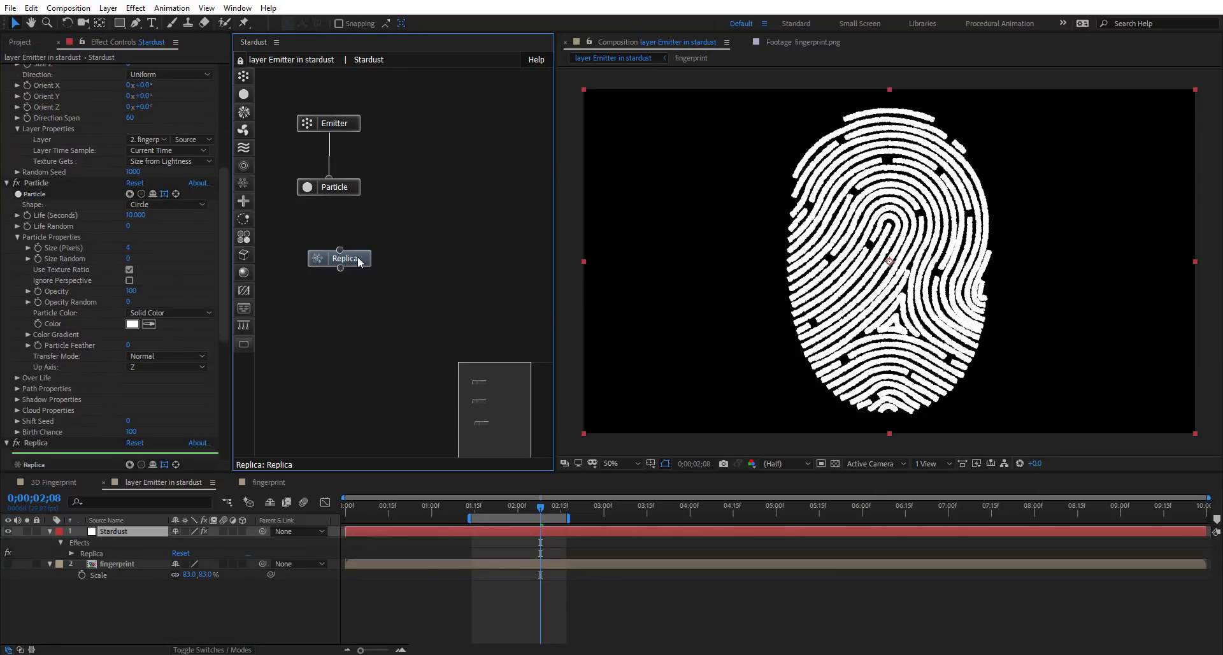
pyautogui.moveTo(337, 177); pyautogui.dragTo(334, 185)
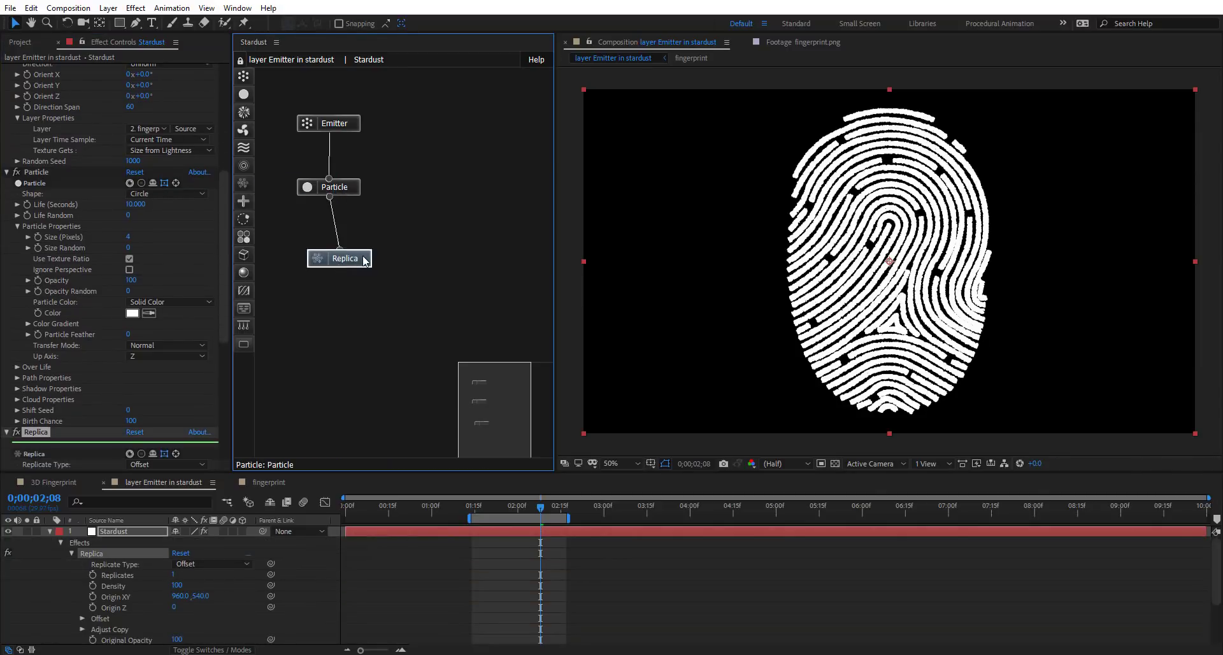
pyautogui.moveTo(226, 226); pyautogui.dragTo(235, 295)
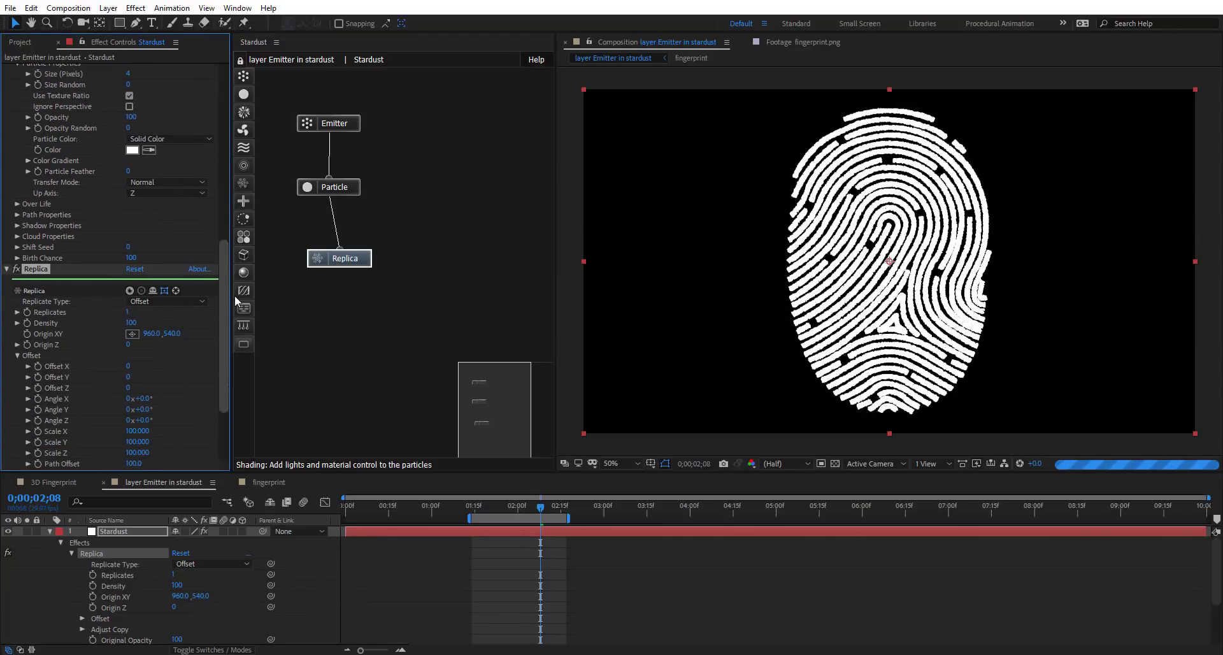
pyautogui.click(128, 312)
pyautogui.write('10')
pyautogui.press('Return')
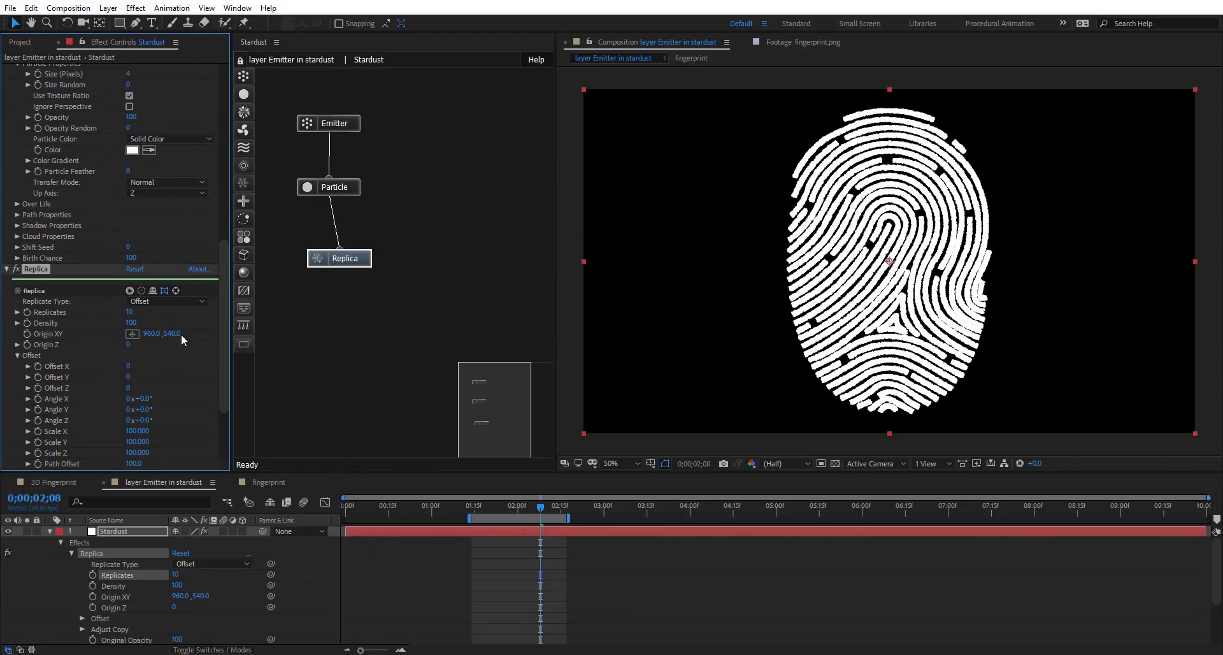
pyautogui.click(130, 388)
pyautogui.write('5')
pyautogui.press('Return')
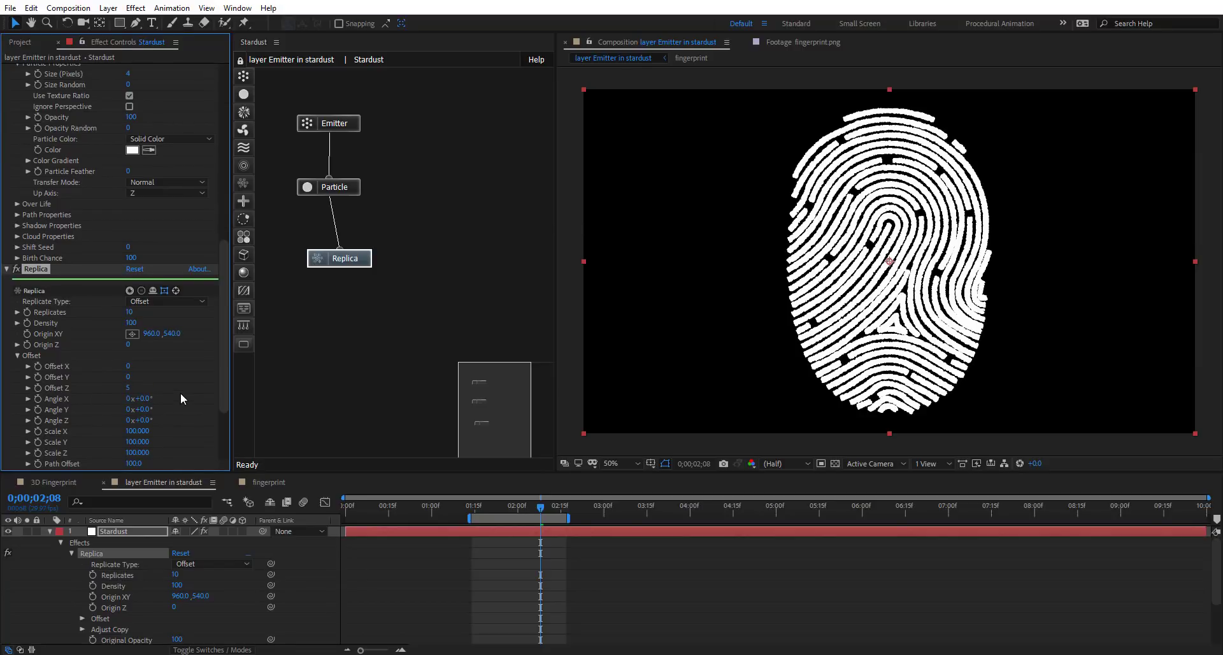
# Add a new camera with its default settings to the composition
pyautogui.rightClick(326, 561)
pyautogui.moveTo(415, 423)
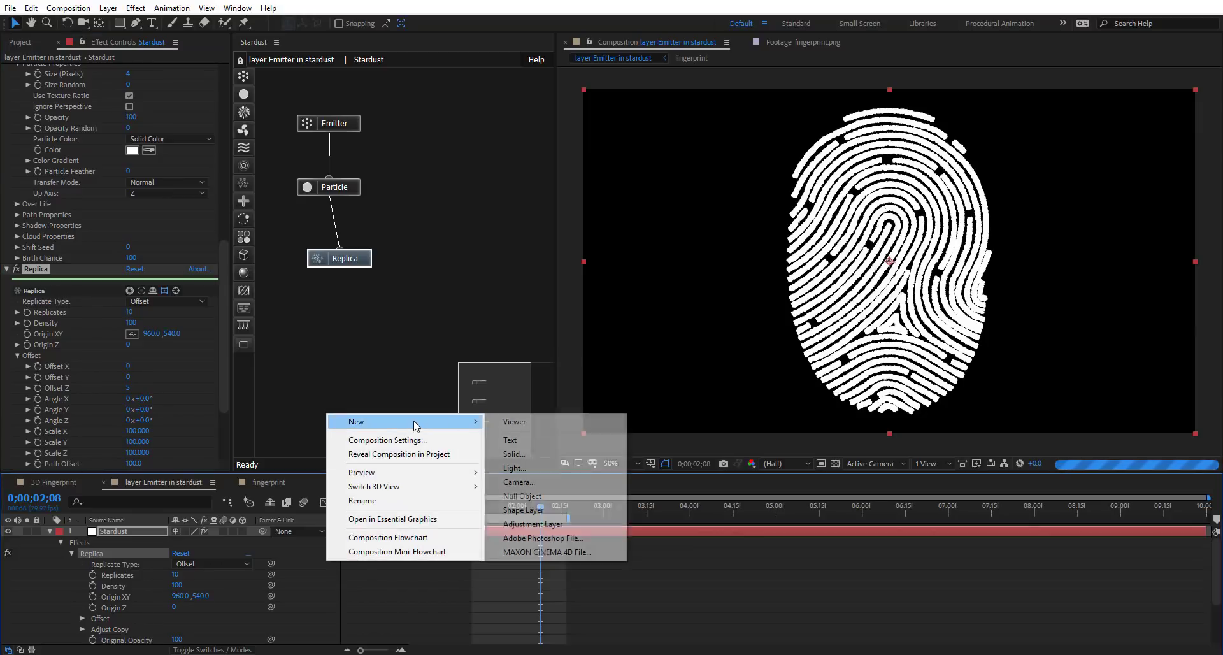
pyautogui.click(548, 482)
pyautogui.press('Return')
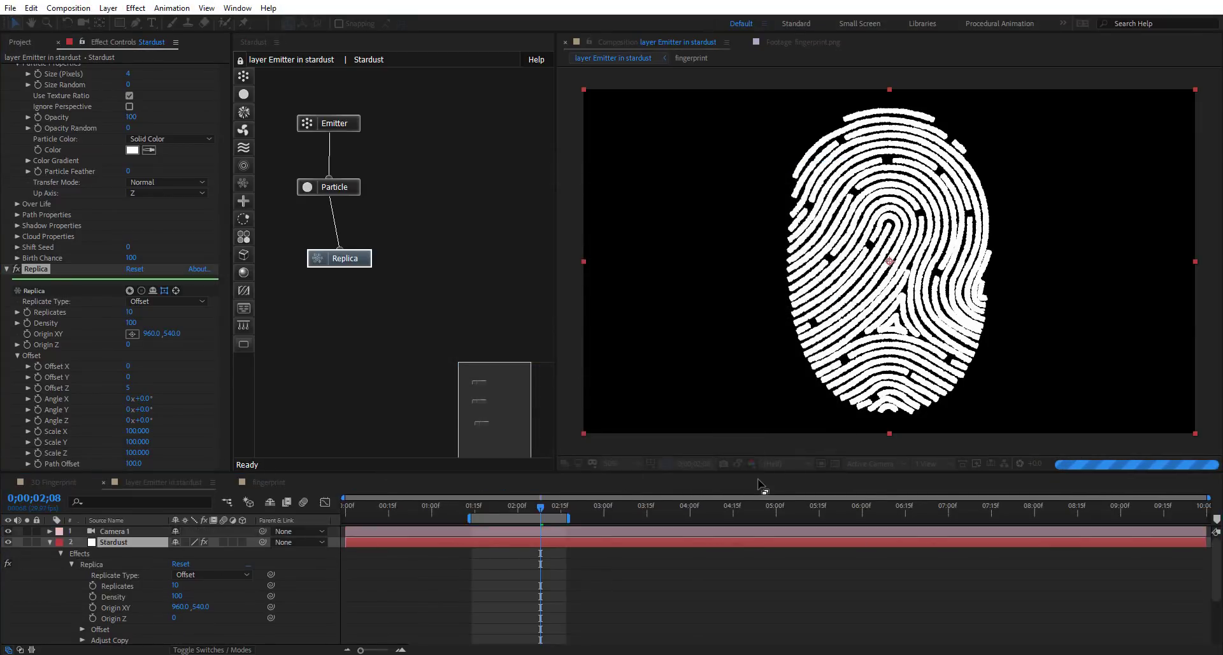
# Lower the viewer resolution to Third and orbit the camera to tilt the fingerprint back
pyautogui.click(790, 463)
pyautogui.click(794, 522)
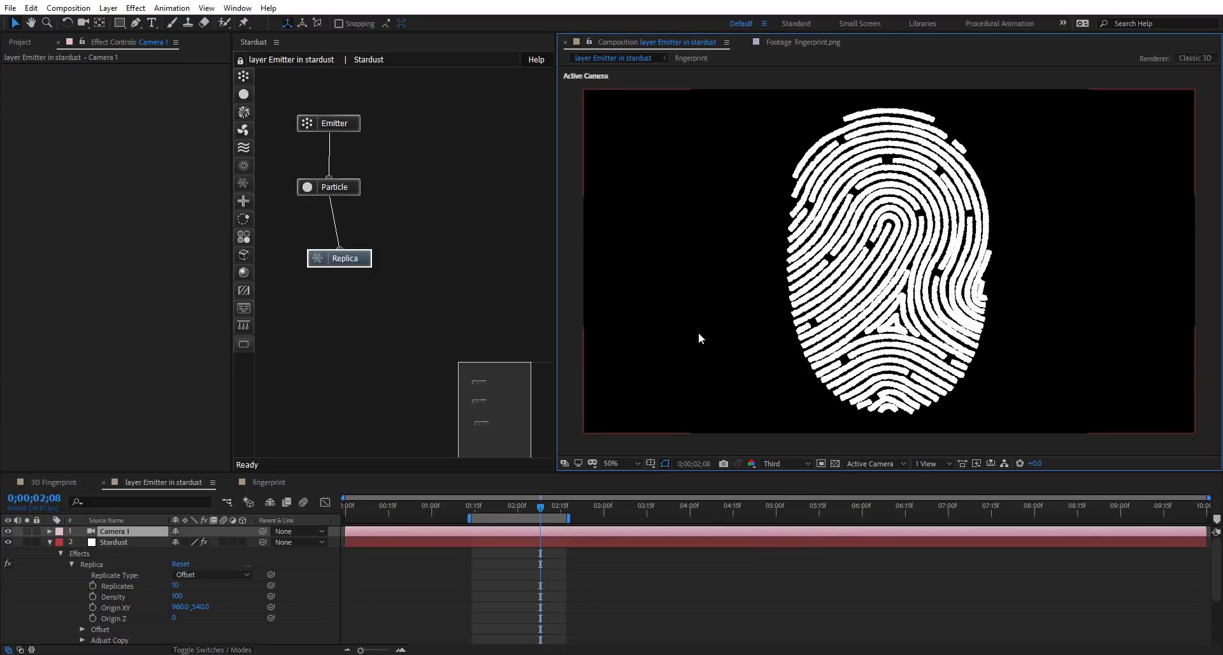
pyautogui.press('c')
pyautogui.moveTo(831, 278); pyautogui.dragTo(830, 272)
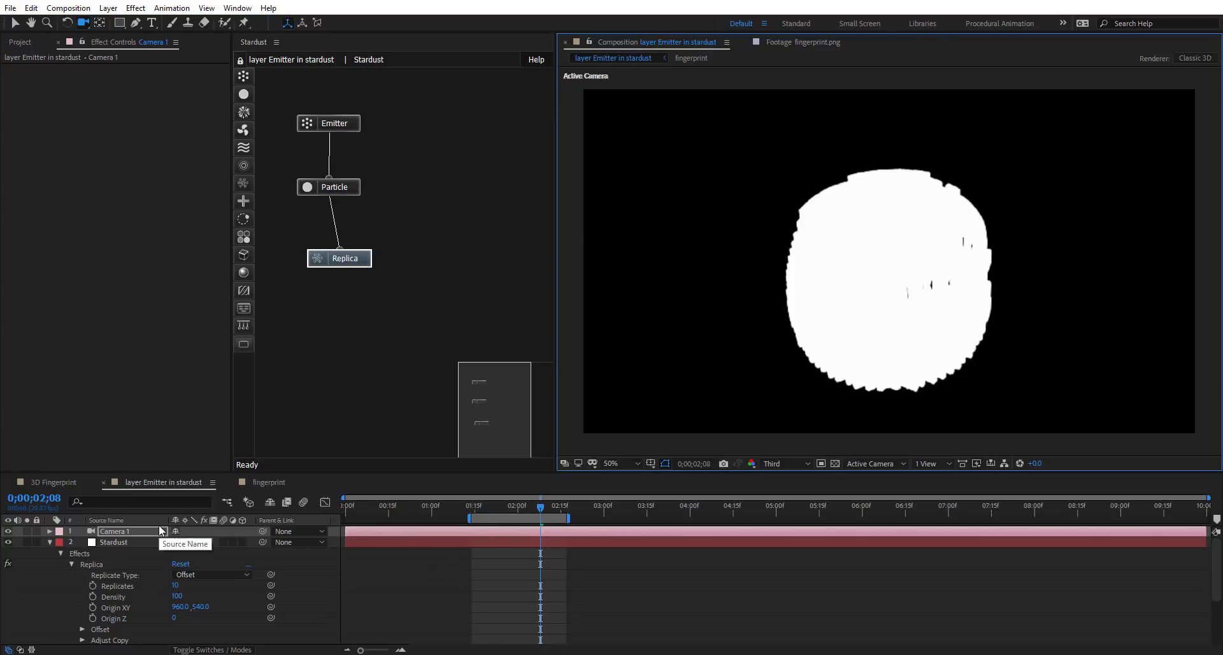
# Turn on shadows for the Stardust Particle node in its Shadow Properties
pyautogui.click(81, 543)
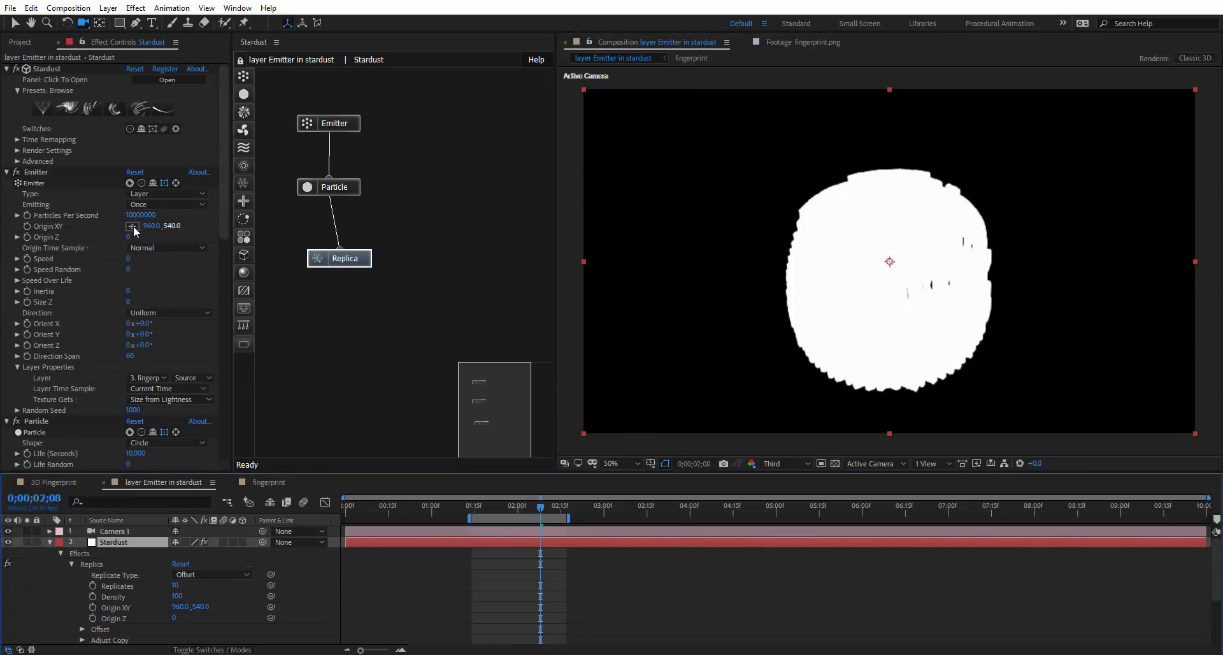
pyautogui.click(347, 181)
pyautogui.click(347, 185)
pyautogui.scroll(-5, 63, 326)
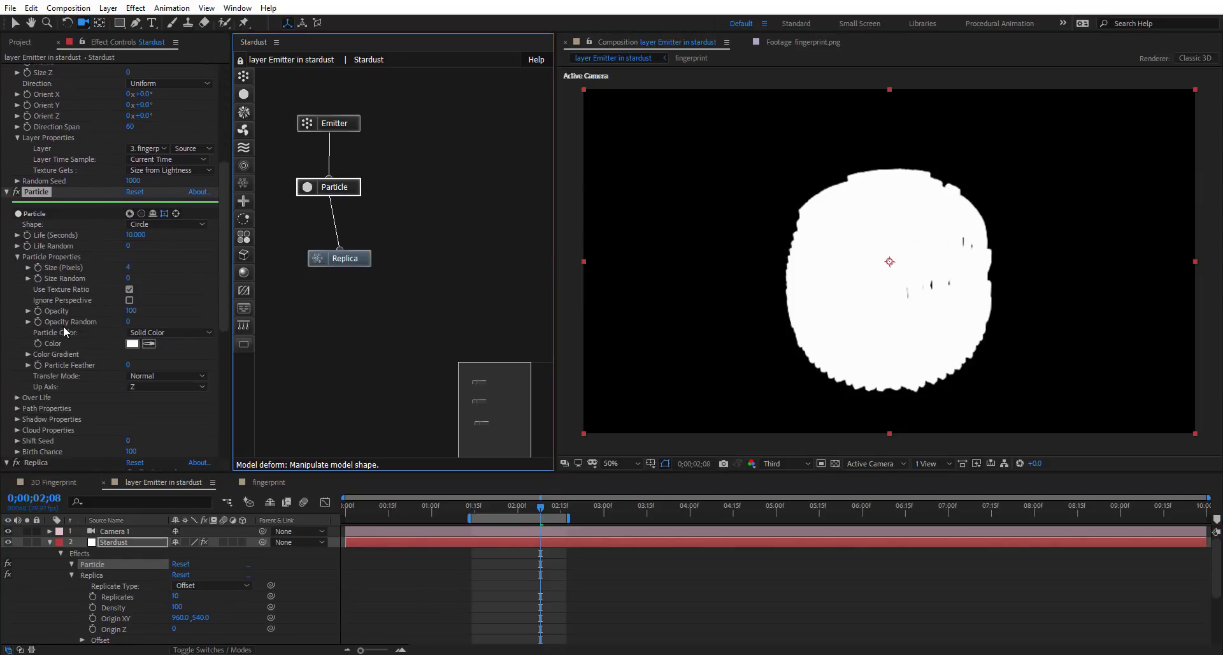
pyautogui.scroll(-1, 86, 318)
pyautogui.click(17, 412)
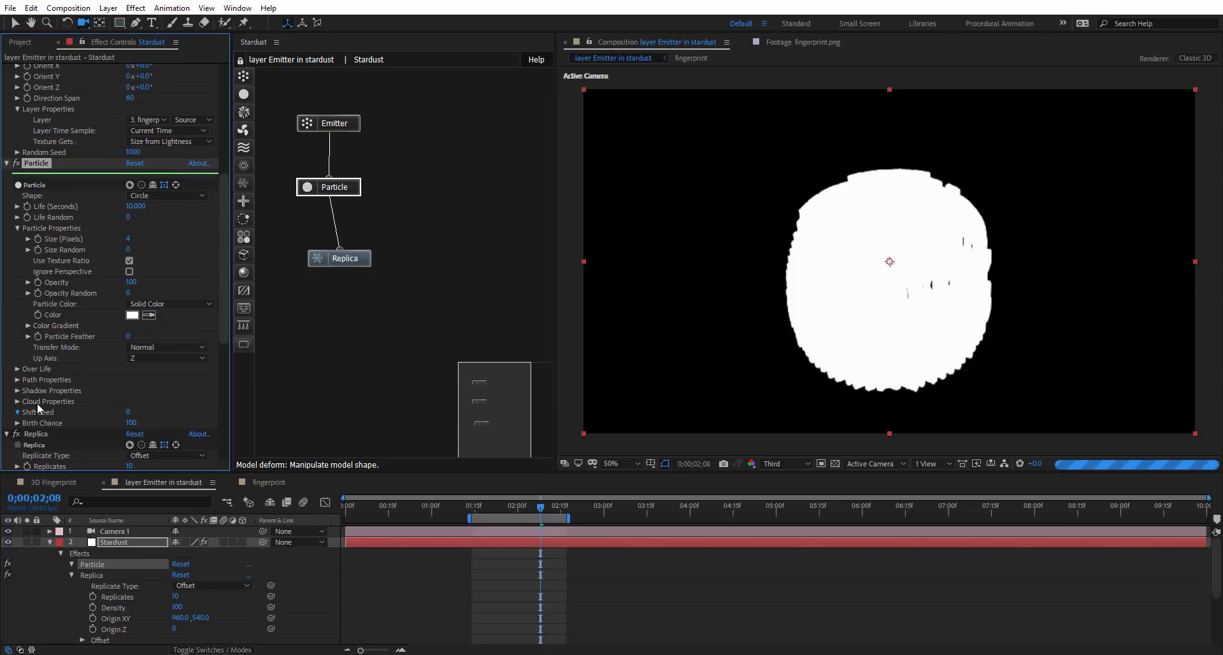
pyautogui.click(17, 391)
pyautogui.scroll(-1, 147, 362)
pyautogui.click(129, 367)
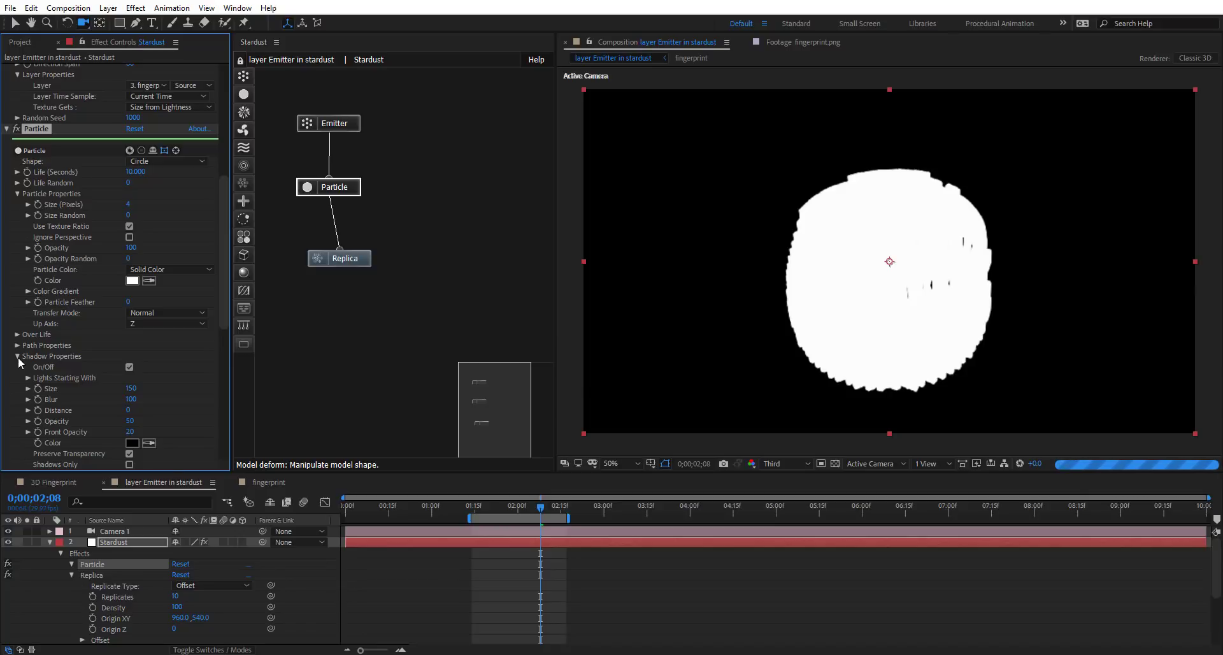
pyautogui.click(18, 357)
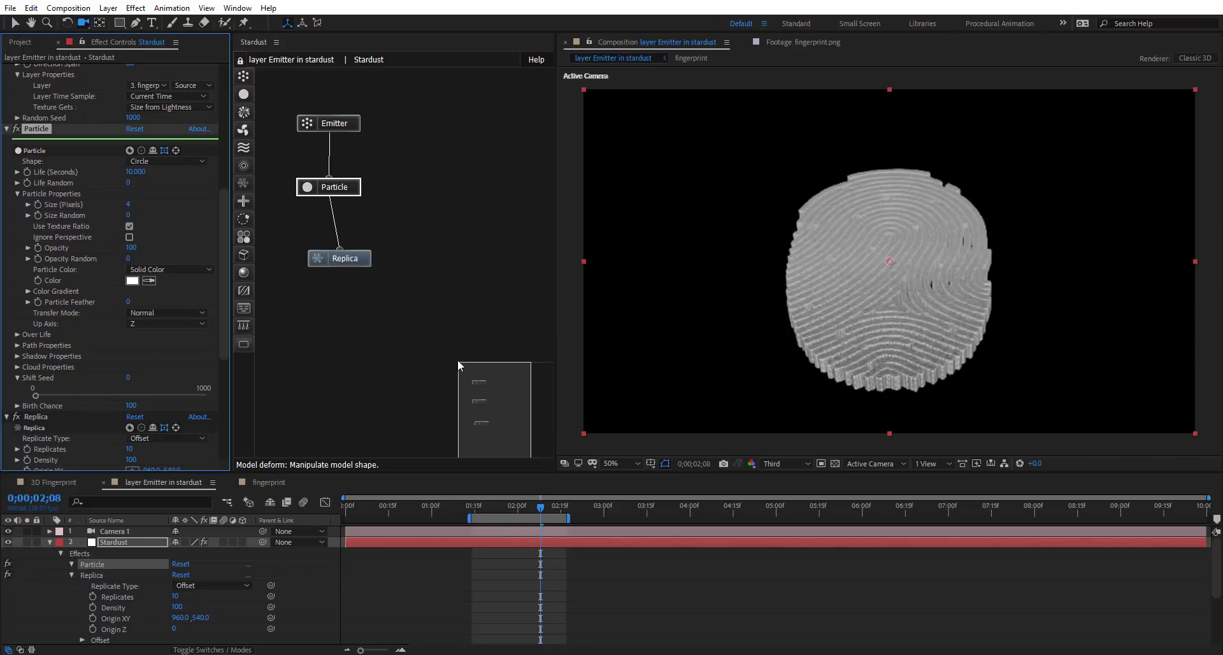
# Orbit the camera to a low oblique angle on the fingerprint and bring up the Replica node's settings
pyautogui.moveTo(872, 383); pyautogui.dragTo(848, 357)
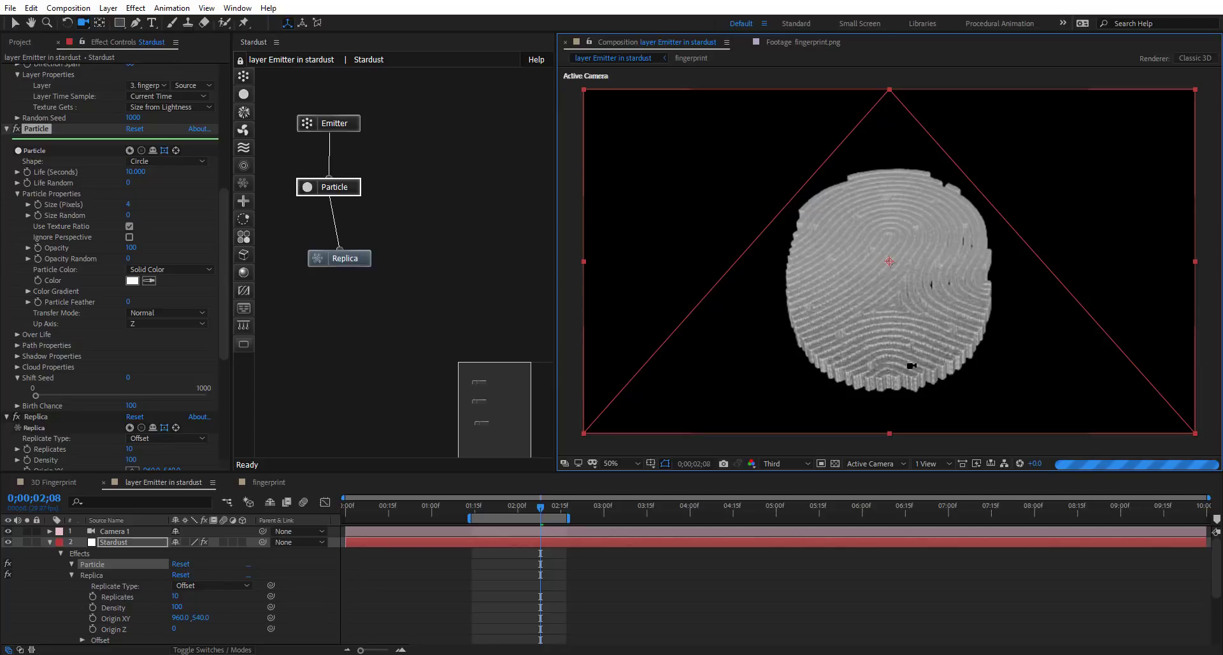
pyautogui.moveTo(924, 344); pyautogui.dragTo(907, 243)
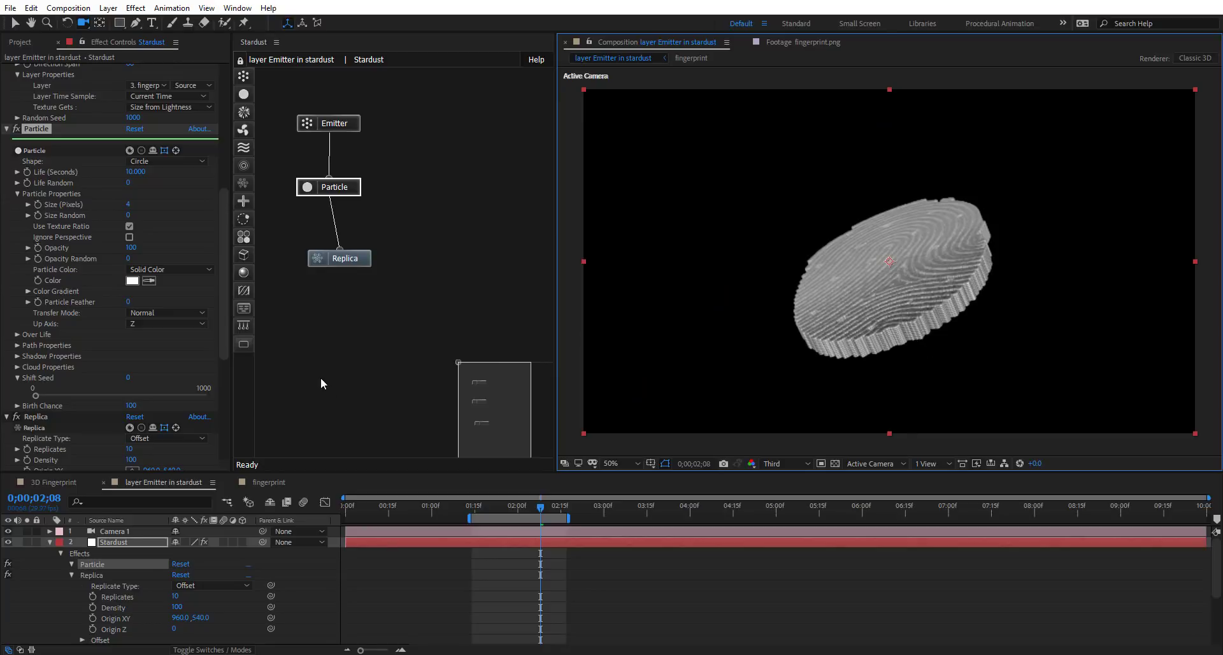
pyautogui.click(354, 264)
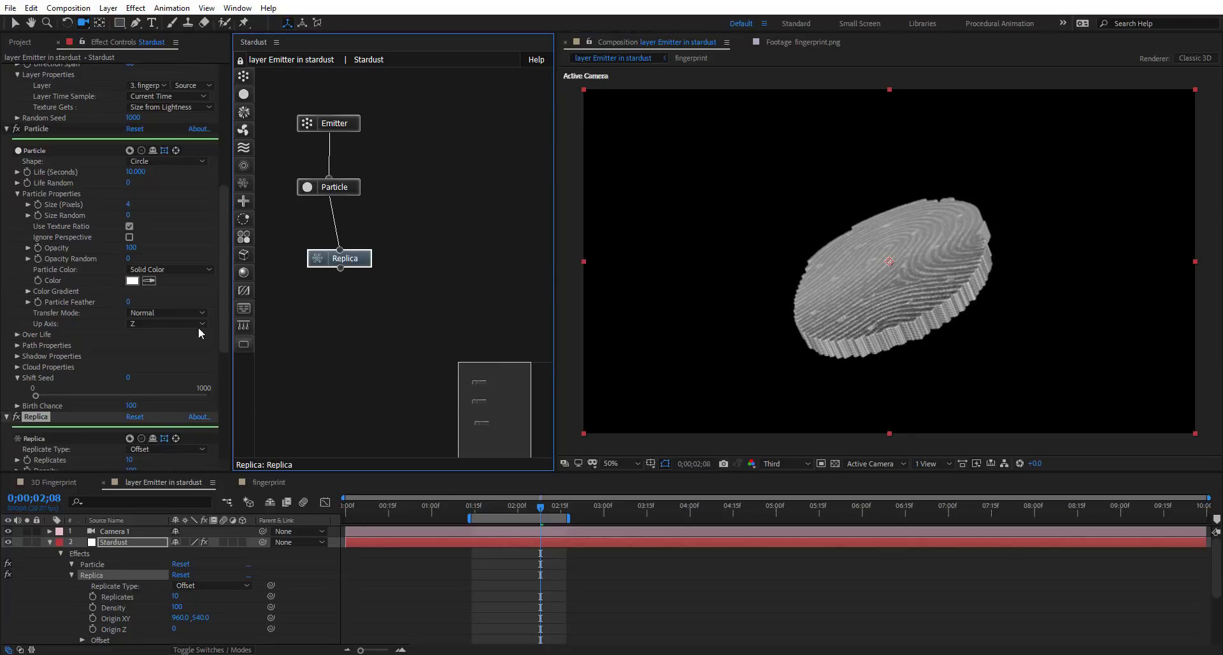
pyautogui.scroll(-3, 101, 318)
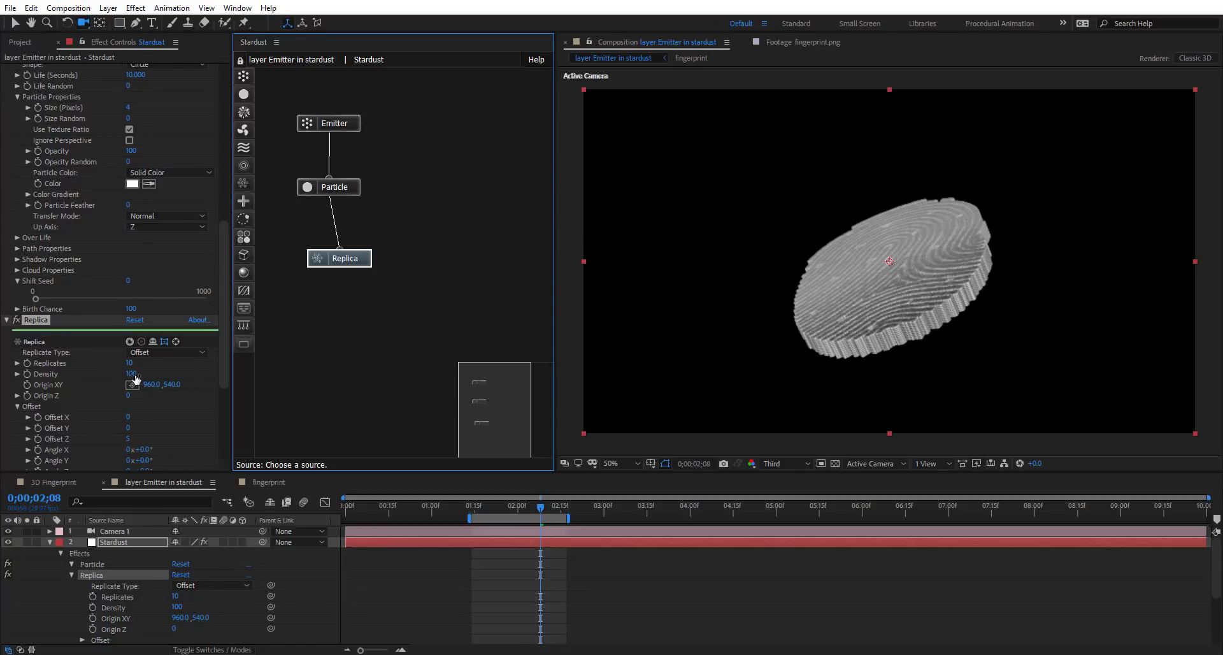
# Switch back to the Selection tool and delete the Replica node below the Particle node
pyautogui.click(15, 23)
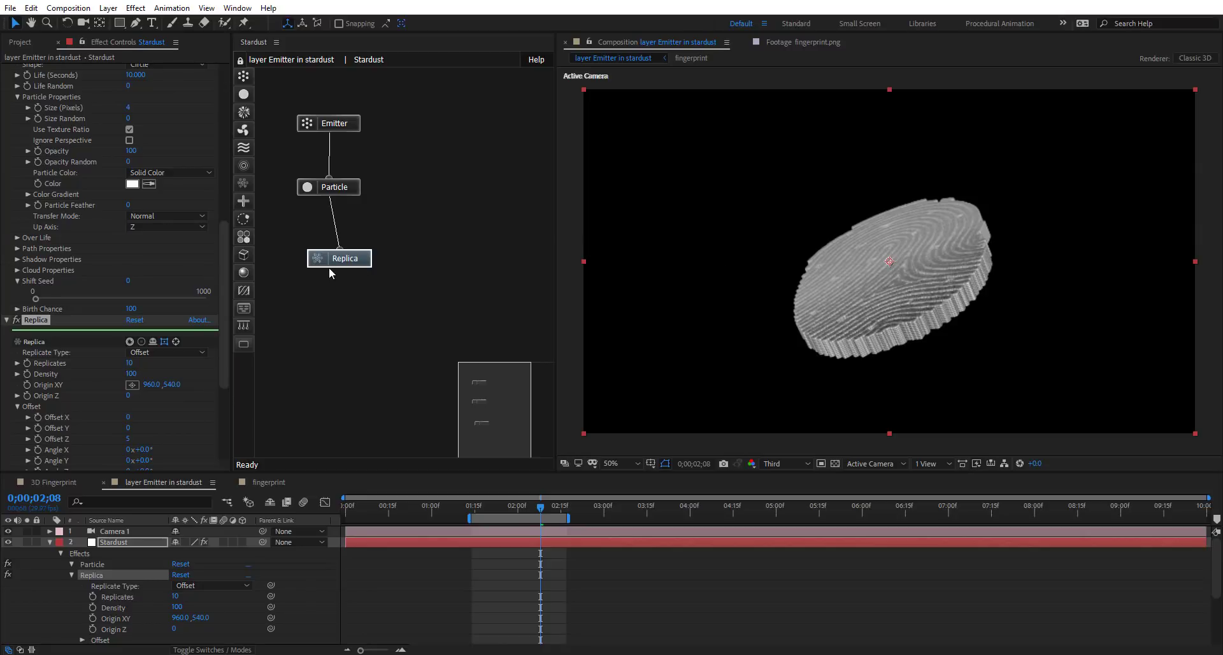
pyautogui.moveTo(330, 272); pyautogui.dragTo(399, 298)
pyautogui.click(372, 238)
pyautogui.press('Delete')
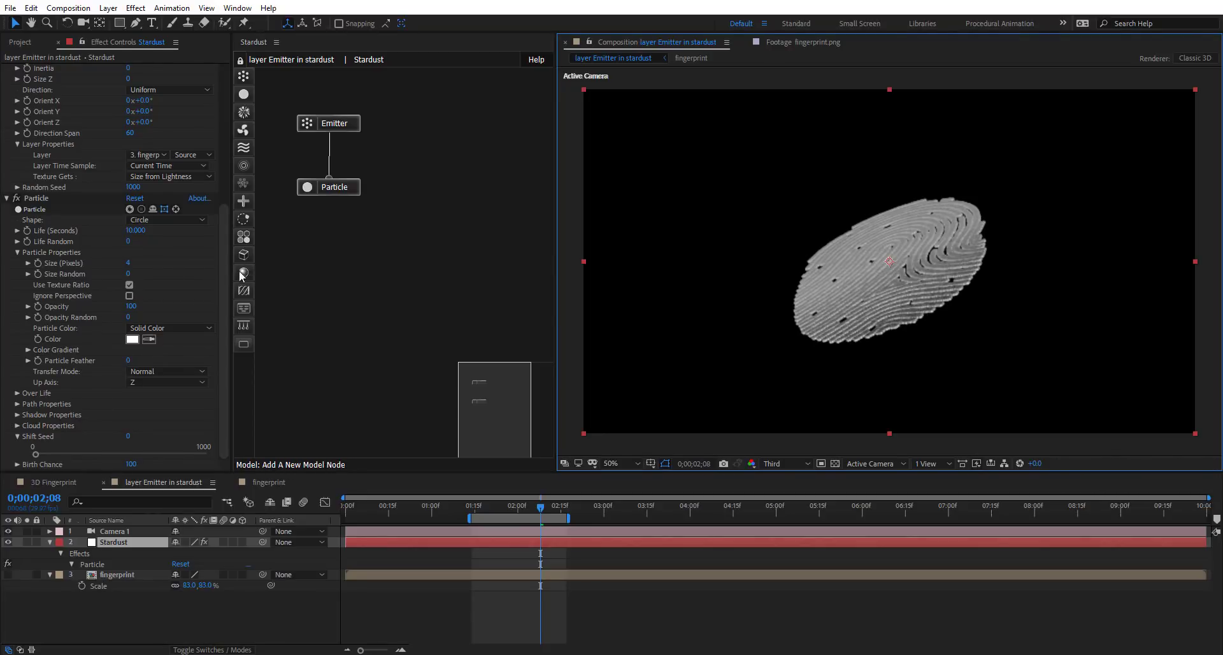
# Add a Model node and a Material node to the graph and connect the Model to the Material
pyautogui.moveTo(244, 255); pyautogui.dragTo(367, 246)
pyautogui.moveTo(249, 276); pyautogui.dragTo(404, 293)
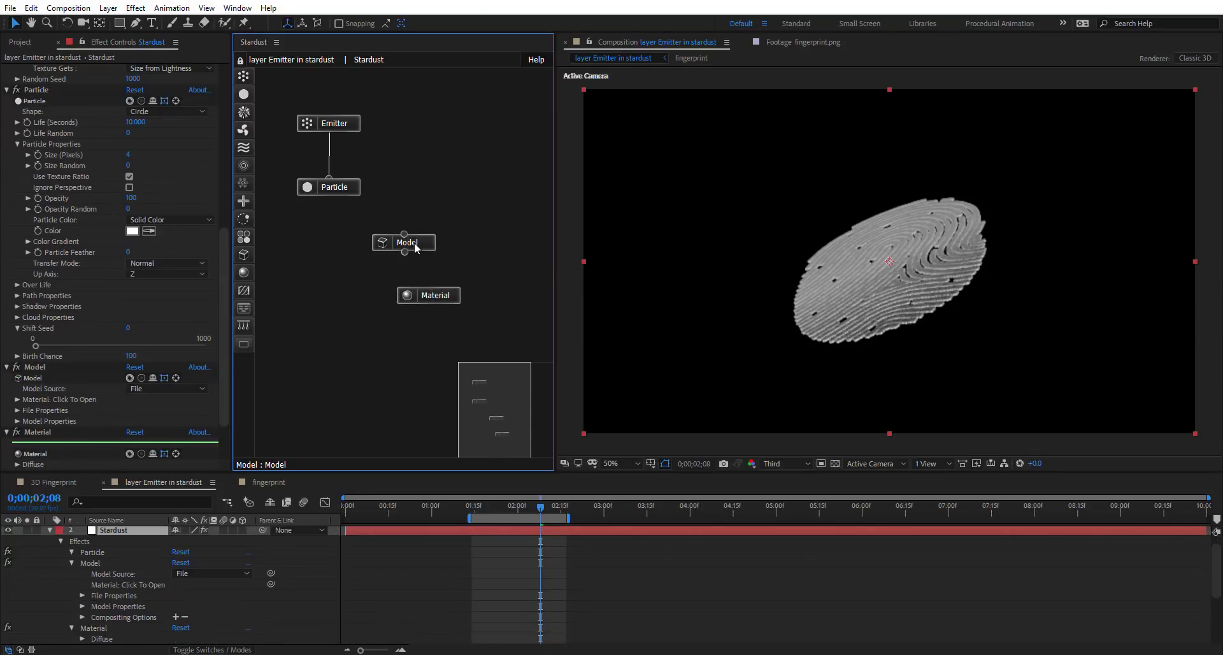
pyautogui.moveTo(414, 242); pyautogui.dragTo(421, 239)
pyautogui.moveTo(429, 288); pyautogui.dragTo(424, 242)
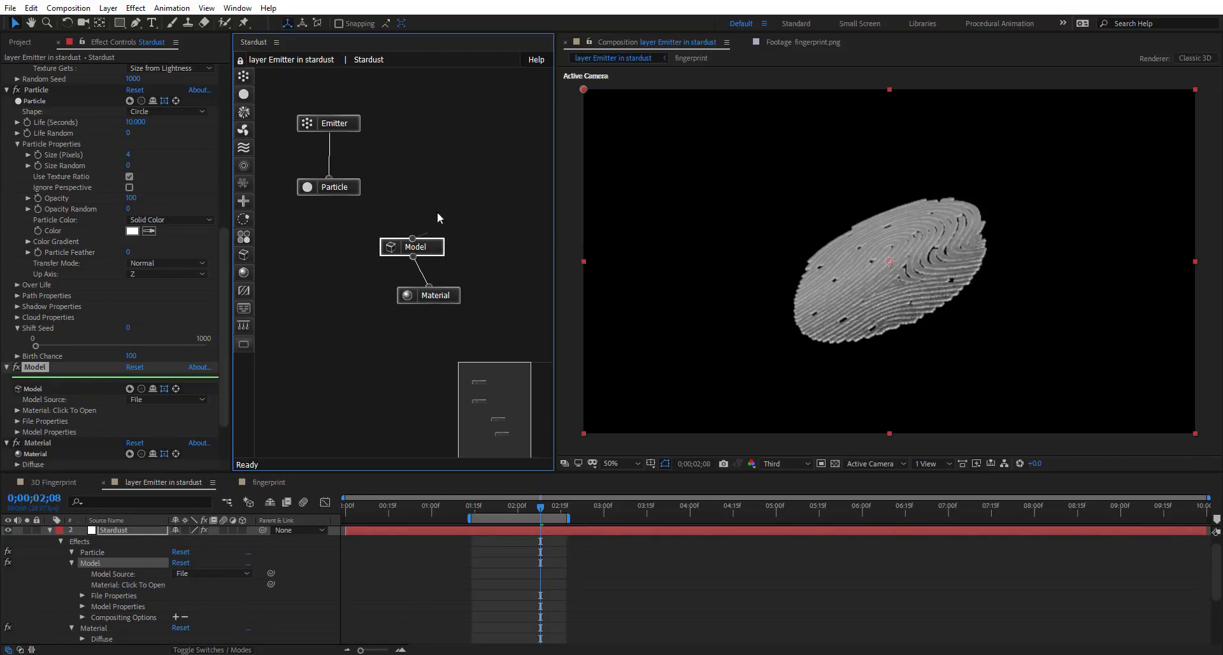
# Connect the Particle node to the Model node and stack the Model and Material nodes directly beneath it
pyautogui.click(330, 184)
pyautogui.moveTo(452, 224); pyautogui.dragTo(427, 327)
pyautogui.moveTo(446, 299); pyautogui.dragTo(342, 263)
pyautogui.click(411, 264)
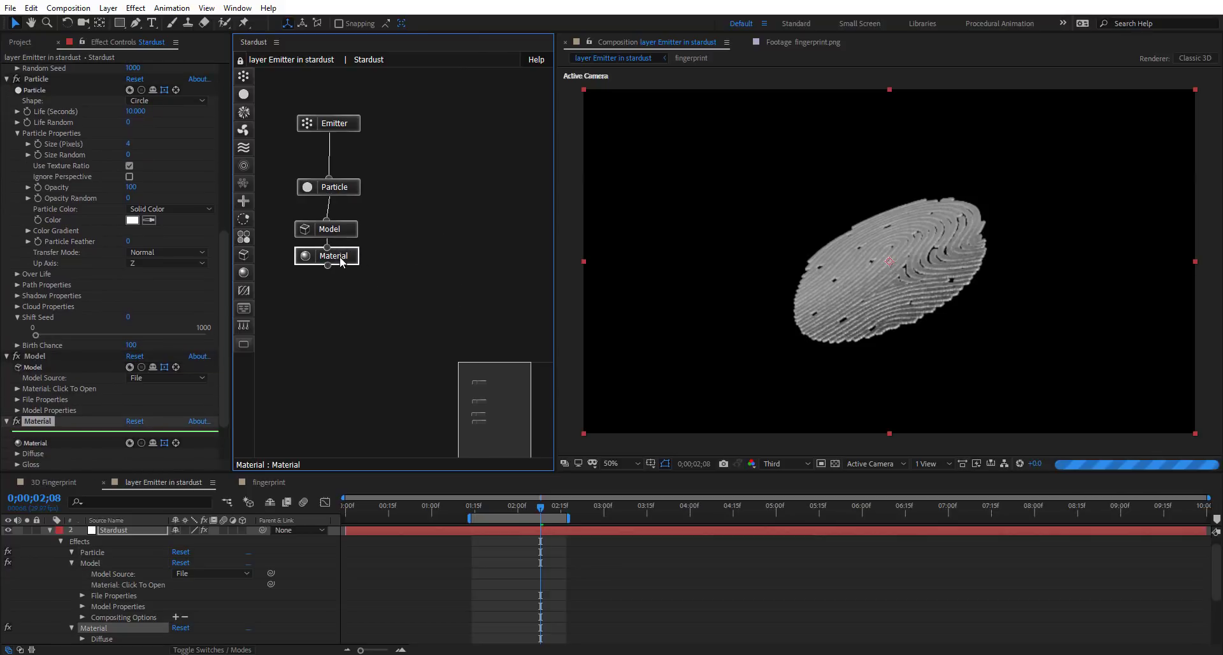
# Set the Particle node's shape to Model
pyautogui.click(352, 190)
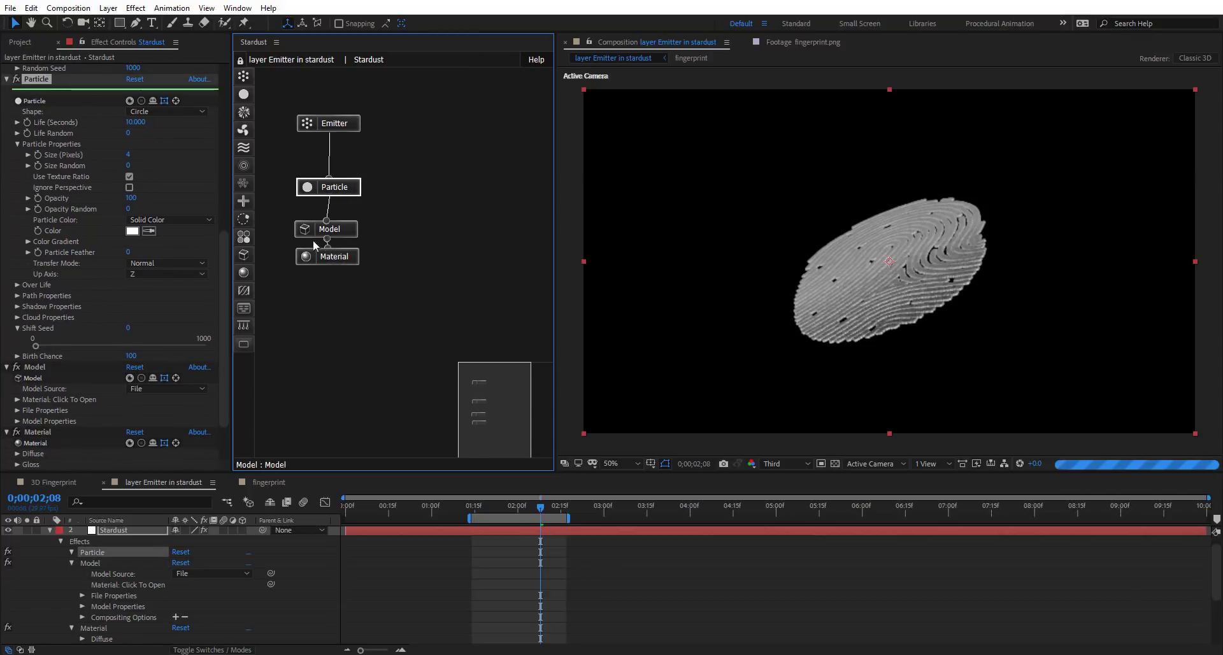
pyautogui.click(186, 114)
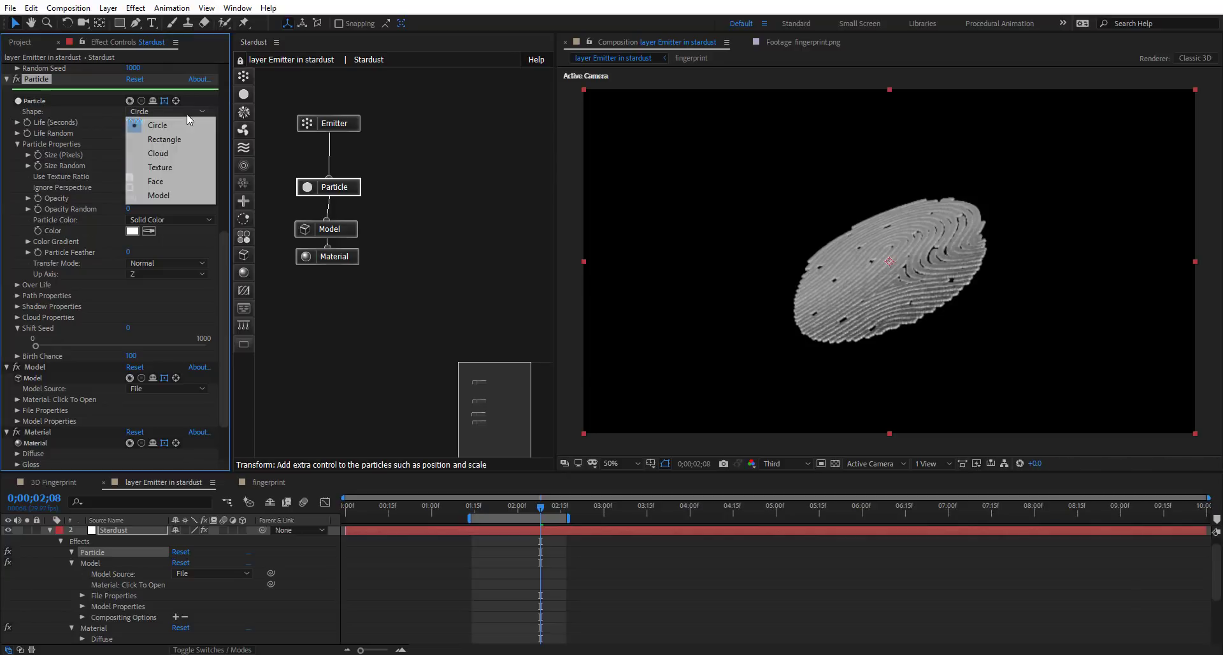
pyautogui.click(160, 196)
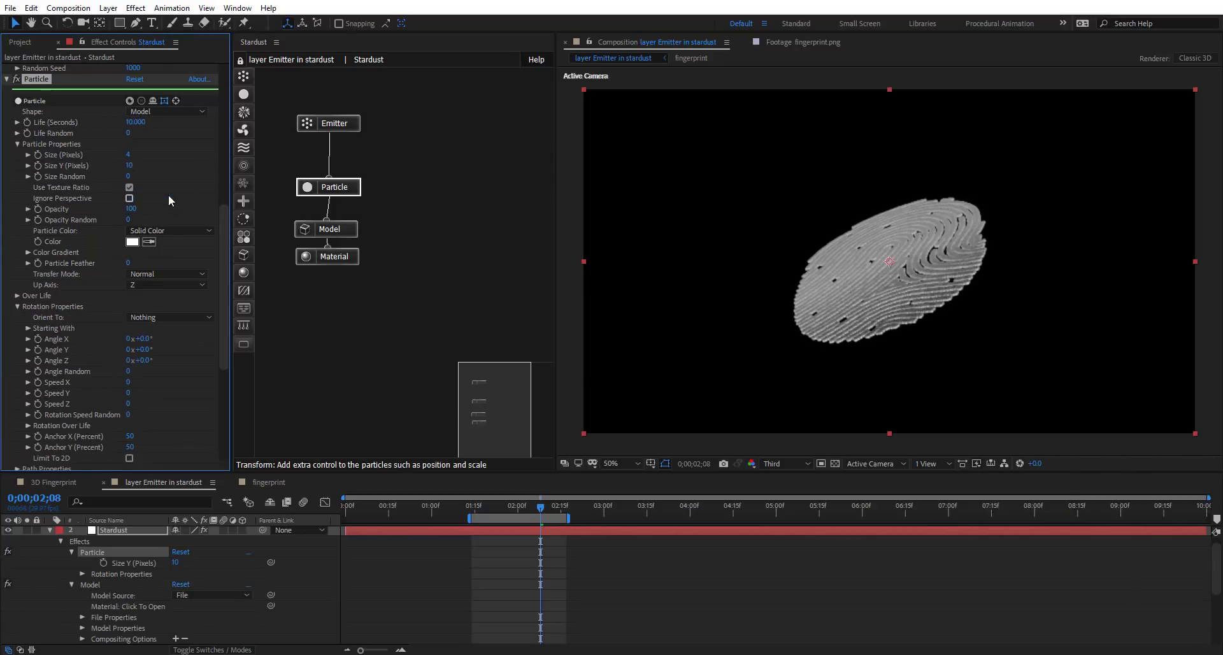
# Set the particle's Size and Size Y to 2 pixels
pyautogui.scroll(1, 223, 217)
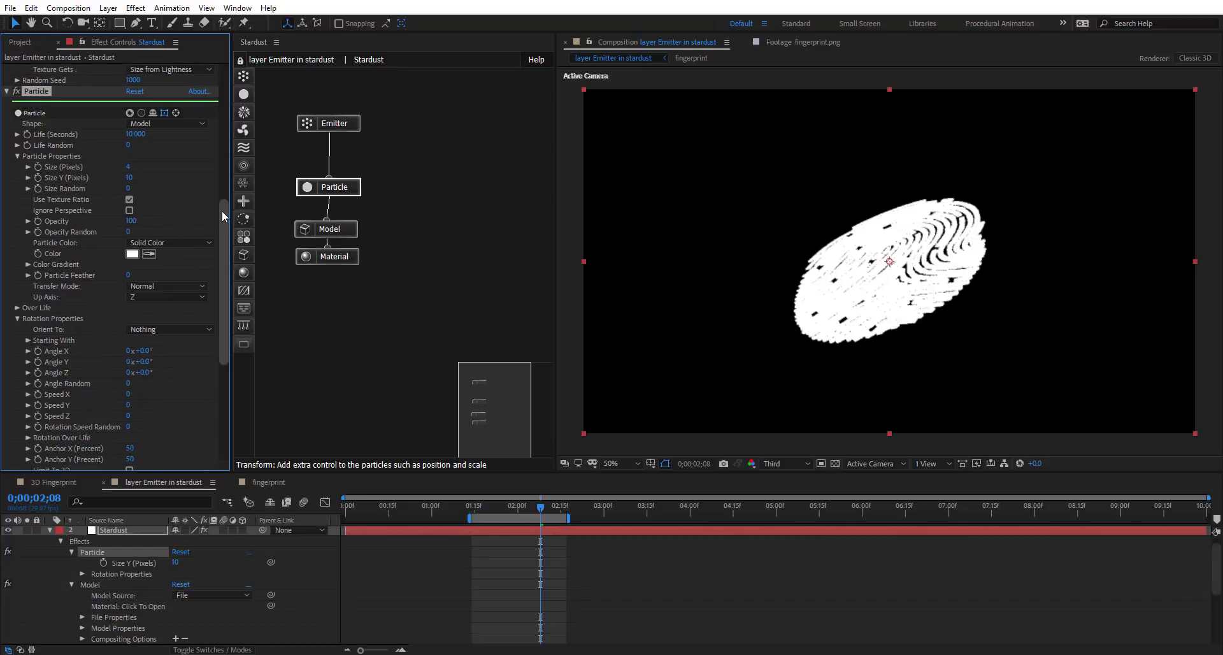
pyautogui.click(130, 177)
pyautogui.write('2')
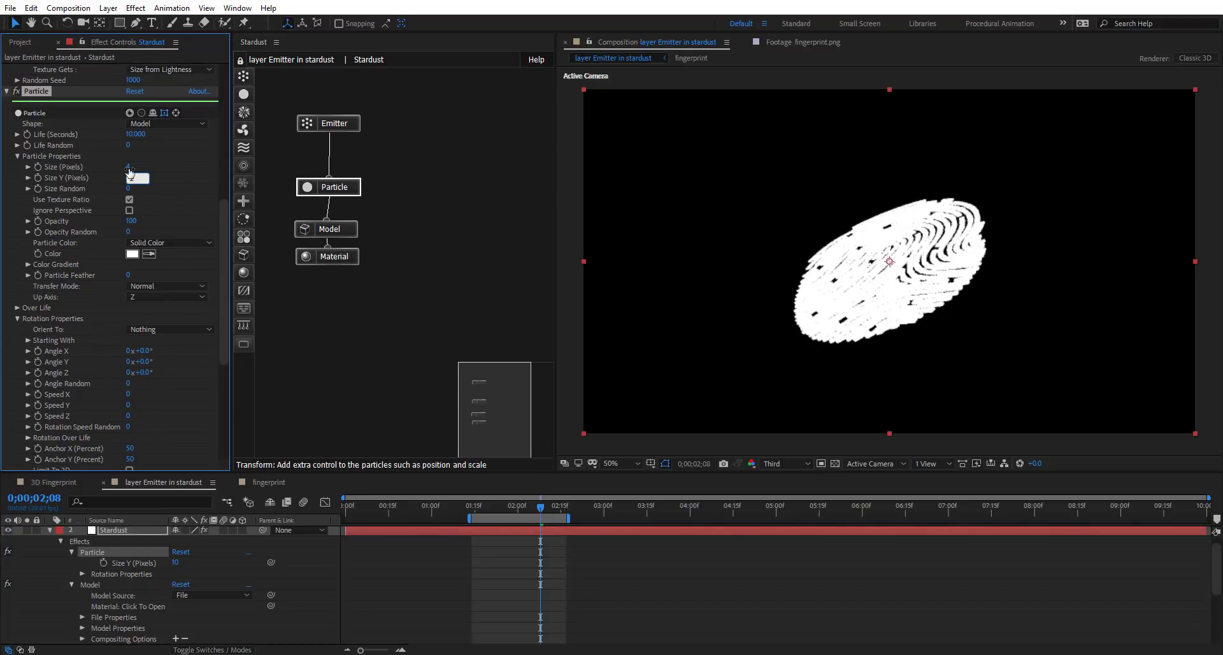
pyautogui.click(130, 167)
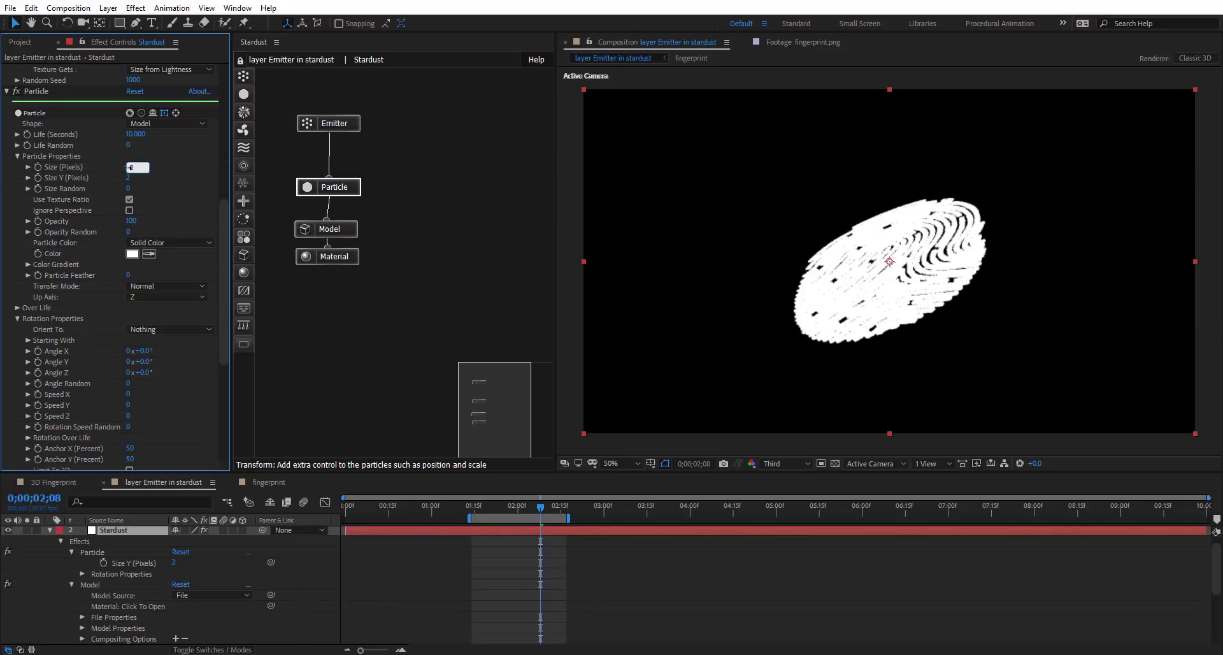
pyautogui.write('2')
pyautogui.press('Return')
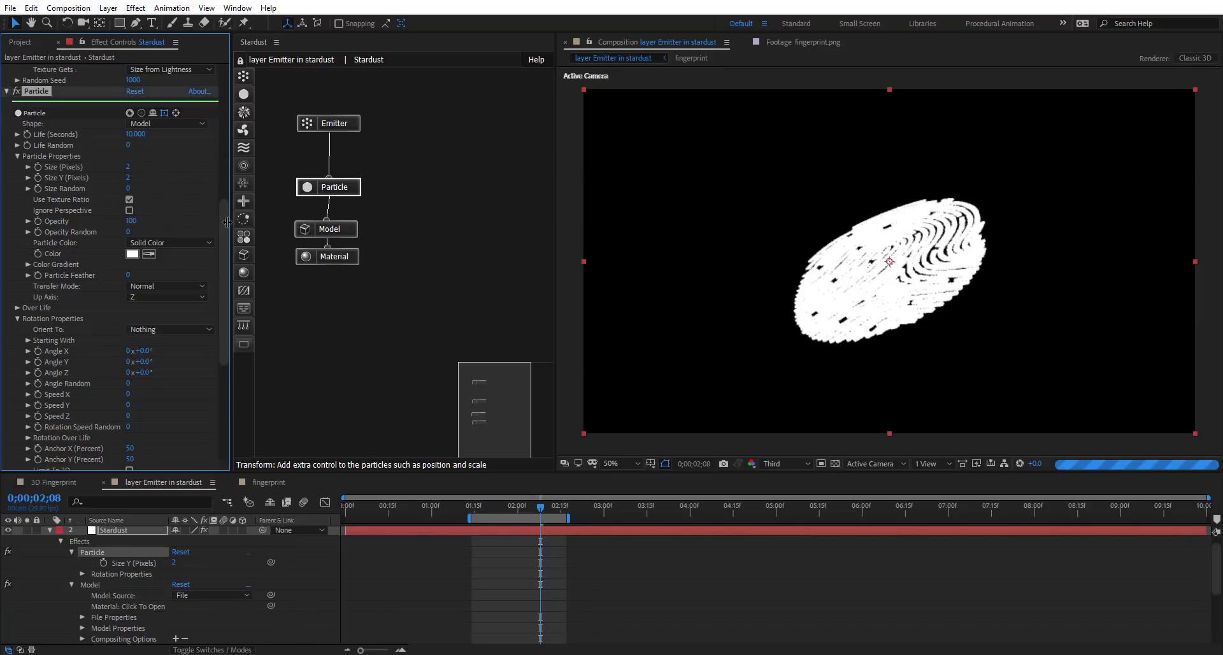
pyautogui.scroll(-2, 225, 232)
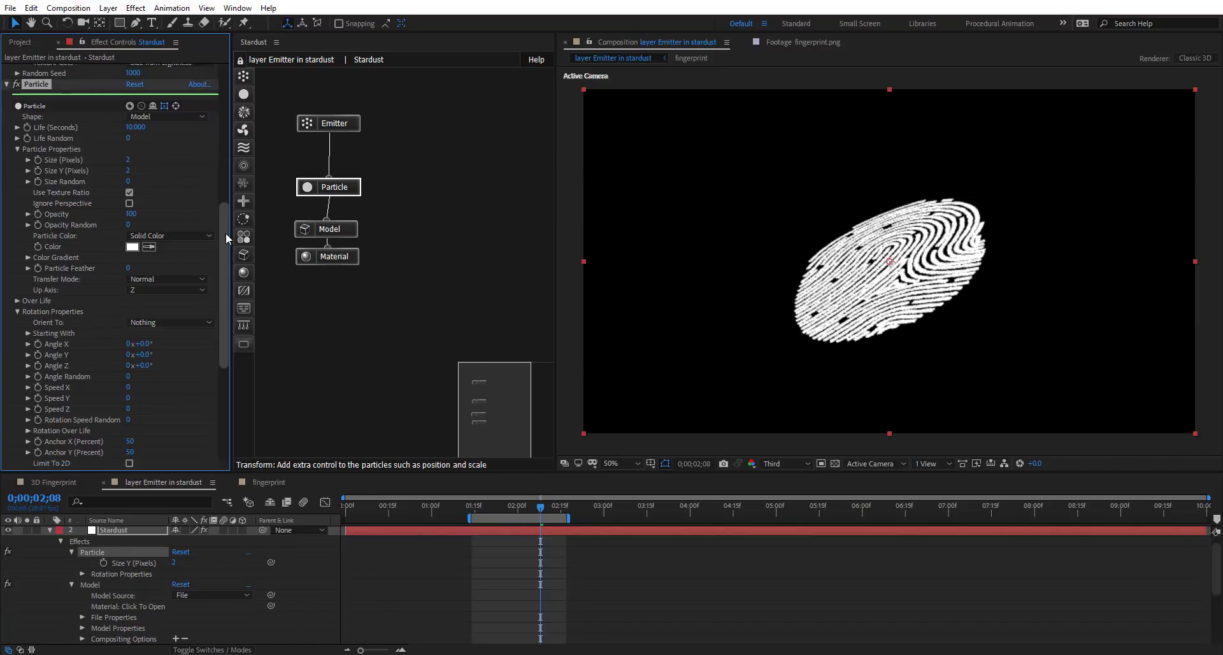
# Examine the Model node's material selector, file properties and source options
pyautogui.click(350, 231)
pyautogui.moveTo(225, 262); pyautogui.dragTo(226, 319)
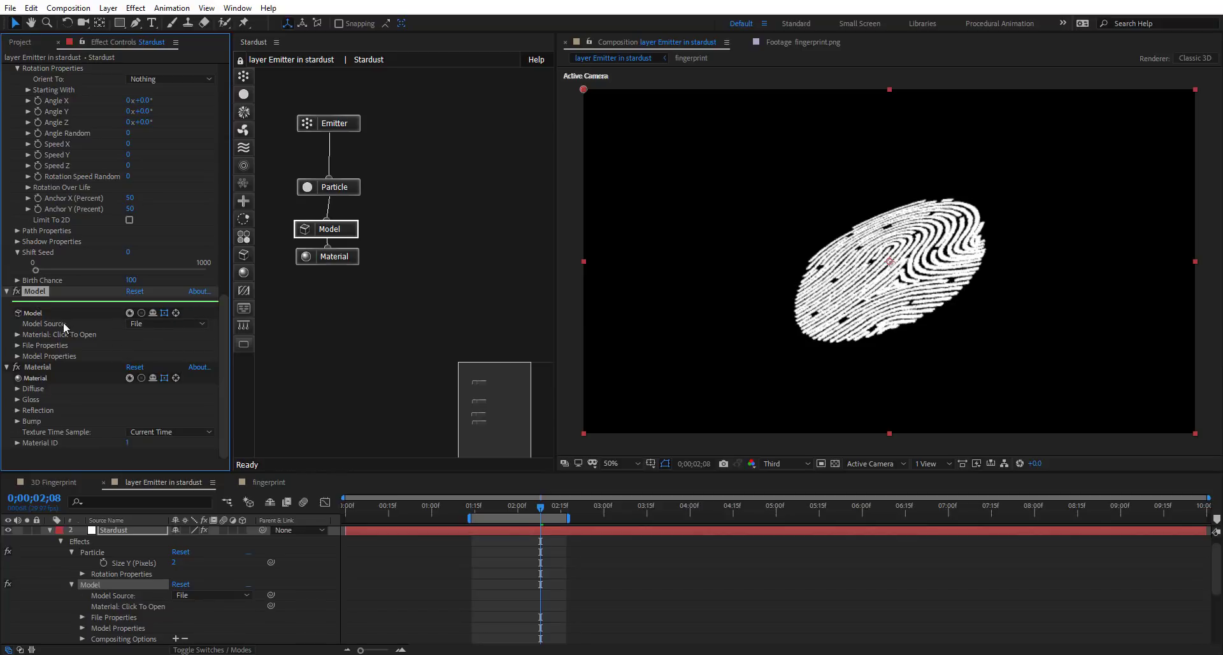
pyautogui.click(18, 335)
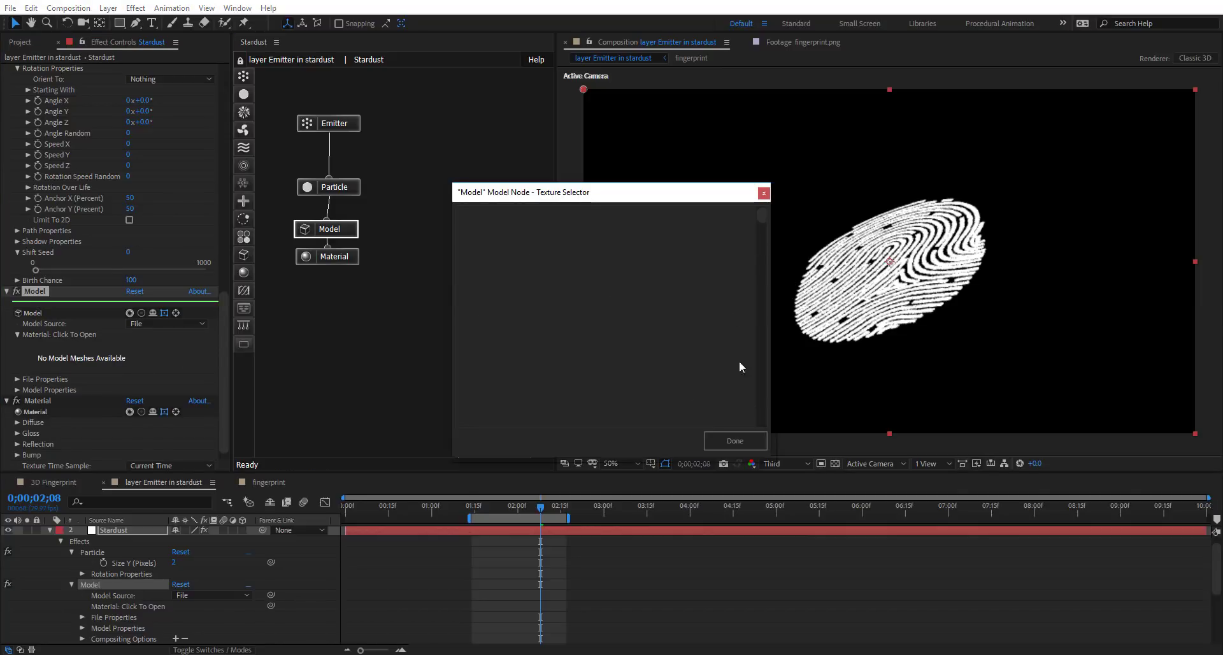
pyautogui.click(748, 445)
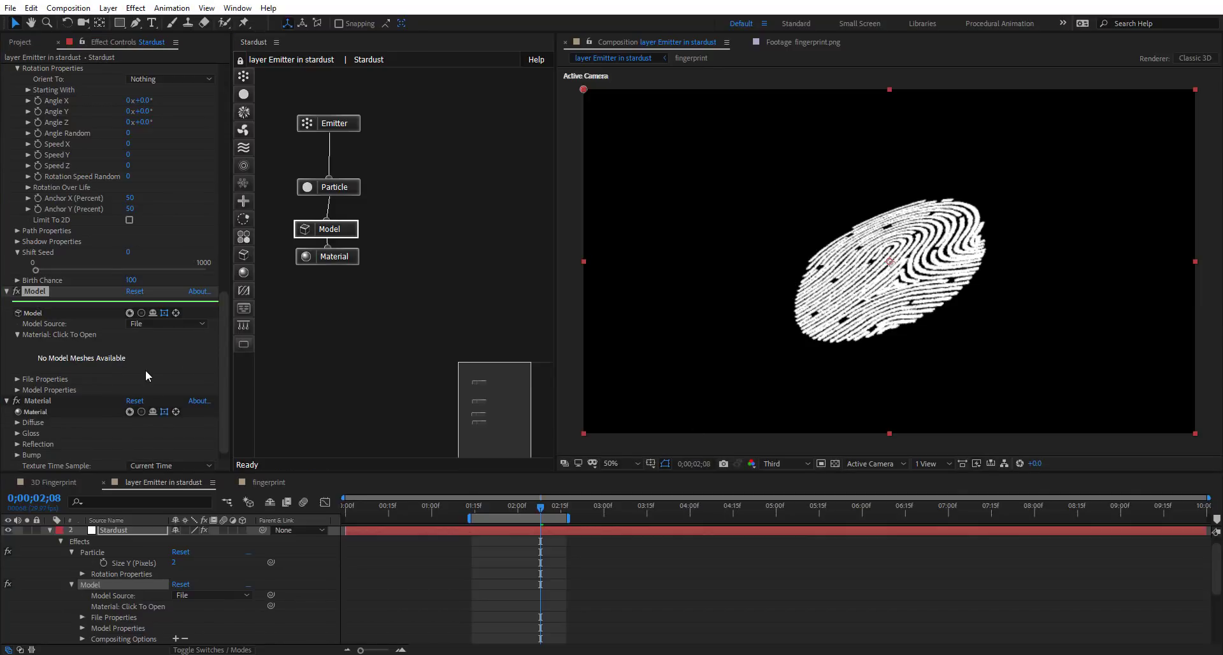
pyautogui.click(18, 379)
pyautogui.click(182, 405)
pyautogui.click(752, 347)
pyautogui.click(153, 323)
pyautogui.click(157, 336)
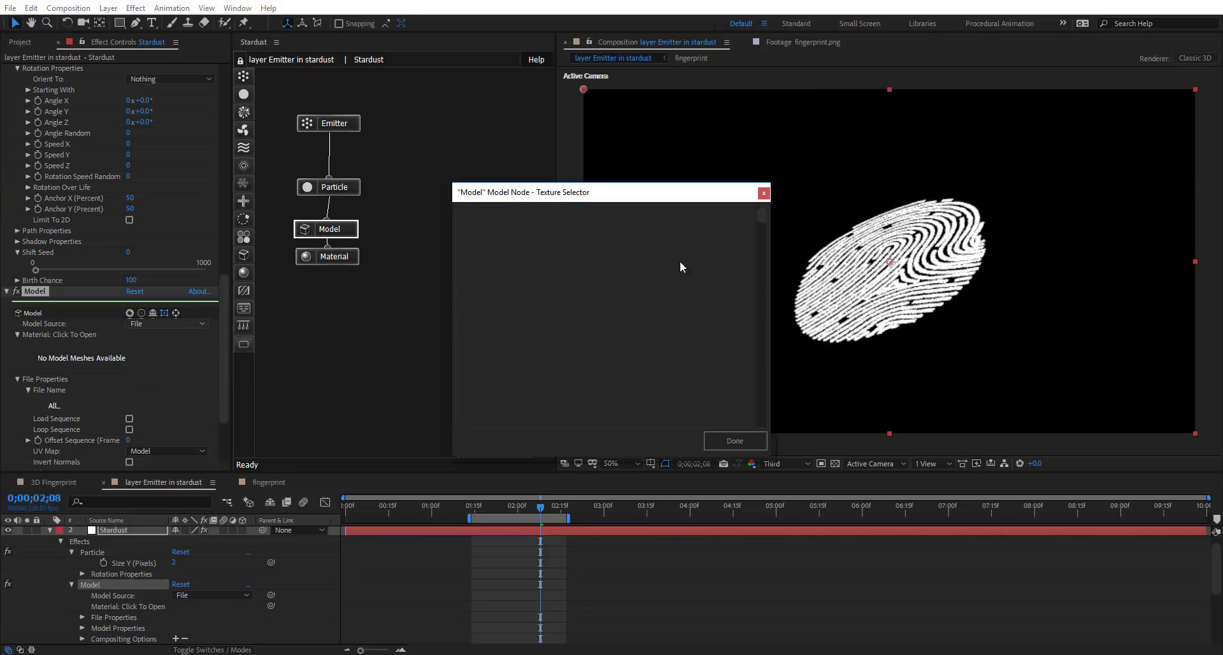
pyautogui.click(762, 193)
# Set the Model node's source to Primitive and bring up its cube properties
pyautogui.click(146, 322)
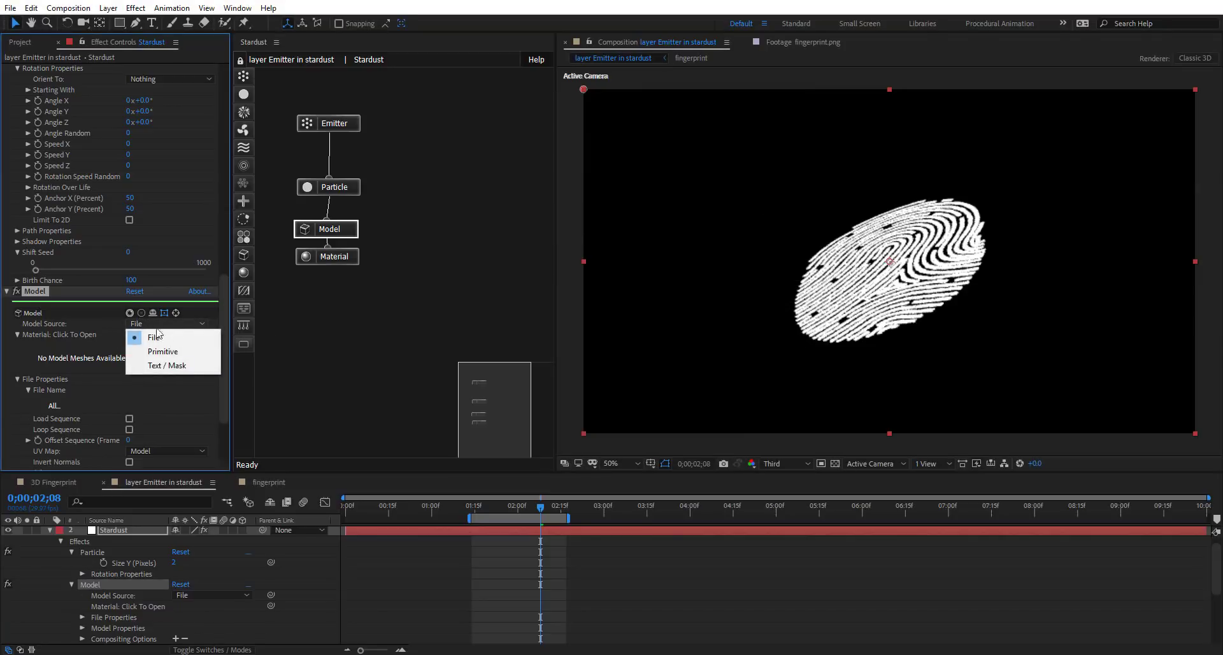
pyautogui.click(188, 353)
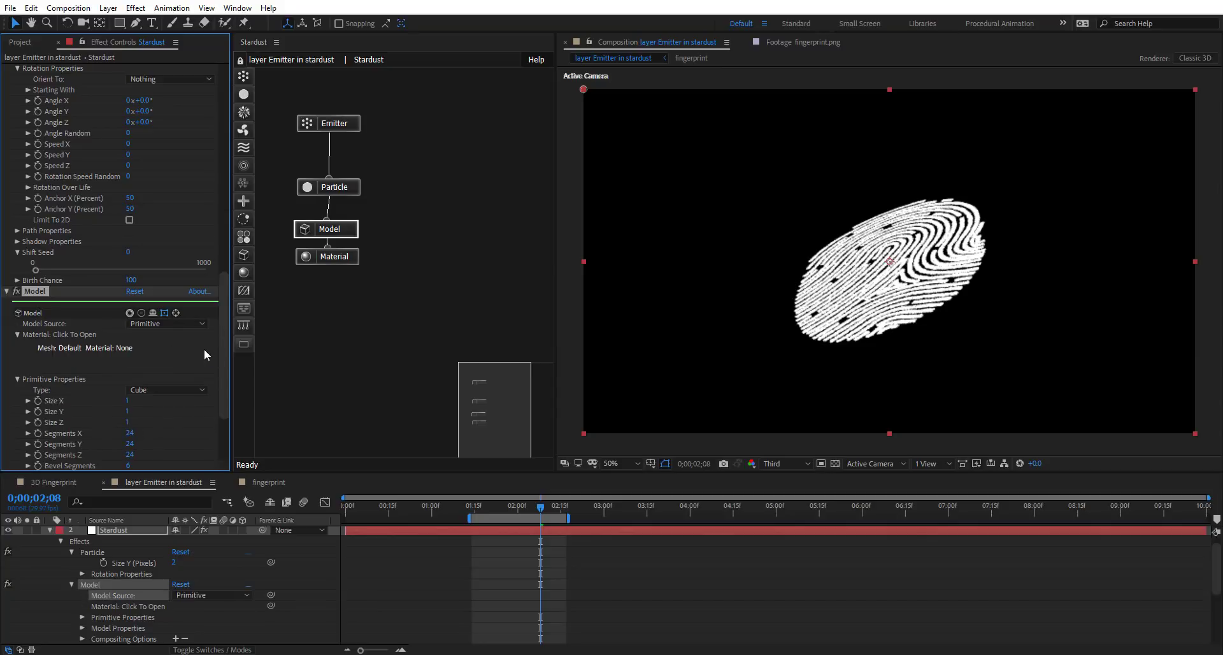
pyautogui.moveTo(223, 354); pyautogui.dragTo(227, 381)
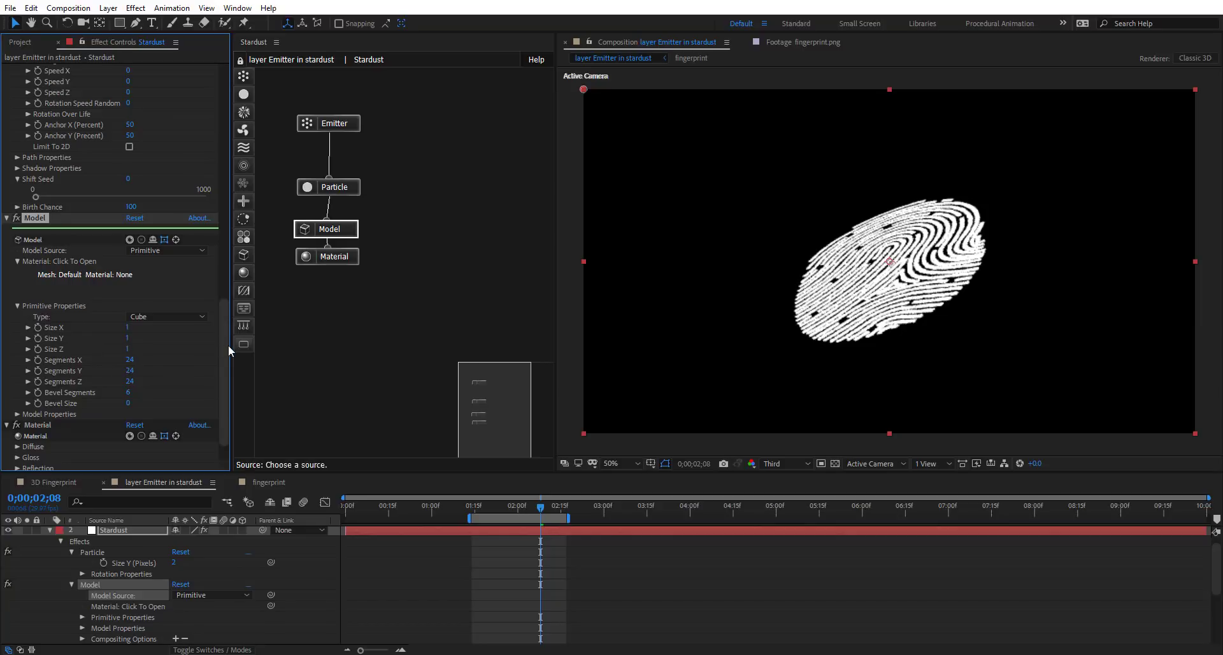
# Reduce the Emitter node's Particles Per Second so the fingerprint is made of far fewer particles
pyautogui.click(349, 126)
pyautogui.click(141, 123)
pyautogui.moveTo(152, 123); pyautogui.dragTo(169, 123)
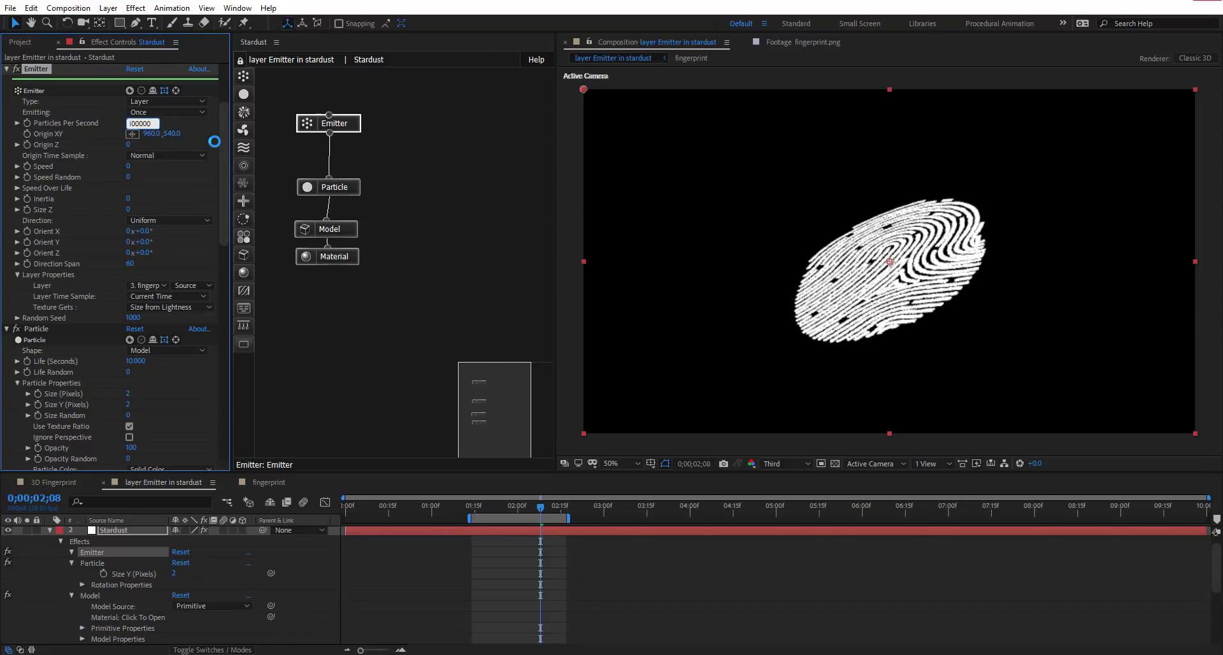
# Switch to the camera tool, move the camera closer to the sparse fingerprint and resize the node graph panel
pyautogui.moveTo(221, 172); pyautogui.dragTo(463, 236)
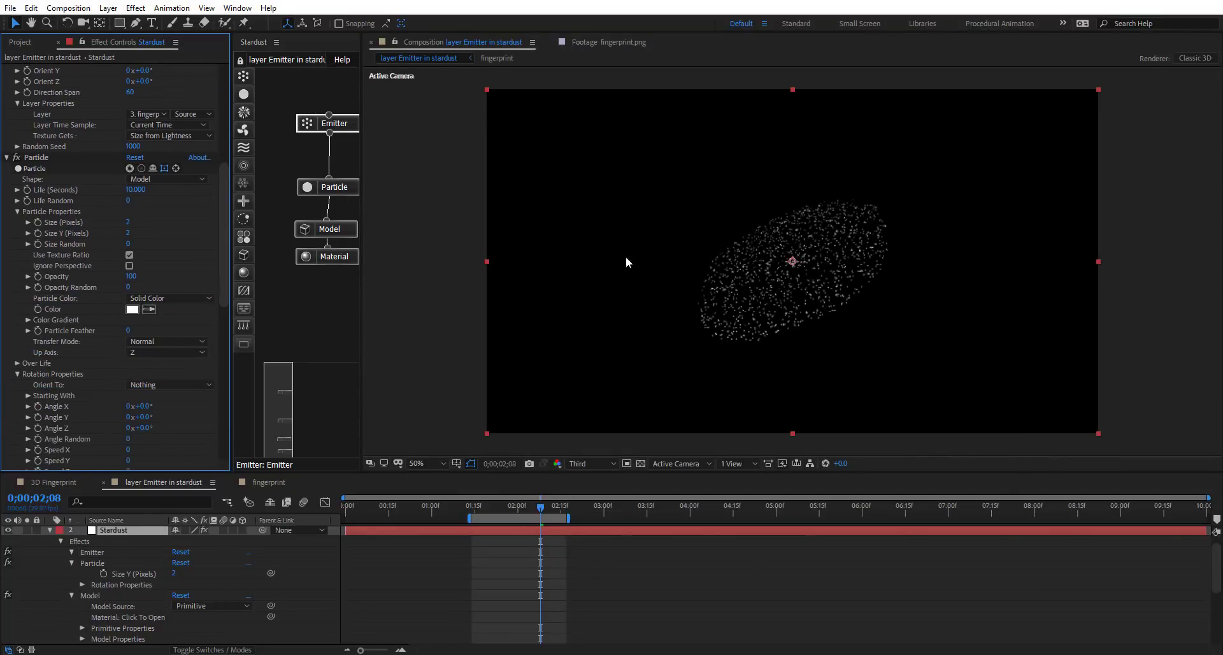
pyautogui.press('c')
pyautogui.moveTo(767, 272); pyautogui.dragTo(770, 221)
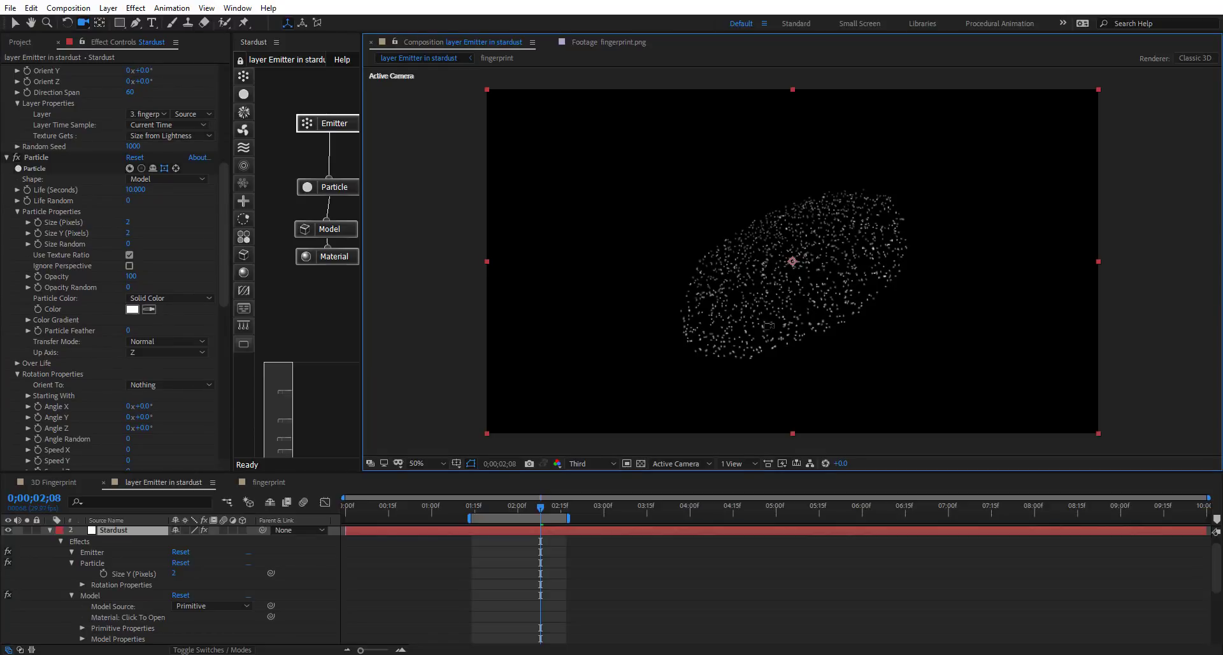
pyautogui.moveTo(779, 297); pyautogui.dragTo(779, 291)
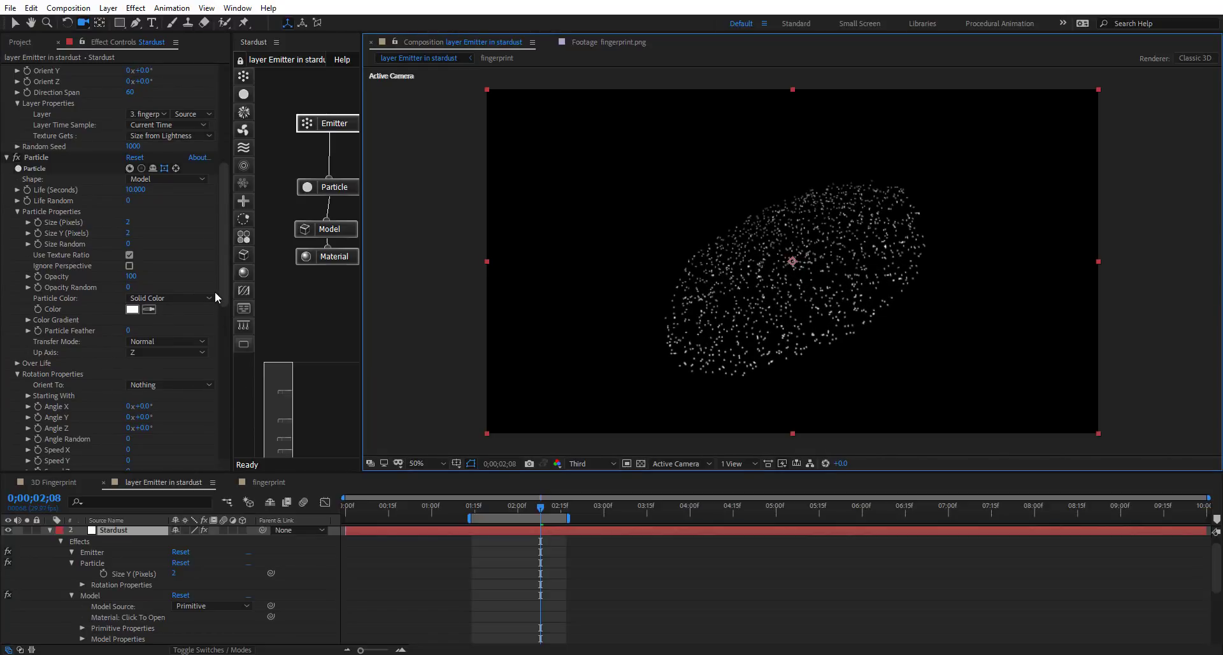
pyautogui.moveTo(360, 264); pyautogui.dragTo(457, 265)
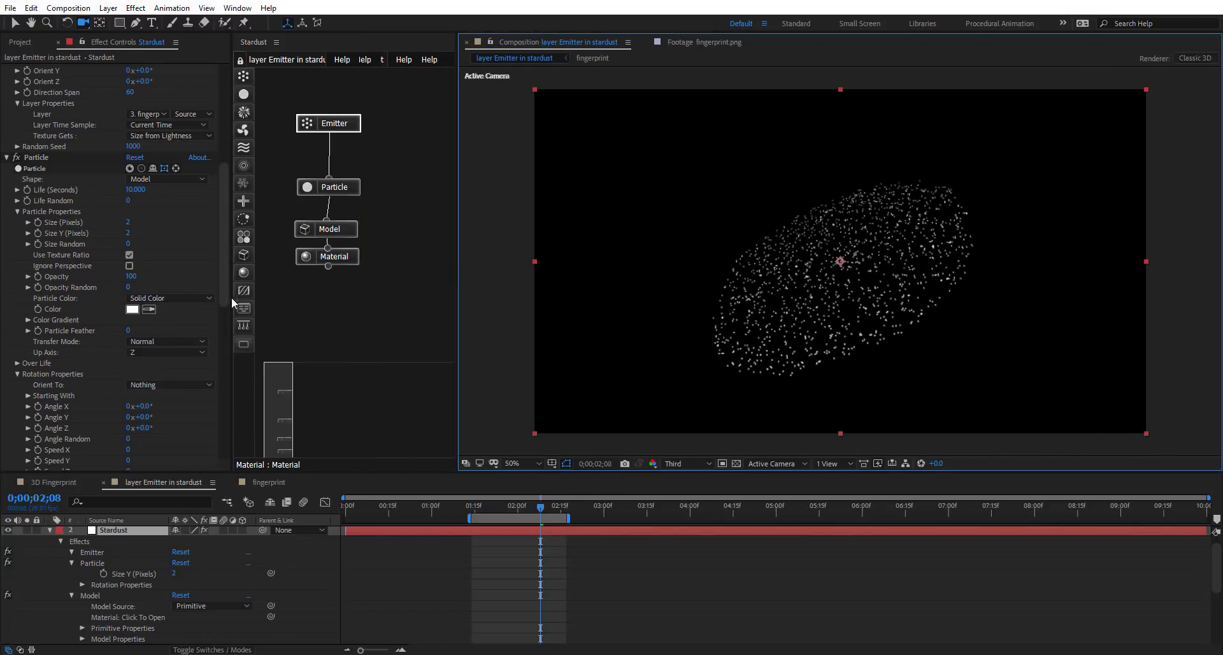
# Set Size X and Size Y of the Model node's cube primitive to 4
pyautogui.click(347, 231)
pyautogui.scroll(-8, 111, 314)
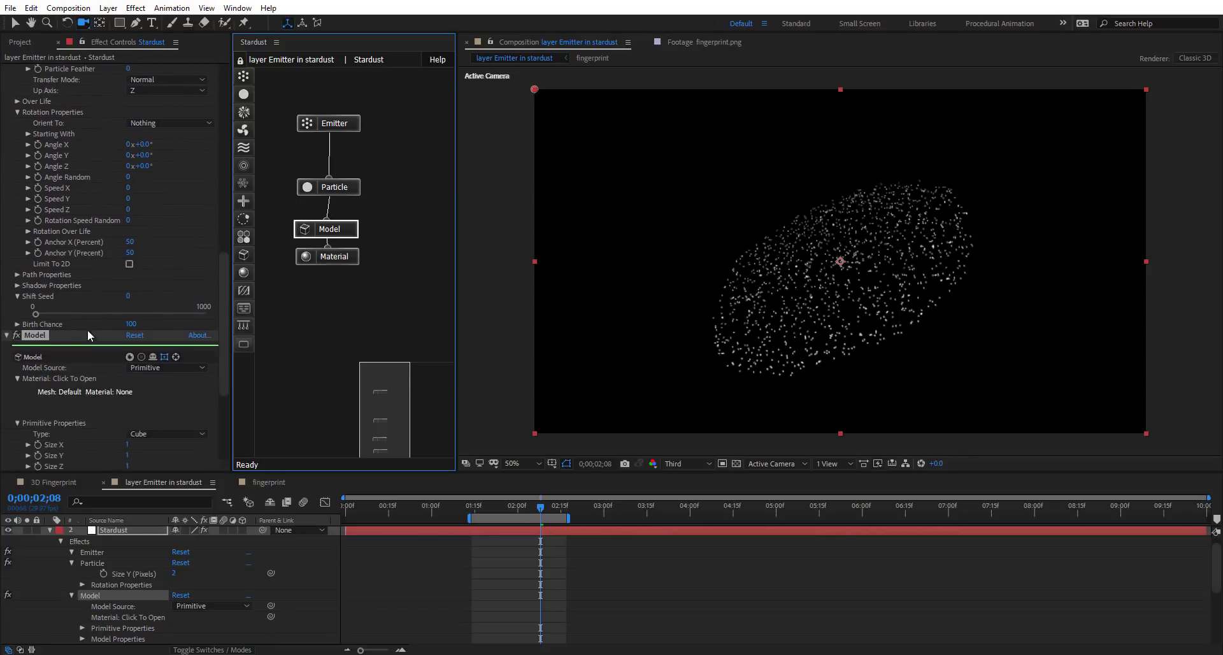
pyautogui.scroll(-3, 116, 422)
pyautogui.click(127, 387)
pyautogui.write('4')
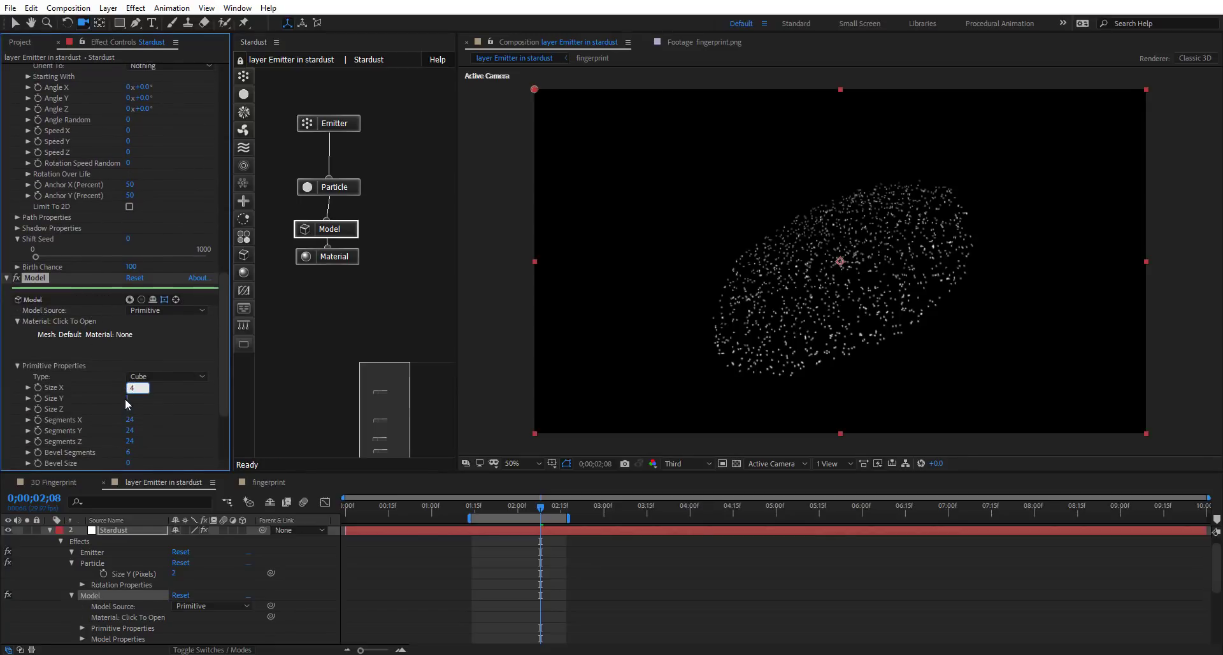
pyautogui.click(127, 397)
pyautogui.write('4')
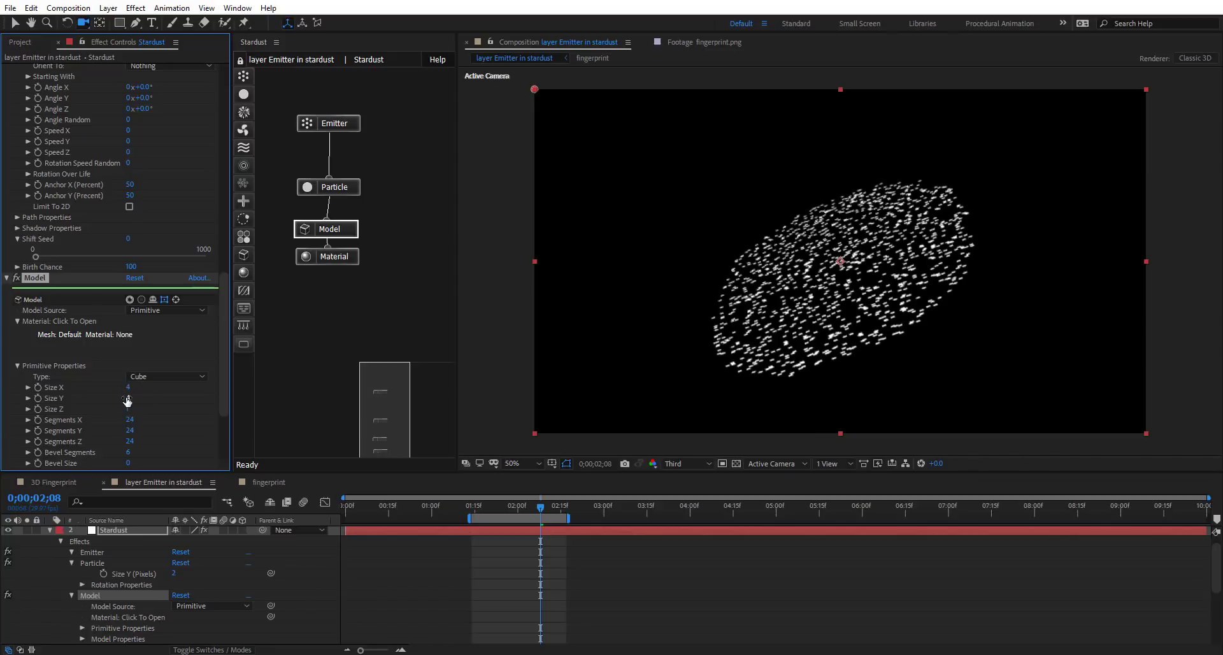
pyautogui.press('Return')
# Set the cube primitive's Size Z to 4 and move the camera closer to the particles
pyautogui.moveTo(833, 310); pyautogui.dragTo(833, 308)
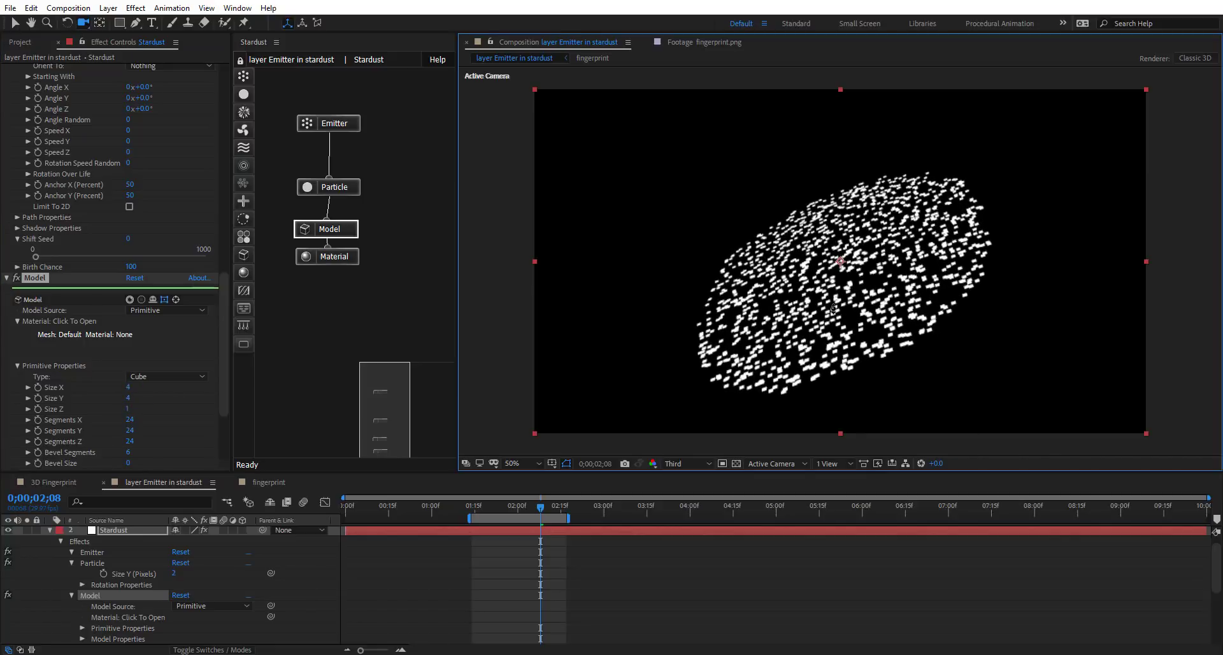
pyautogui.click(127, 410)
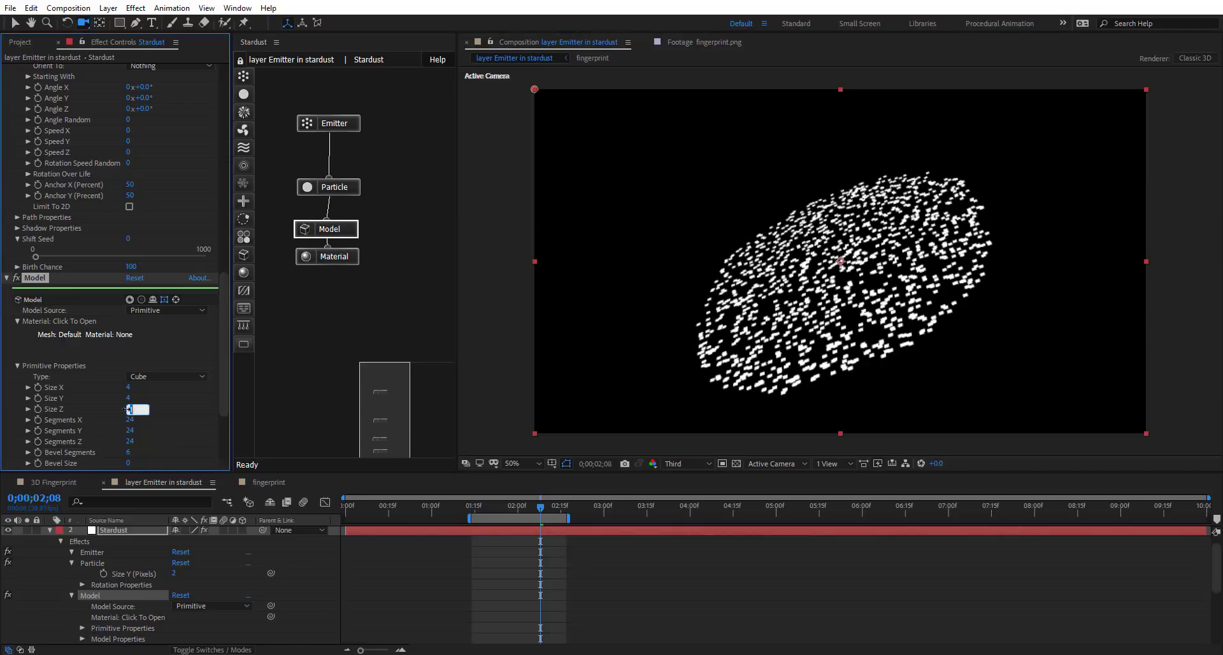
pyautogui.write('4')
pyautogui.press('Return')
pyautogui.moveTo(803, 306); pyautogui.dragTo(811, 278)
pyautogui.moveTo(686, 290); pyautogui.dragTo(688, 261)
# Turn on shadows for the Particle node and collapse its shadow and rotation properties
pyautogui.click(347, 191)
pyautogui.scroll(-5, 54, 274)
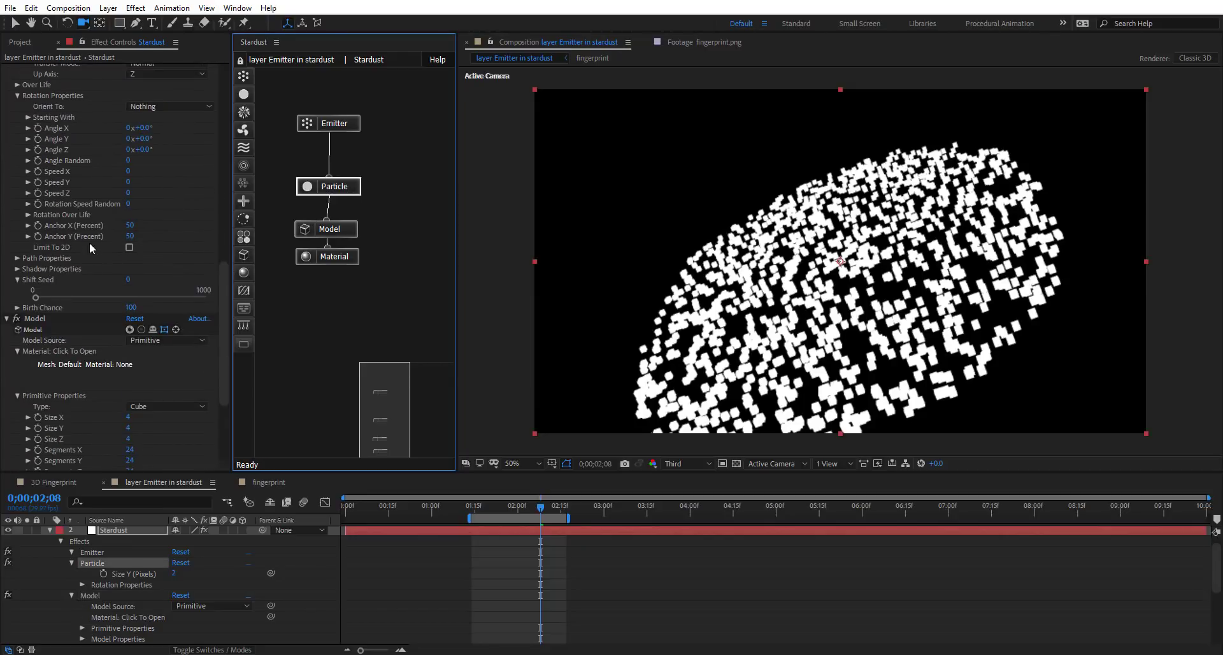
pyautogui.scroll(2, 81, 235)
pyautogui.click(17, 326)
pyautogui.click(128, 337)
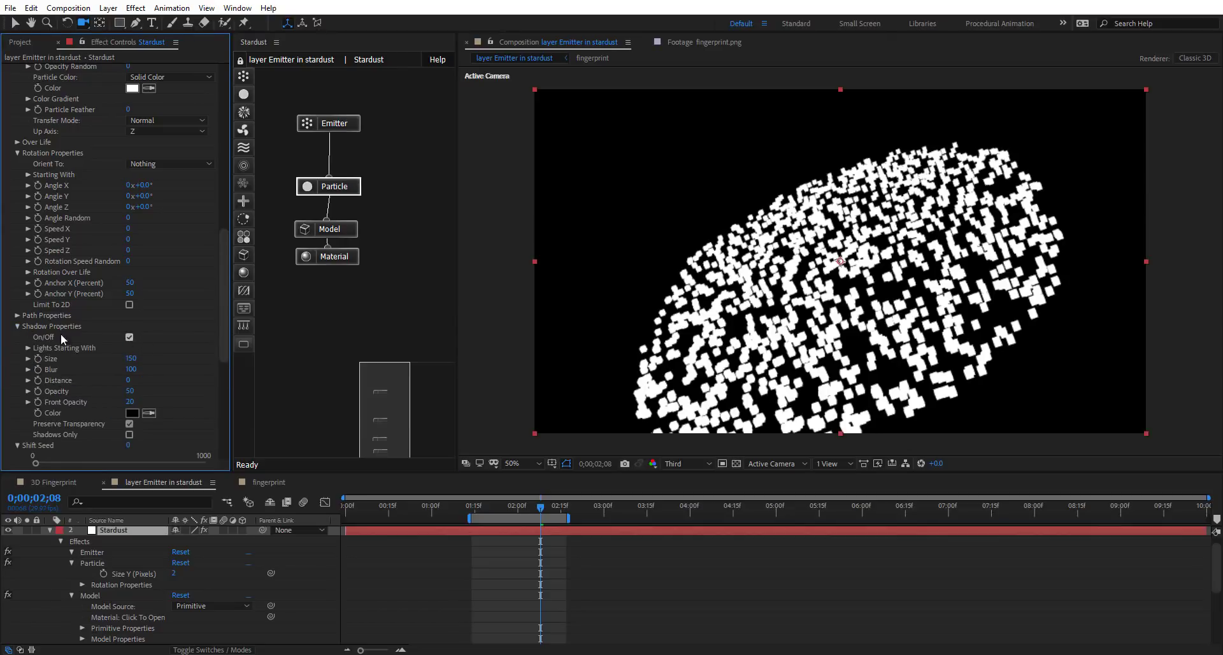
pyautogui.click(19, 326)
pyautogui.click(18, 154)
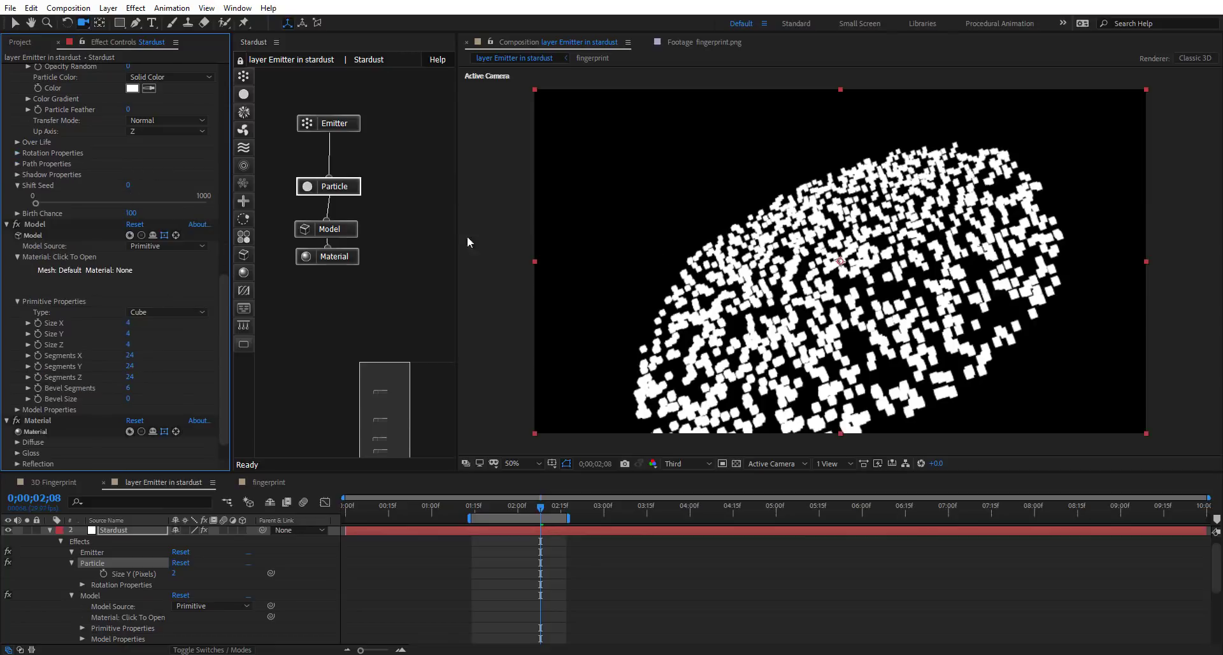
# Examine the cube particles up close along with the Model node's primitive types and material selector
pyautogui.moveTo(792, 276); pyautogui.dragTo(799, 202)
pyautogui.moveTo(224, 296); pyautogui.dragTo(223, 201)
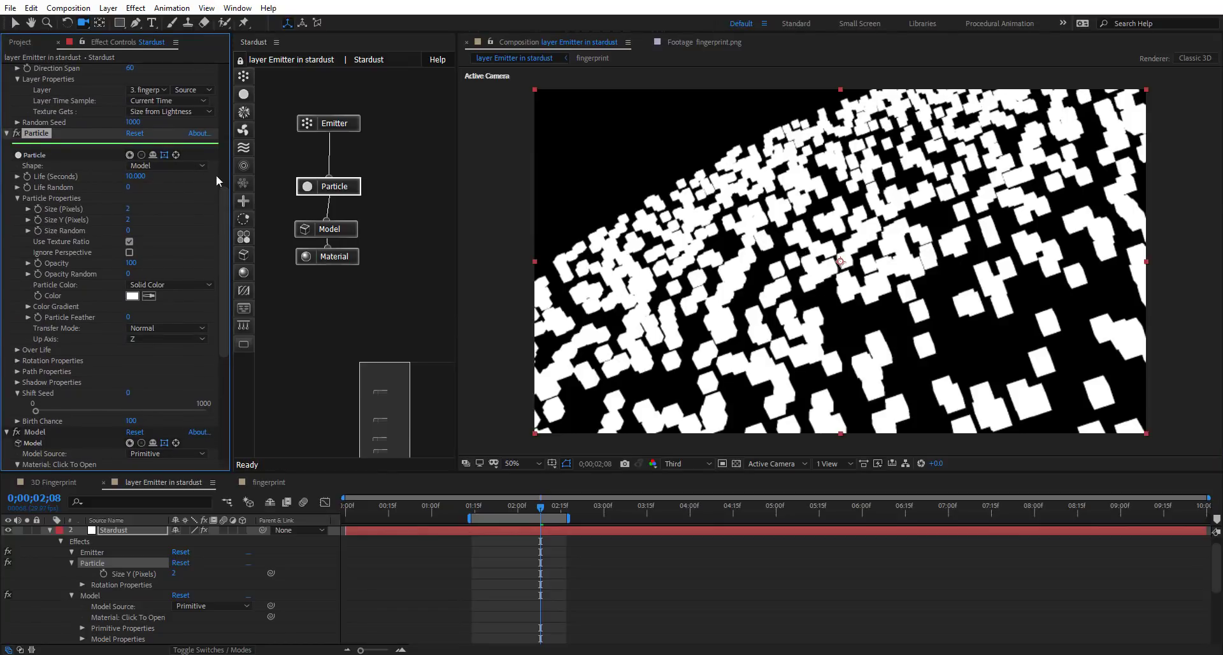
pyautogui.moveTo(223, 227); pyautogui.dragTo(226, 291)
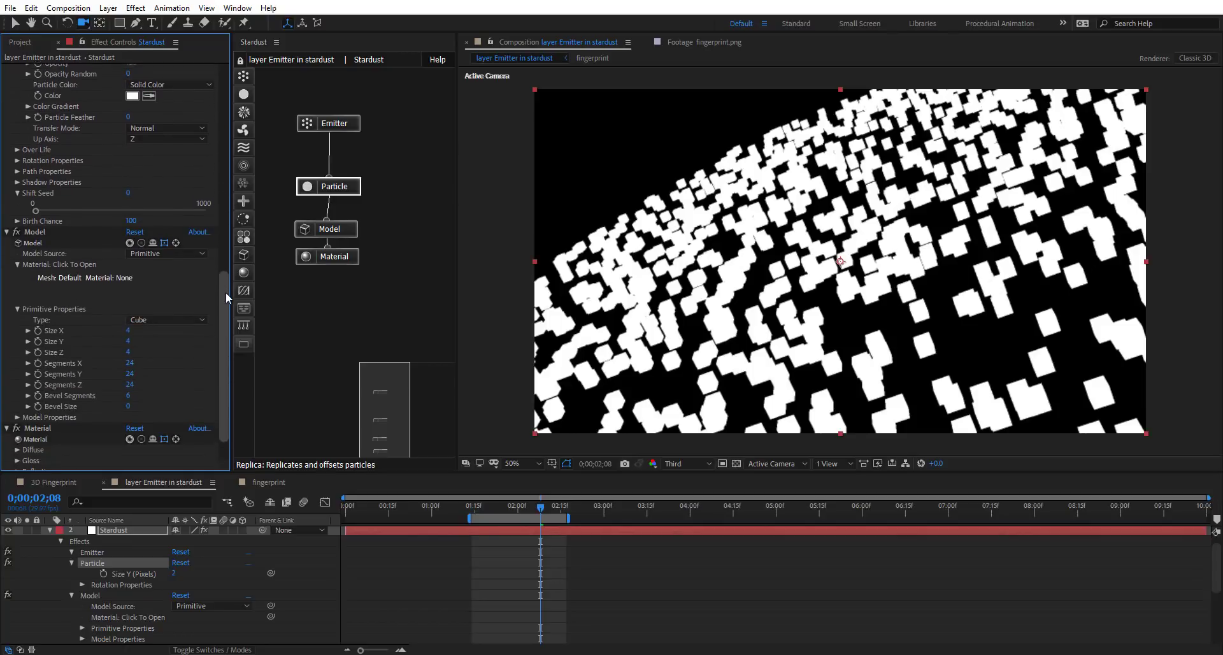
pyautogui.click(164, 251)
pyautogui.click(152, 316)
pyautogui.click(152, 316)
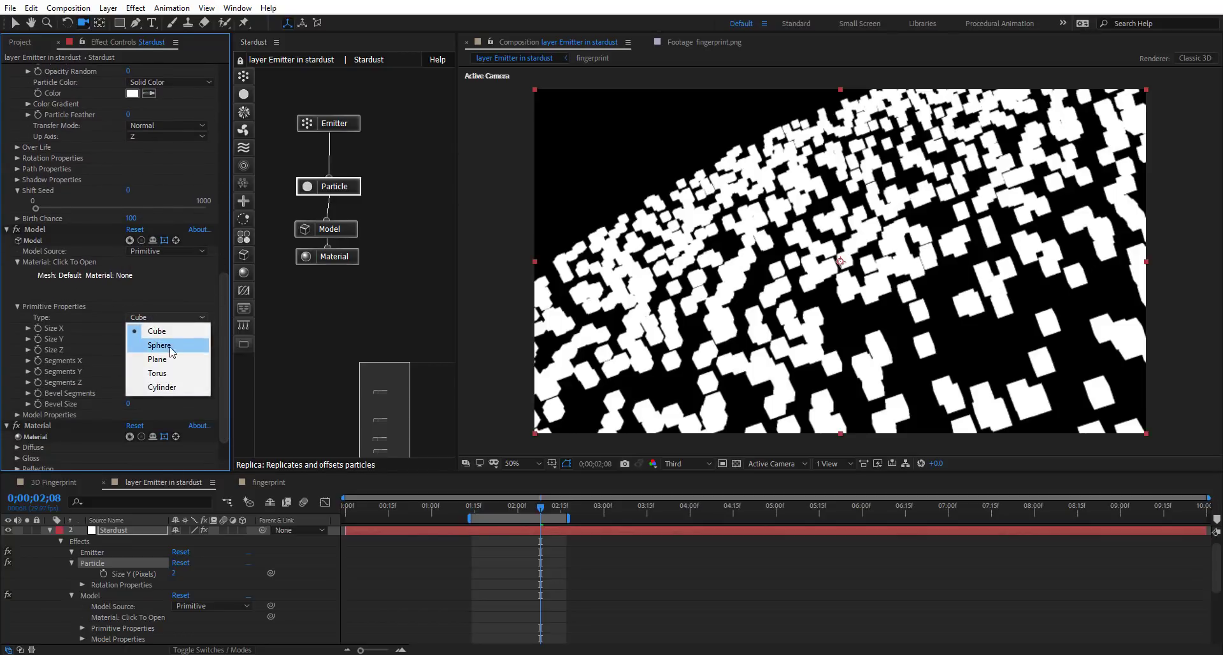
pyautogui.click(204, 299)
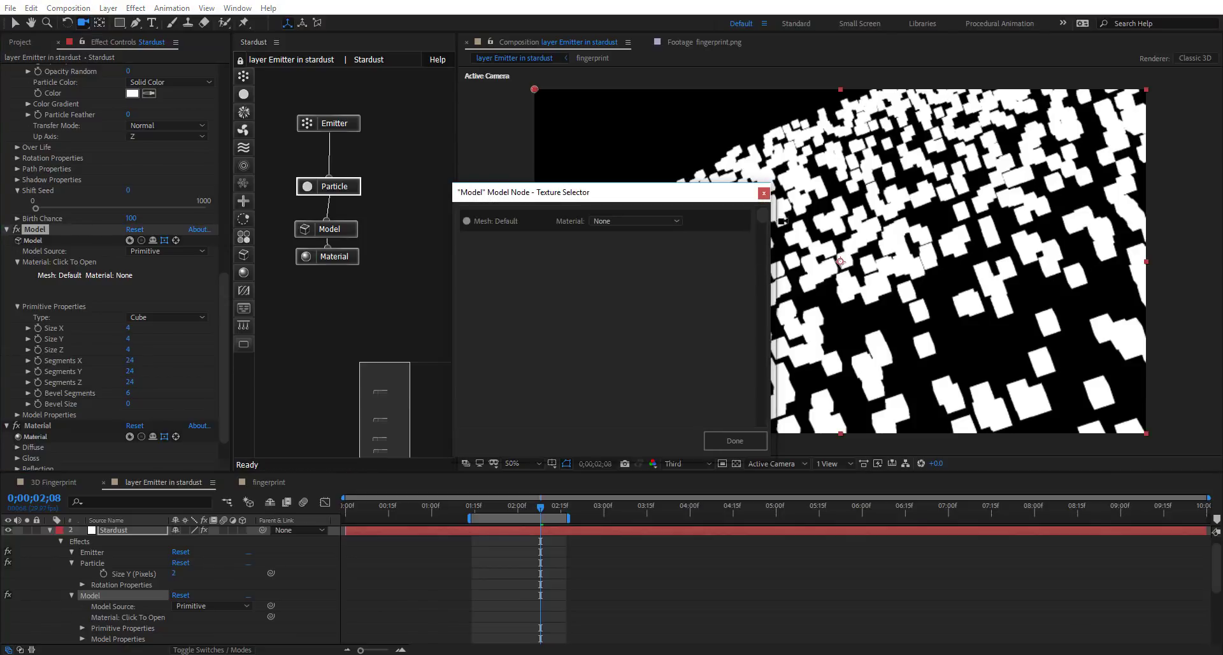
pyautogui.click(767, 193)
# Pull the camera back until the whole fingerprint is in view
pyautogui.moveTo(828, 212); pyautogui.dragTo(749, 376)
pyautogui.moveTo(761, 243); pyautogui.dragTo(724, 421)
pyautogui.moveTo(778, 287); pyautogui.dragTo(771, 410)
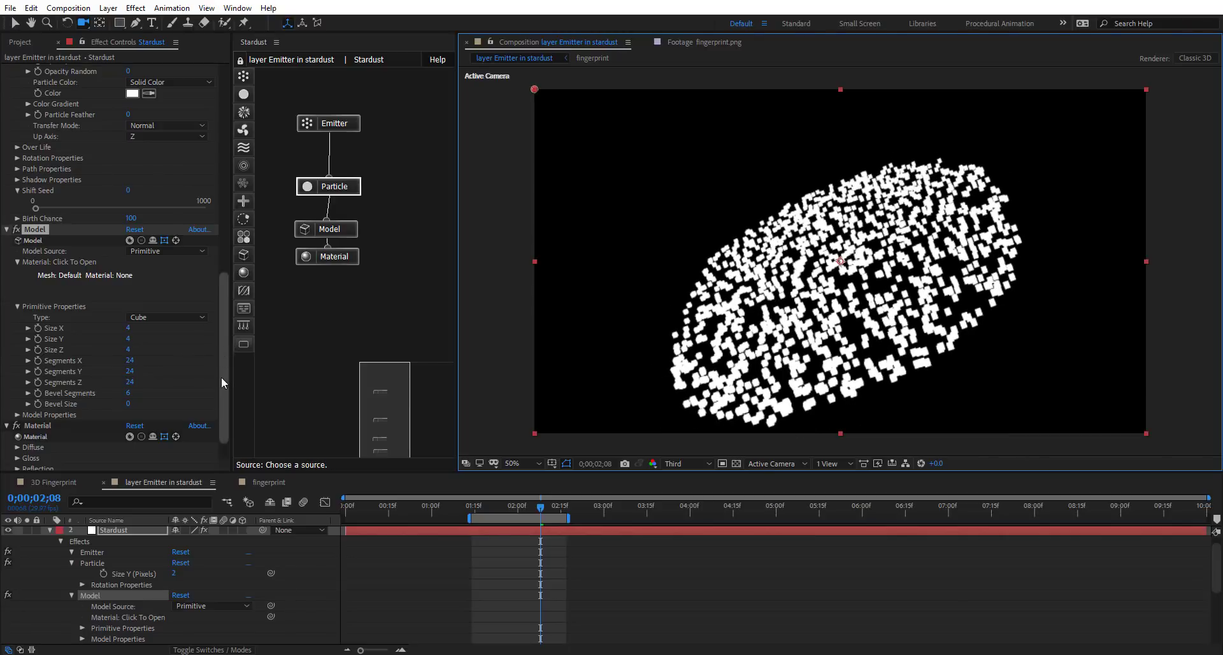
# Set the Emitter node's Particles Per Second to 10000000
pyautogui.moveTo(221, 341); pyautogui.dragTo(225, 285)
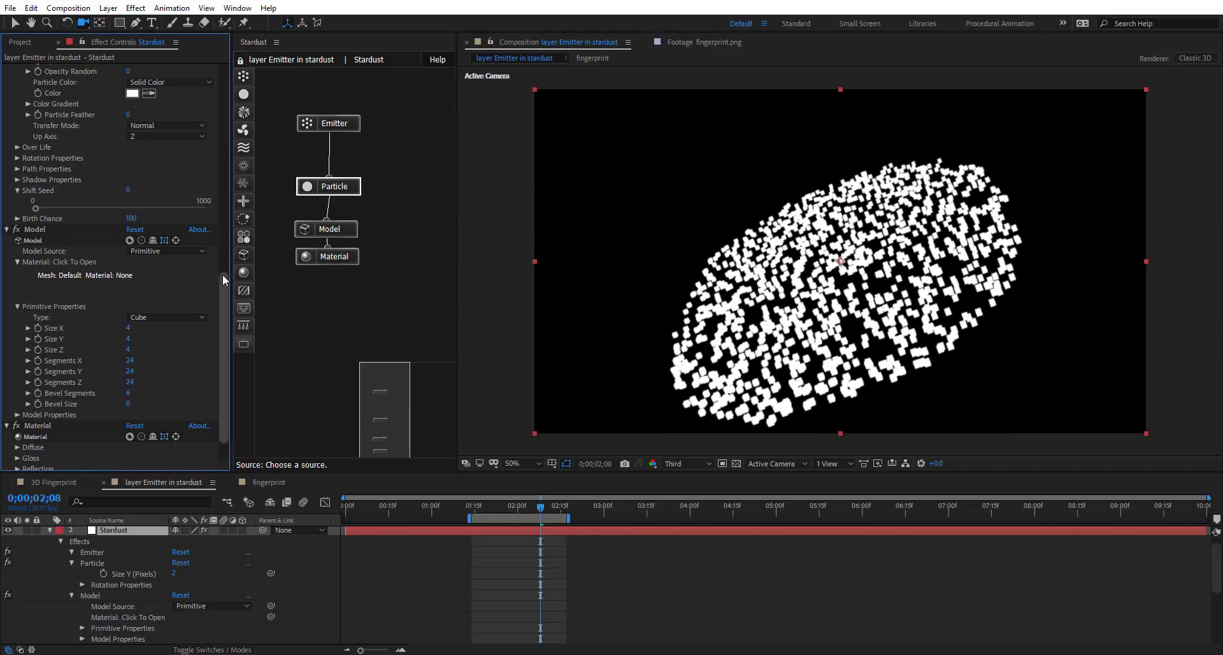
pyautogui.click(340, 116)
pyautogui.click(141, 123)
pyautogui.press('Right')
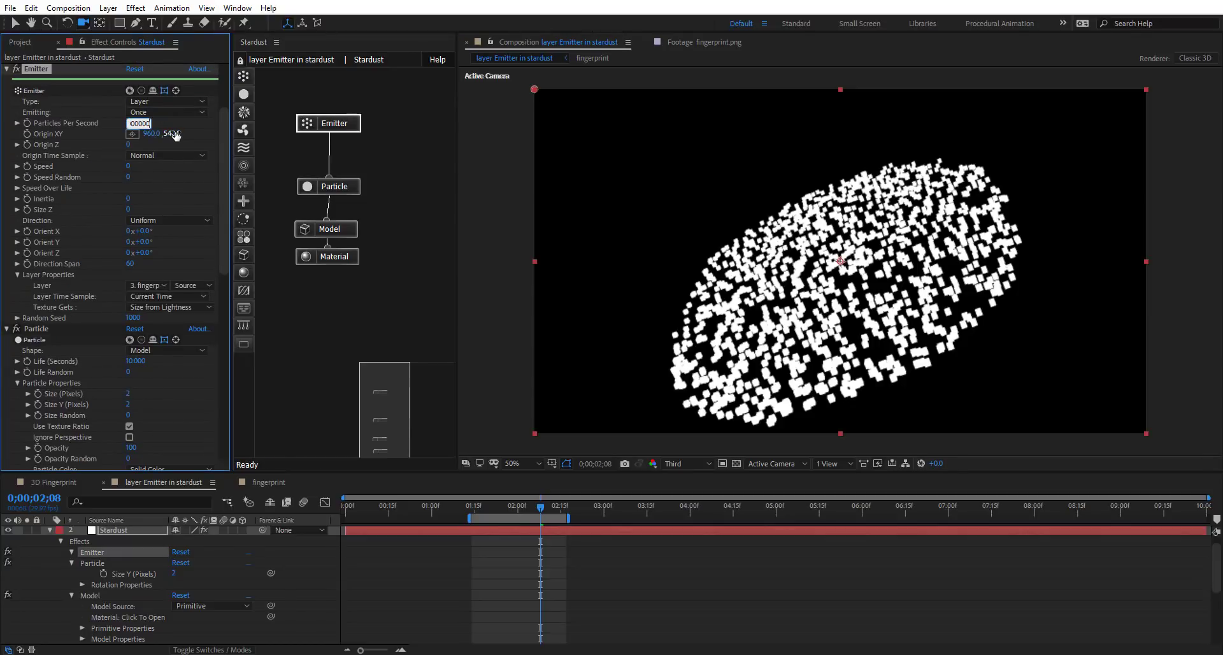
pyautogui.moveTo(224, 174); pyautogui.dragTo(191, 383)
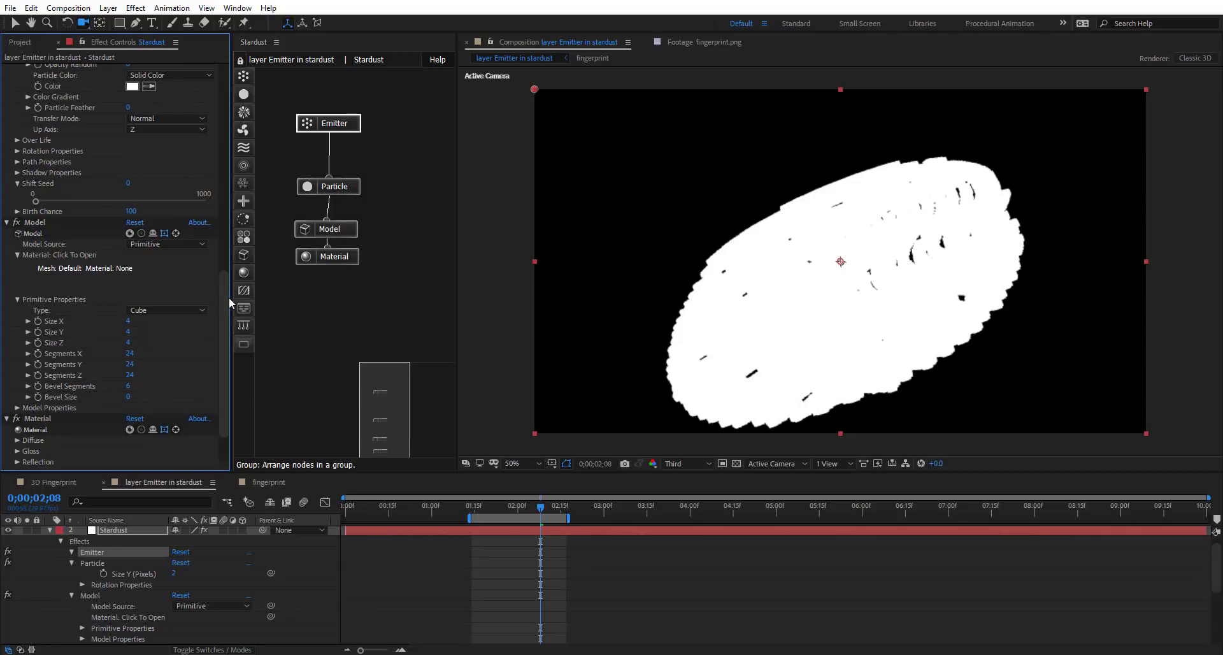
# Turn on ambient occlusion in the Stardust render settings and collapse the main Stardust effect
pyautogui.moveTo(220, 296); pyautogui.dragTo(232, 72)
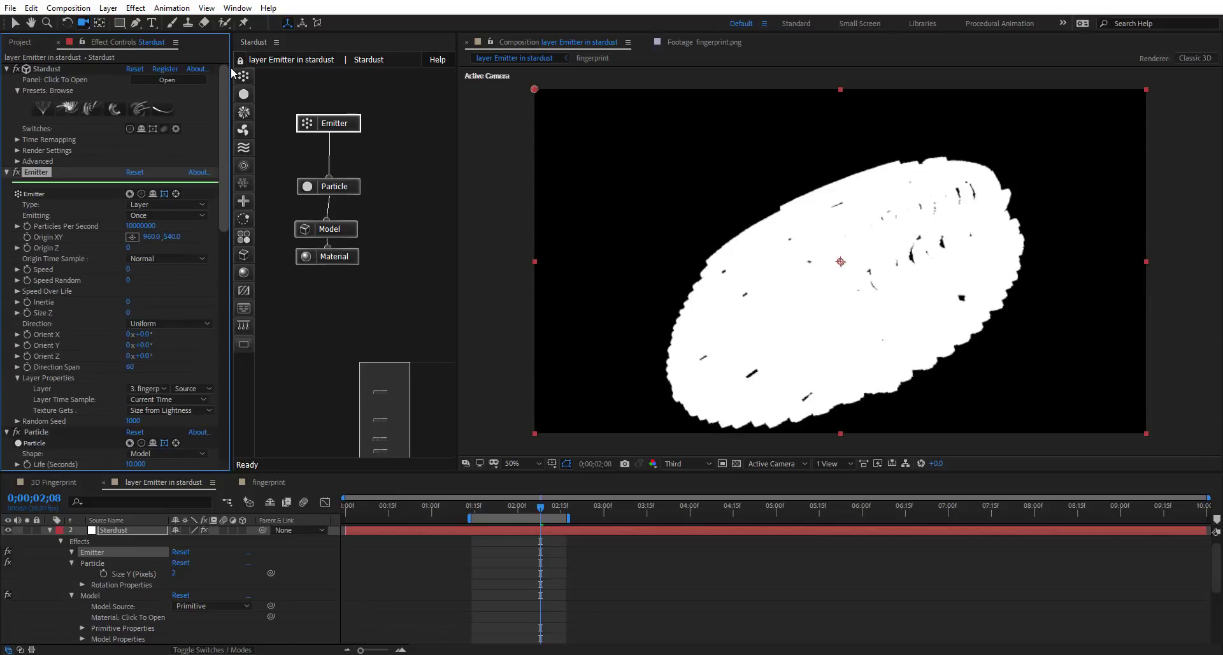
pyautogui.click(17, 151)
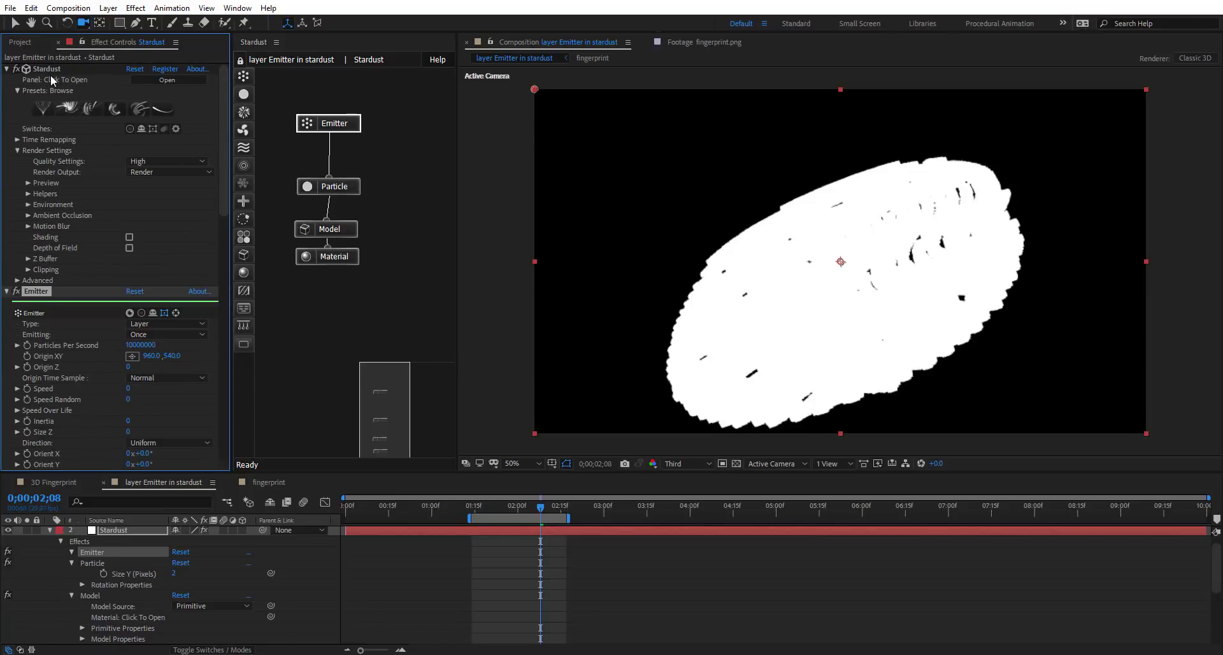
pyautogui.click(28, 215)
pyautogui.click(130, 226)
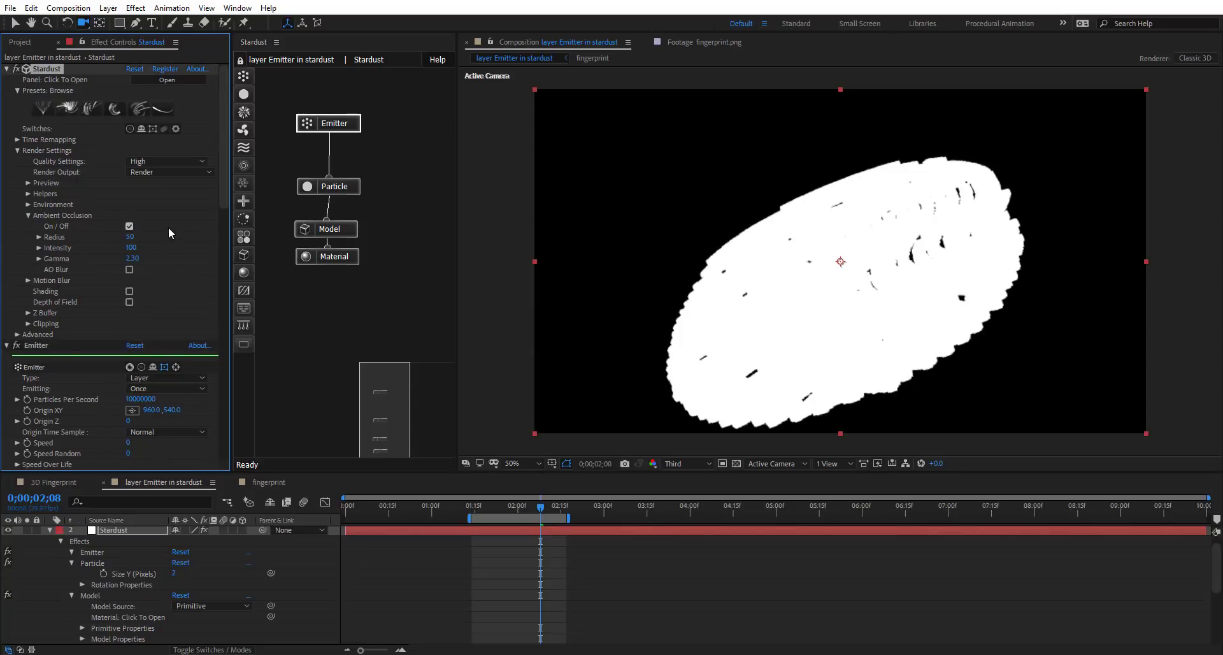
pyautogui.click(7, 69)
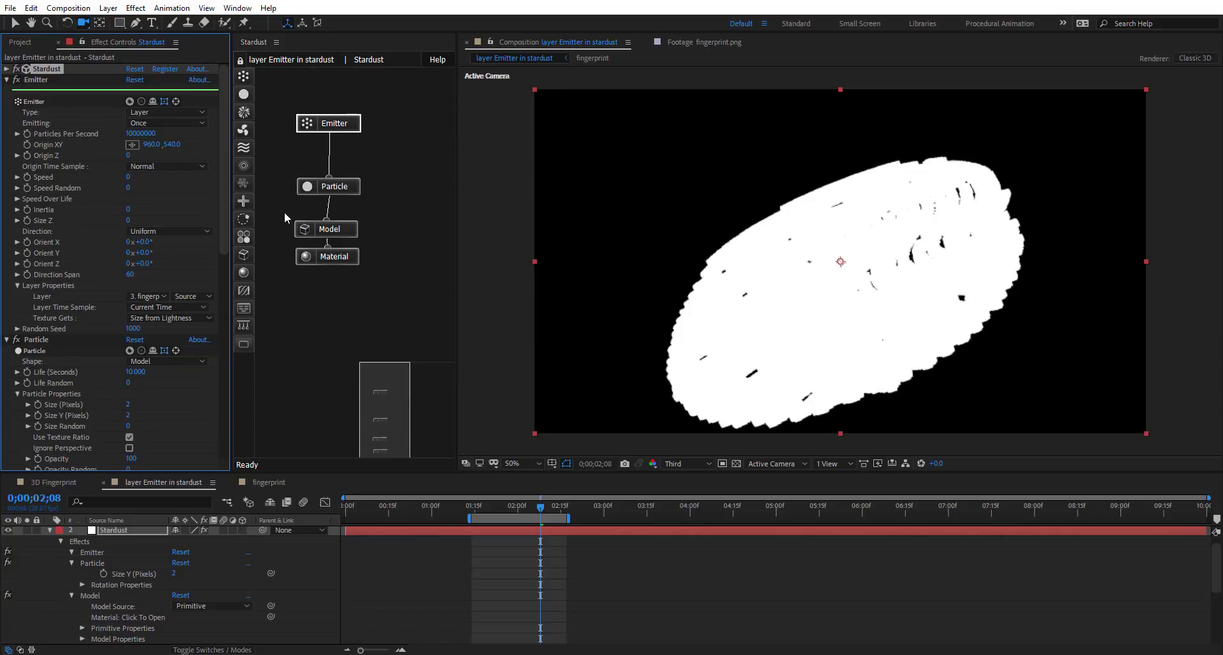
# Set the Size Z of the Model node's cube primitive to 20
pyautogui.scroll(-2, 228, 228)
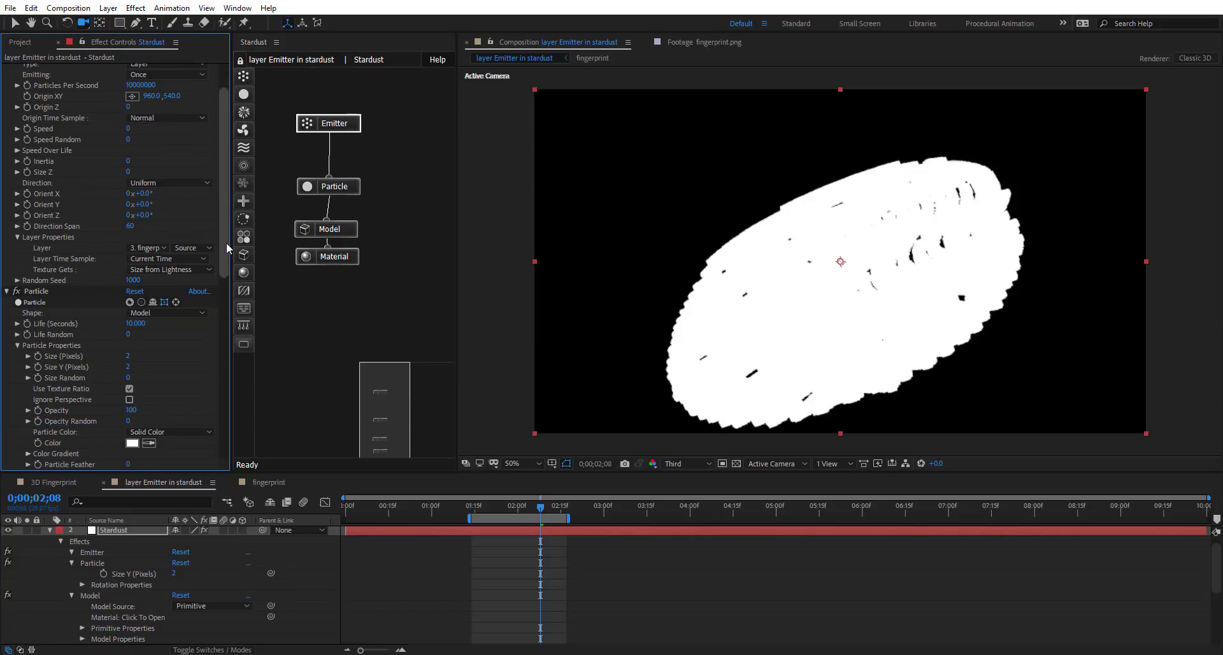
pyautogui.scroll(-3, 224, 259)
pyautogui.scroll(-3, 223, 293)
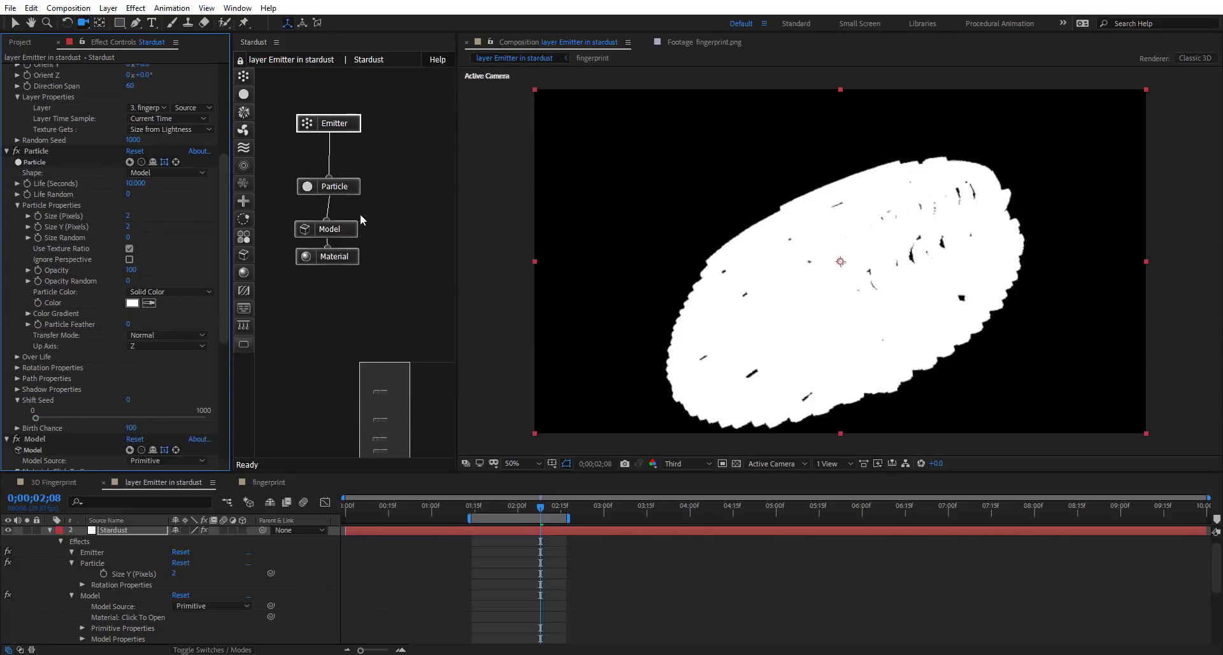
pyautogui.click(350, 231)
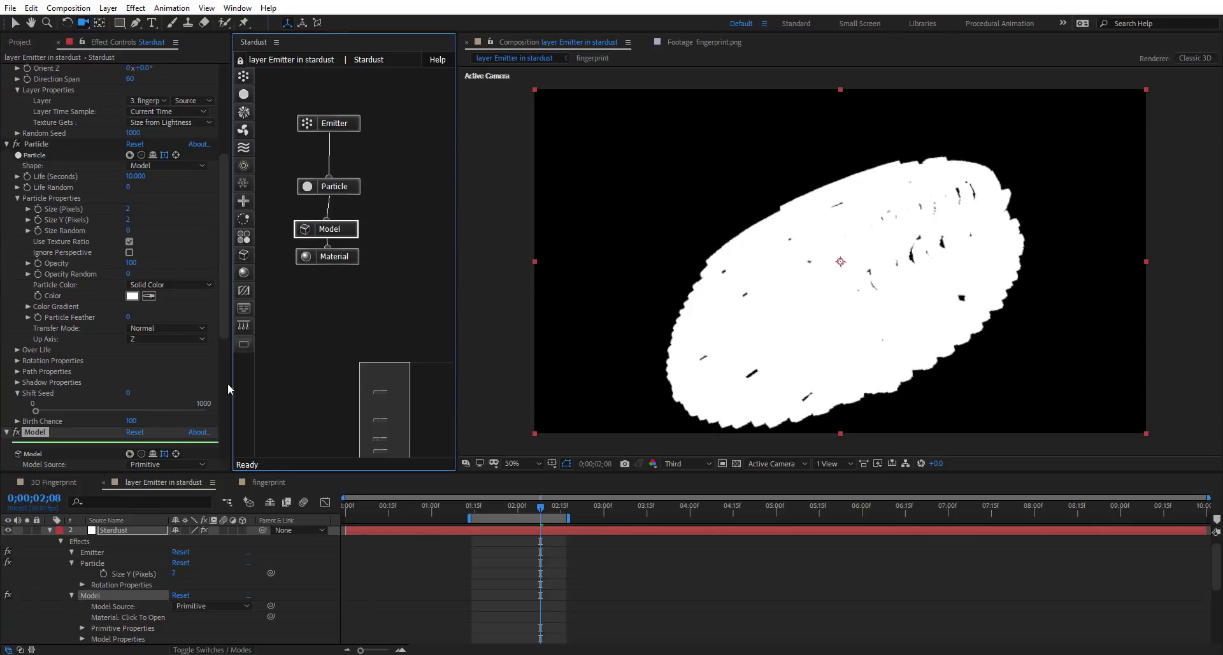
pyautogui.moveTo(224, 316); pyautogui.dragTo(224, 384)
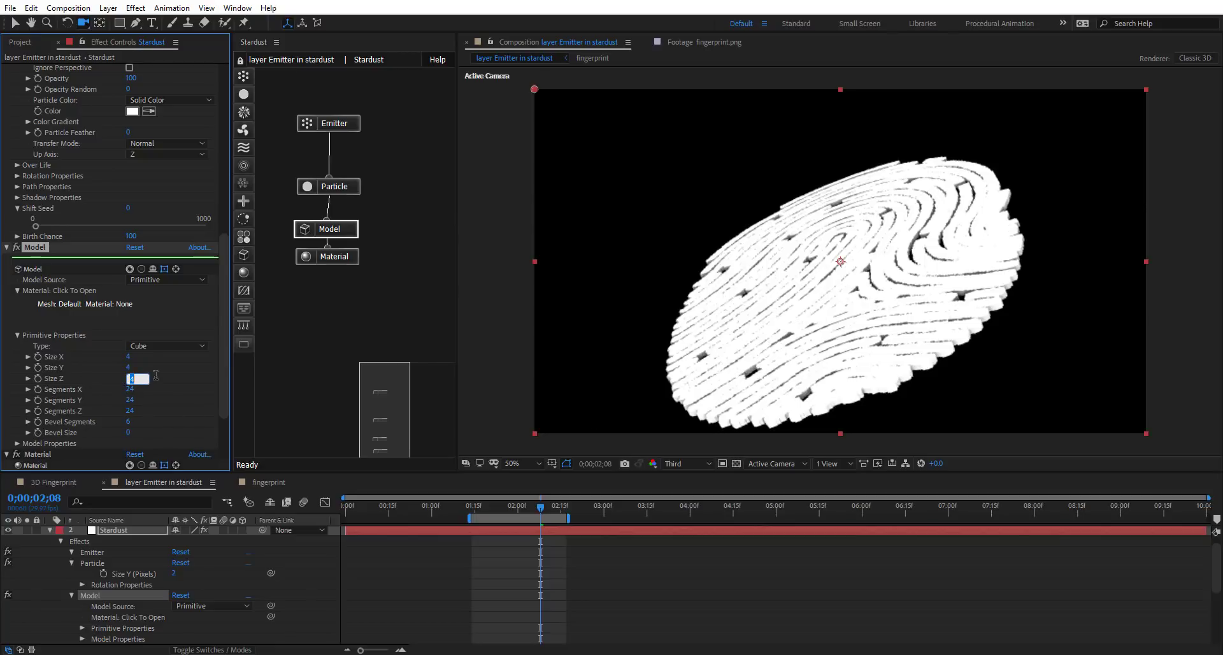
pyautogui.press('Return')
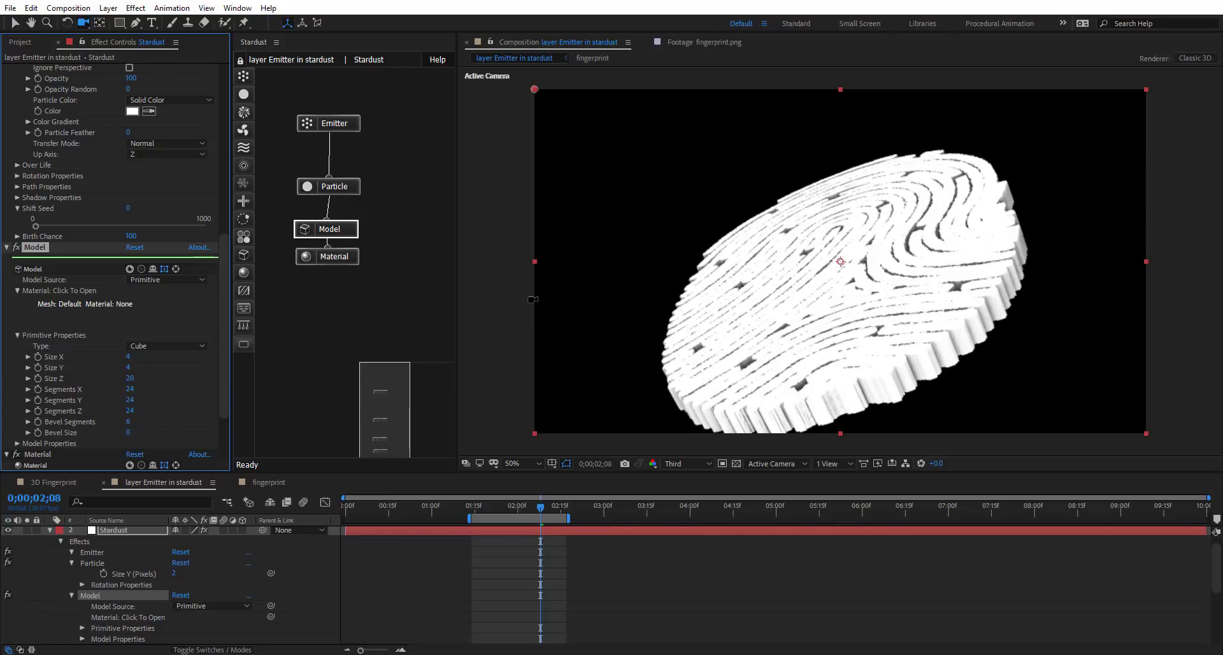
# Reduce the emitter's Particles Per Second to 1000000
pyautogui.moveTo(225, 245); pyautogui.dragTo(218, 75)
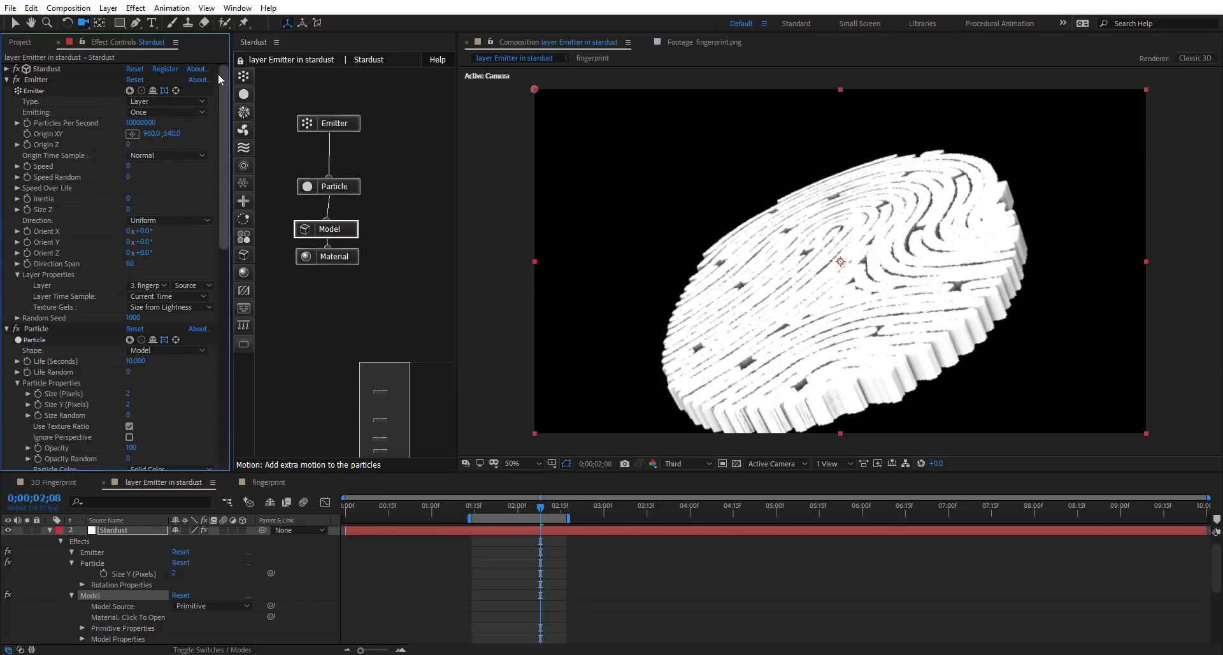
pyautogui.click(141, 123)
pyautogui.write('1000000')
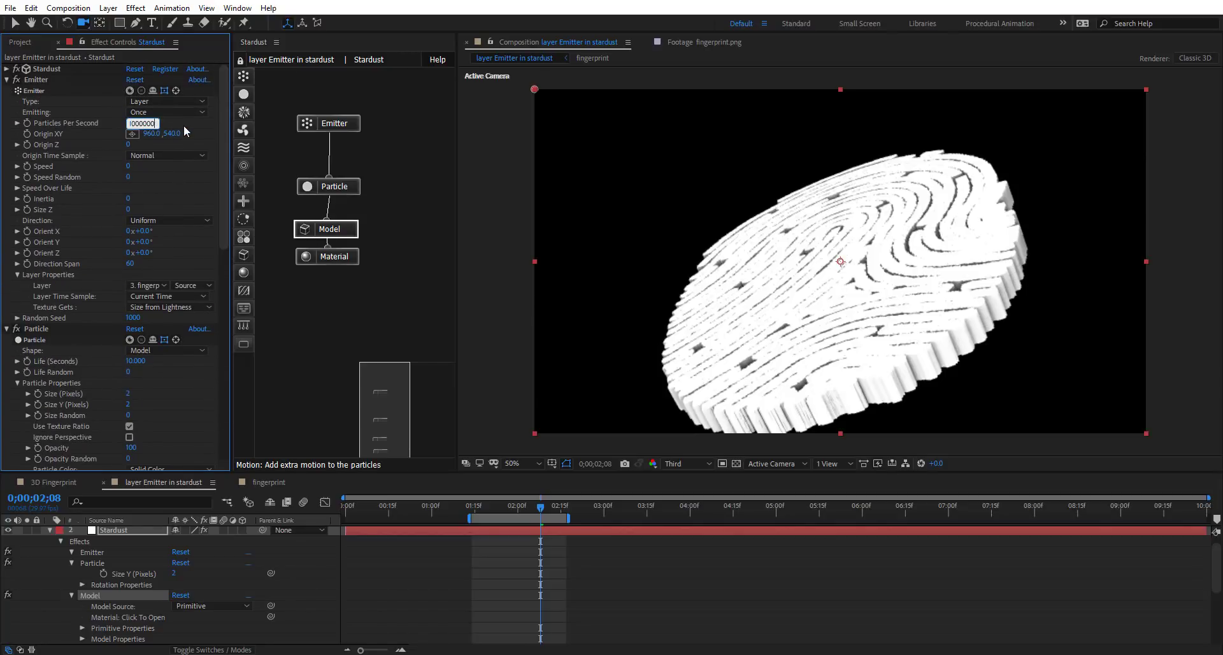
pyautogui.press('Return')
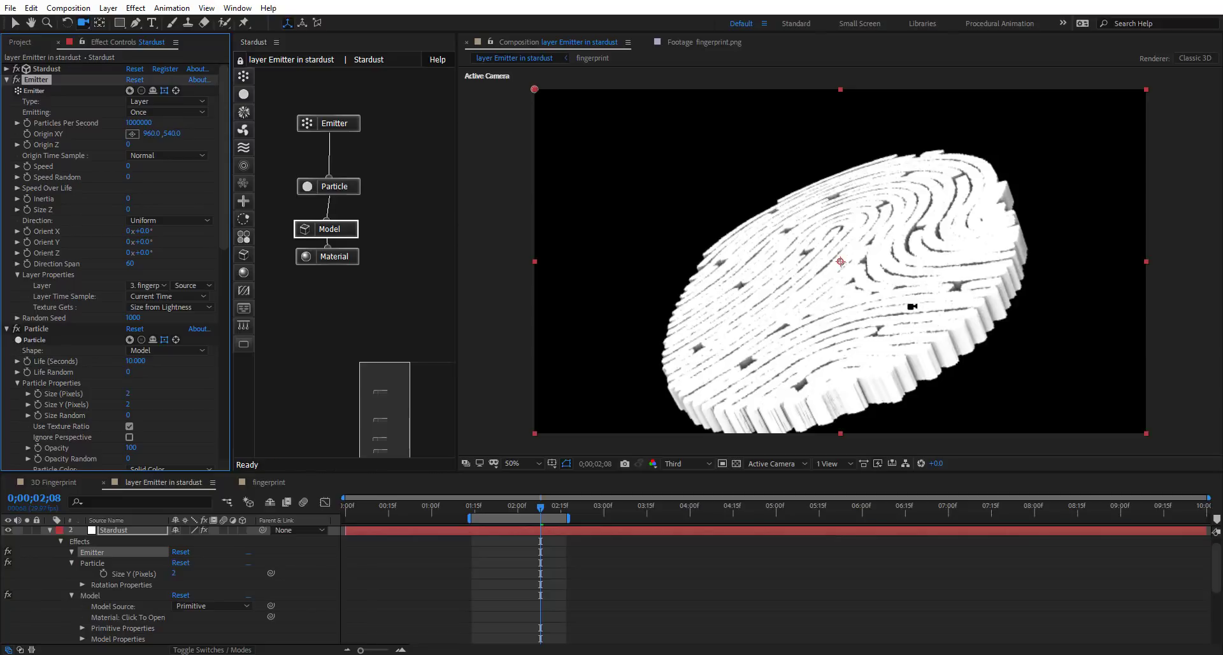
# Orbit the camera around the extruded fingerprint, pull it back slightly, and set the composition preview resolution to Full
pyautogui.click(769, 271)
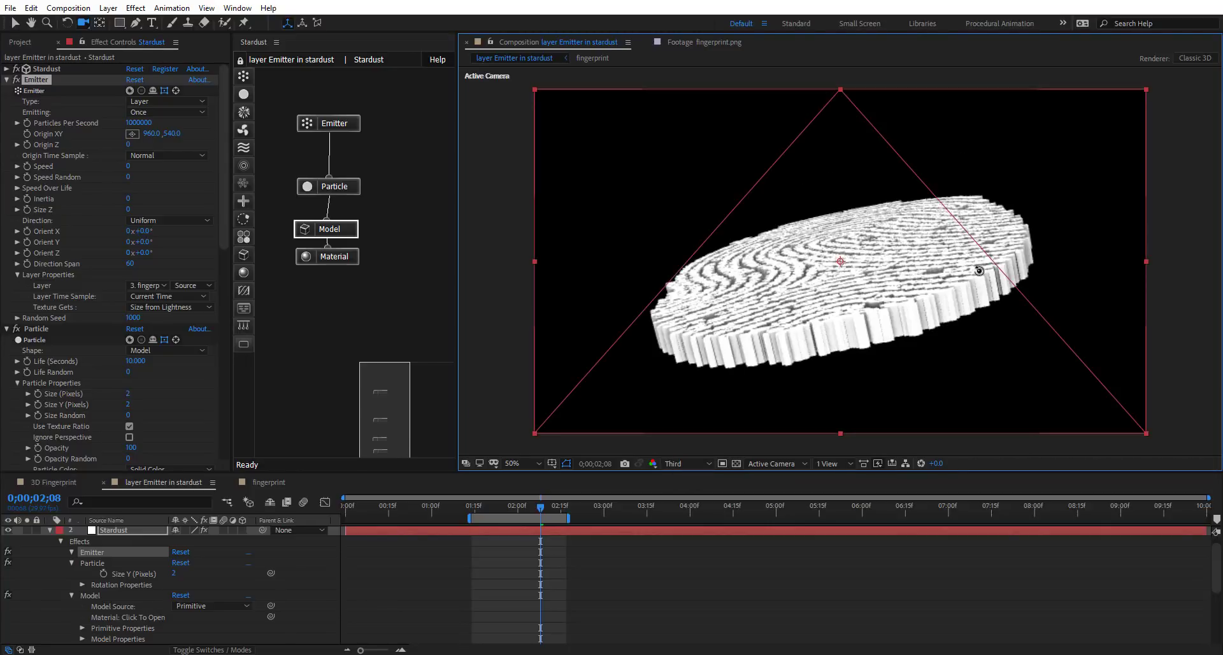
pyautogui.moveTo(979, 271); pyautogui.dragTo(979, 271)
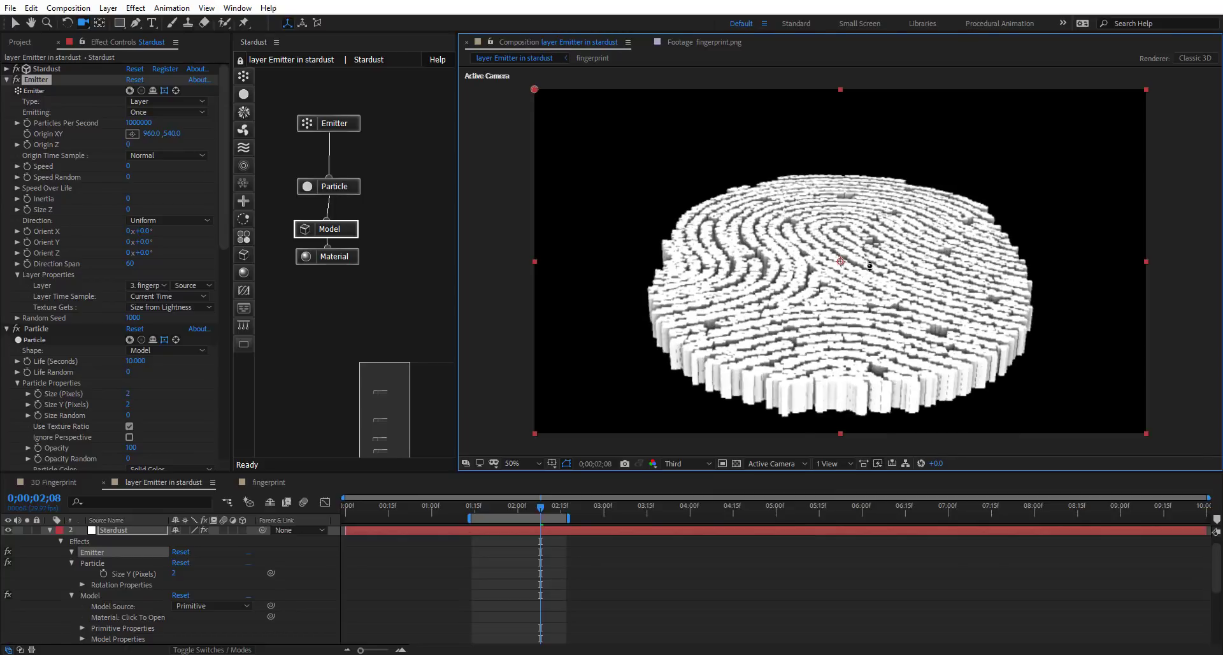
pyautogui.moveTo(867, 291); pyautogui.dragTo(857, 350)
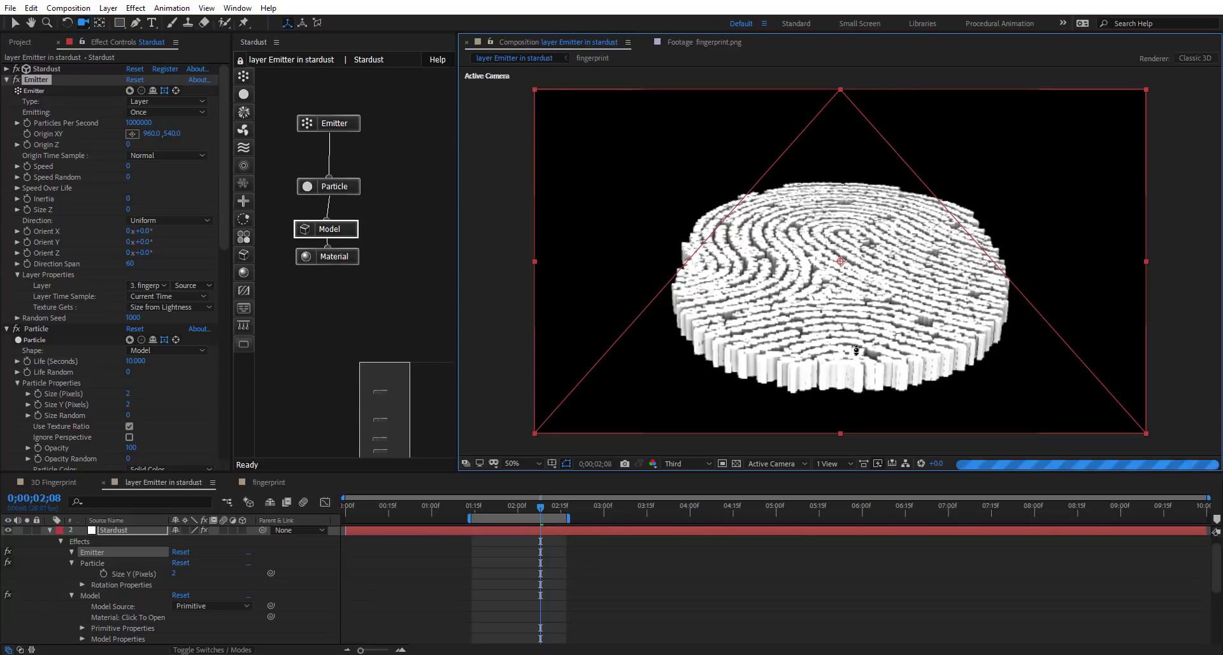
pyautogui.click(686, 464)
pyautogui.click(681, 494)
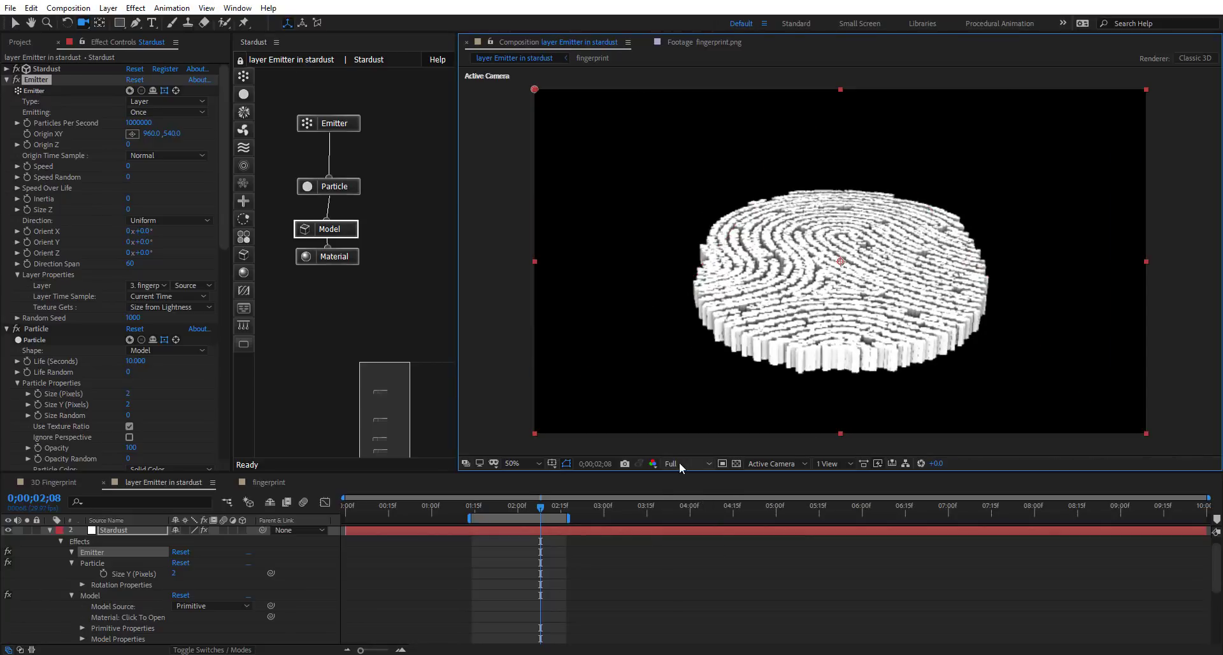
# Set the Stardust render quality to Extreme and turn on AO Blur for the ambient occlusion
pyautogui.click(6, 68)
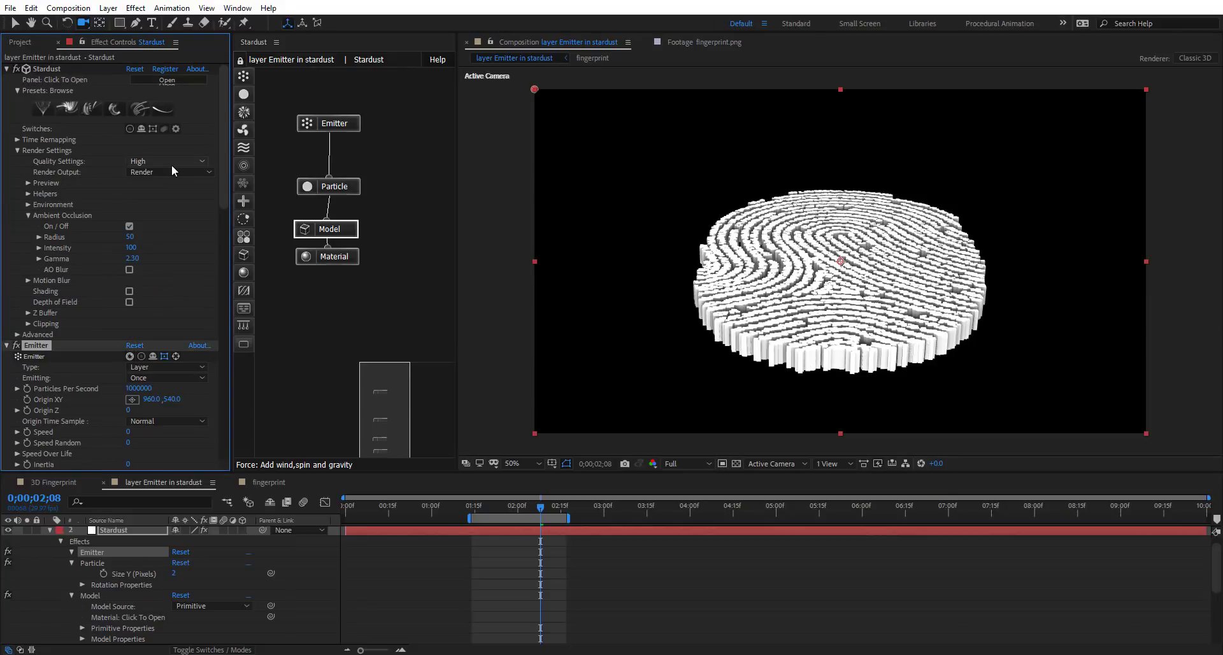
pyautogui.press('.')
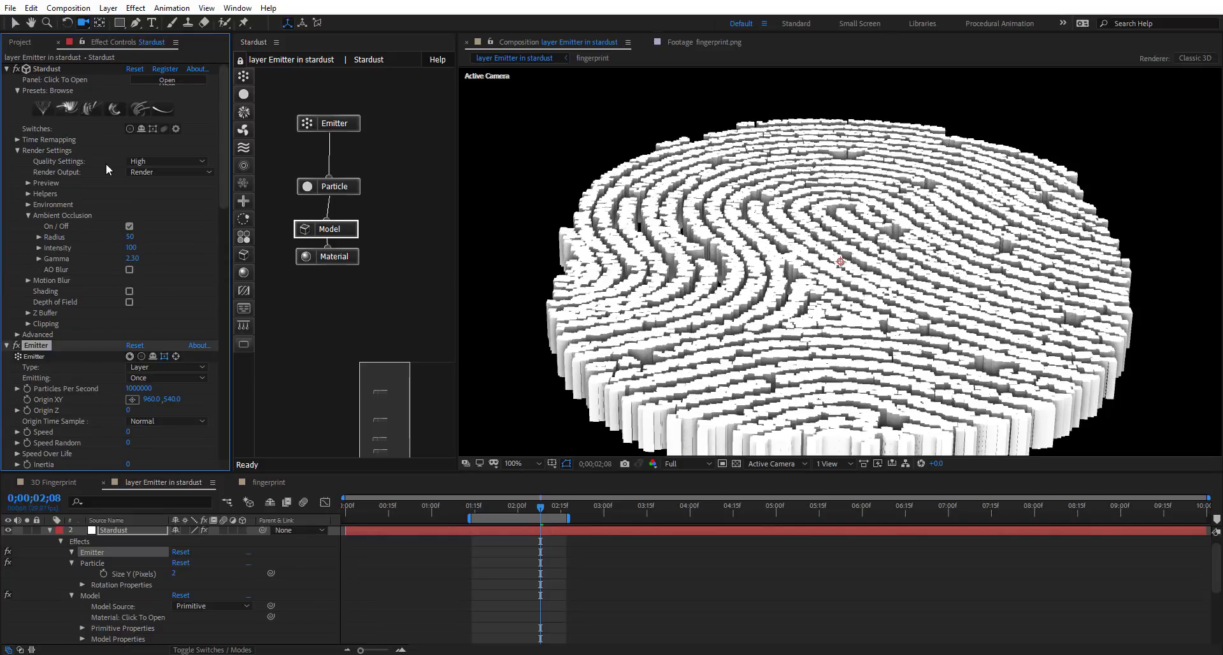
pyautogui.click(167, 161)
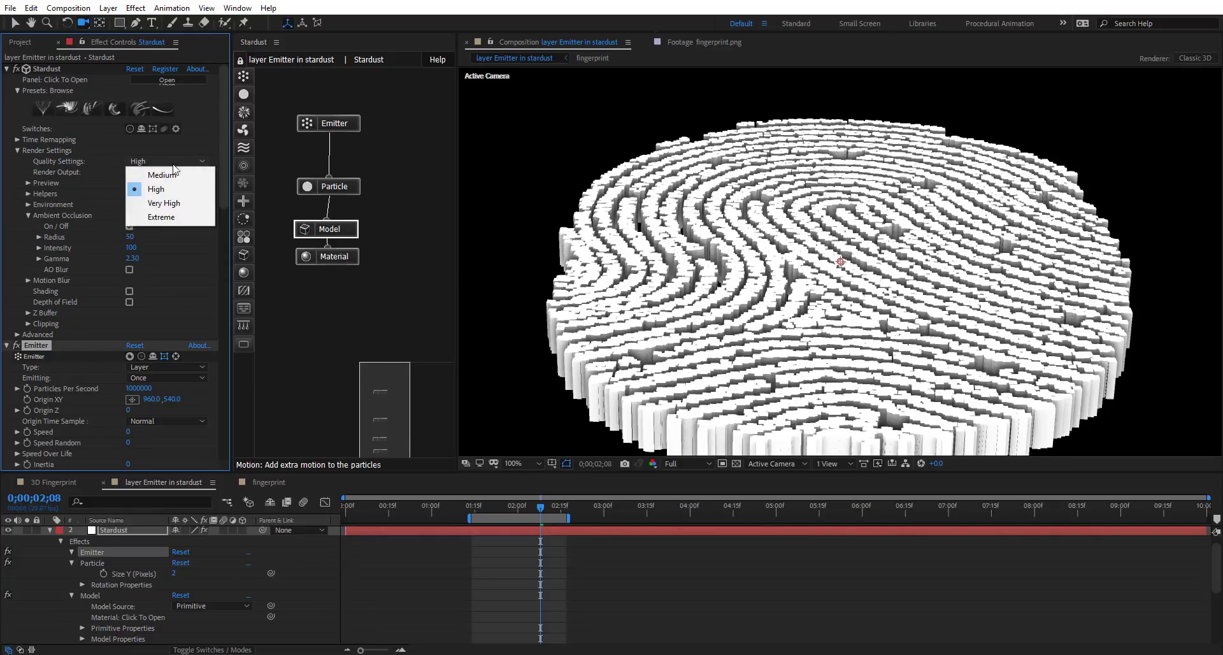
pyautogui.click(176, 218)
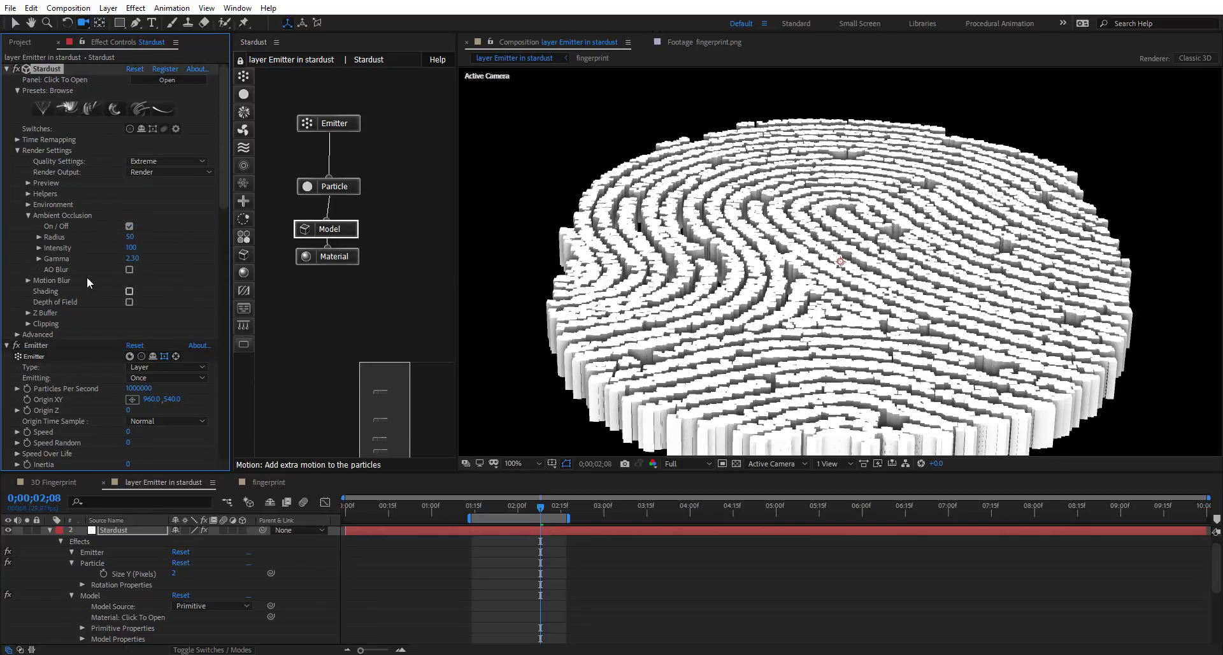
pyautogui.click(129, 268)
pyautogui.scroll(-1, 707, 236)
pyautogui.scroll(1, 707, 228)
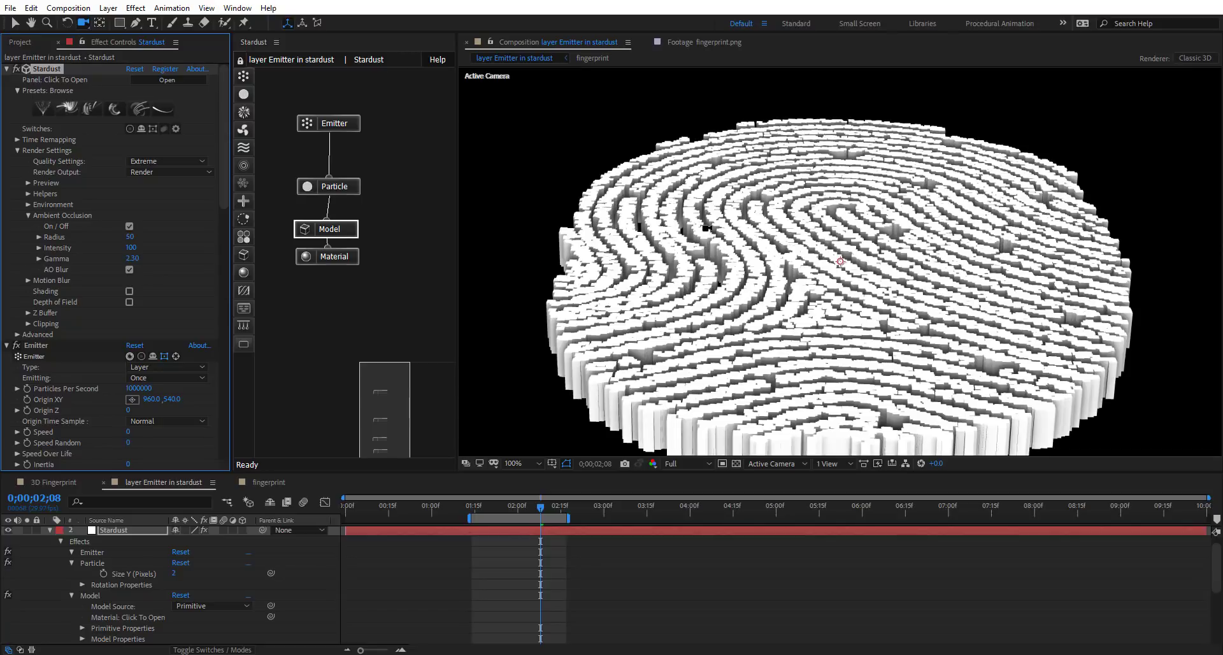
pyautogui.scroll(-1, 887, 277)
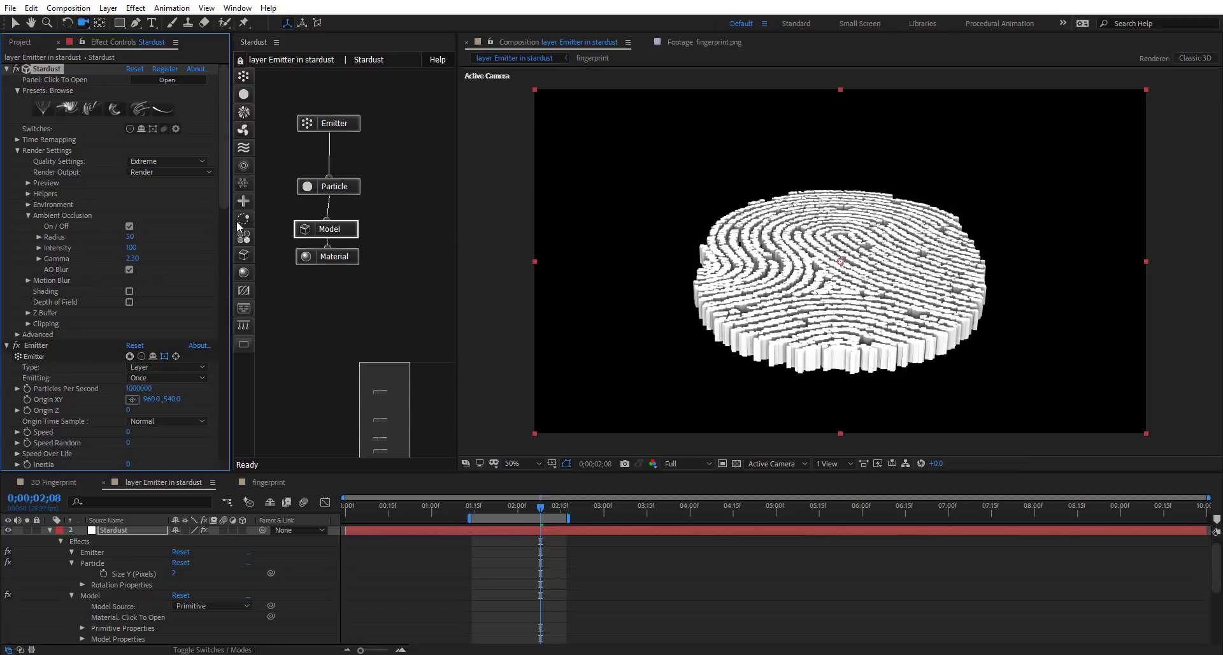
# Set the cube primitive's Segments X, Y and Z to 10 each and its Bevel Segments to 1
pyautogui.moveTo(228, 199); pyautogui.dragTo(225, 430)
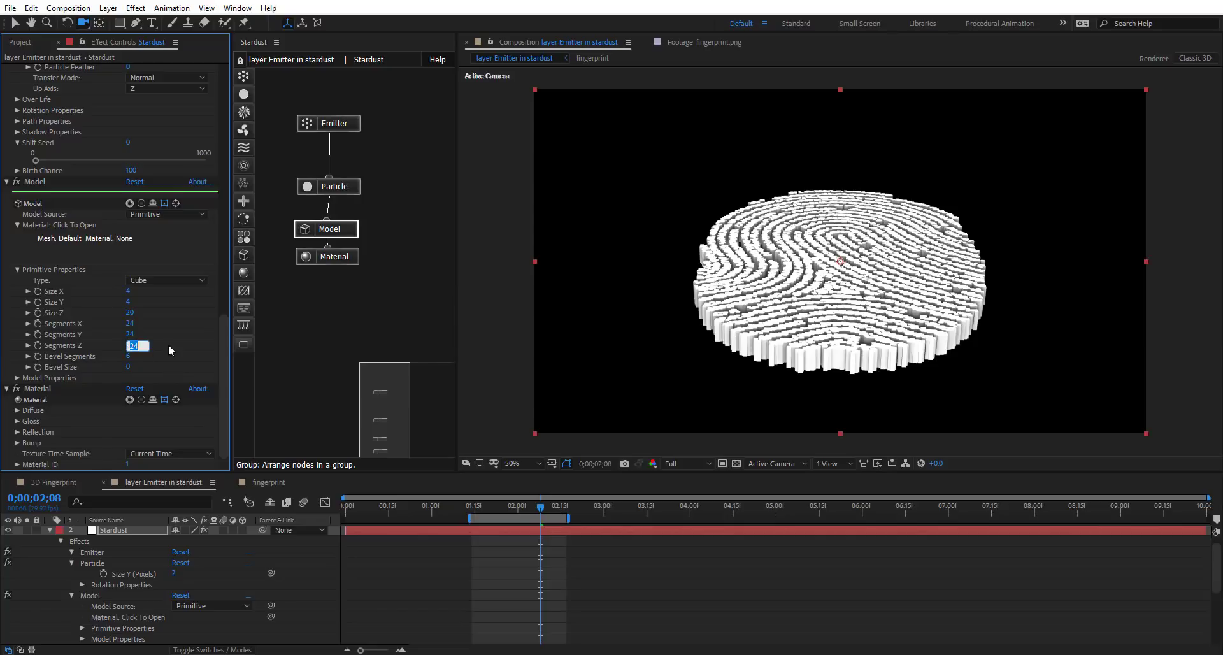
pyautogui.press('Return')
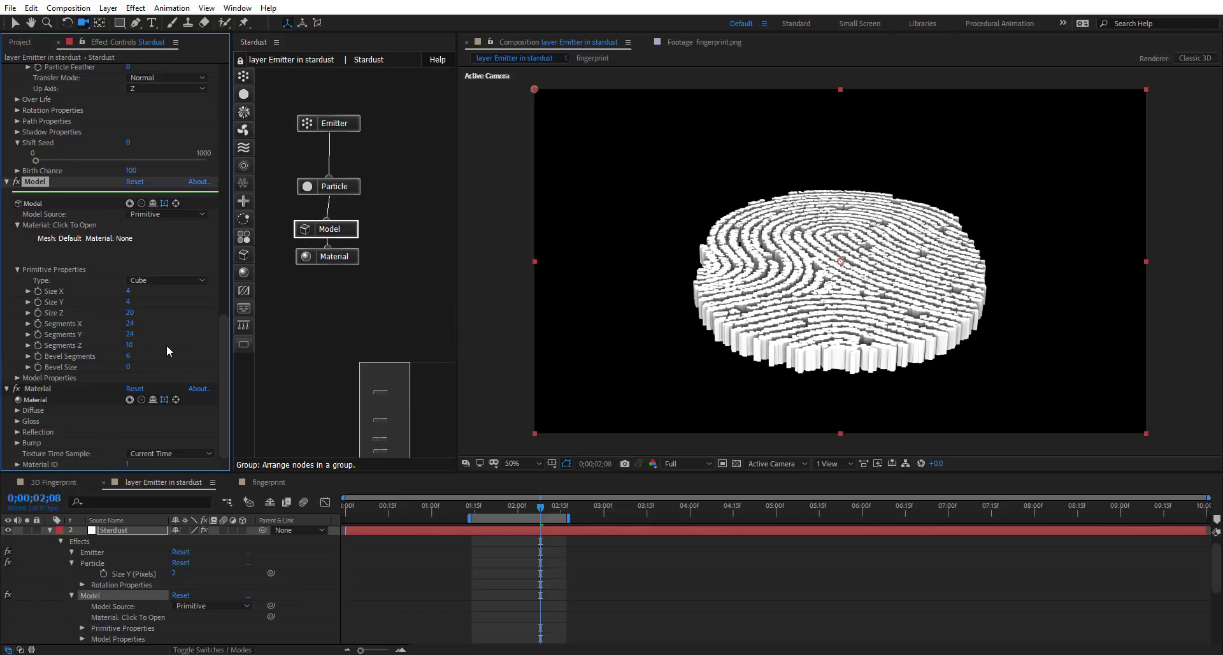
pyautogui.click(132, 333)
pyautogui.click(130, 325)
pyautogui.write('10')
pyautogui.click(123, 371)
pyautogui.moveTo(130, 359); pyautogui.dragTo(151, 360)
pyautogui.click(128, 356)
pyautogui.write('1')
pyautogui.press('Return')
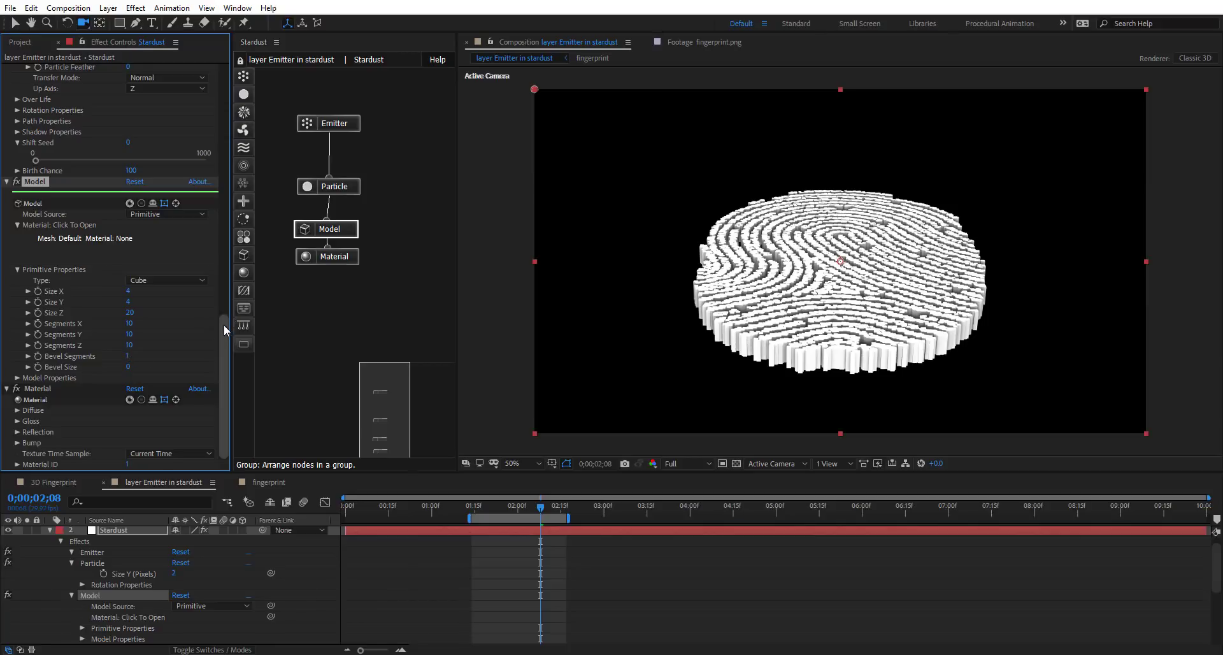
# Collapse the main Stardust effect and lower the emitter's Particles Per Second to 10000
pyautogui.moveTo(223, 323); pyautogui.dragTo(219, 72)
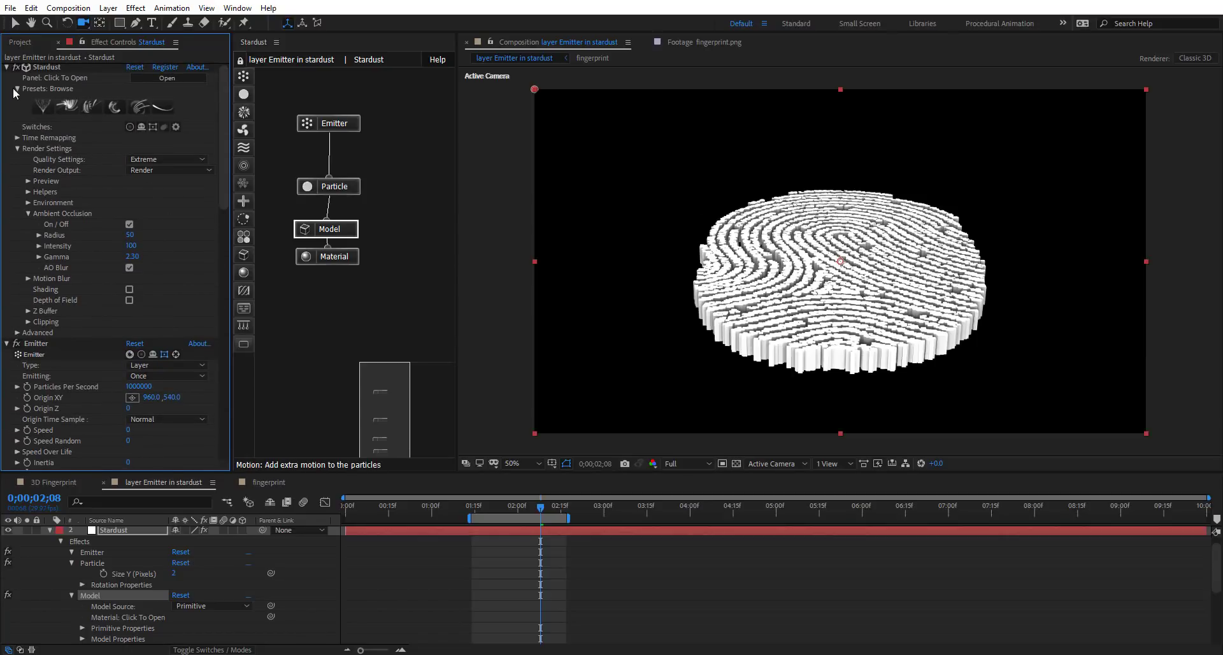
pyautogui.click(7, 67)
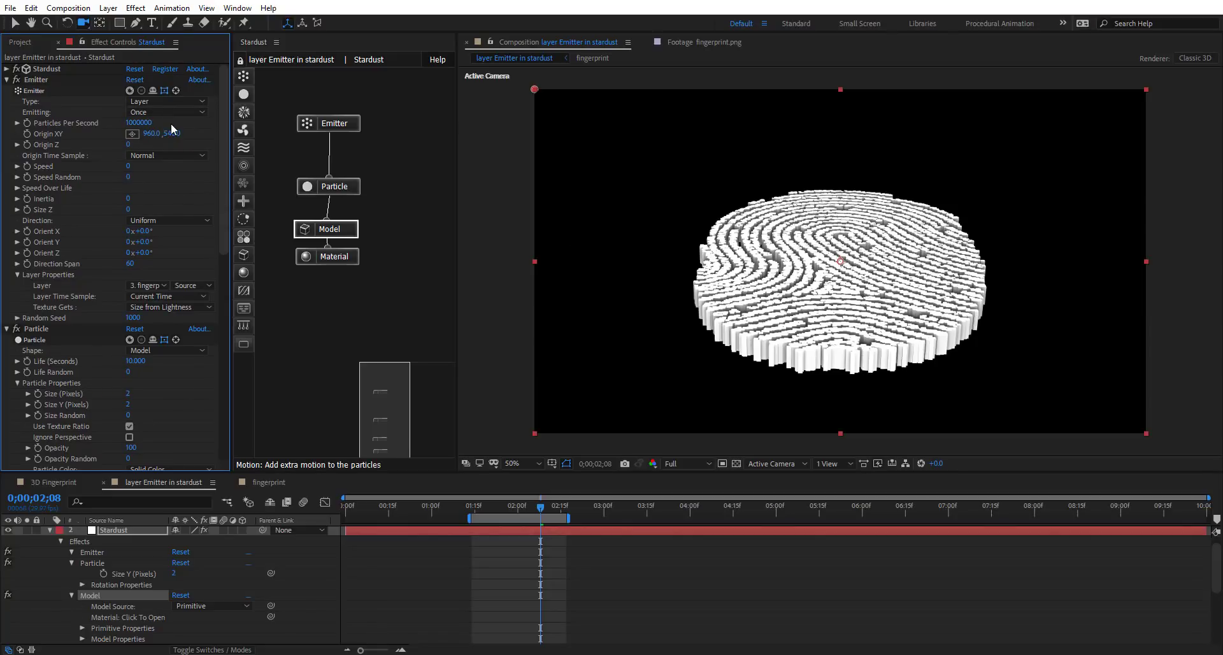
pyautogui.click(141, 123)
pyautogui.click(151, 123)
pyautogui.press('BackSpace')
pyautogui.click(180, 123)
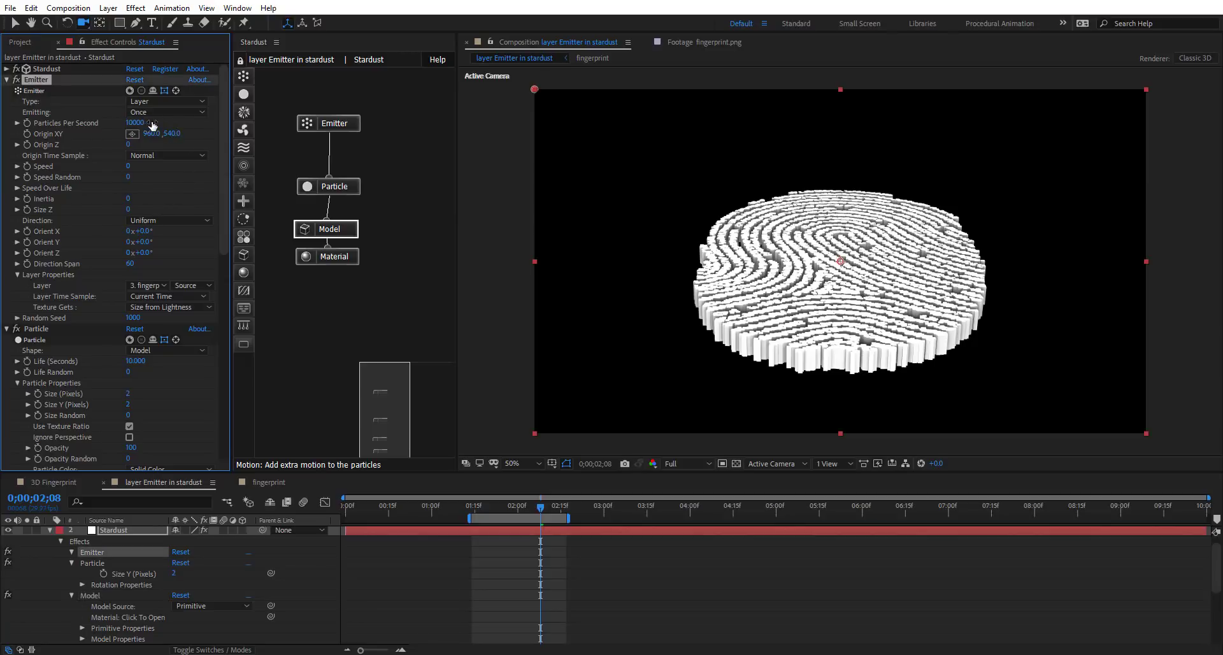
# Set the composition preview resolution to Half
pyautogui.click(698, 469)
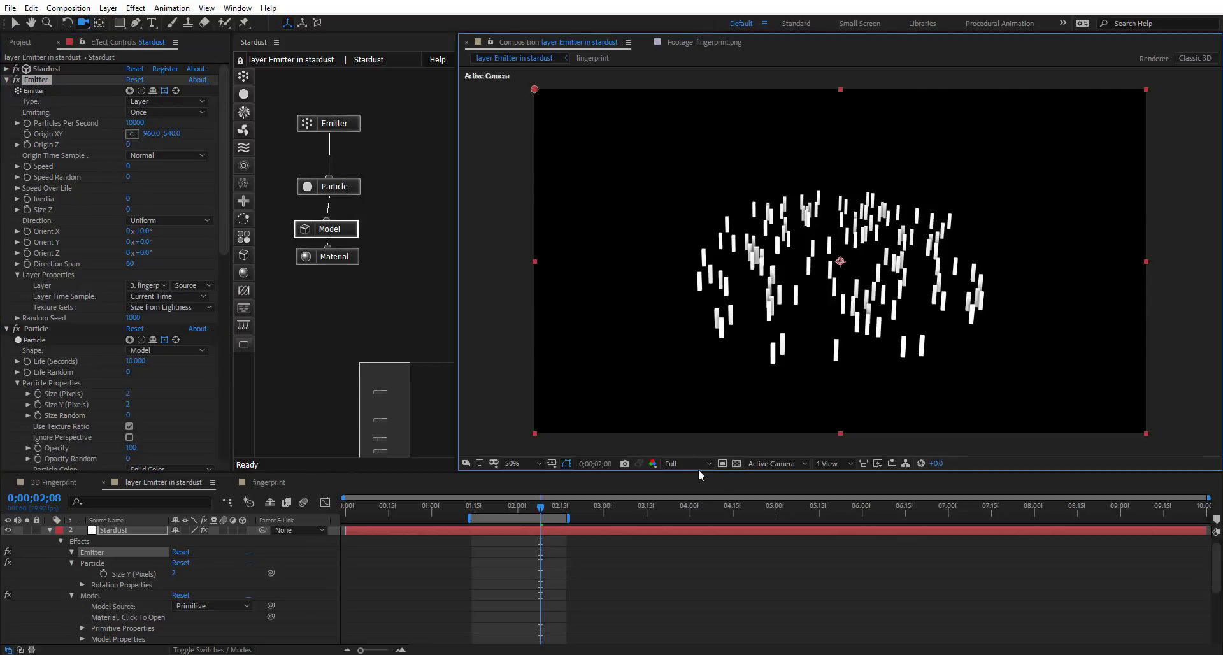
pyautogui.click(699, 465)
pyautogui.click(681, 508)
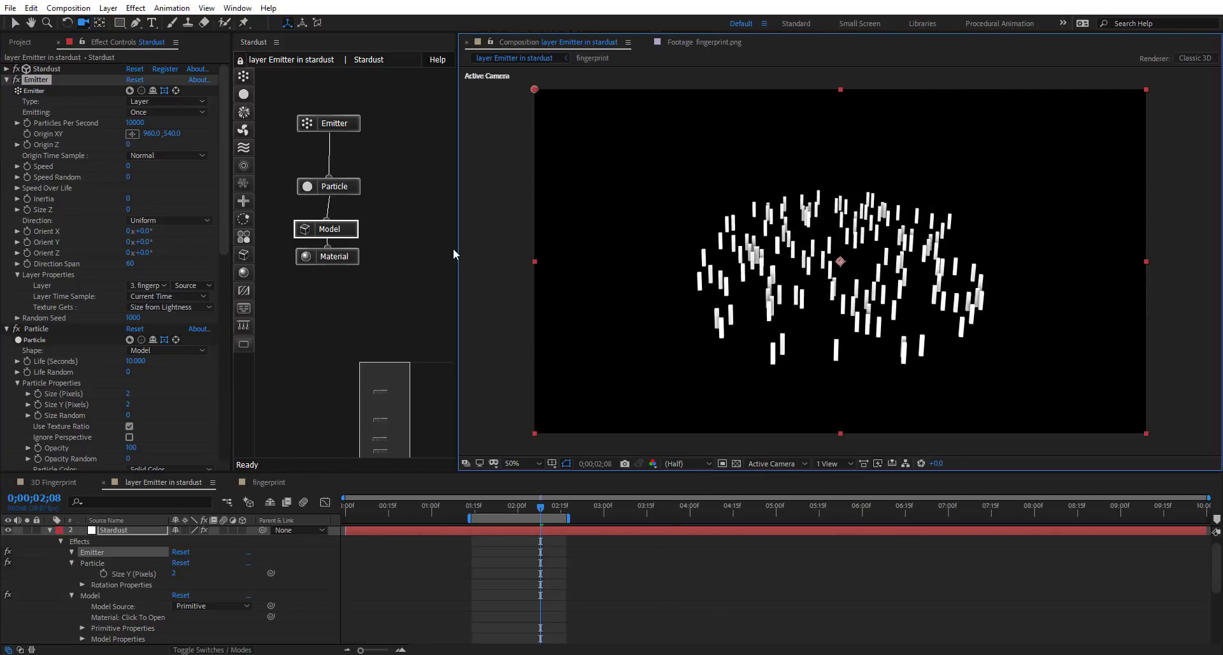
# Widen the Stardust node graph area and add a Turbulence node below the Material node
pyautogui.moveTo(457, 250); pyautogui.dragTo(476, 248)
pyautogui.moveTo(244, 165); pyautogui.dragTo(254, 165)
pyautogui.hotkey('ctrl', 'z')
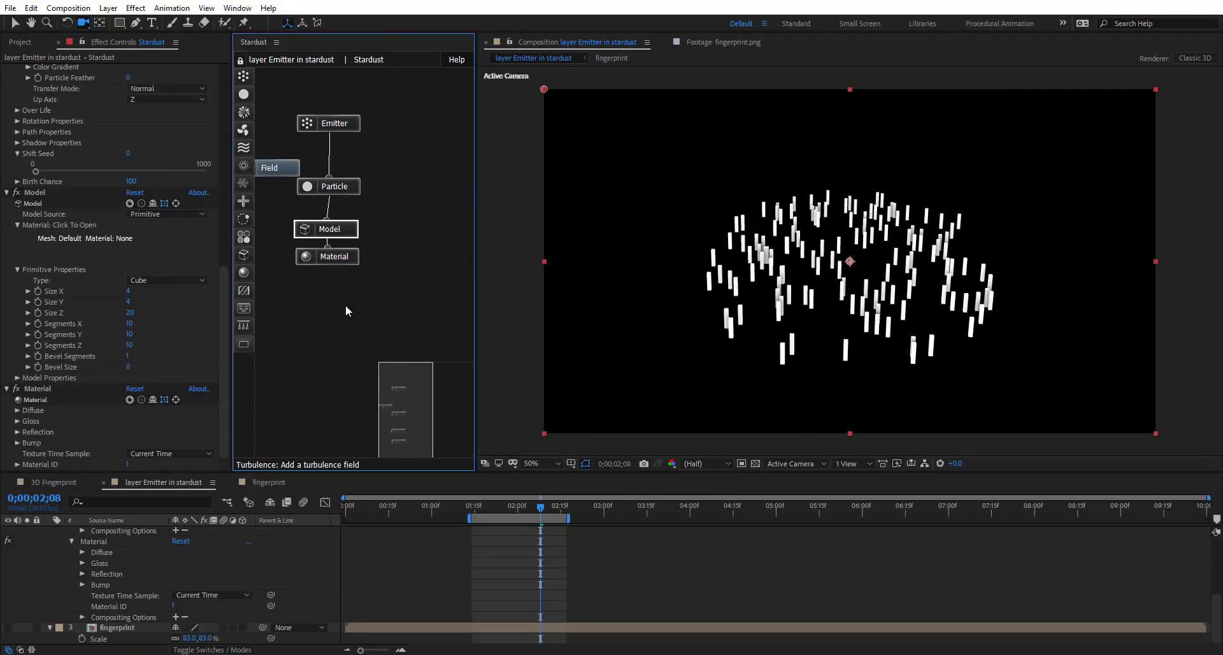
pyautogui.moveTo(244, 147); pyautogui.dragTo(353, 322)
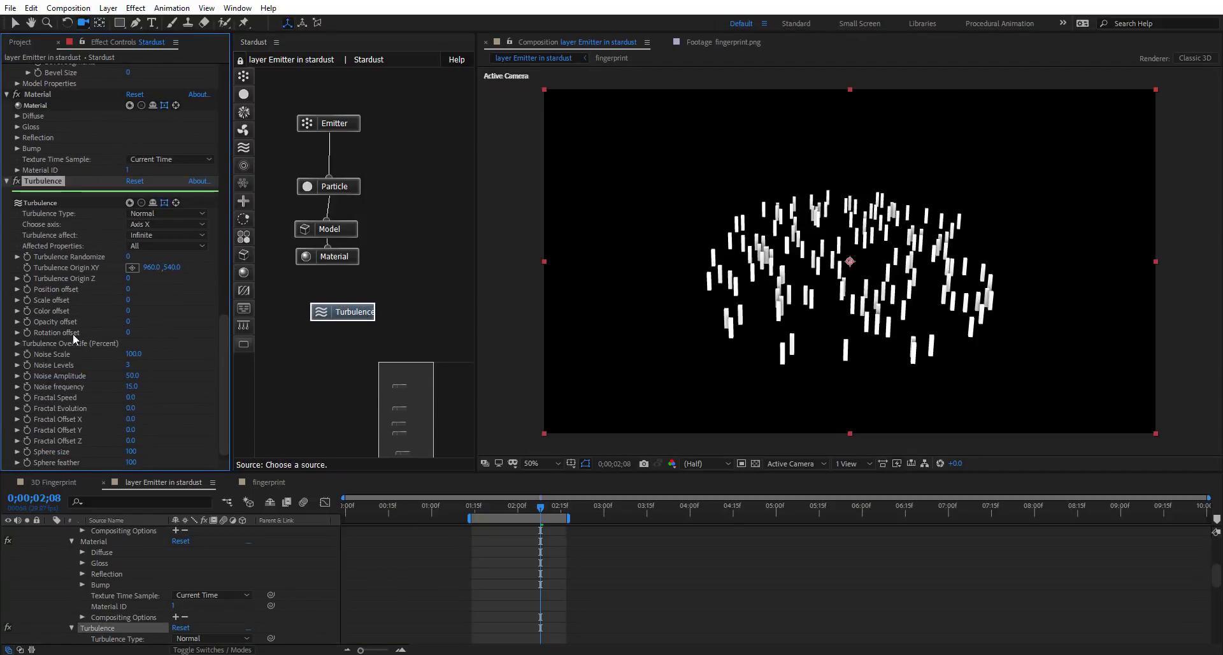
# Animate the Turbulence Position offset from 230 at 0;00;01;18 to 0 at 0;00;03;00 and apply Easy Ease to the keyframes
pyautogui.click(28, 289)
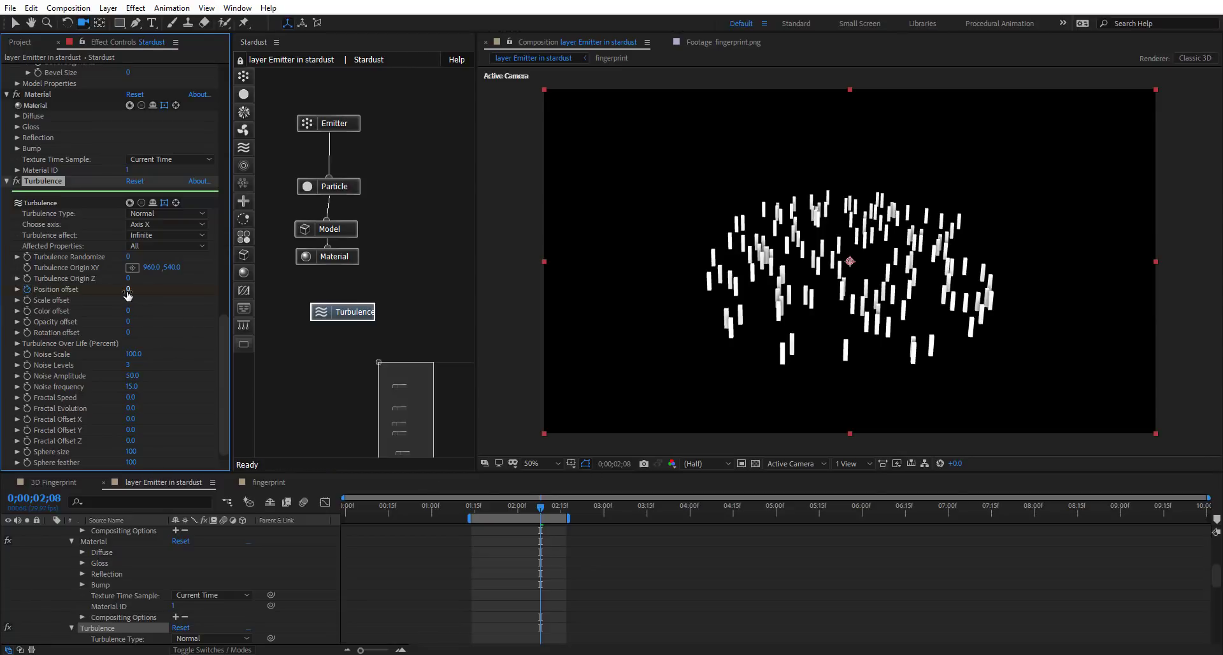
pyautogui.click(483, 506)
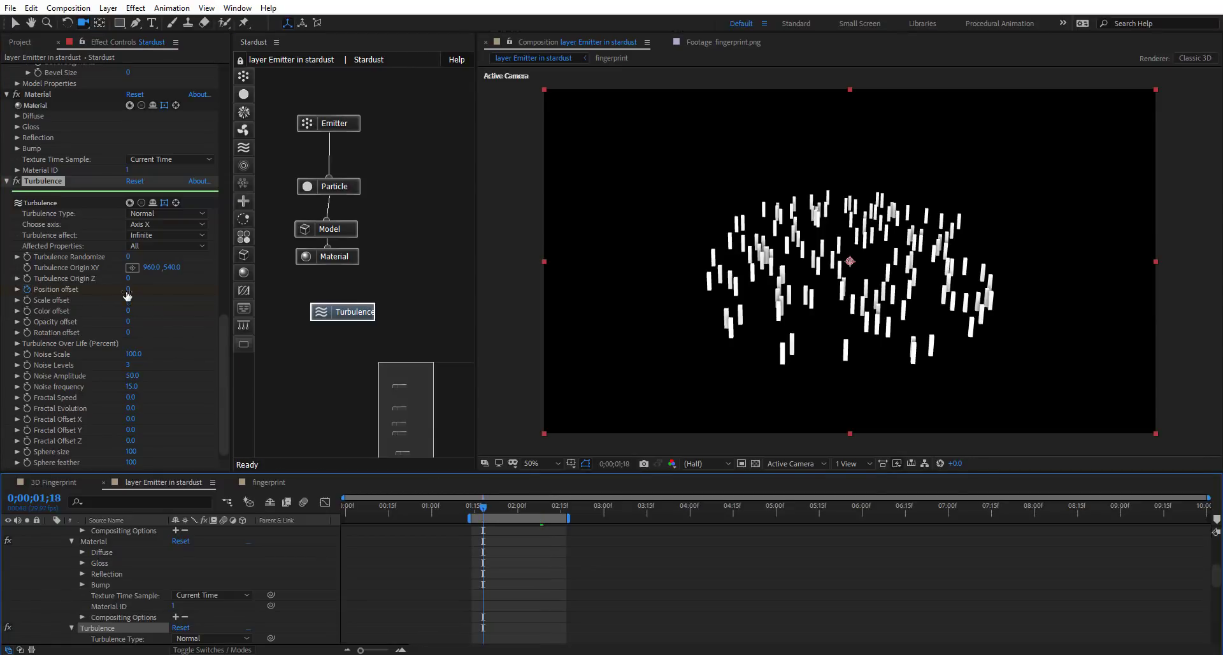
pyautogui.moveTo(128, 291); pyautogui.dragTo(137, 288)
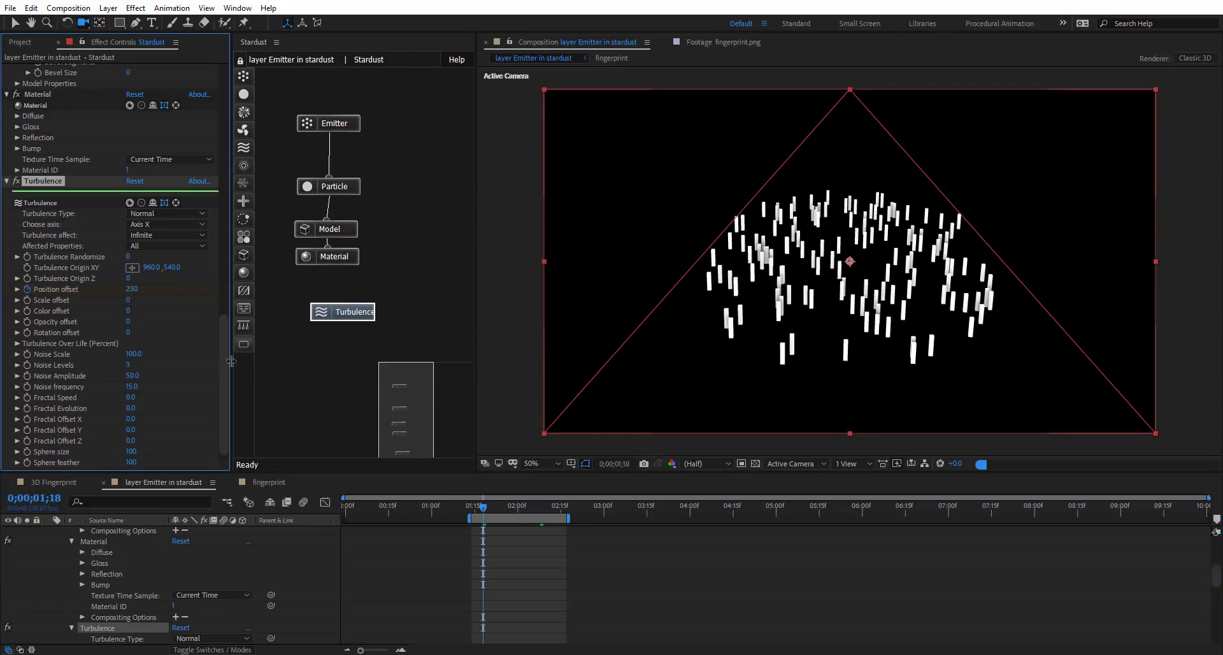
pyautogui.scroll(5, 535, 567)
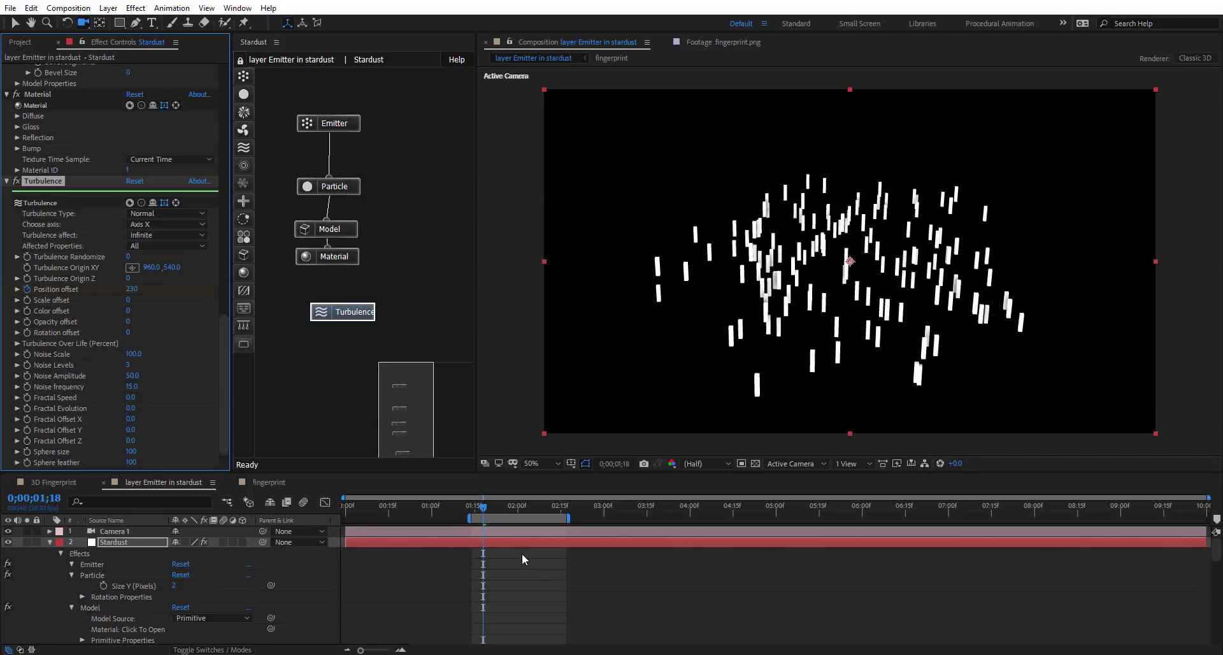
pyautogui.press('u')
pyautogui.moveTo(548, 558); pyautogui.dragTo(573, 564)
pyautogui.press('F9')
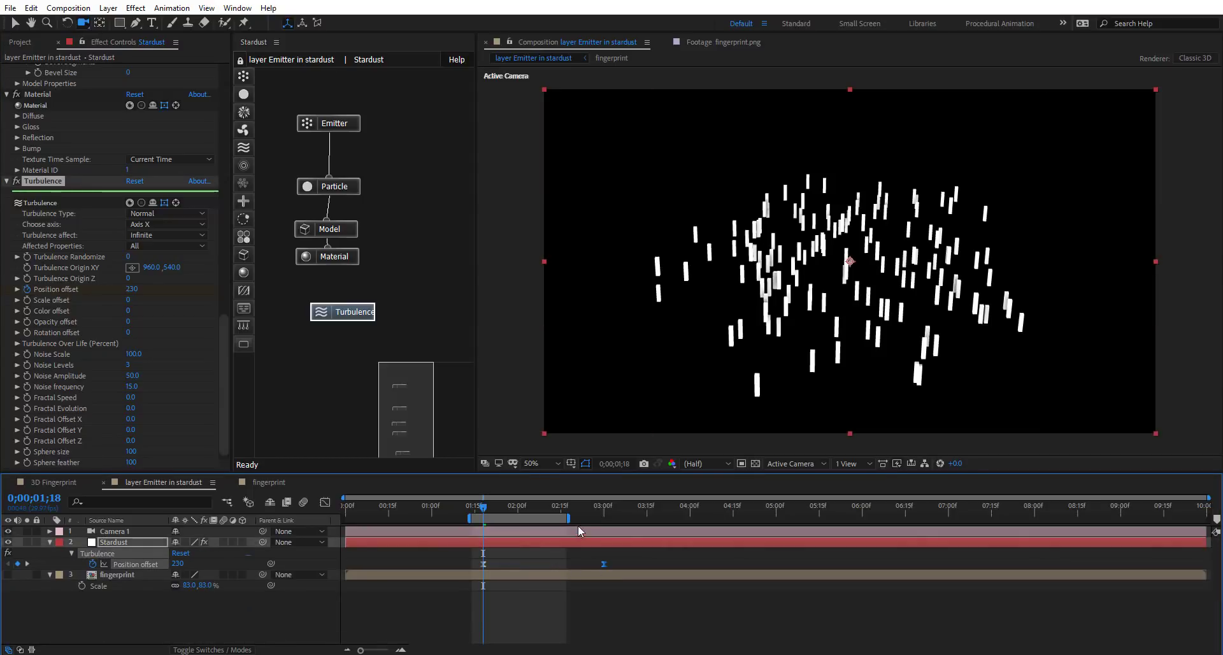
# Extend the work area end past 0;00;03;00 and set the emitter's Particles Per Second to 1000000
pyautogui.moveTo(569, 518); pyautogui.dragTo(626, 520)
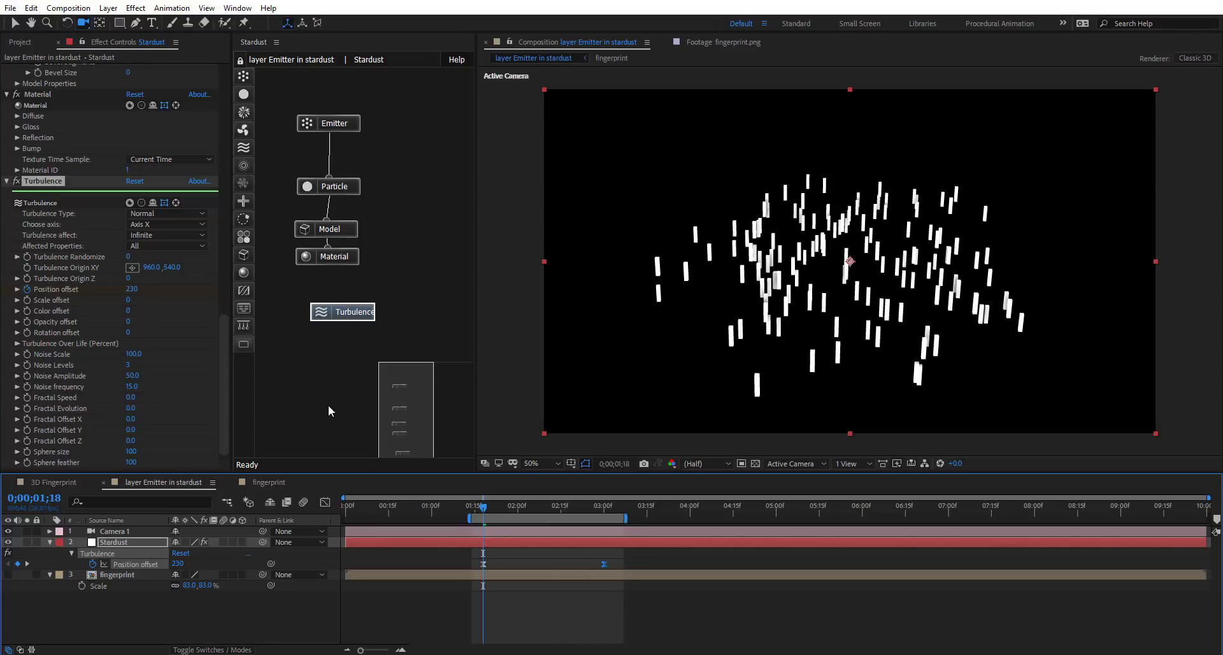
pyautogui.click(350, 123)
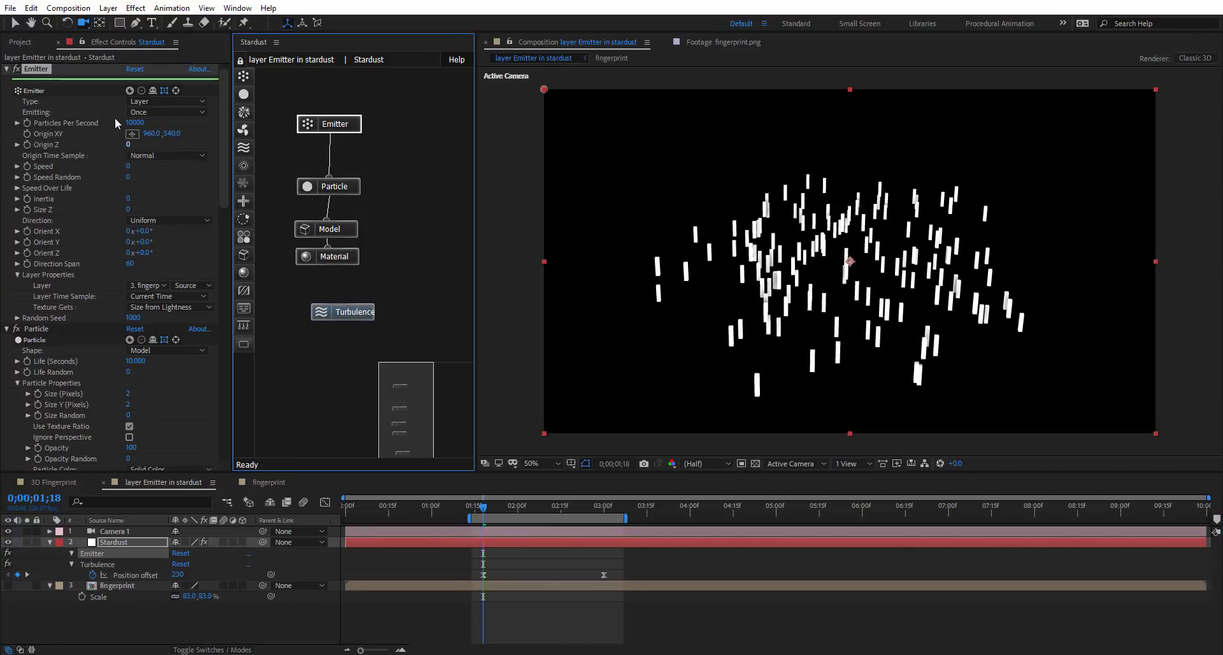
pyautogui.click(146, 123)
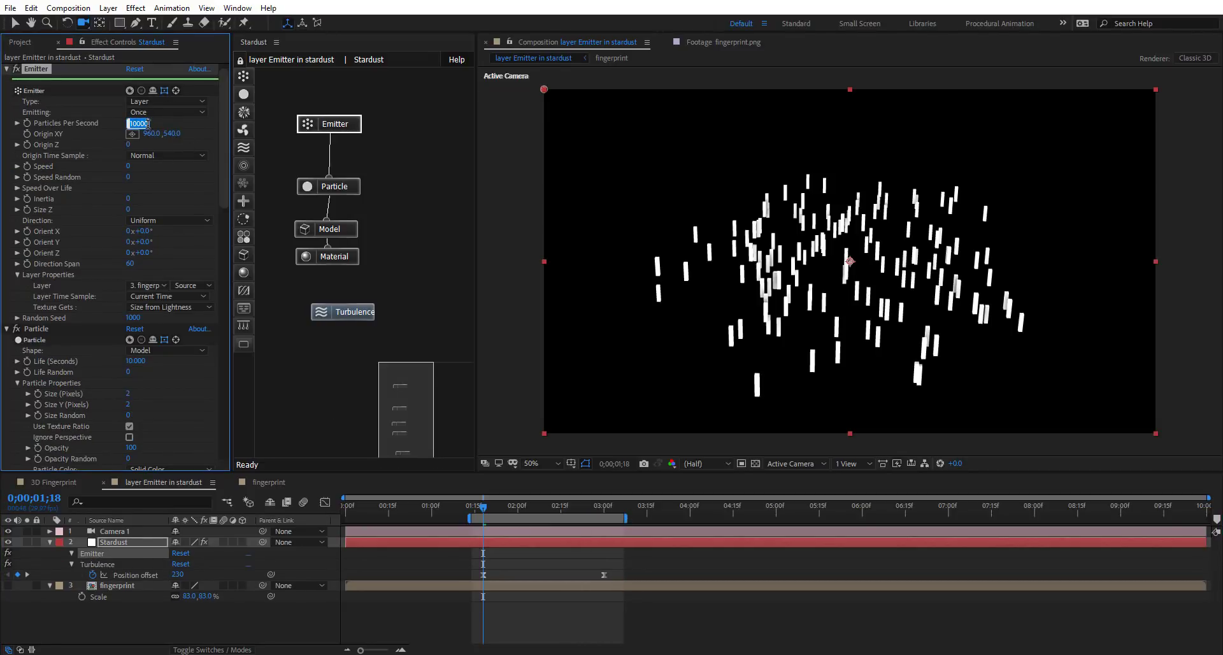
pyautogui.click(148, 123)
pyautogui.write('00')
pyautogui.press('Return')
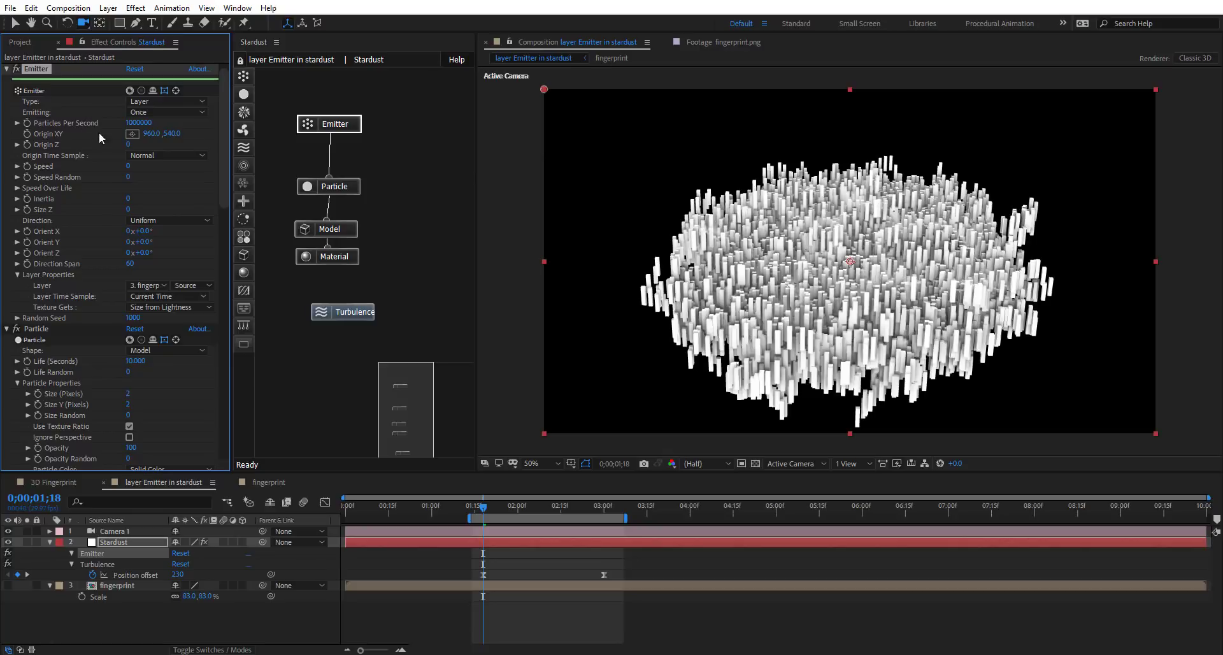
# Play back and scrub through the animated turbulence on the fingerprint particles
pyautogui.press('space')
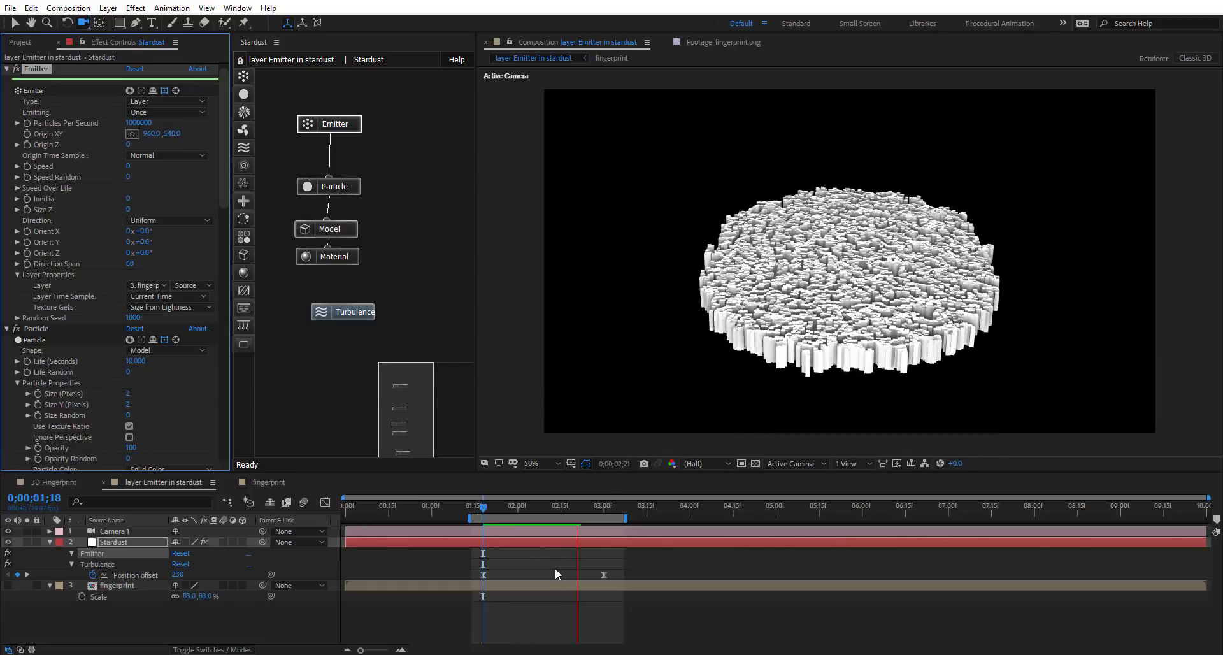
pyautogui.moveTo(484, 509); pyautogui.dragTo(584, 512)
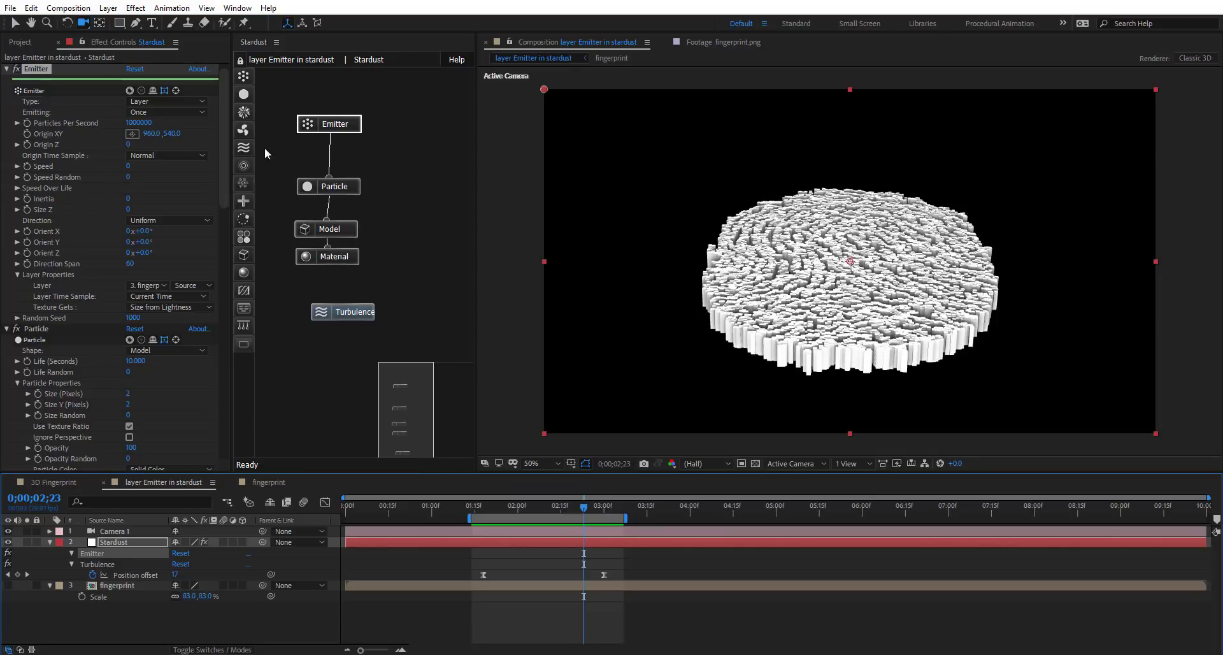
pyautogui.moveTo(589, 506)
pyautogui.mouseDown()
pyautogui.moveTo(488, 512)
pyautogui.moveTo(578, 512)
pyautogui.mouseUp()
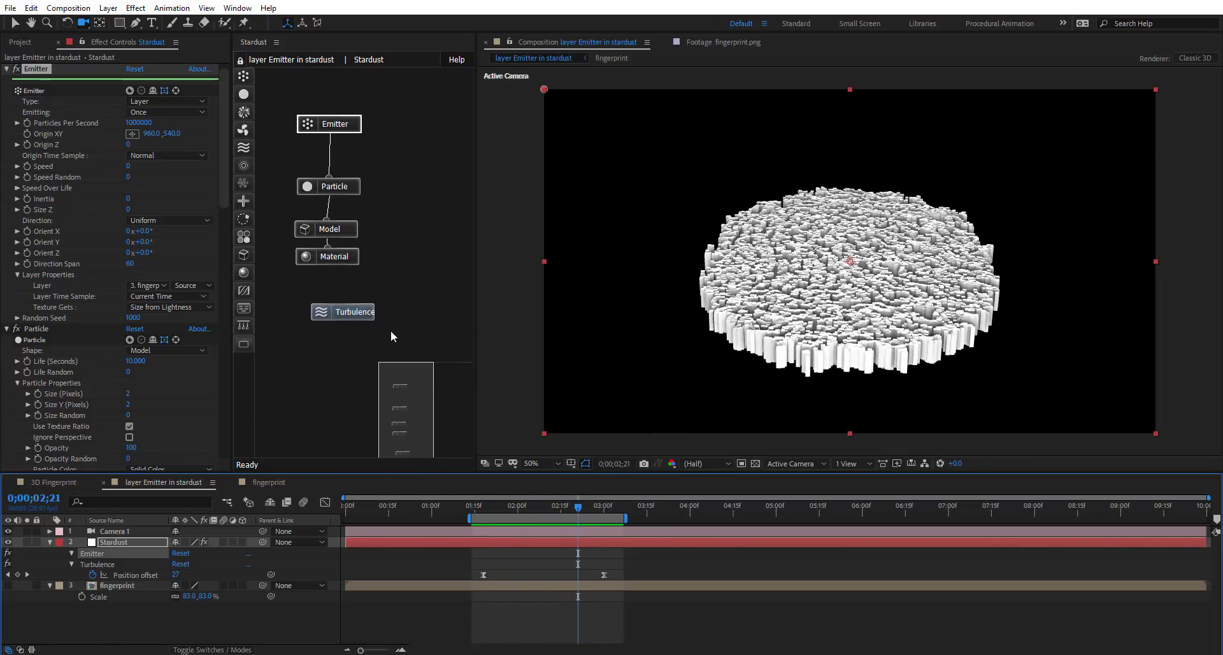
pyautogui.moveTo(575, 510); pyautogui.dragTo(616, 527)
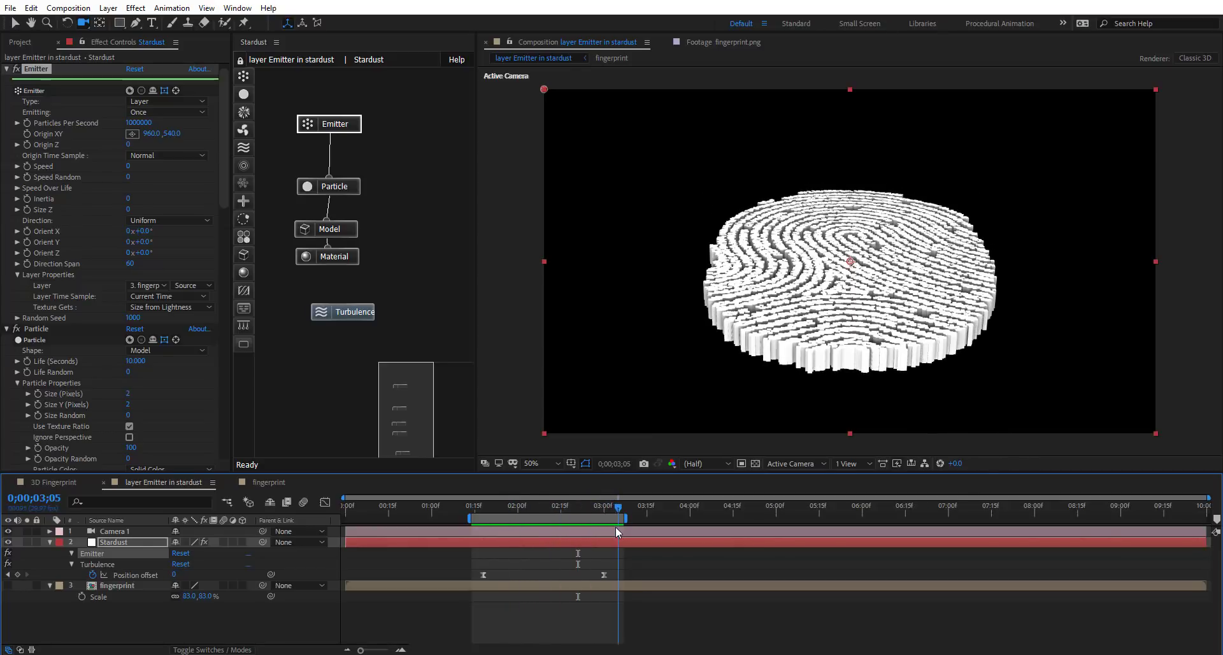
# Set the Turbulence node's Turbulence Type to Spherical and remove its Position offset keyframes
pyautogui.click(365, 315)
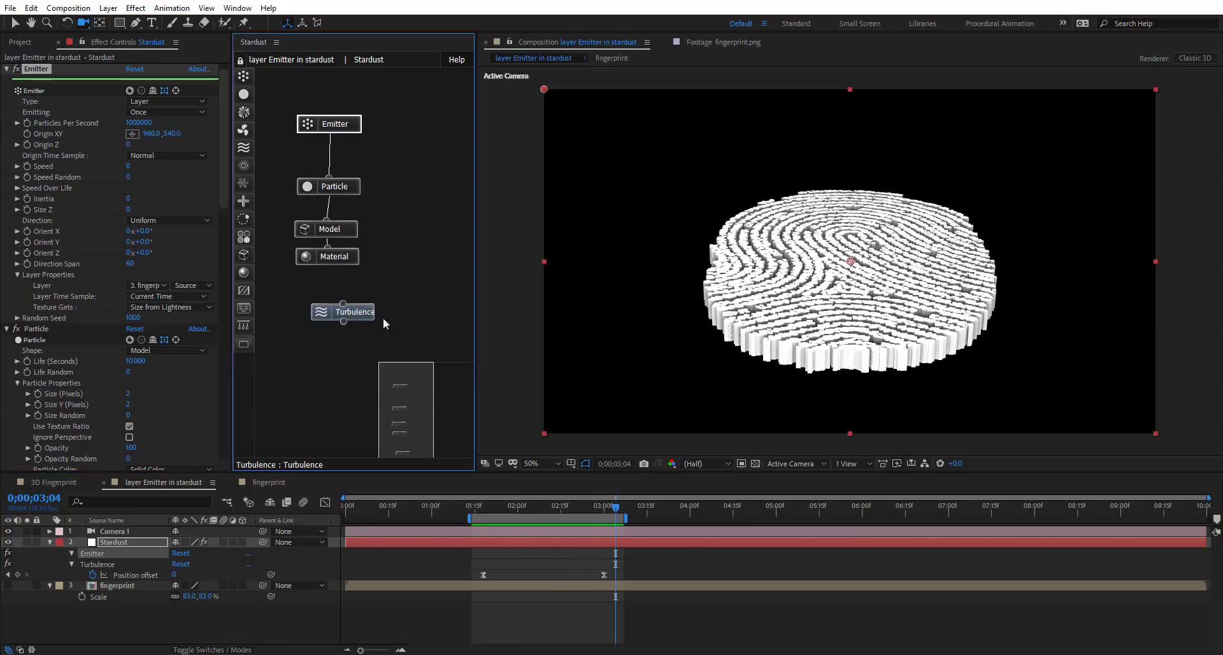
pyautogui.scroll(-8, 130, 369)
pyautogui.moveTo(223, 295); pyautogui.dragTo(226, 326)
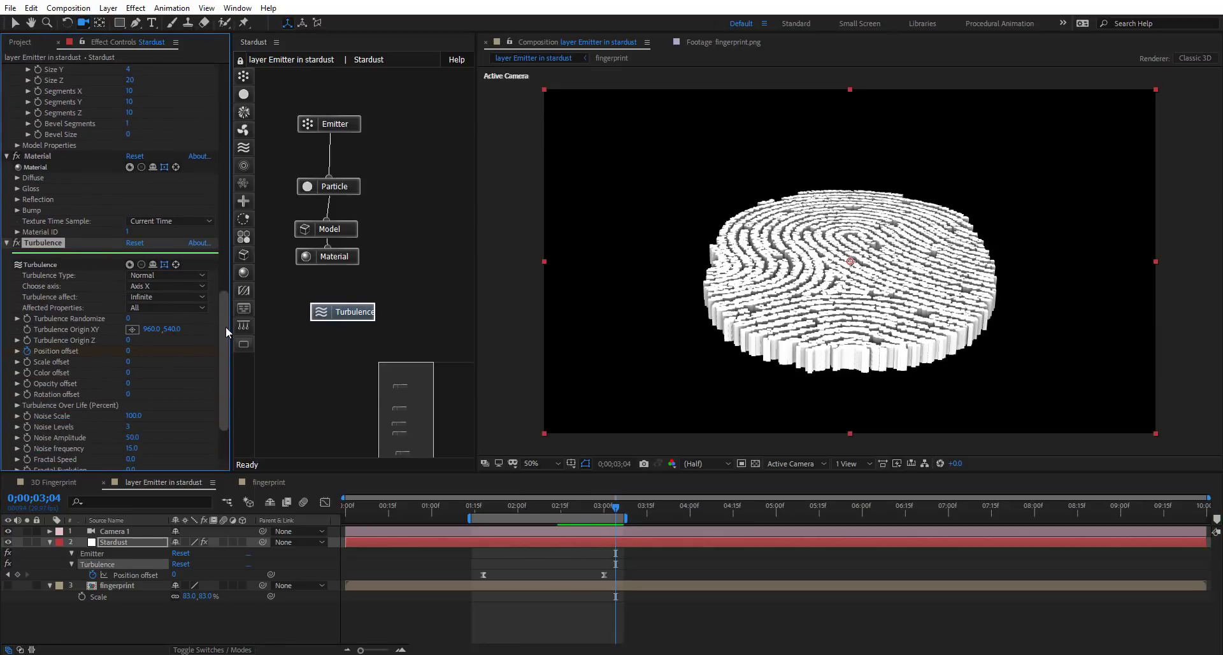
pyautogui.click(190, 274)
pyautogui.click(156, 300)
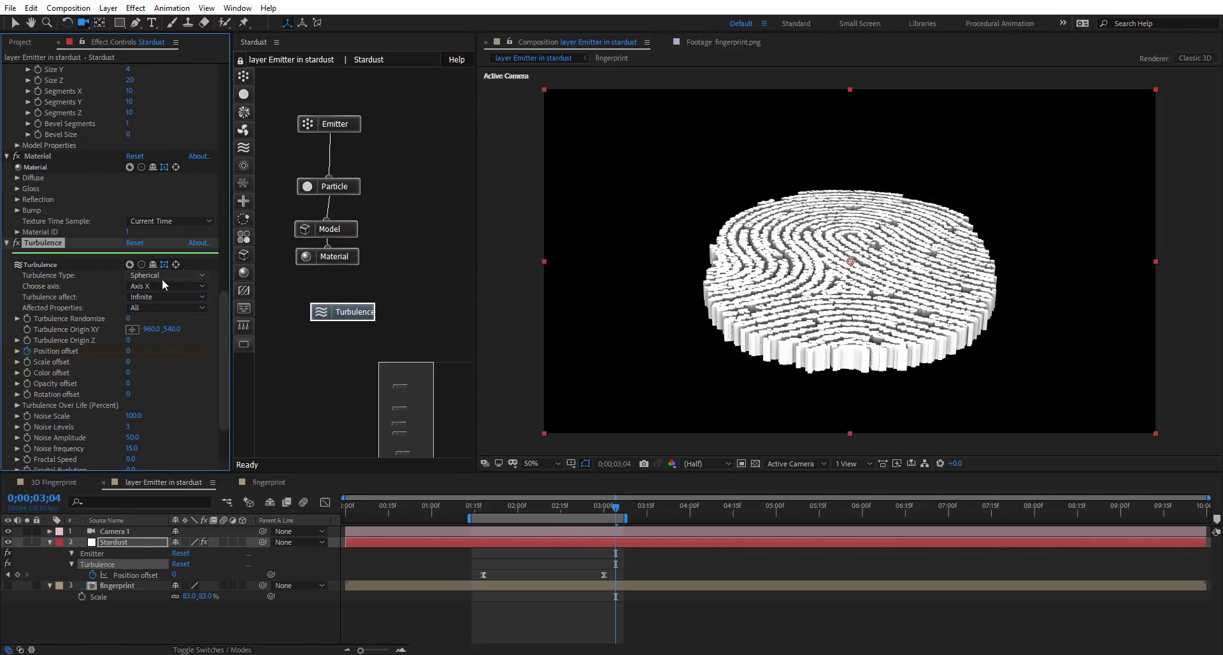
pyautogui.click(26, 351)
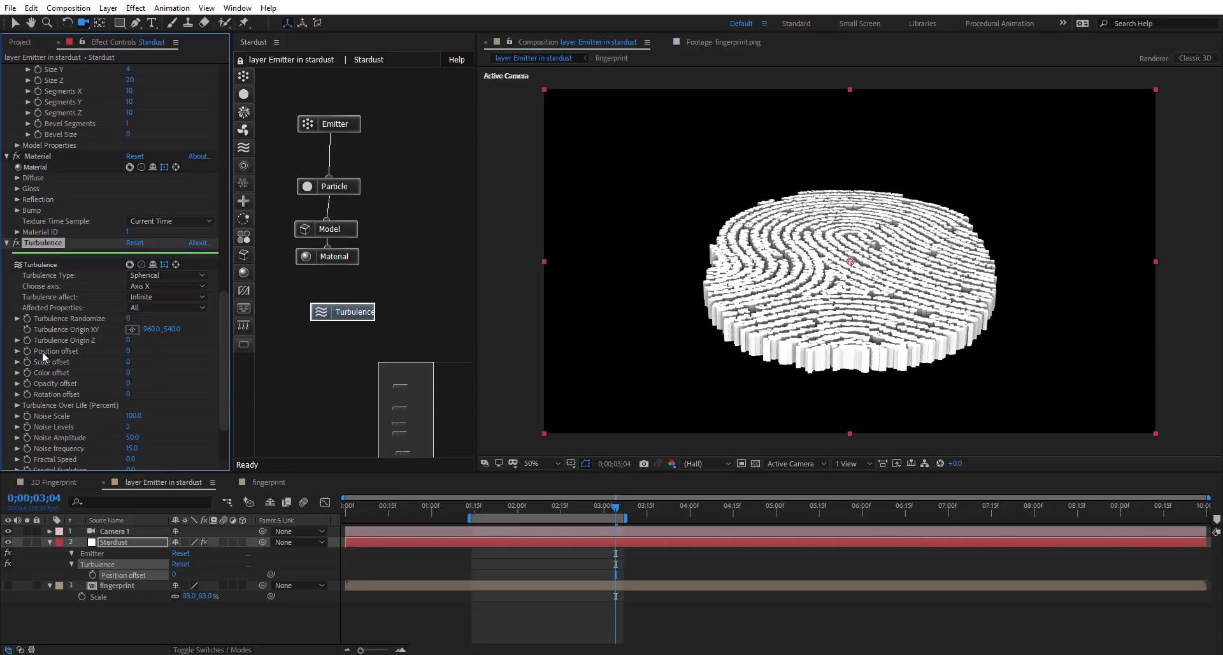
# Set the Turbulence node's Position offset to 180
pyautogui.click(127, 351)
pyautogui.write('100')
pyautogui.press('Return')
pyautogui.moveTo(221, 346)
pyautogui.mouseDown()
pyautogui.moveTo(221, 325)
pyautogui.moveTo(221, 337)
pyautogui.mouseUp()
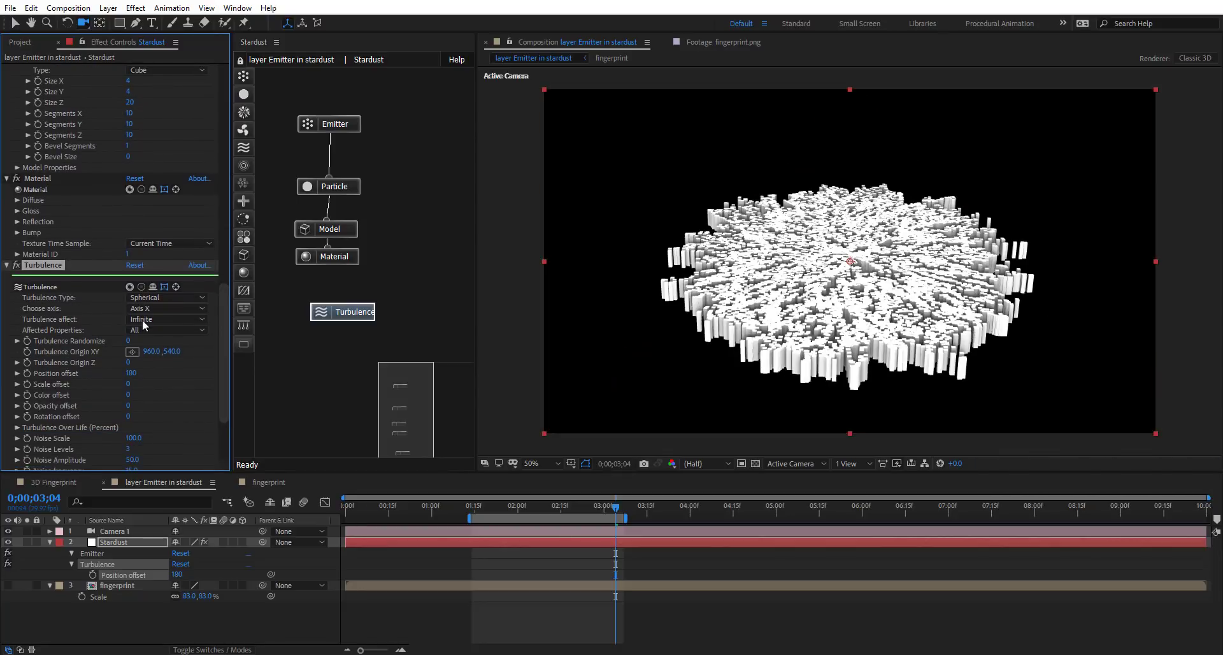
# Set the Turbulence Affect option to Sphere and place the turbulence origin at 874, 768 in the composition
pyautogui.click(191, 319)
pyautogui.click(185, 348)
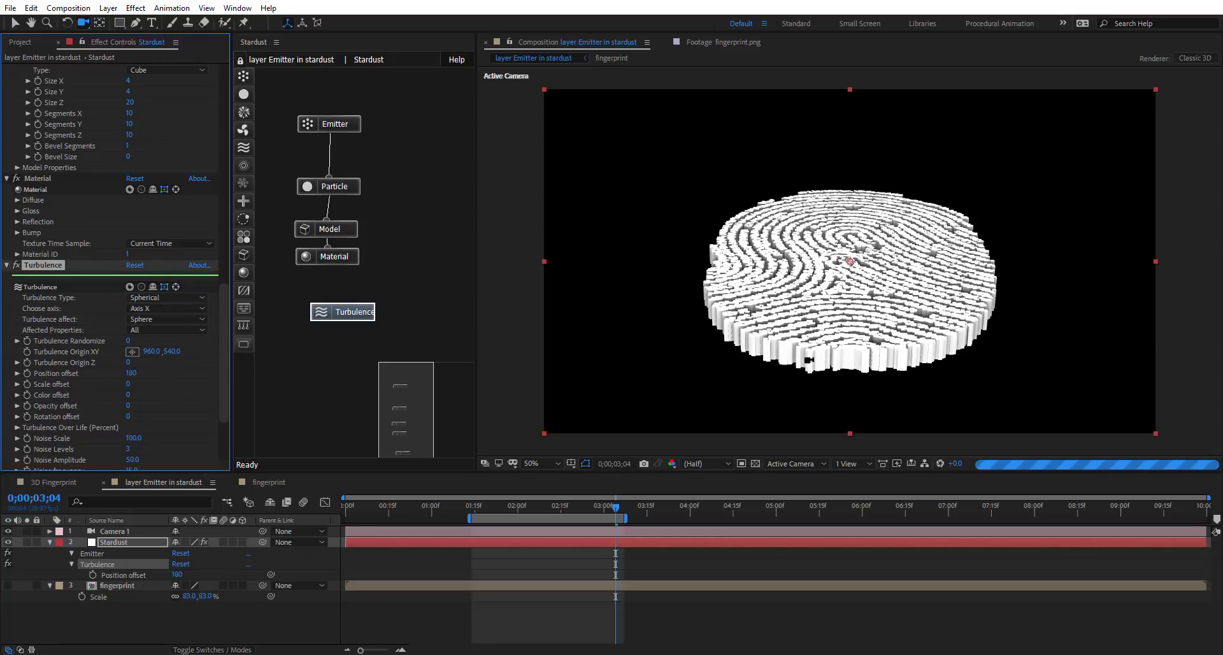
pyautogui.press('v')
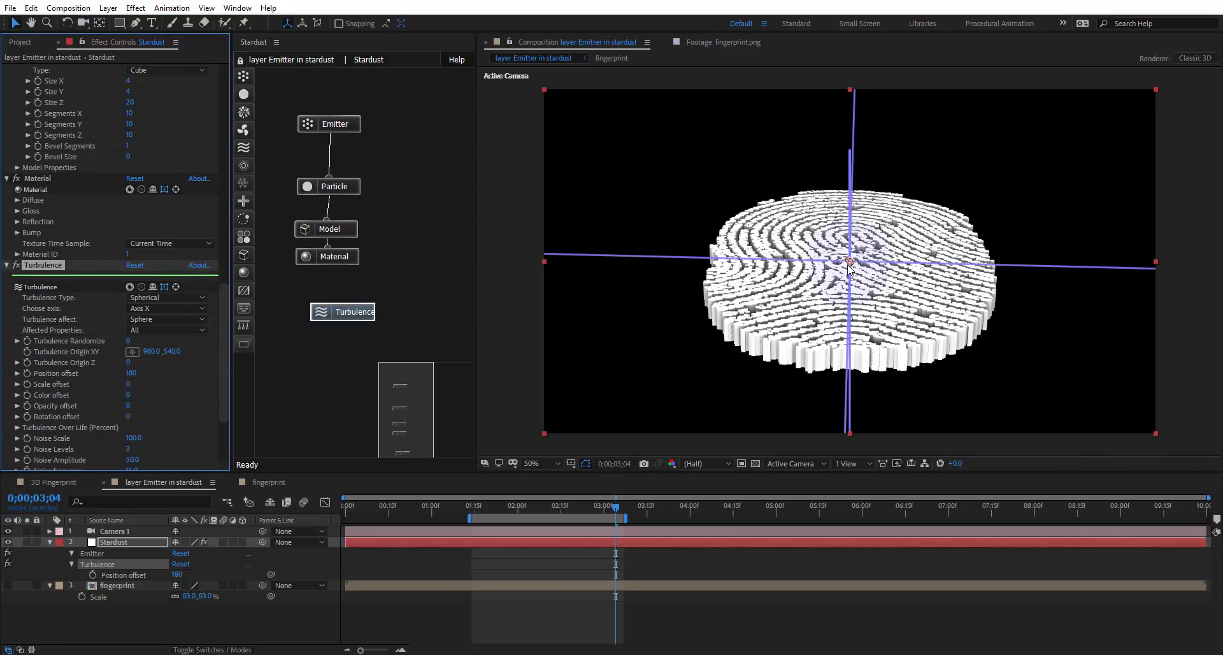
pyautogui.click(136, 352)
pyautogui.click(823, 334)
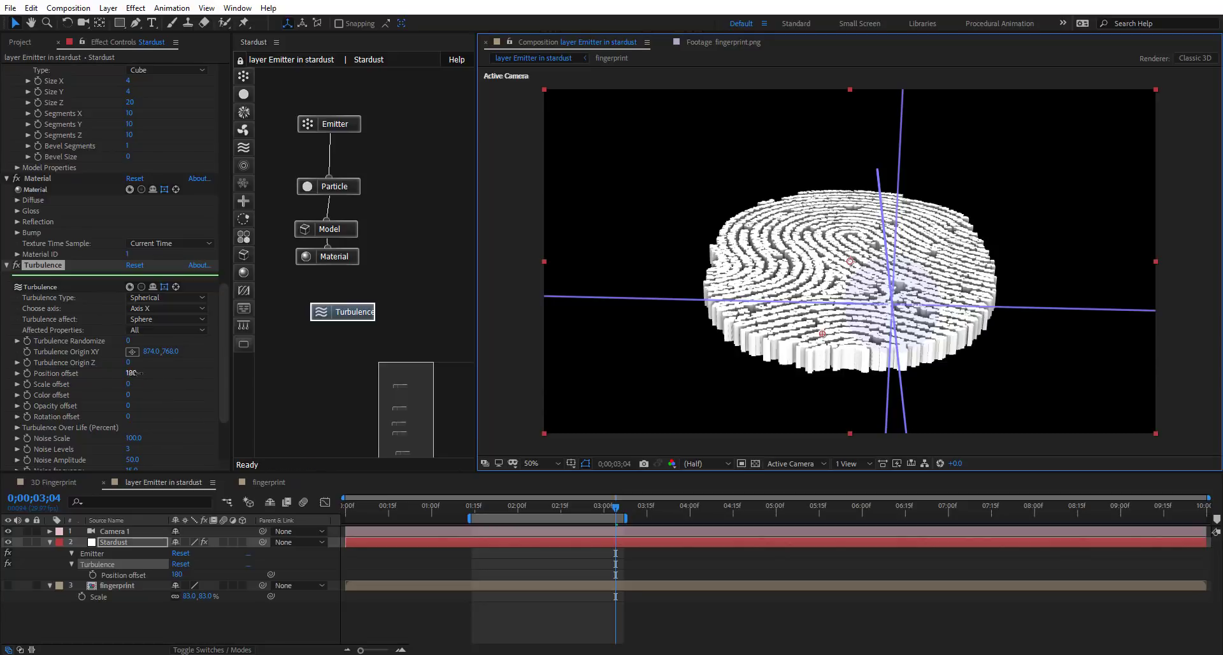
# Set the turbulence Position offset to 1500 and Turbulence Randomize to 41
pyautogui.moveTo(131, 373); pyautogui.dragTo(276, 373)
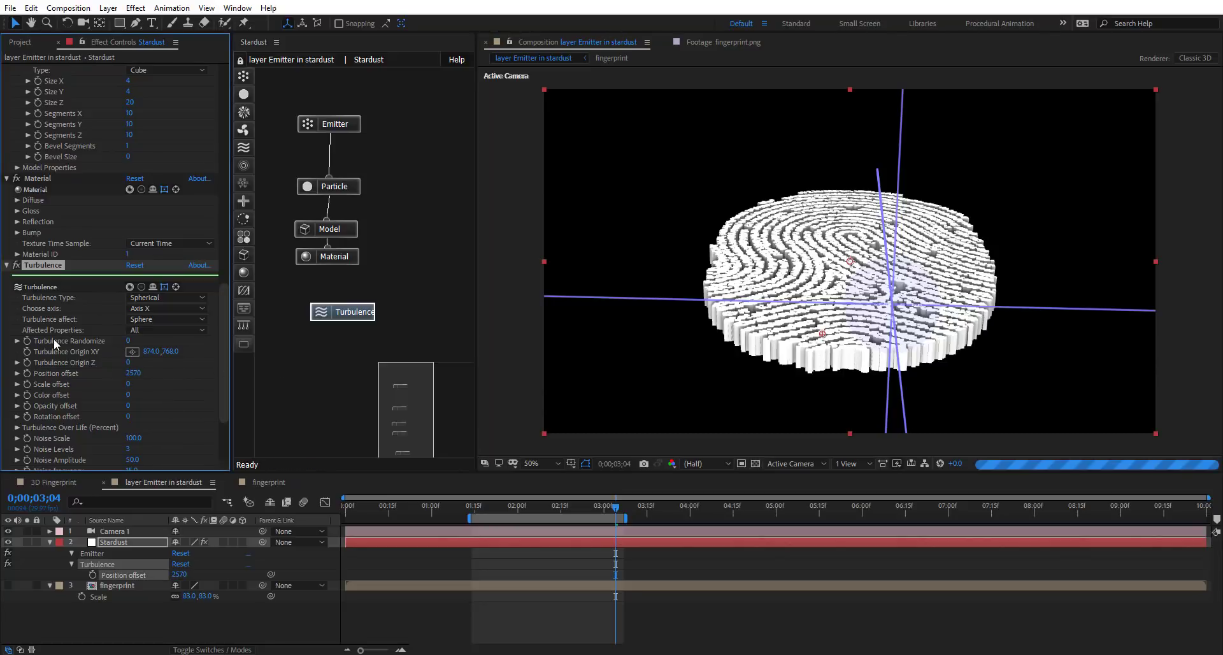
pyautogui.click(131, 373)
pyautogui.write('1500')
pyautogui.press('Return')
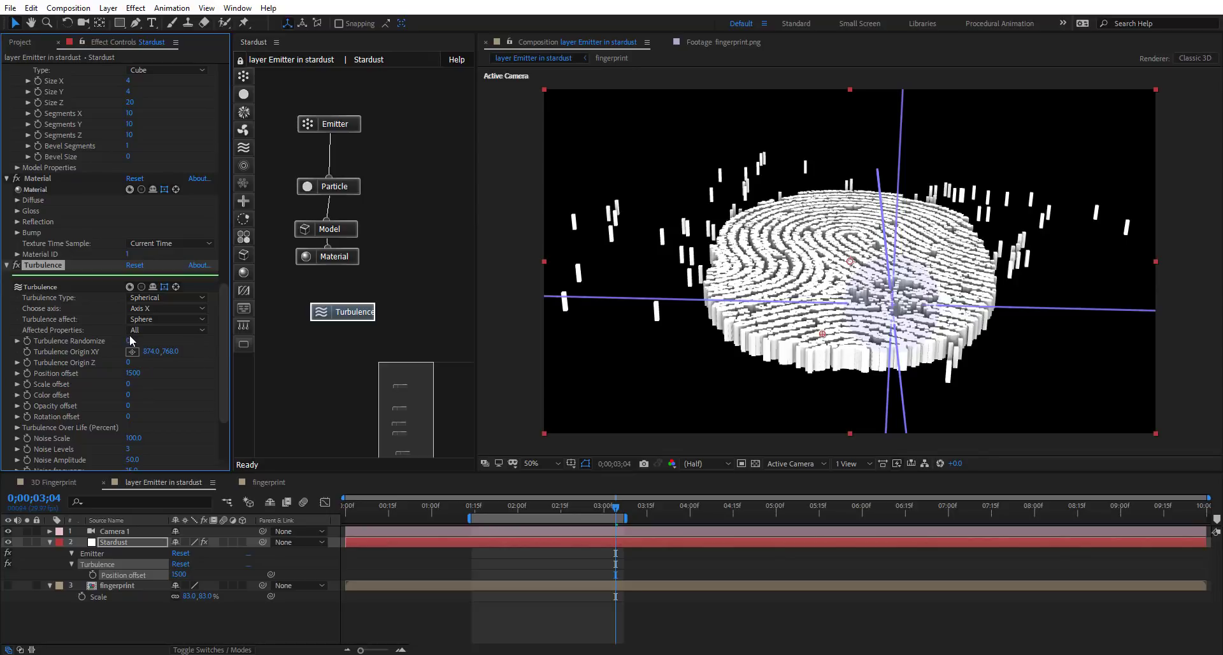
pyautogui.moveTo(129, 342); pyautogui.dragTo(156, 341)
# Move the turbulence origin to 608, 824 and set the Sphere size to 300
pyautogui.moveTo(823, 338); pyautogui.dragTo(739, 356)
pyautogui.scroll(-2, 224, 421)
pyautogui.scroll(-2, 225, 422)
pyautogui.moveTo(128, 431); pyautogui.dragTo(128, 432)
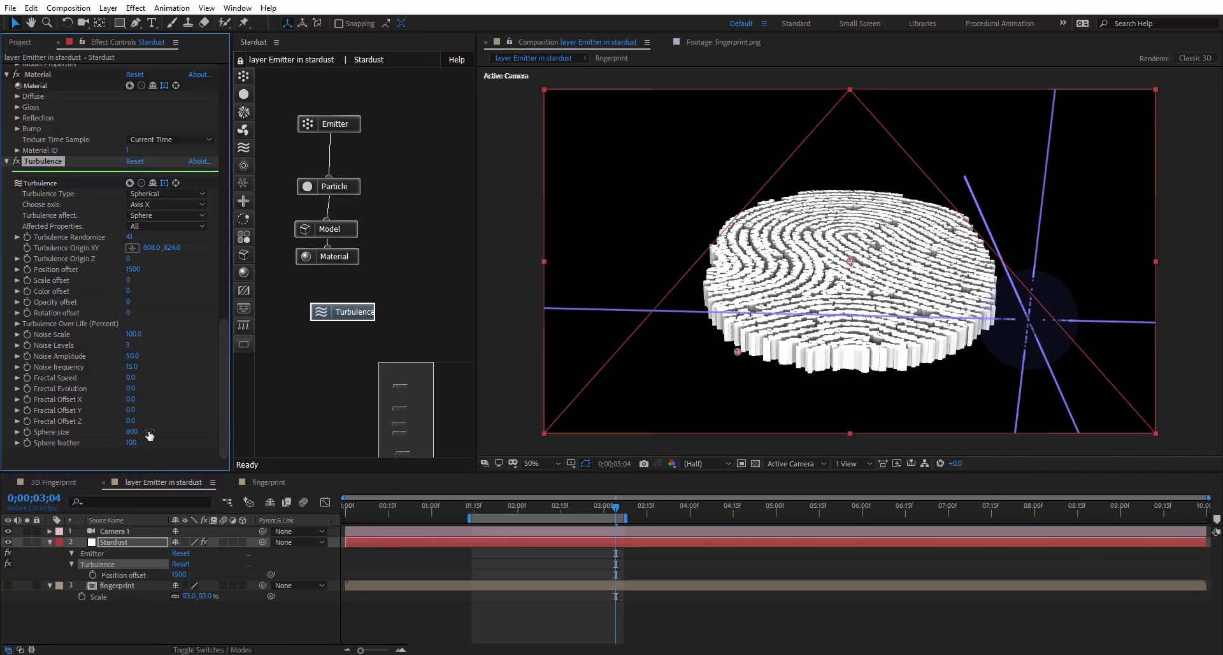
pyautogui.click(132, 432)
pyautogui.write('300')
pyautogui.press('Return')
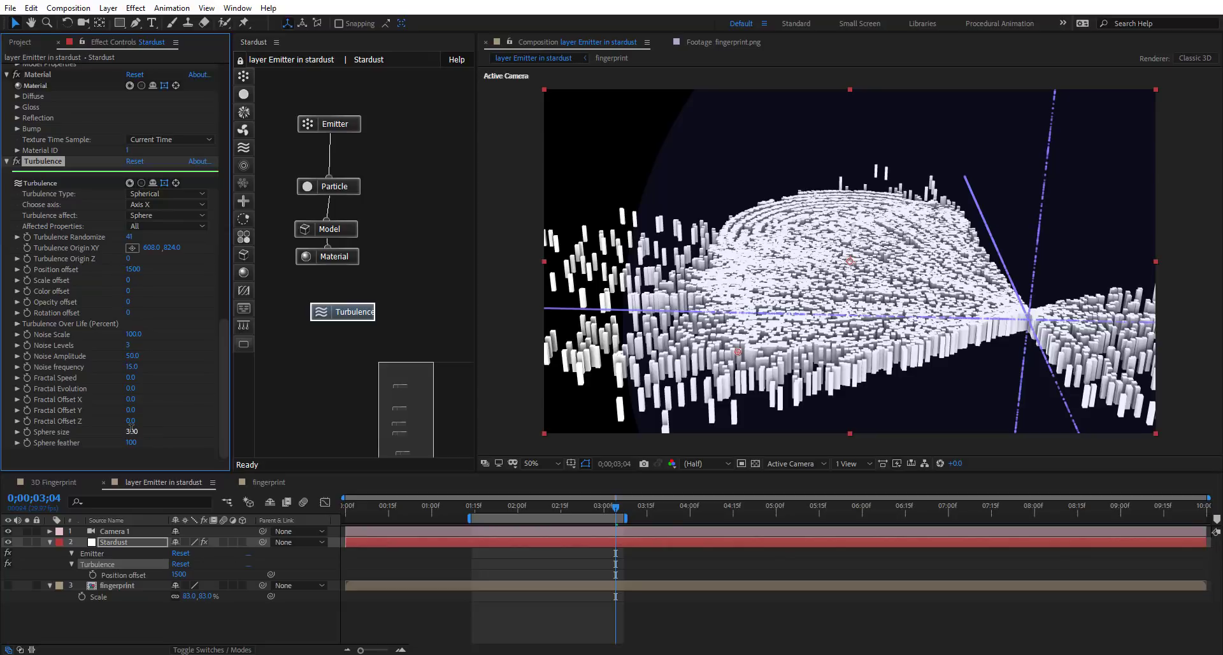
# Reposition the turbulence origin so its sphere covers the front part of the fingerprint
pyautogui.click(132, 247)
pyautogui.click(738, 361)
pyautogui.moveTo(729, 407); pyautogui.dragTo(891, 385)
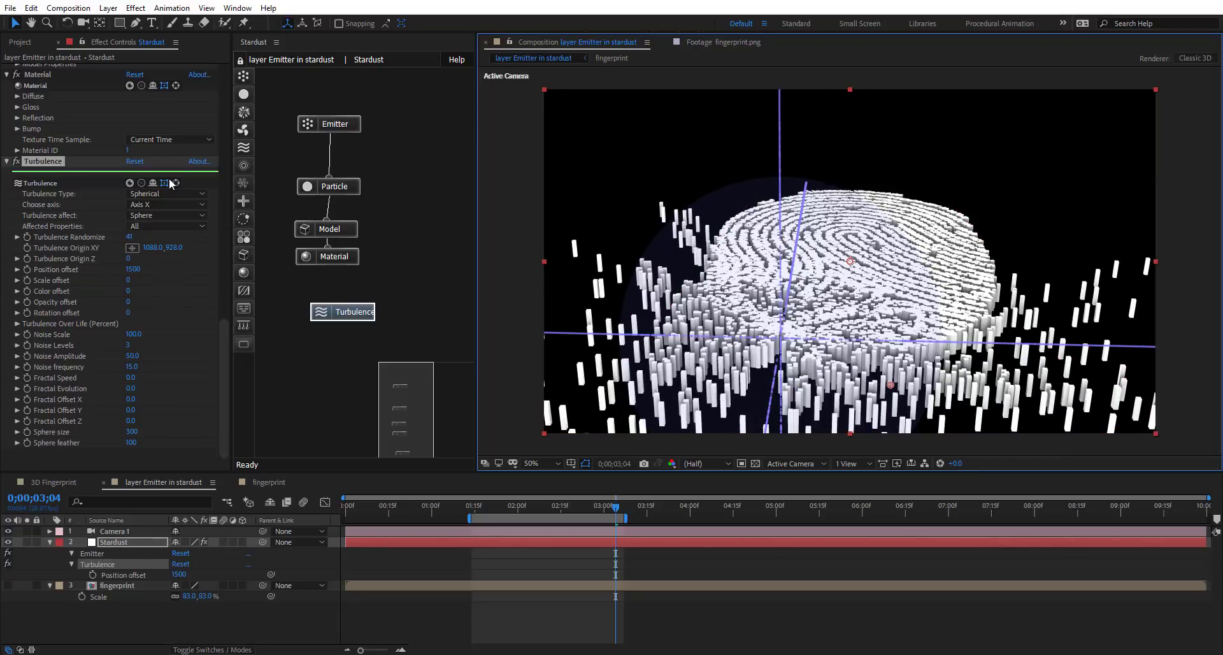
# Compare with the 3D Fingerprint composition, return to the layer Emitter composition, and realign the Turbulence node below the Material node
pyautogui.click(45, 484)
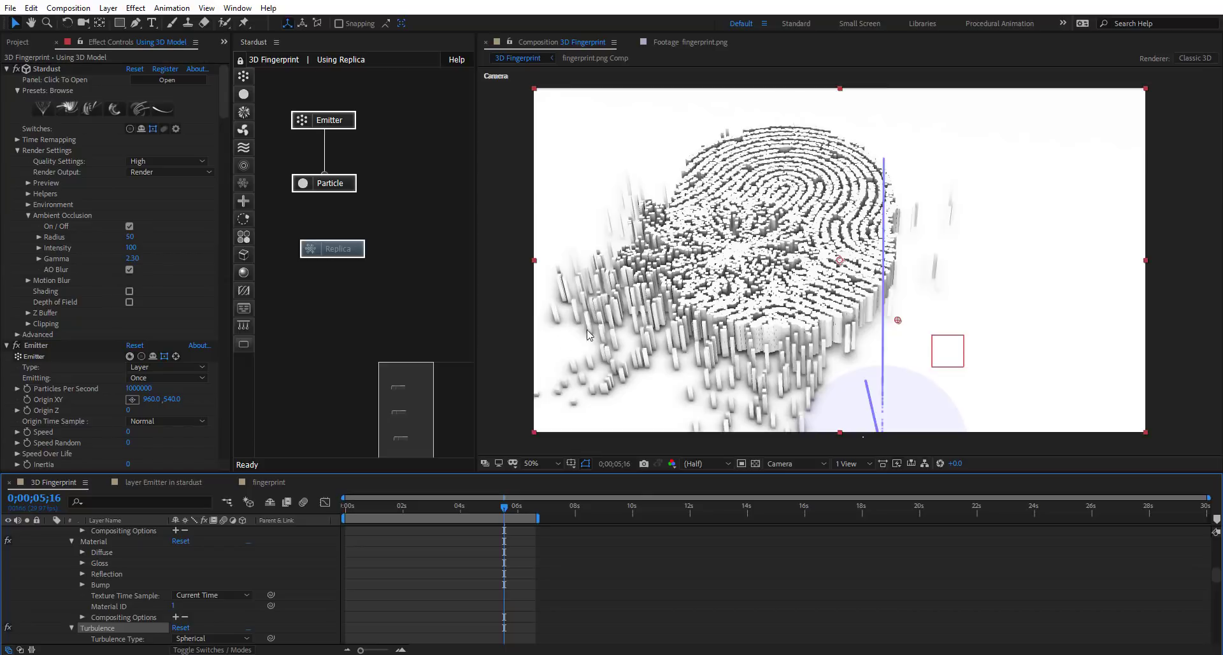
pyautogui.click(185, 482)
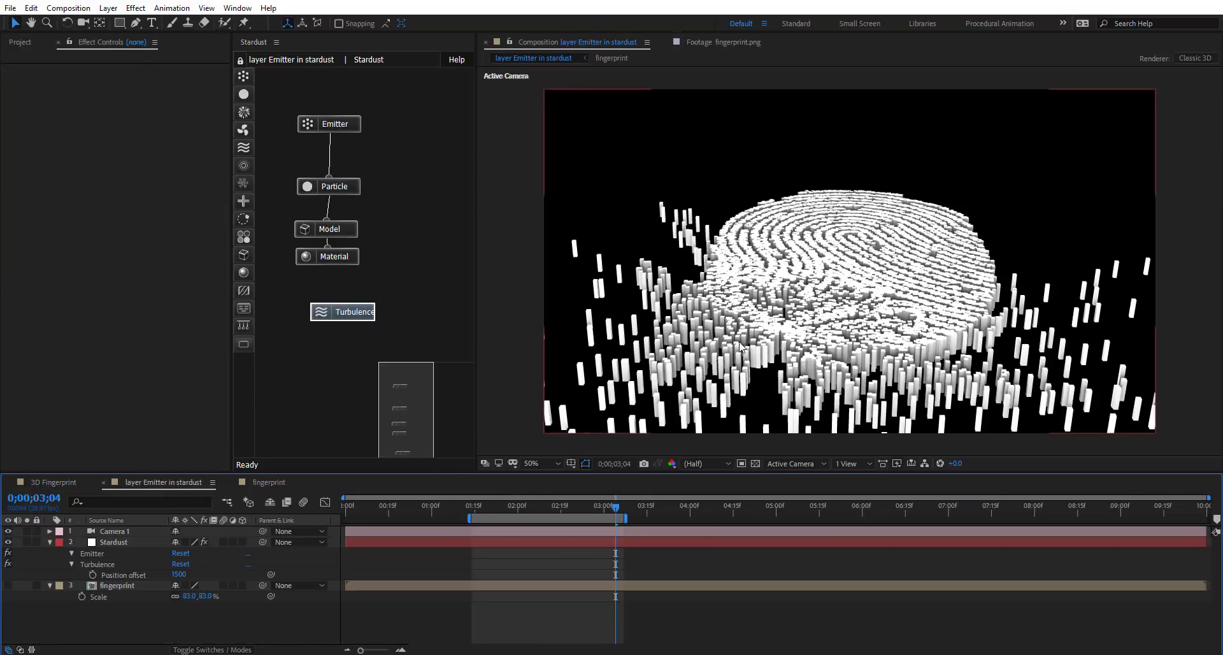
pyautogui.click(400, 311)
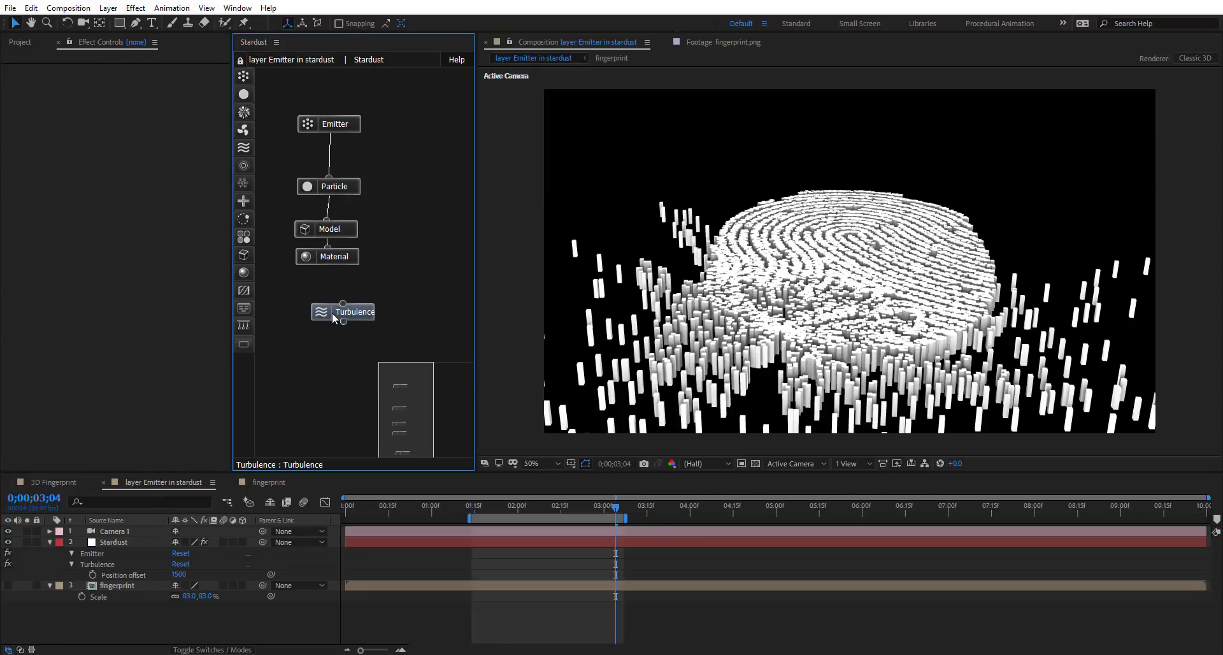
pyautogui.moveTo(331, 312); pyautogui.dragTo(315, 324)
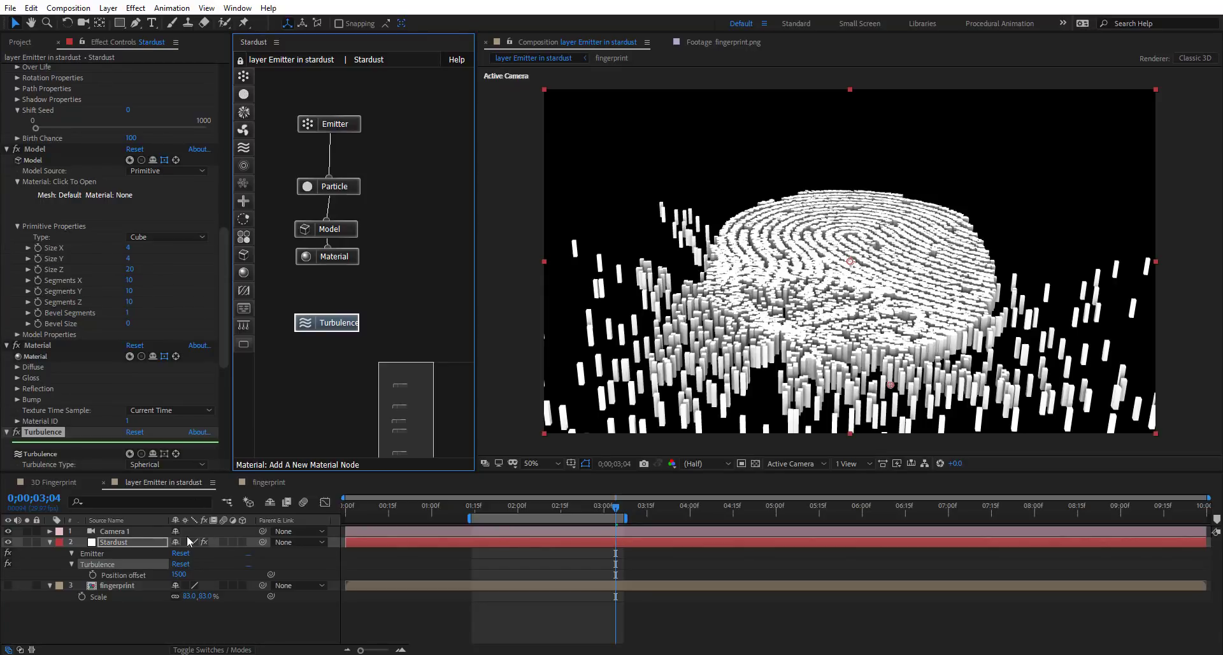
# Add a second Emitter node with a connected Particle node beside the existing node chain
pyautogui.moveTo(243, 76); pyautogui.dragTo(408, 127)
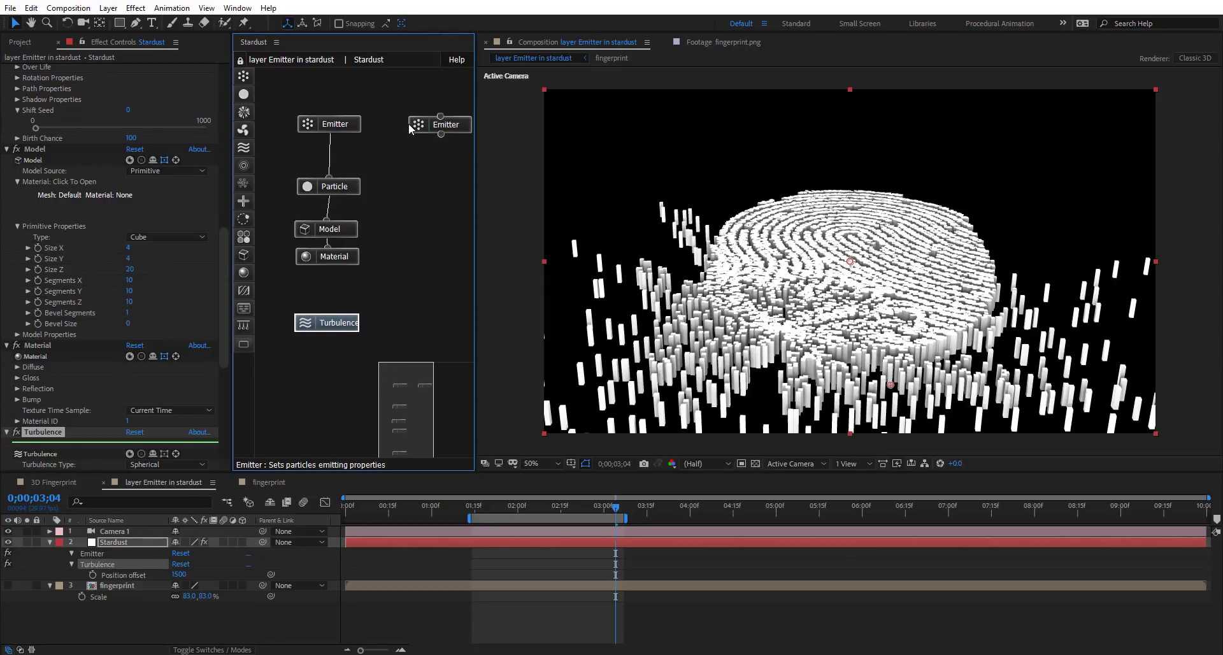
pyautogui.moveTo(243, 94); pyautogui.dragTo(451, 177)
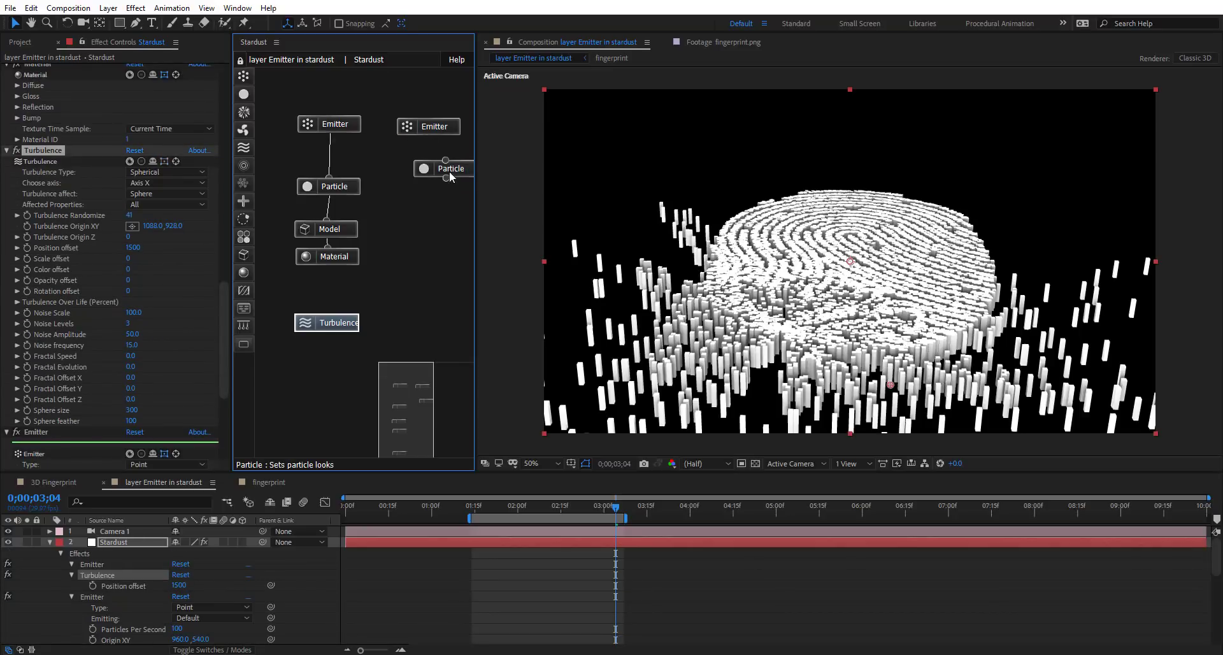
pyautogui.click(446, 125)
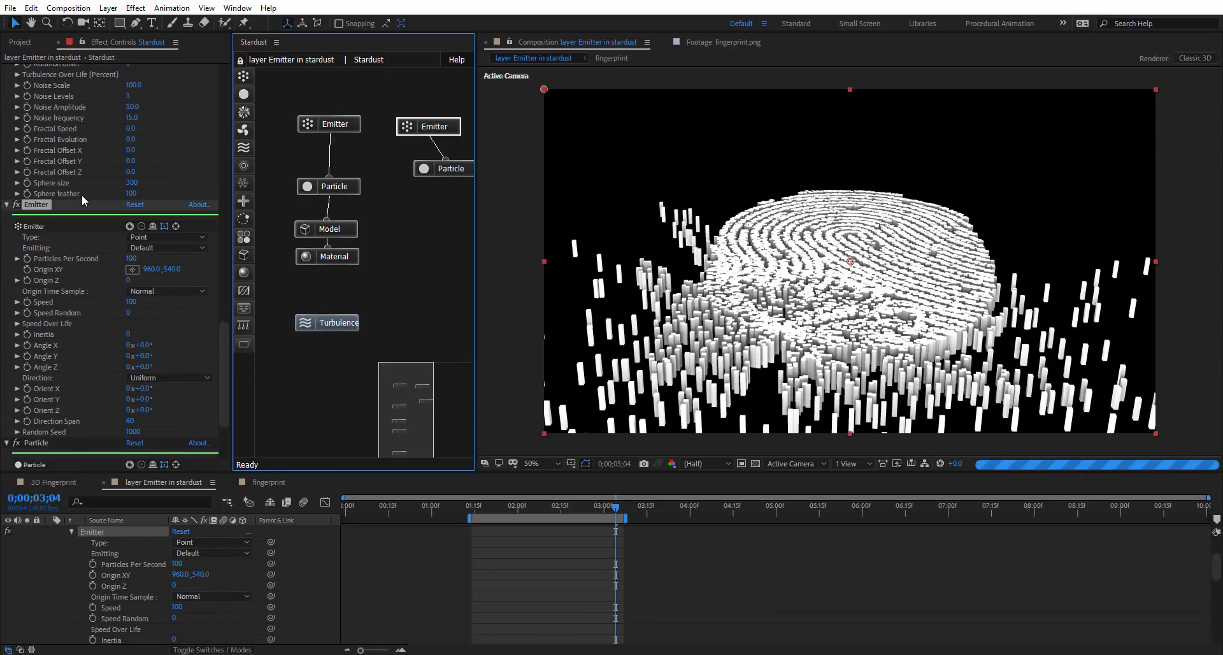
# Disable the original Emitter node and align the new Particle node beneath the second Emitter
pyautogui.scroll(10, 101, 215)
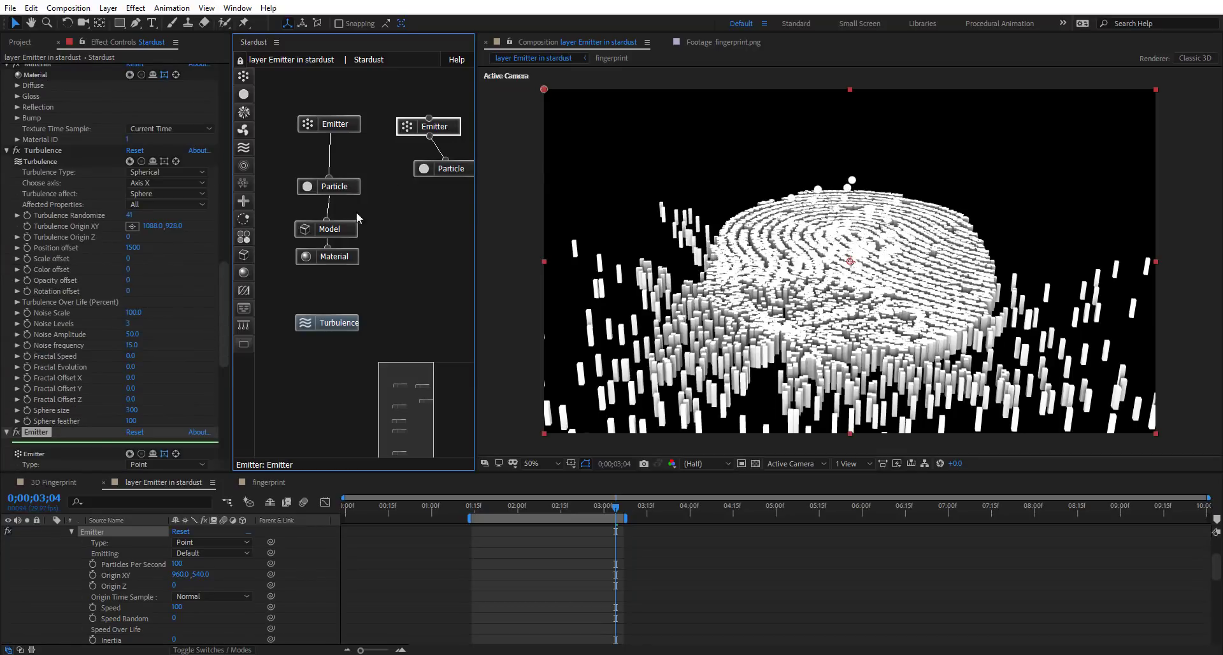
pyautogui.click(333, 125)
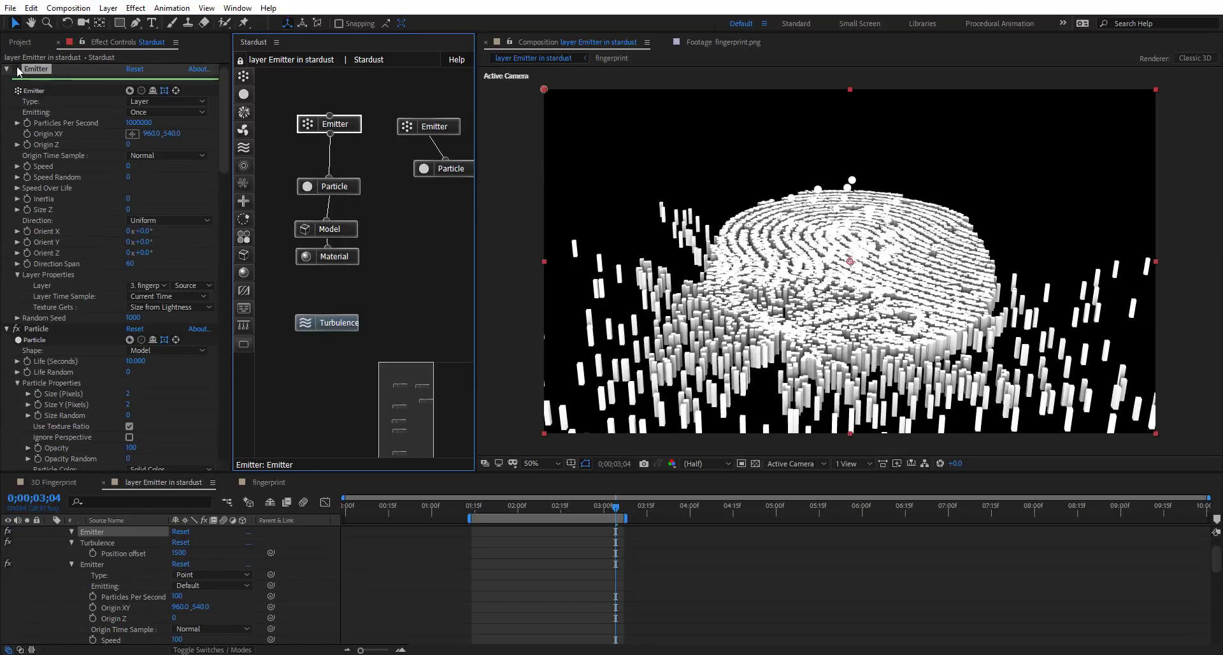
pyautogui.click(448, 129)
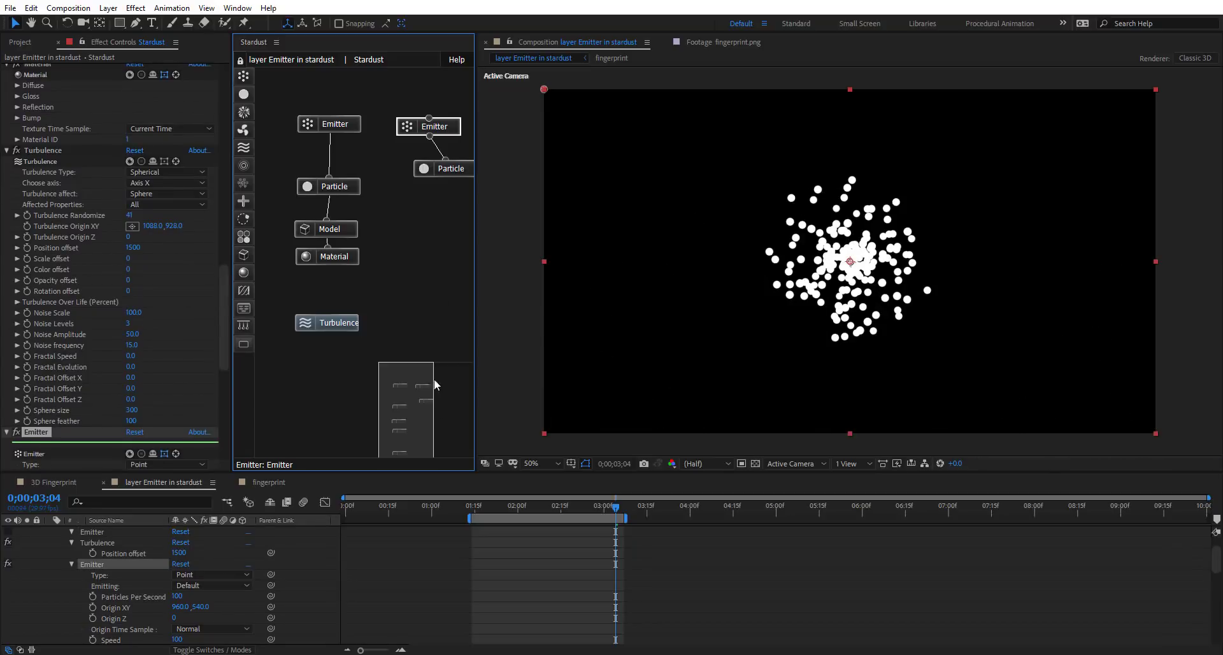
pyautogui.moveTo(452, 170); pyautogui.dragTo(442, 178)
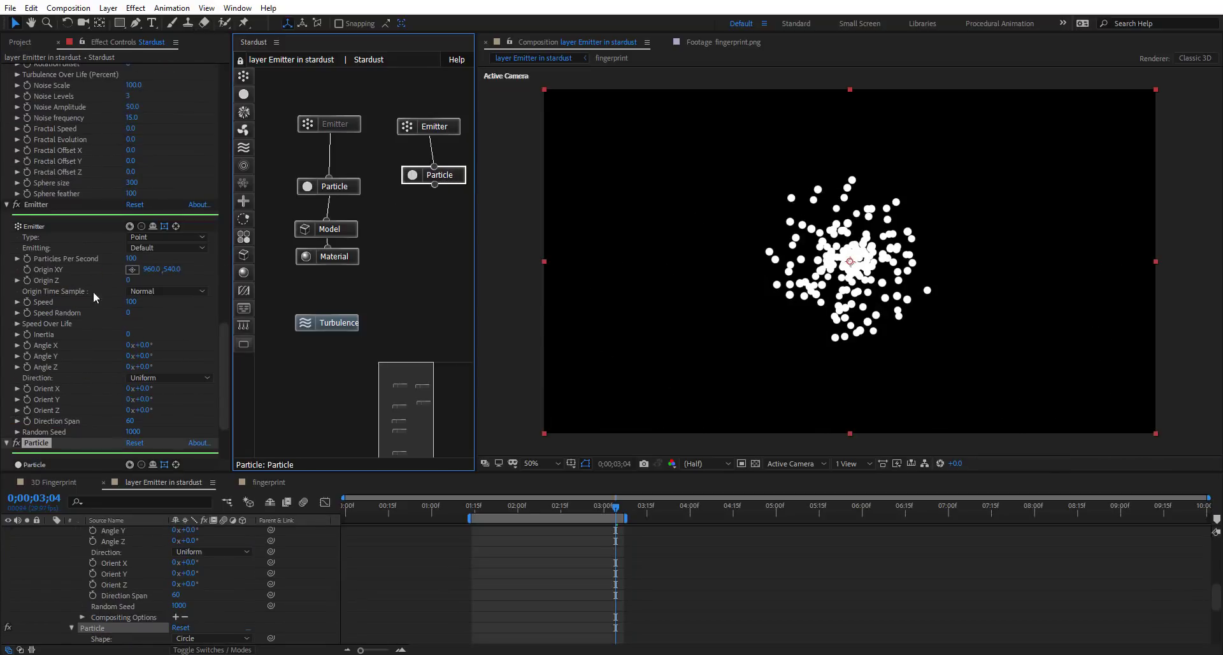
# Set the second Emitter's Particles Per Second to 1 and its Speed to 0
pyautogui.click(436, 127)
pyautogui.click(130, 140)
pyautogui.write('1')
pyautogui.press('Return')
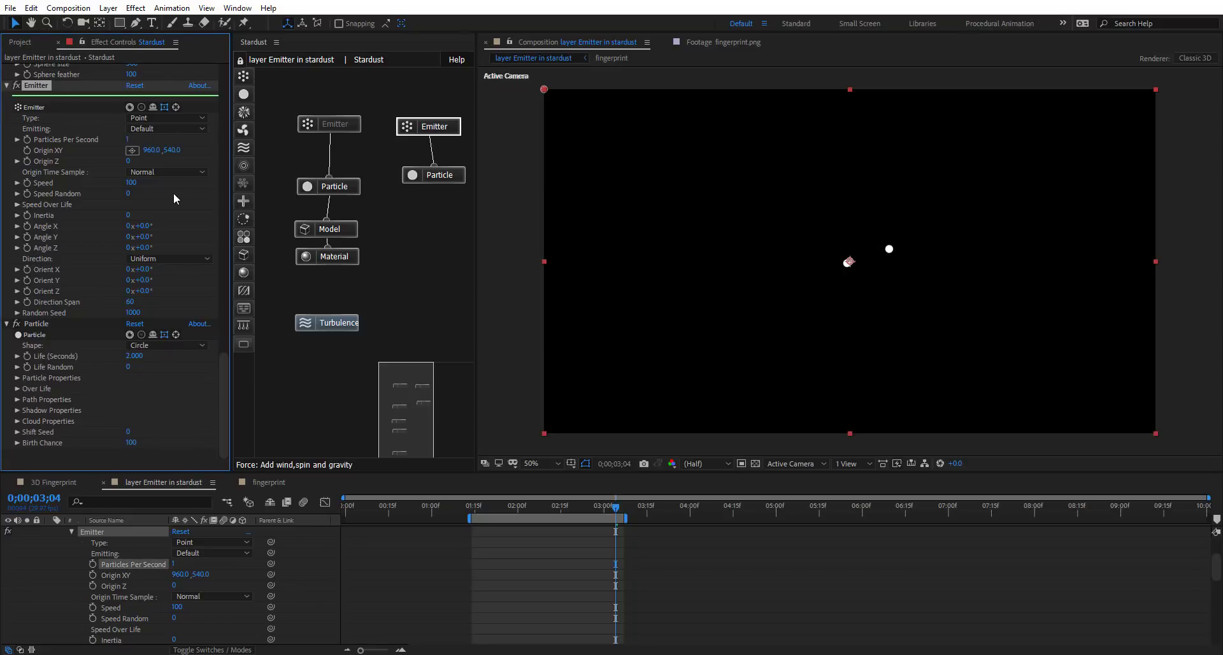
pyautogui.click(130, 183)
pyautogui.write('0')
pyautogui.press('Return')
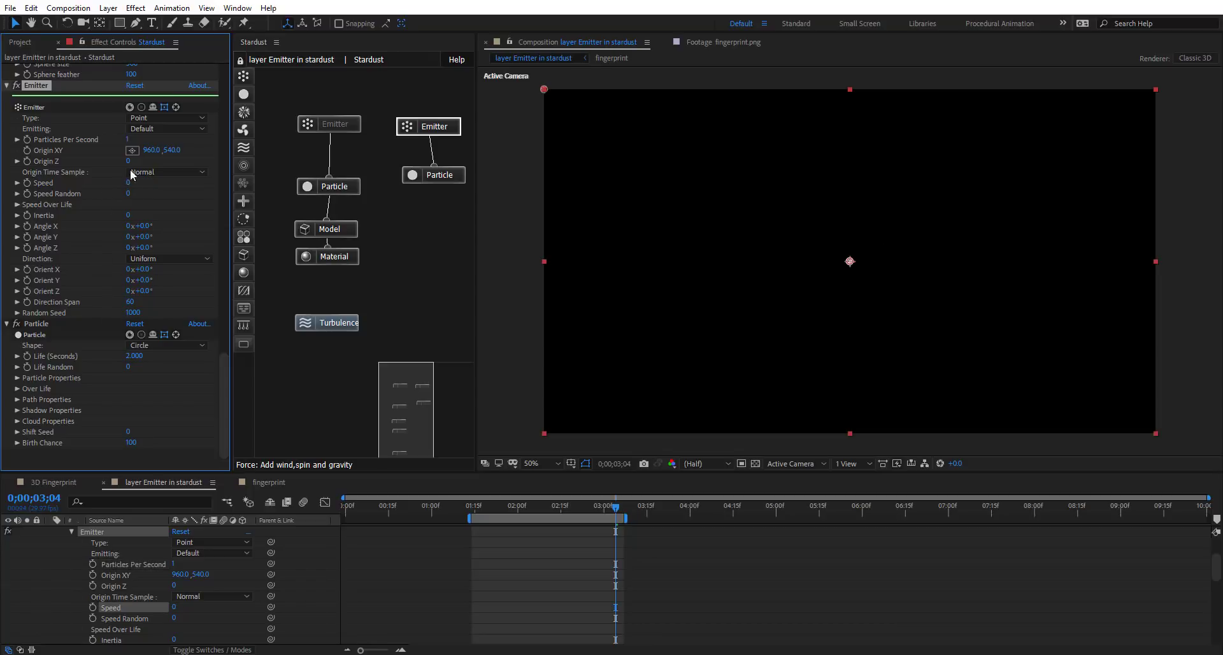
# Add Model and Material nodes below the second Particle node and connect them in a chain
pyautogui.click(435, 174)
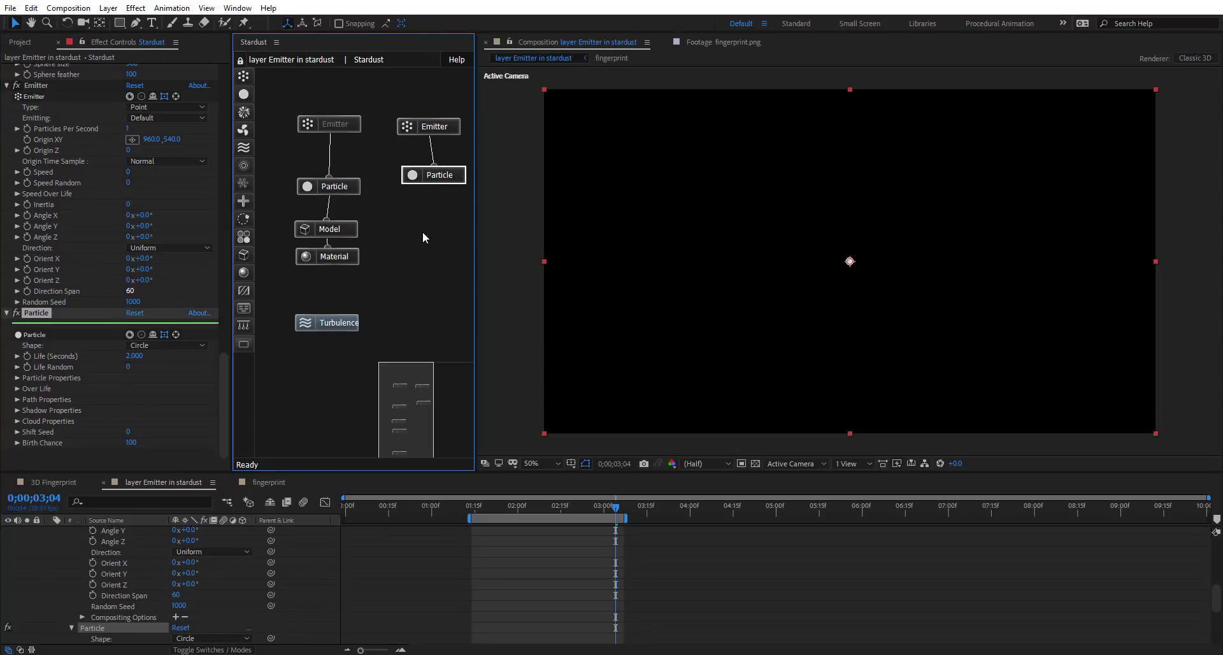
pyautogui.moveTo(244, 255); pyautogui.dragTo(421, 221)
pyautogui.moveTo(243, 272); pyautogui.dragTo(445, 256)
pyautogui.moveTo(420, 213); pyautogui.dragTo(445, 176)
pyautogui.moveTo(433, 221); pyautogui.dragTo(438, 219)
# Set the second Particle node's Shape to Model
pyautogui.click(415, 175)
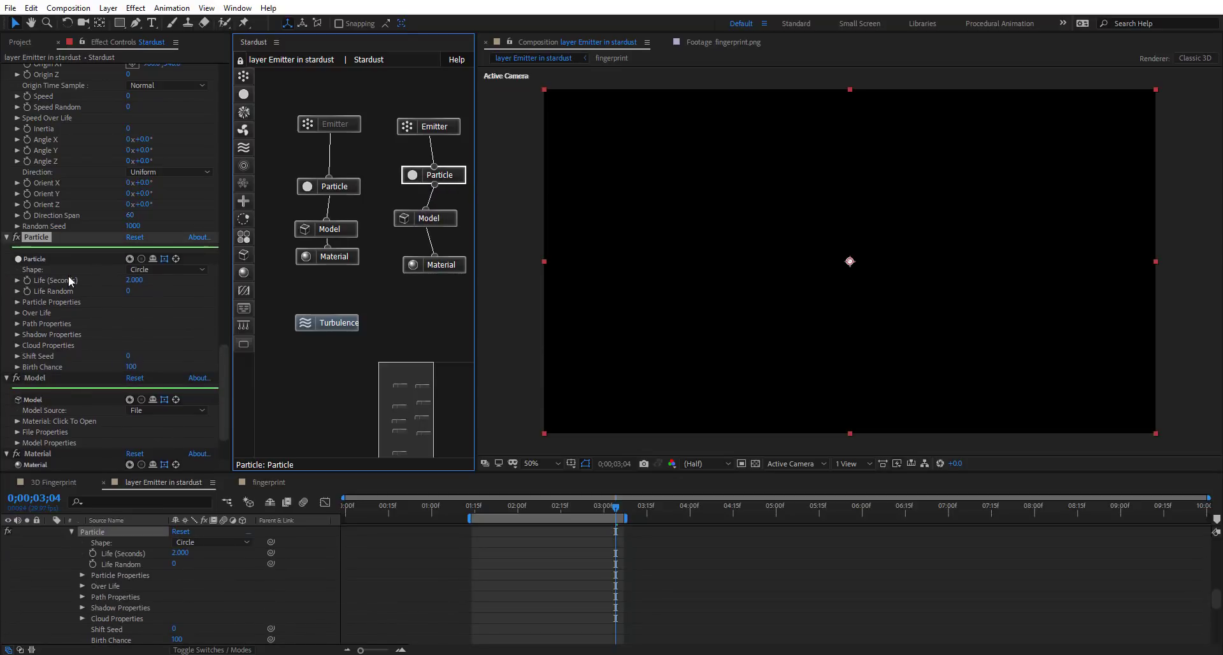
pyautogui.scroll(-2, 71, 281)
pyautogui.click(166, 212)
pyautogui.click(167, 295)
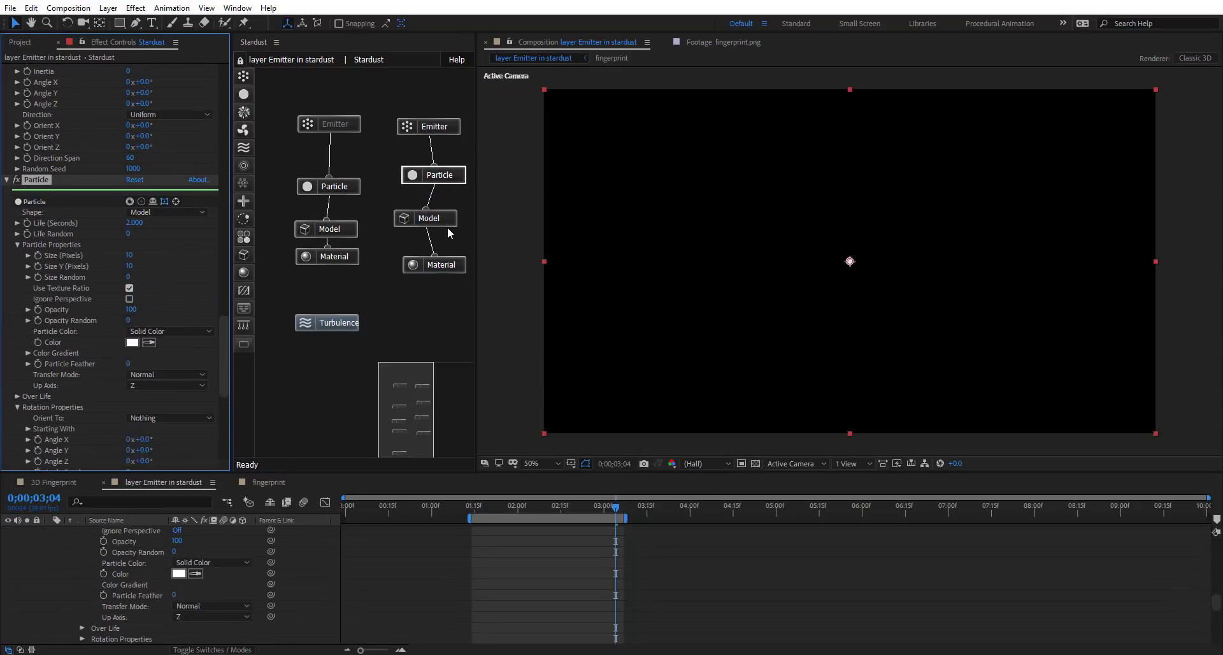
# Set the second Model node's source to Primitive and its type to Plane
pyautogui.click(445, 216)
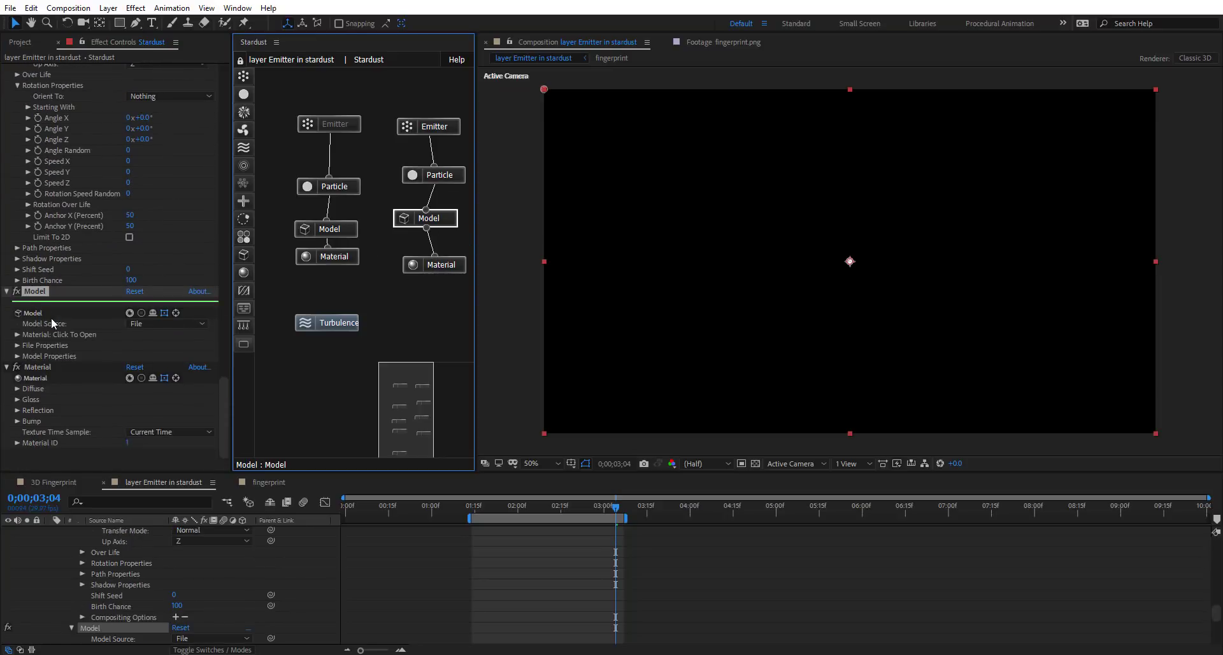
pyautogui.click(163, 324)
pyautogui.click(161, 353)
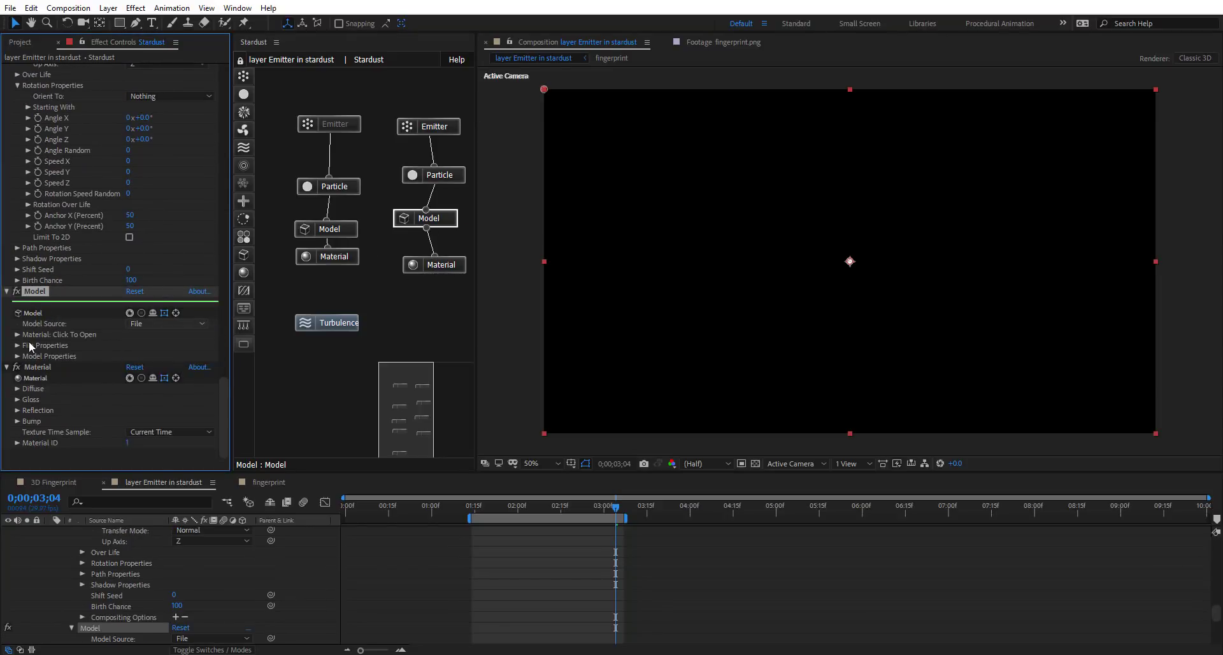
pyautogui.click(163, 357)
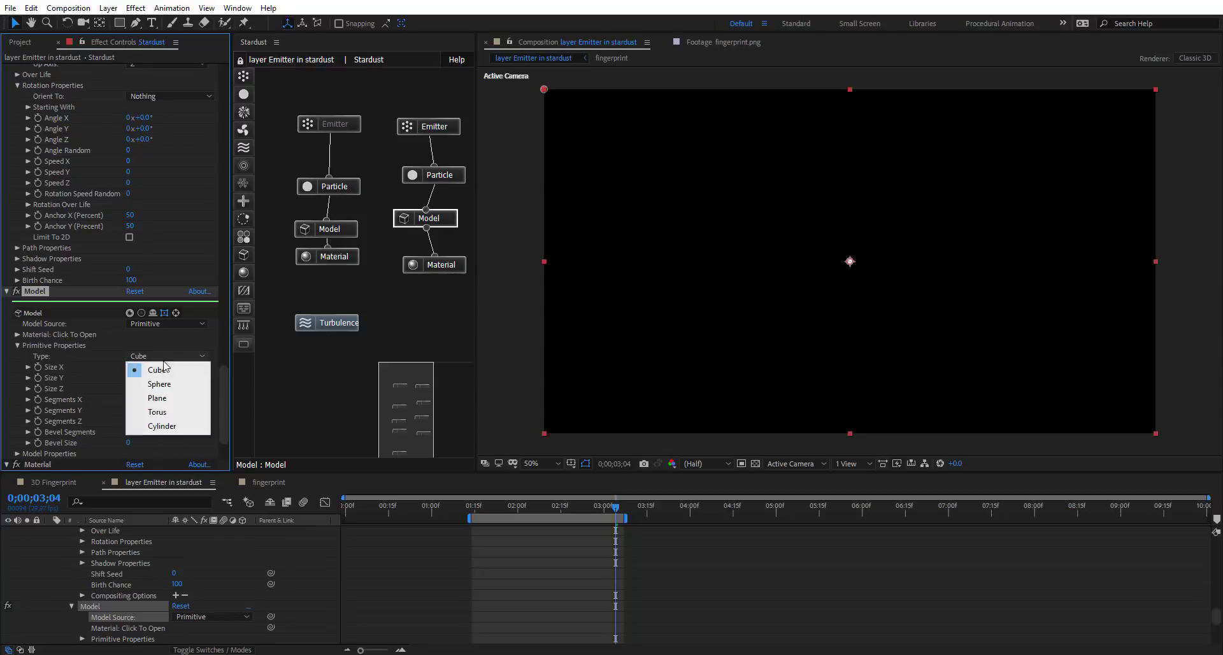
pyautogui.click(171, 400)
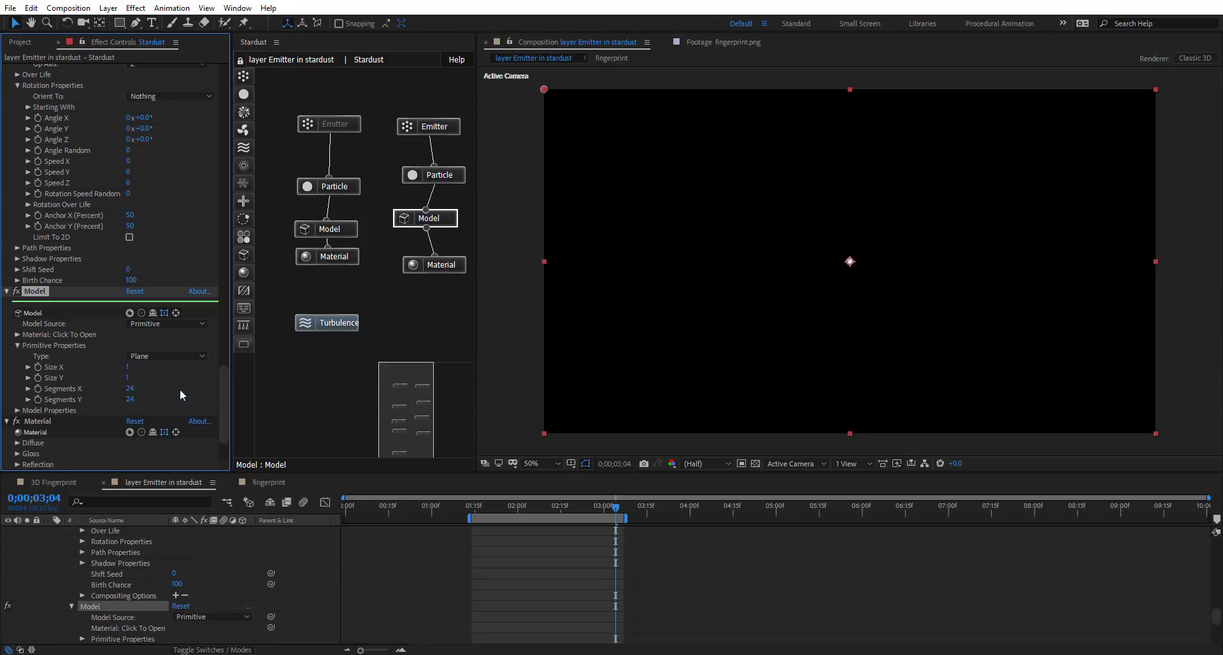
# Set the second Particle node's Life to 10 seconds and its Size to 4 pixels
pyautogui.click(444, 178)
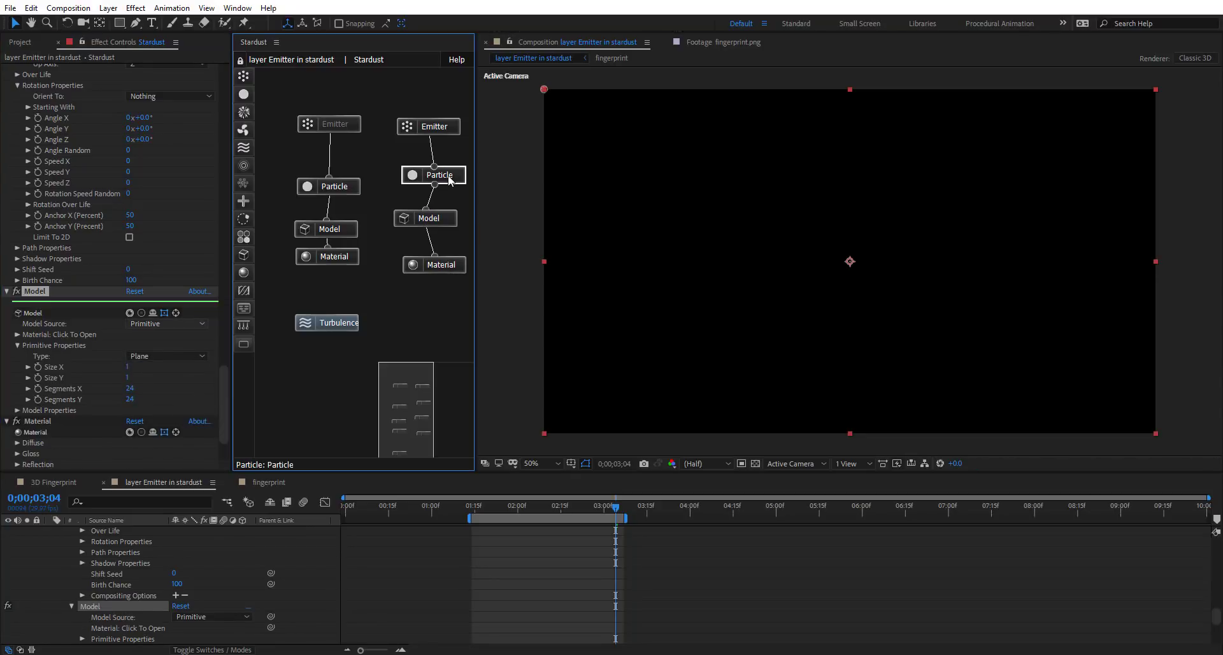
pyautogui.click(439, 126)
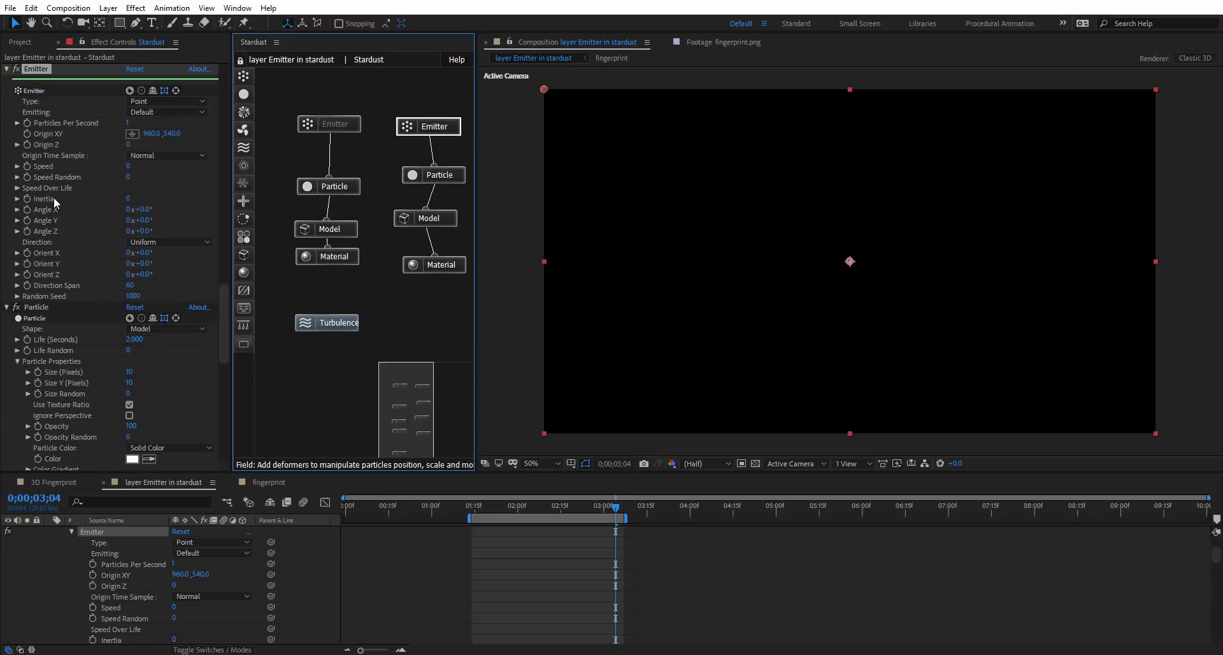
pyautogui.click(443, 175)
pyautogui.scroll(-1, 96, 265)
pyautogui.scroll(-3, 95, 265)
pyautogui.click(137, 254)
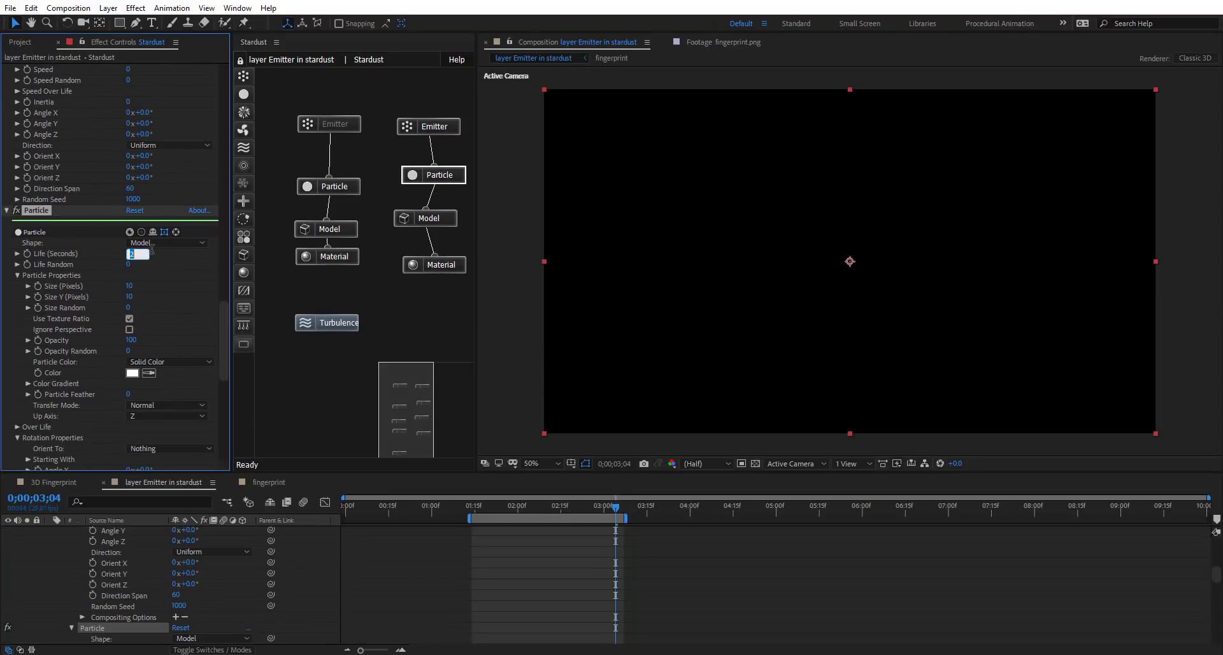
pyautogui.press('Return')
pyautogui.click(130, 286)
pyautogui.write('4')
pyautogui.press('Return')
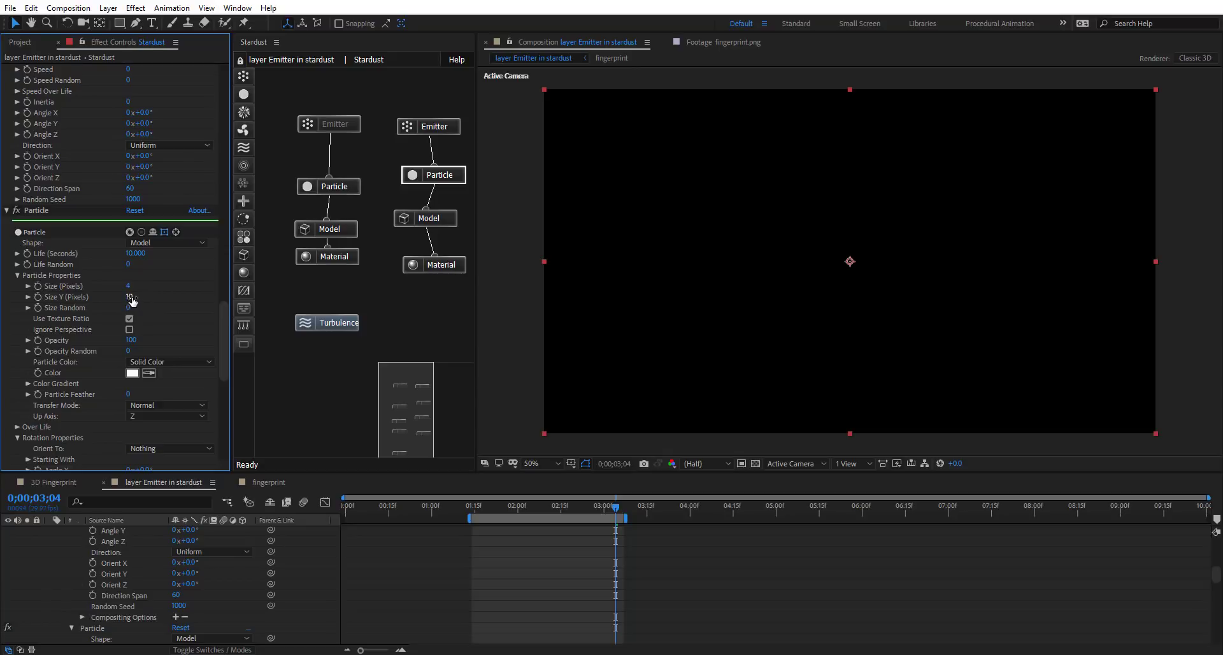
# Collapse the Stardust layer's properties and turn off the visibility of the Camera 1 layer
pyautogui.click(451, 219)
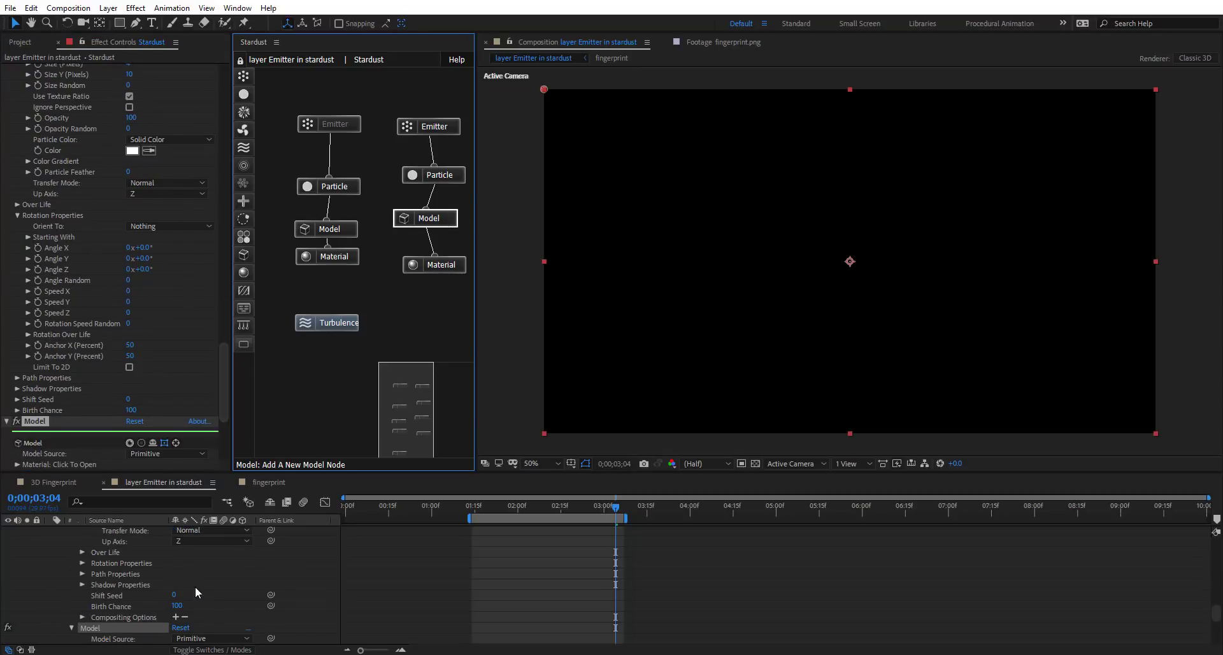
pyautogui.scroll(10, 70, 552)
pyautogui.click(50, 542)
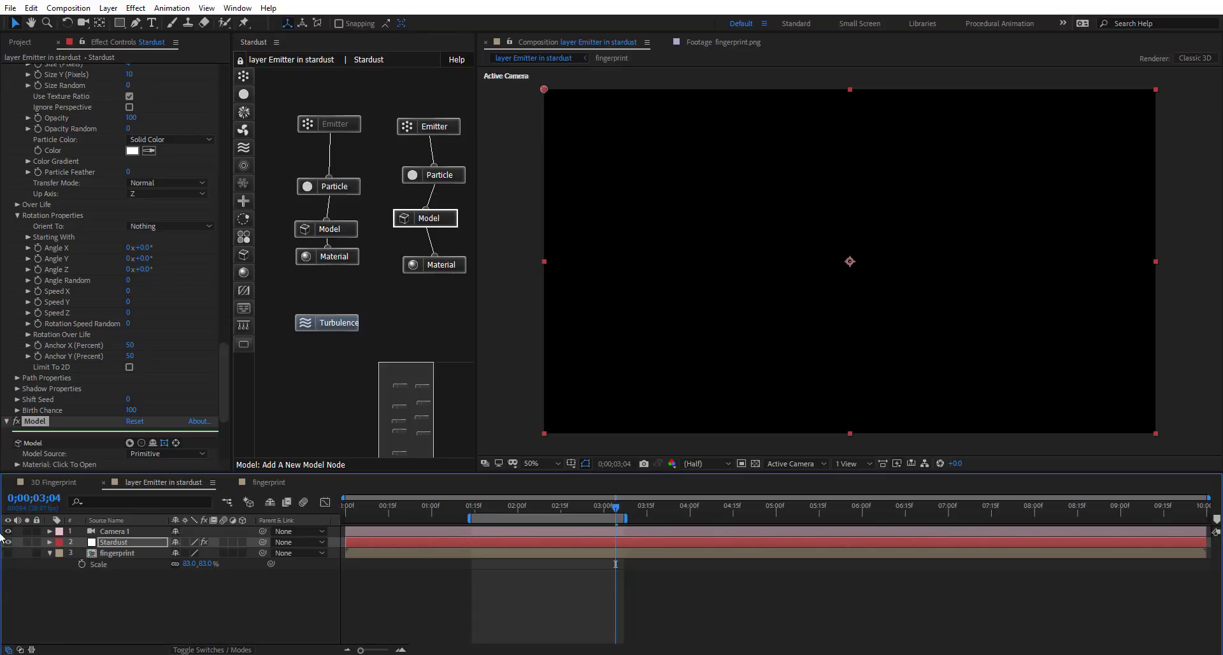
# Set the plane model's Size X to 901 and Size Y to 191
pyautogui.click(446, 222)
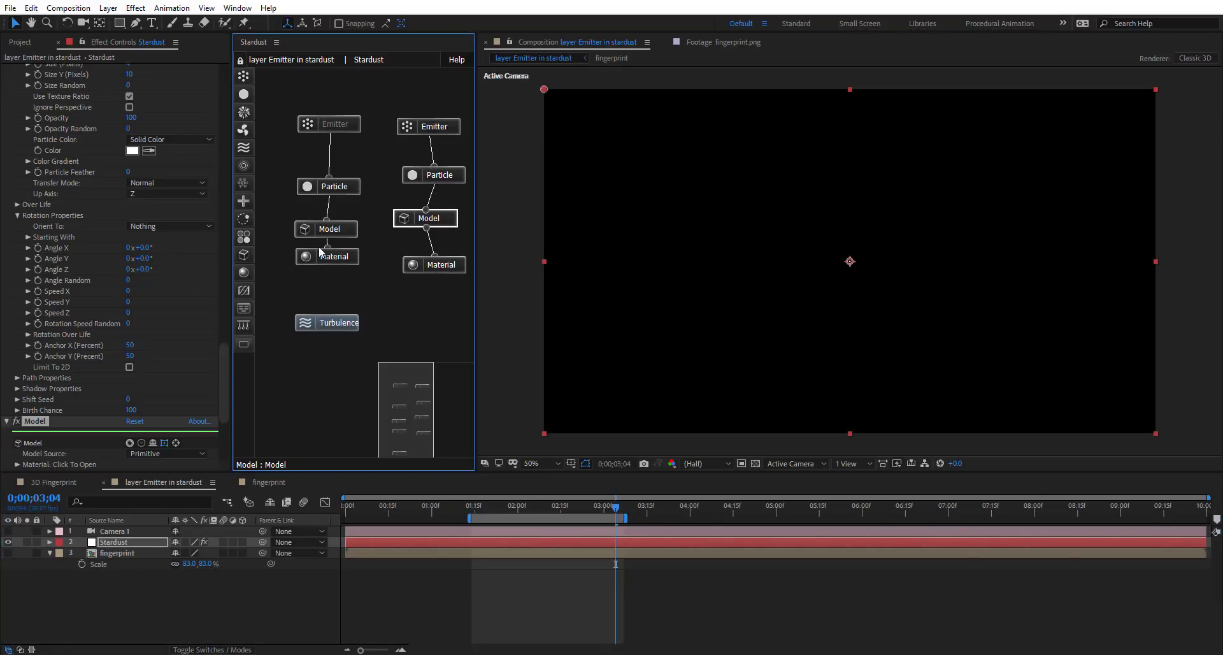
pyautogui.scroll(-5, 51, 275)
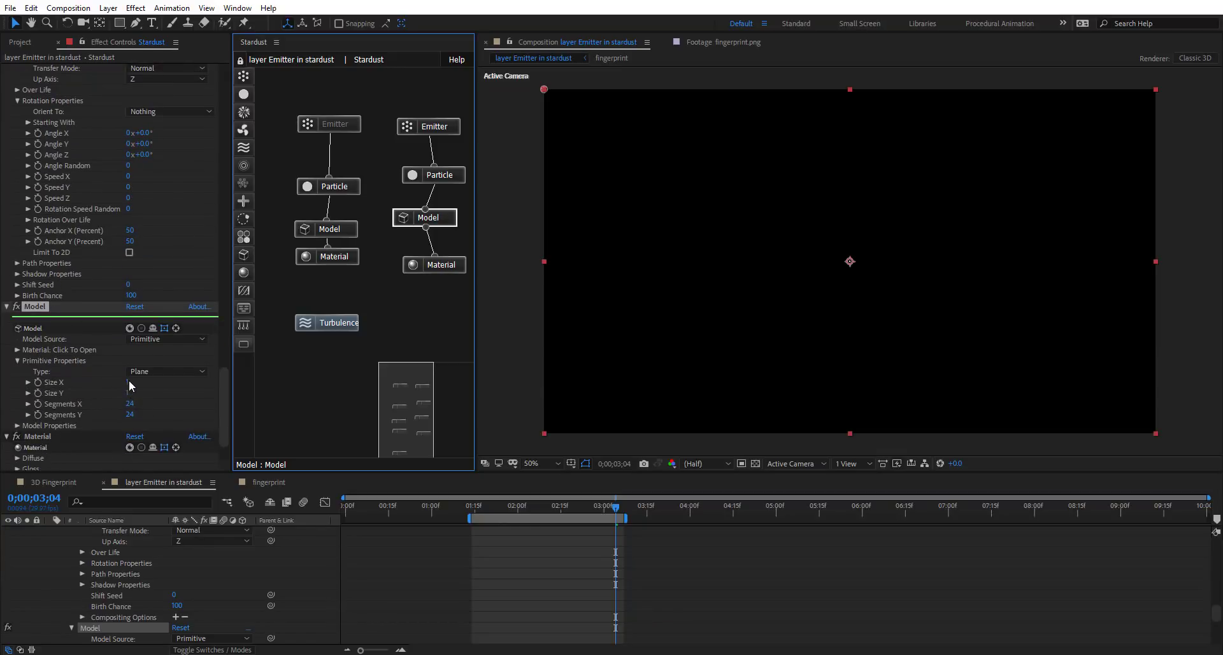
pyautogui.moveTo(129, 382); pyautogui.dragTo(154, 394)
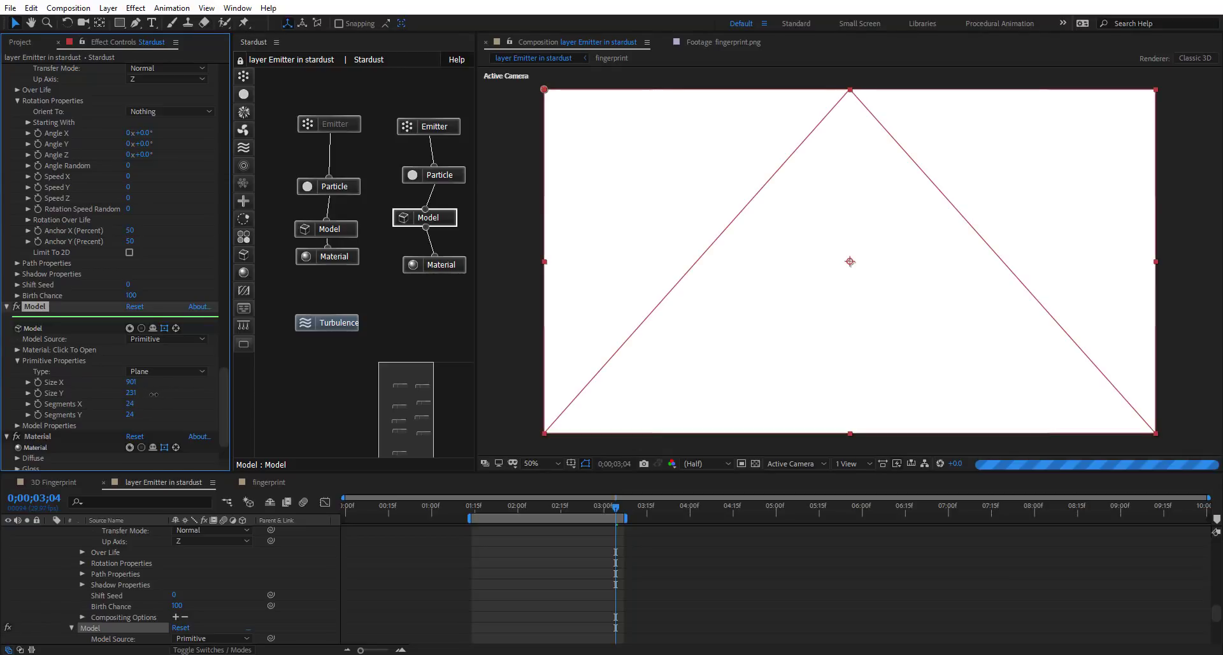
pyautogui.moveTo(147, 396); pyautogui.dragTo(159, 396)
# Reduce the second Particle node's Size to 2 pixels
pyautogui.click(446, 178)
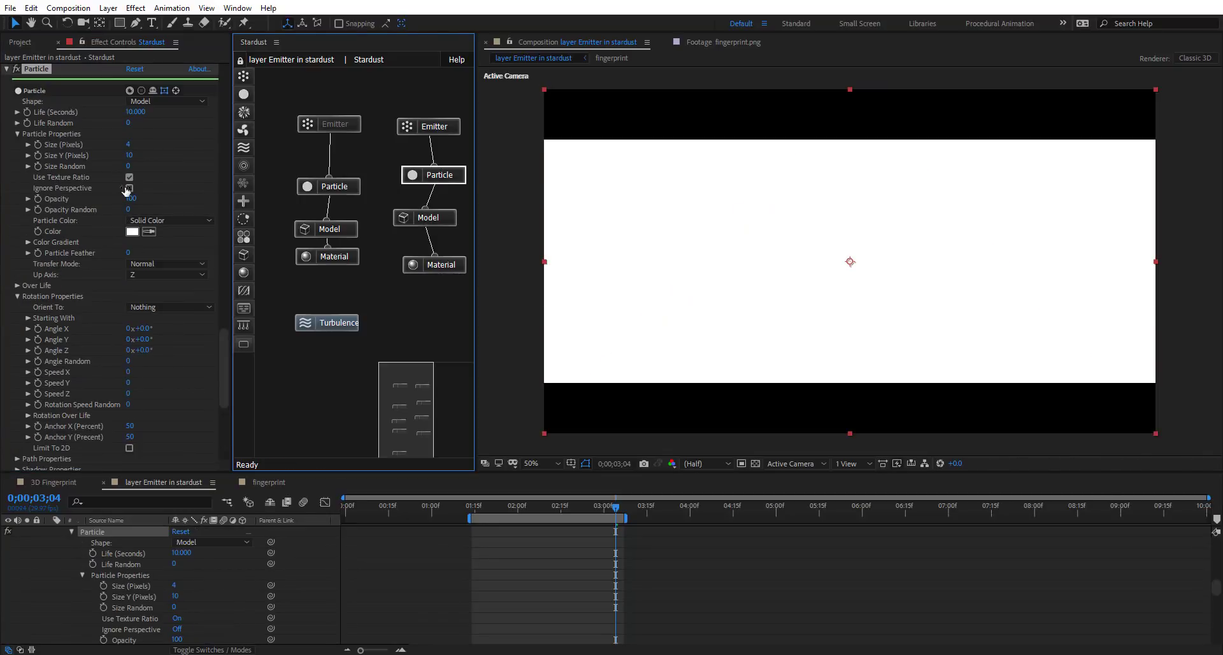
pyautogui.click(128, 145)
pyautogui.write('2')
pyautogui.press('Return')
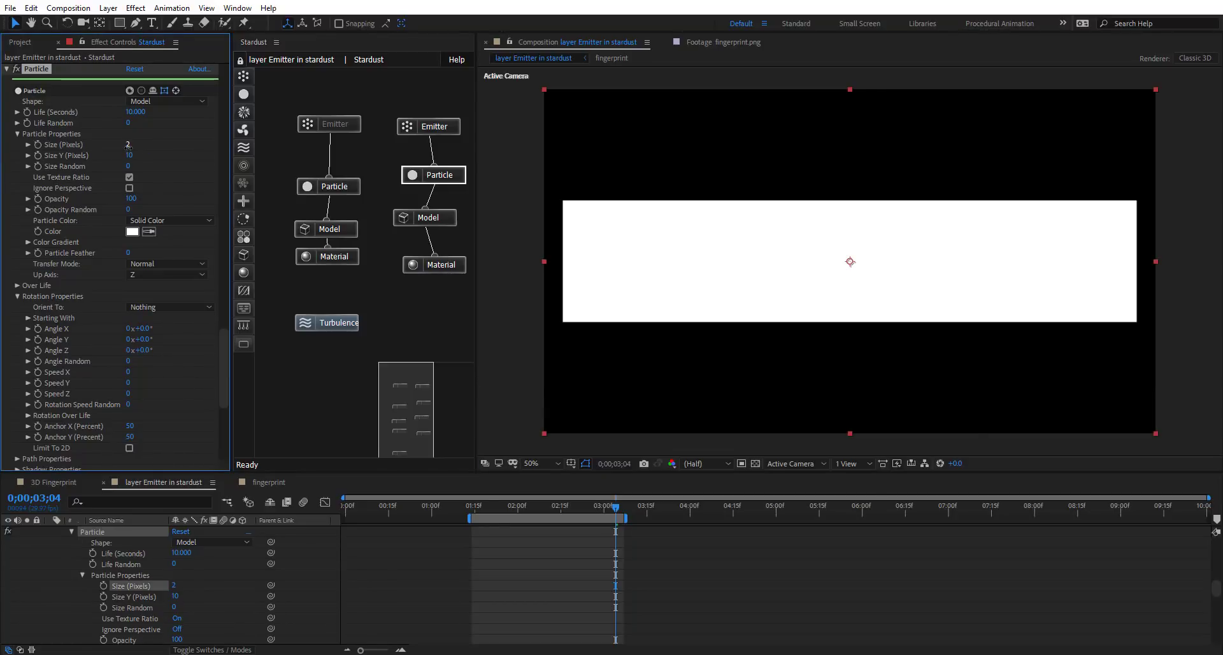
# Increase the plane model's Size Y until the plane covers most of the frame's height
pyautogui.click(439, 218)
pyautogui.scroll(-3, 161, 338)
pyautogui.scroll(-5, 160, 334)
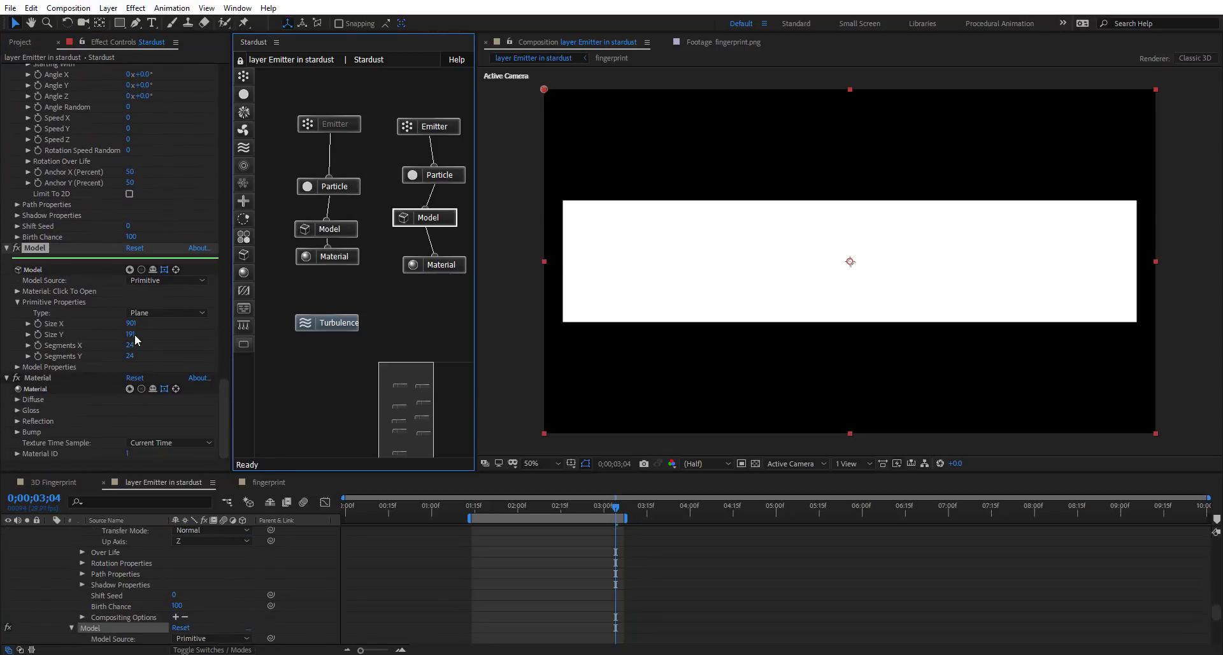
pyautogui.click(139, 324)
pyautogui.write('301')
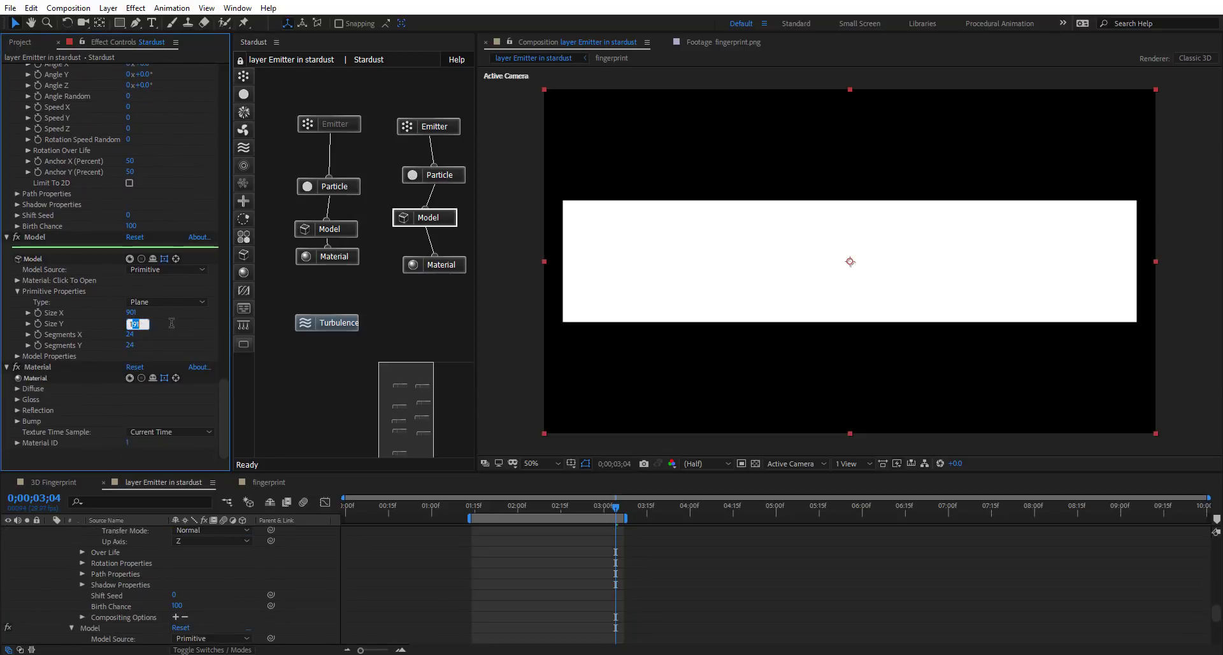
pyautogui.press('Return')
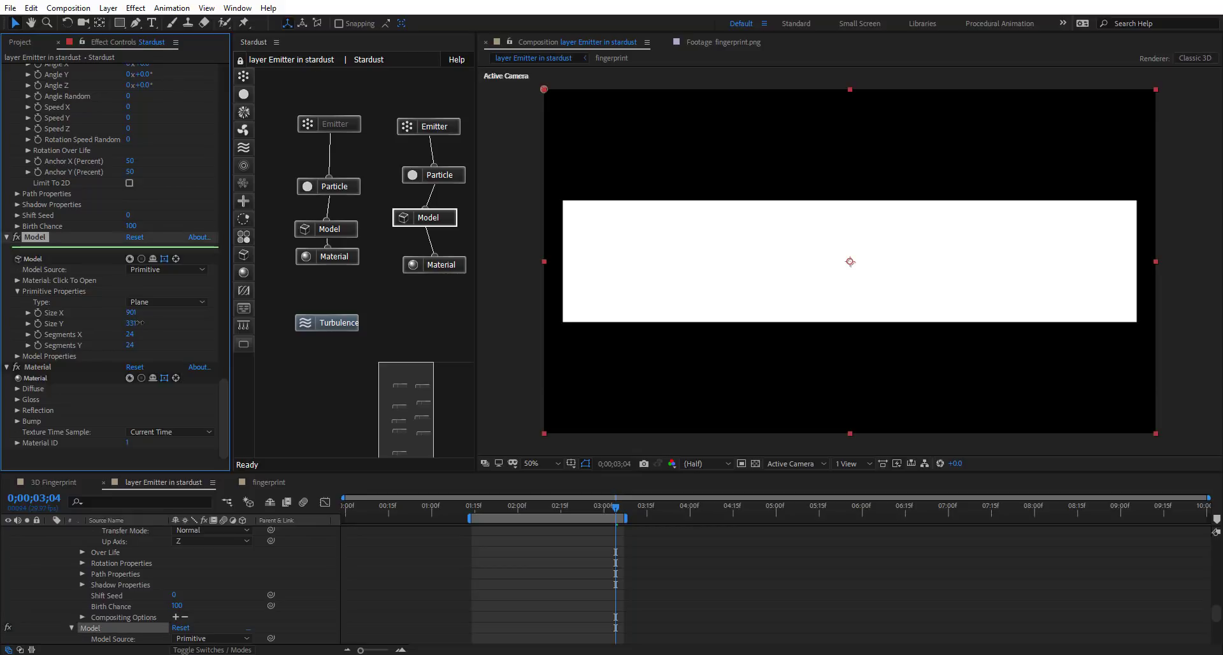
pyautogui.moveTo(148, 320); pyautogui.dragTo(148, 321)
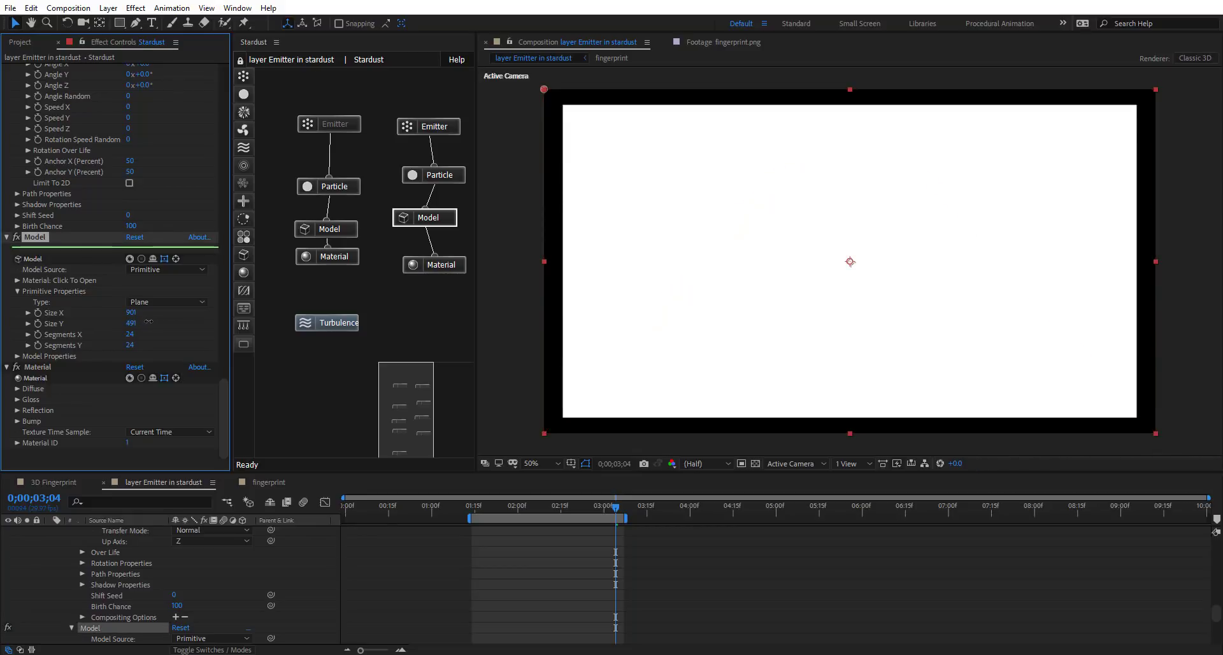
# Set the second Particle's Angle X to -71° and the second Emitter's Origin Z to -670 to lay the plane down as a floor
pyautogui.click(440, 176)
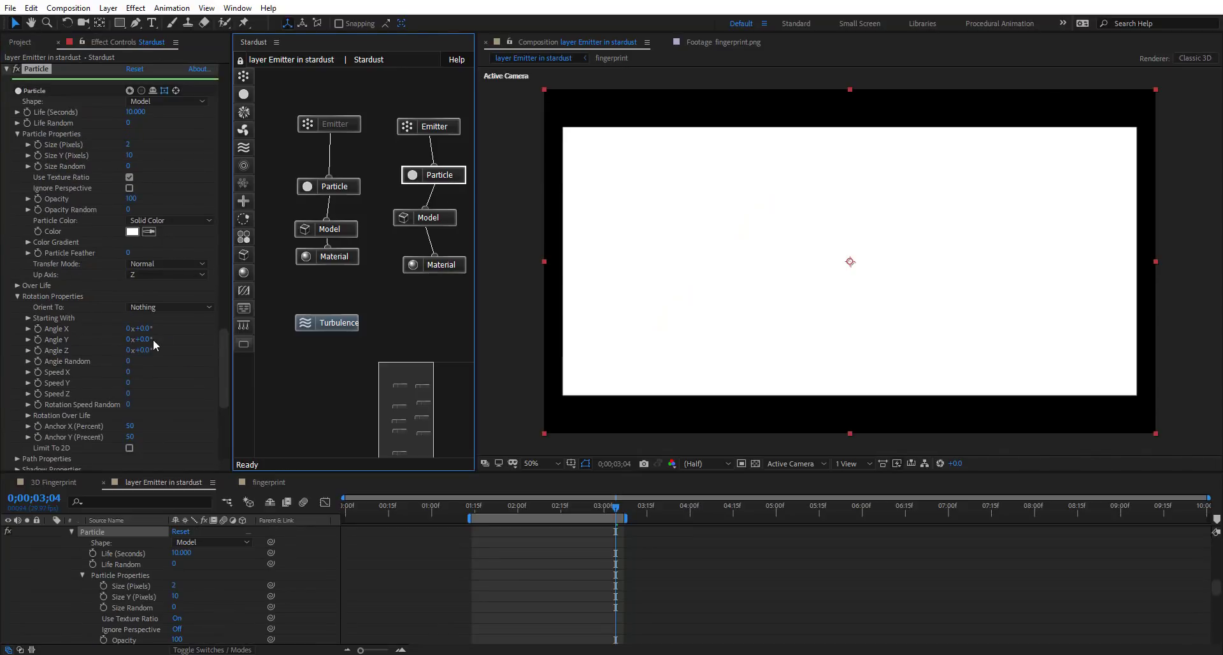
pyautogui.moveTo(151, 330); pyautogui.dragTo(117, 333)
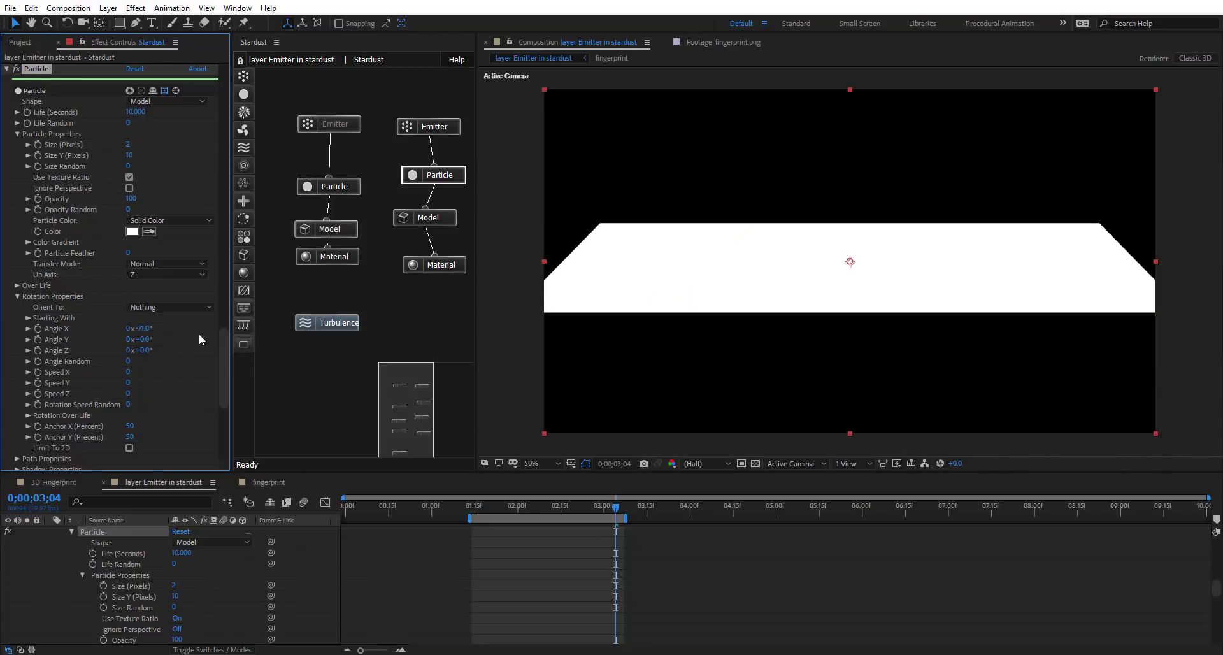
pyautogui.click(446, 131)
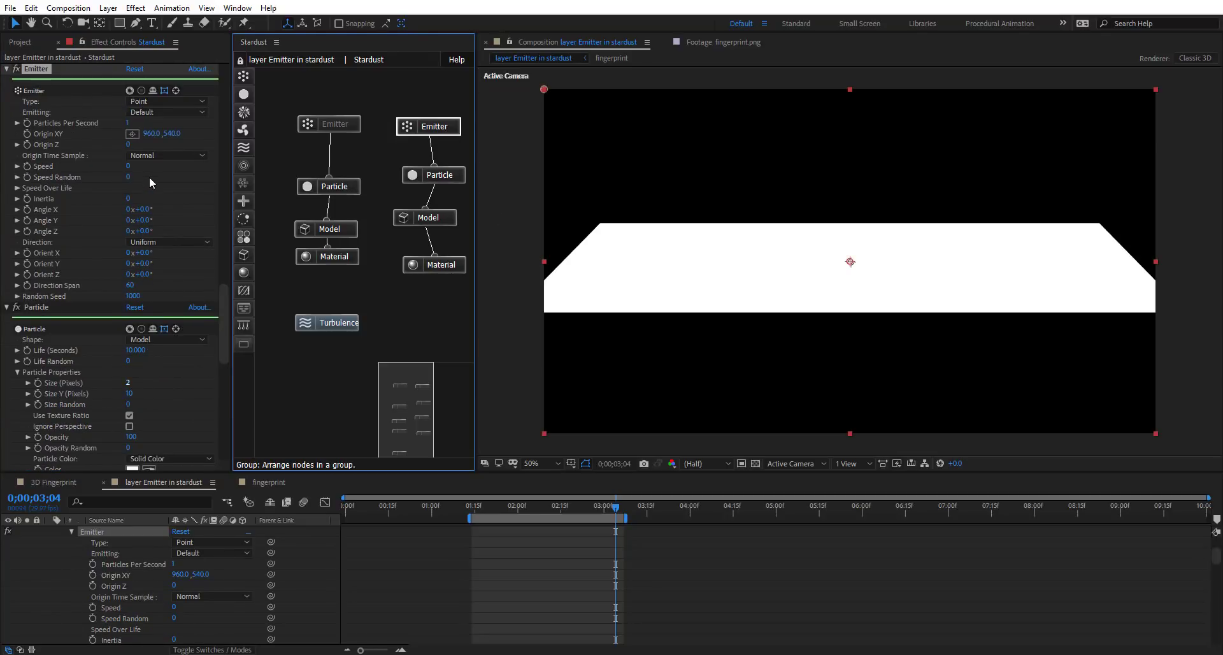
pyautogui.moveTo(125, 145); pyautogui.dragTo(86, 145)
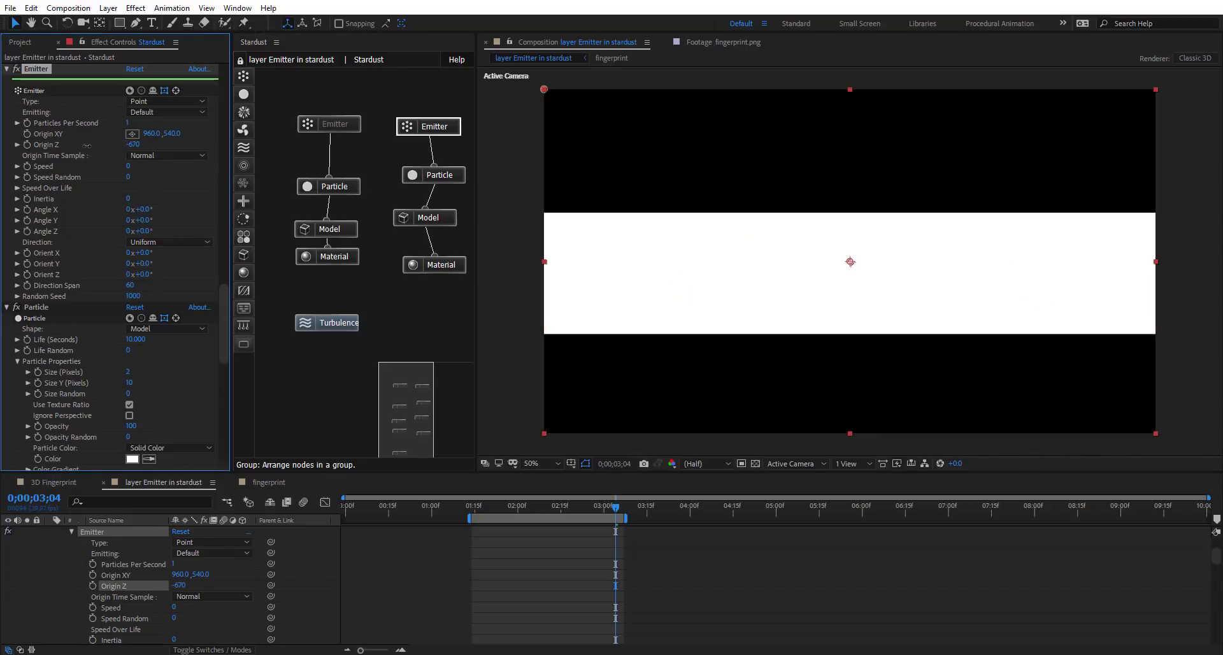
# Extend the floor plane by setting its Size Y to 1491, and reselect the second Emitter node
pyautogui.click(425, 217)
pyautogui.scroll(-4, 95, 351)
pyautogui.moveTo(132, 398); pyautogui.dragTo(160, 393)
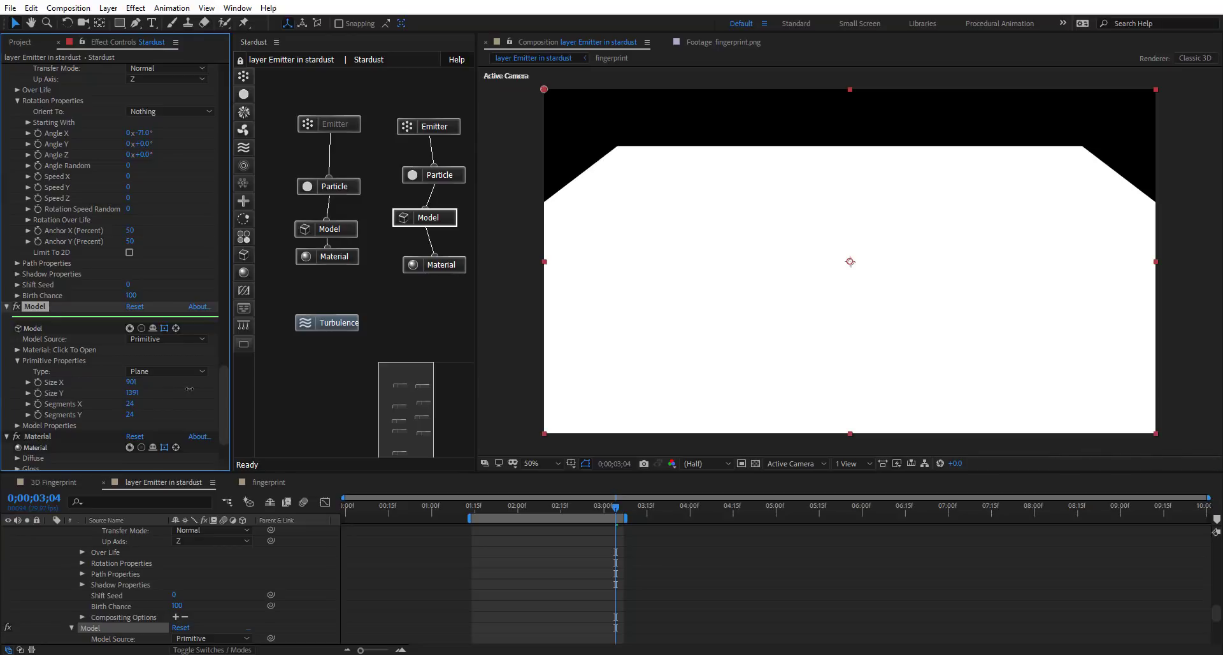
pyautogui.moveTo(192, 389); pyautogui.dragTo(198, 389)
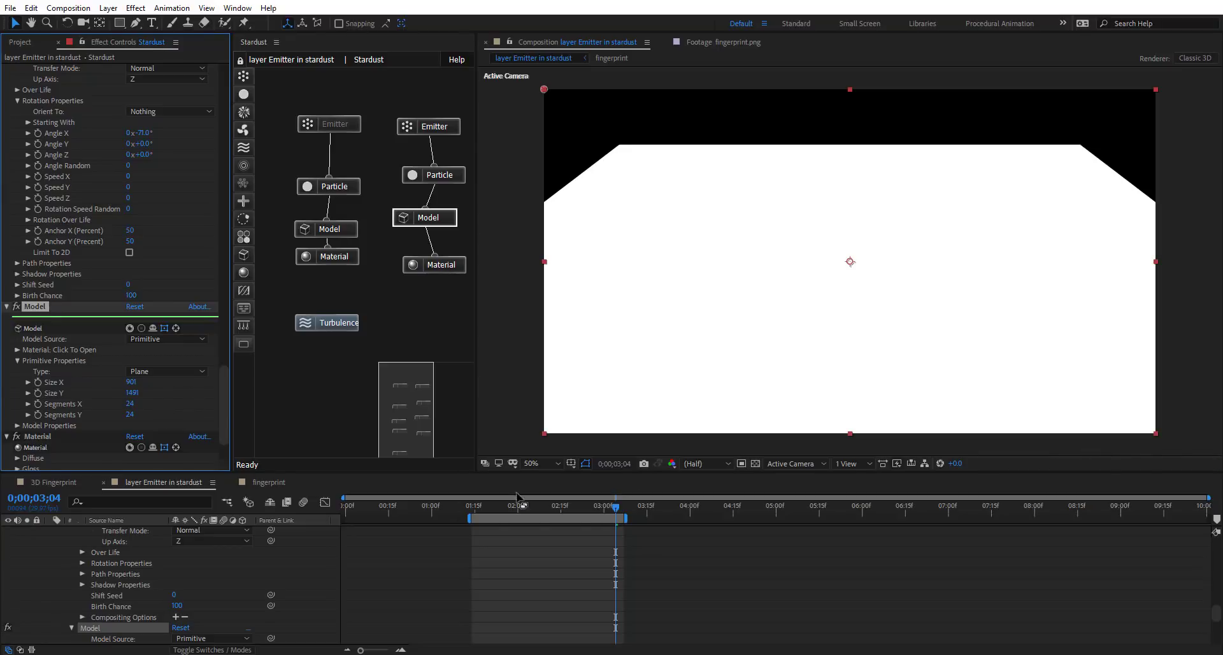
pyautogui.click(443, 128)
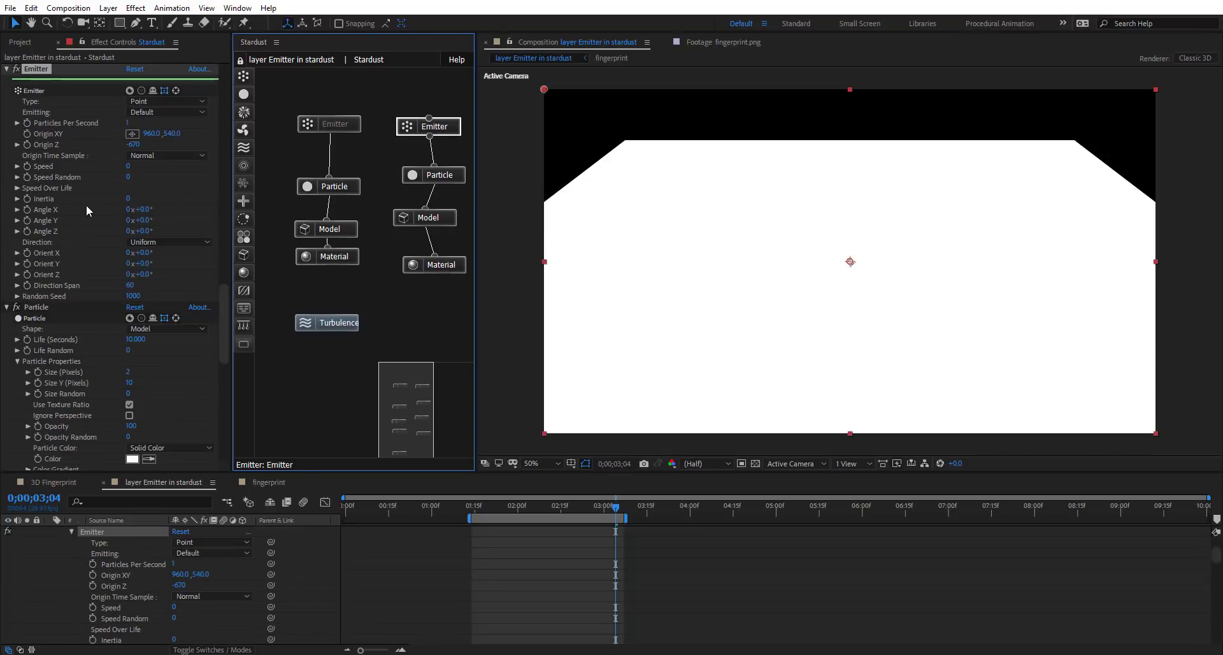
# Re-enable the first Emitter node so the fingerprint renders together with the floor plane
pyautogui.moveTo(223, 312)
pyautogui.mouseDown()
pyautogui.moveTo(231, 231)
pyautogui.moveTo(225, 302)
pyautogui.mouseUp()
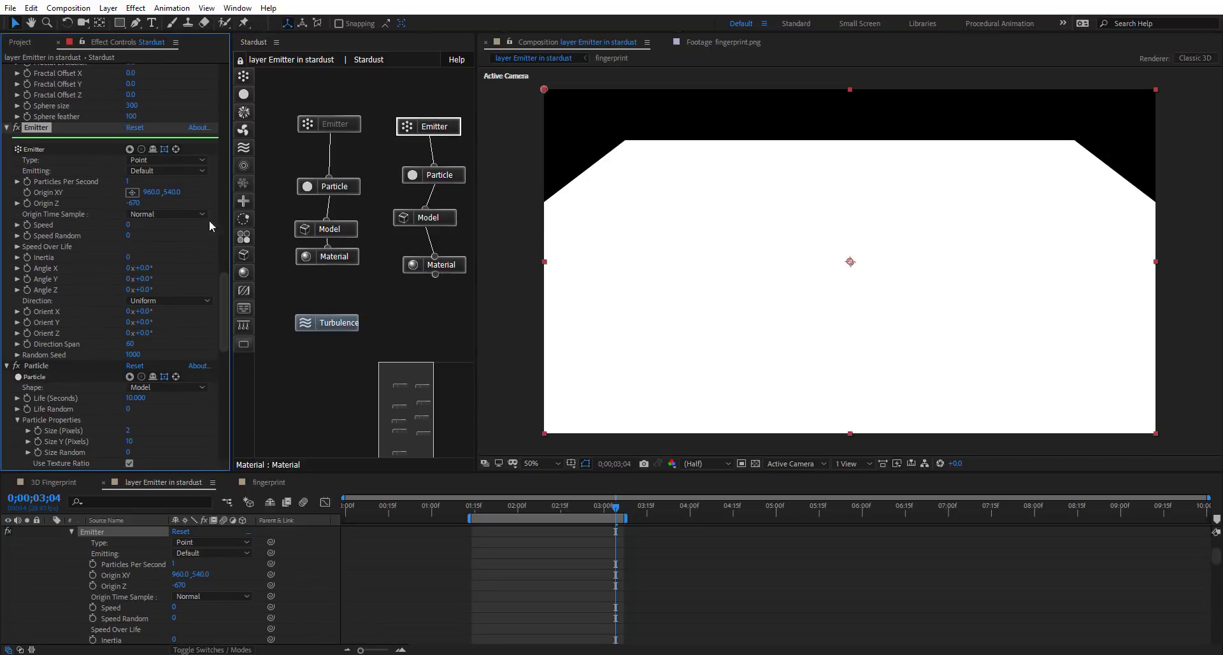
pyautogui.click(338, 123)
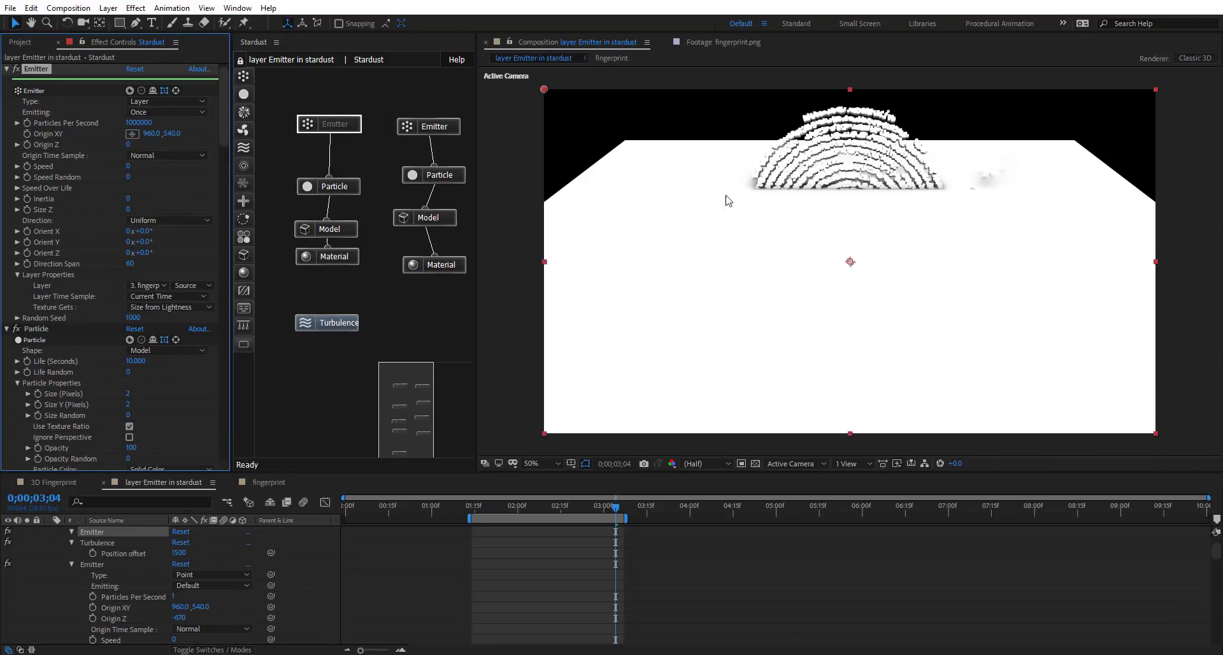
pyautogui.scroll(1, 899, 166)
pyautogui.press('space')
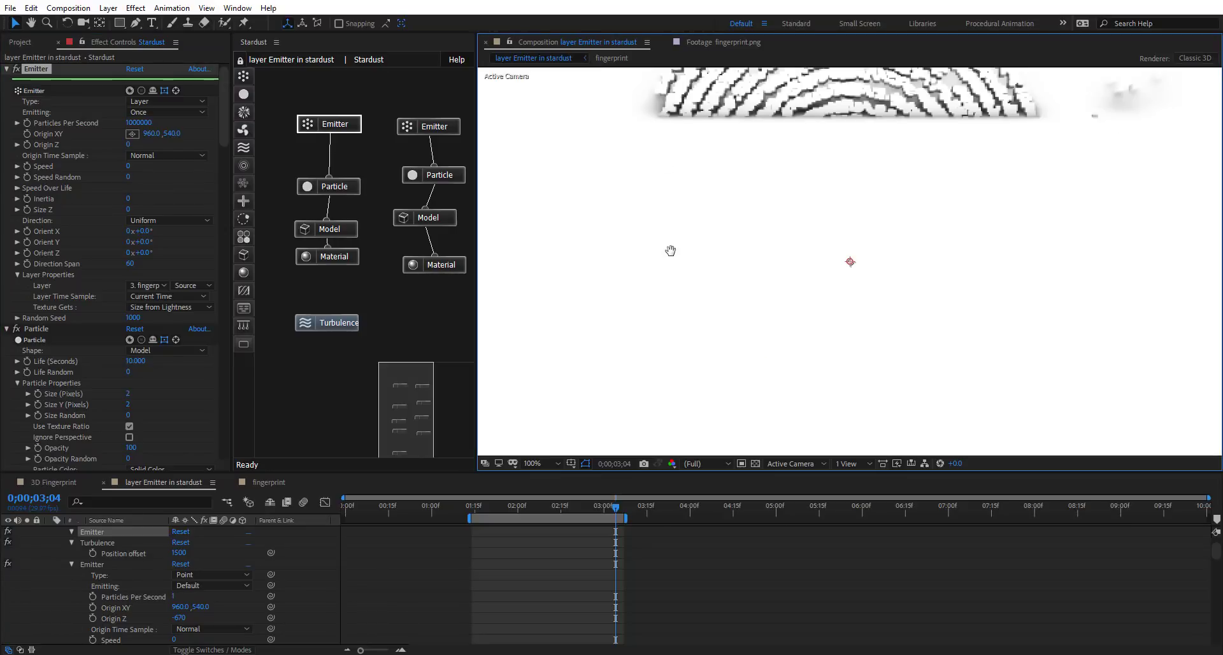
pyautogui.moveTo(671, 253); pyautogui.dragTo(661, 191)
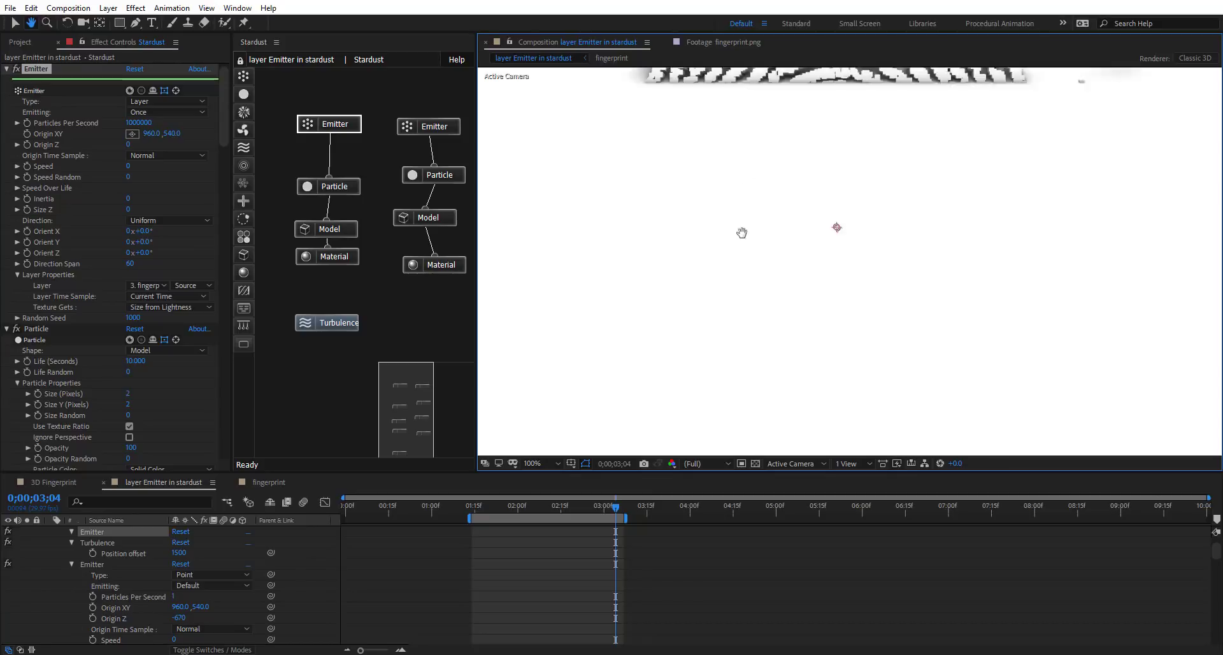
pyautogui.moveTo(747, 199); pyautogui.dragTo(694, 393)
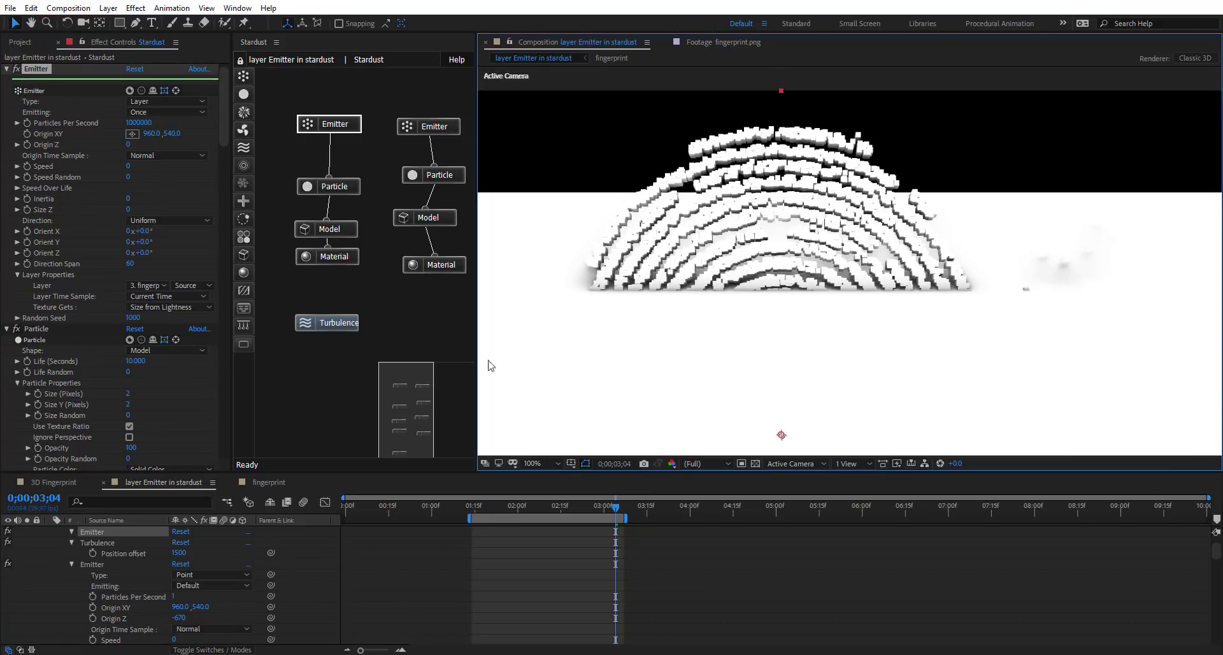
# Switch Ambient Occlusion off and back on in the Stardust Render Settings to compare the shading on the floor
pyautogui.scroll(1, 76, 114)
pyautogui.click(6, 68)
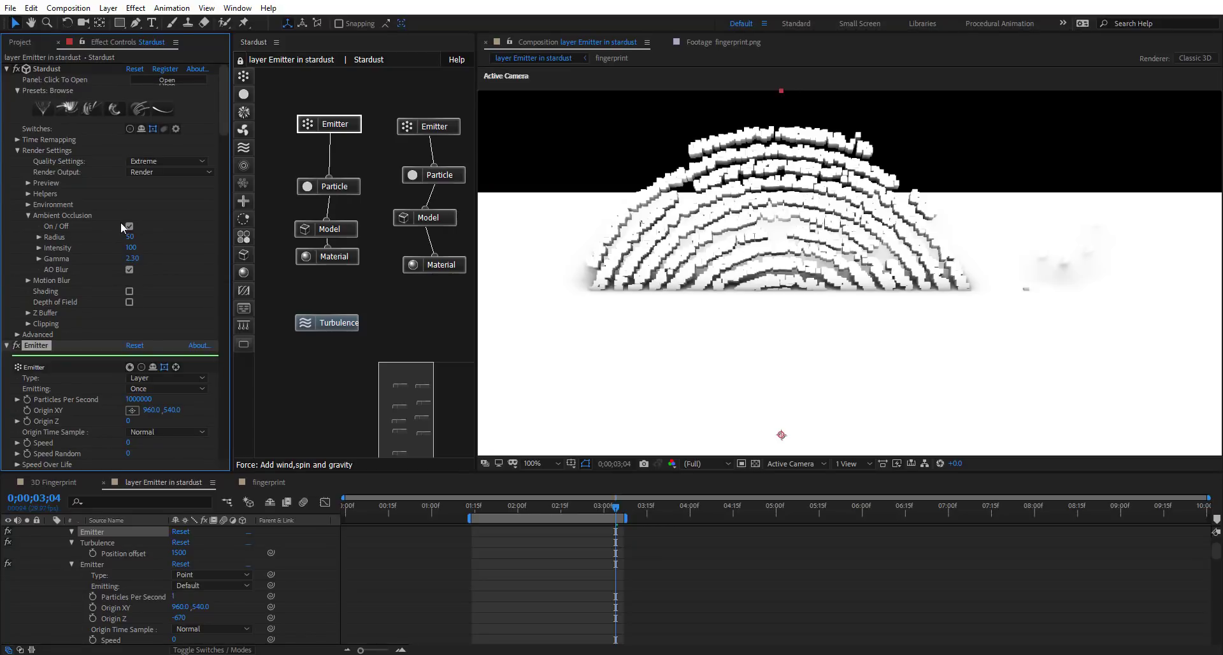
pyautogui.click(129, 227)
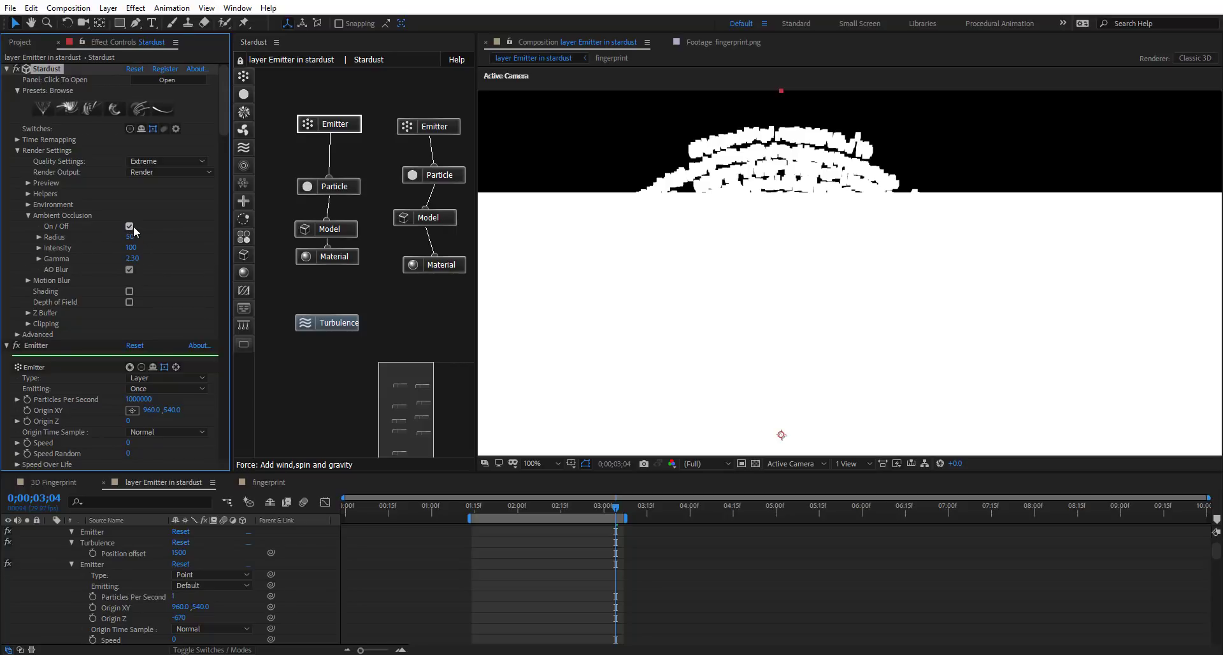
# Select the second Emitter node and lower the composition preview resolution to Half
pyautogui.click(450, 220)
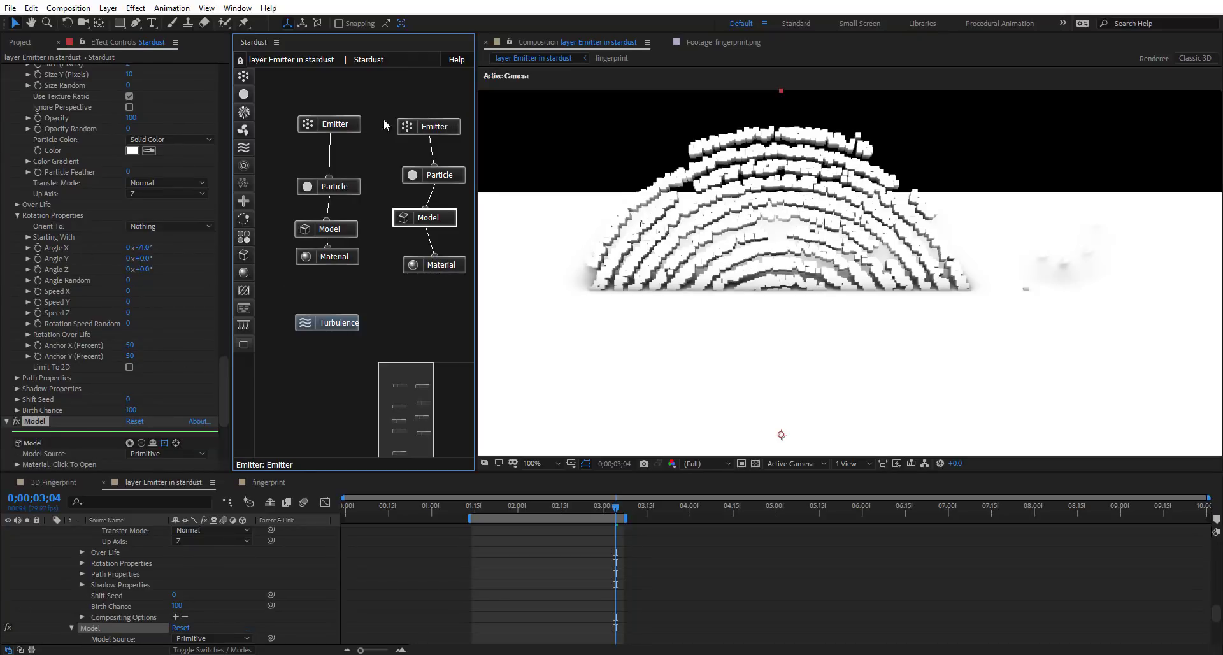
pyautogui.click(433, 126)
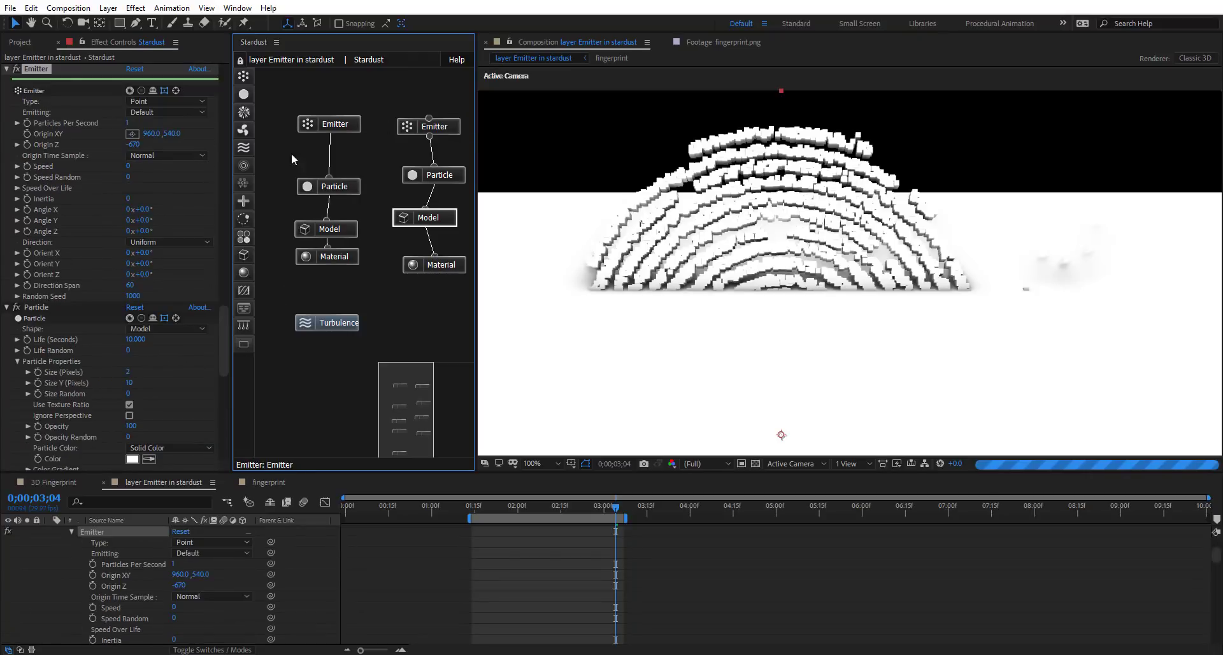
pyautogui.click(176, 134)
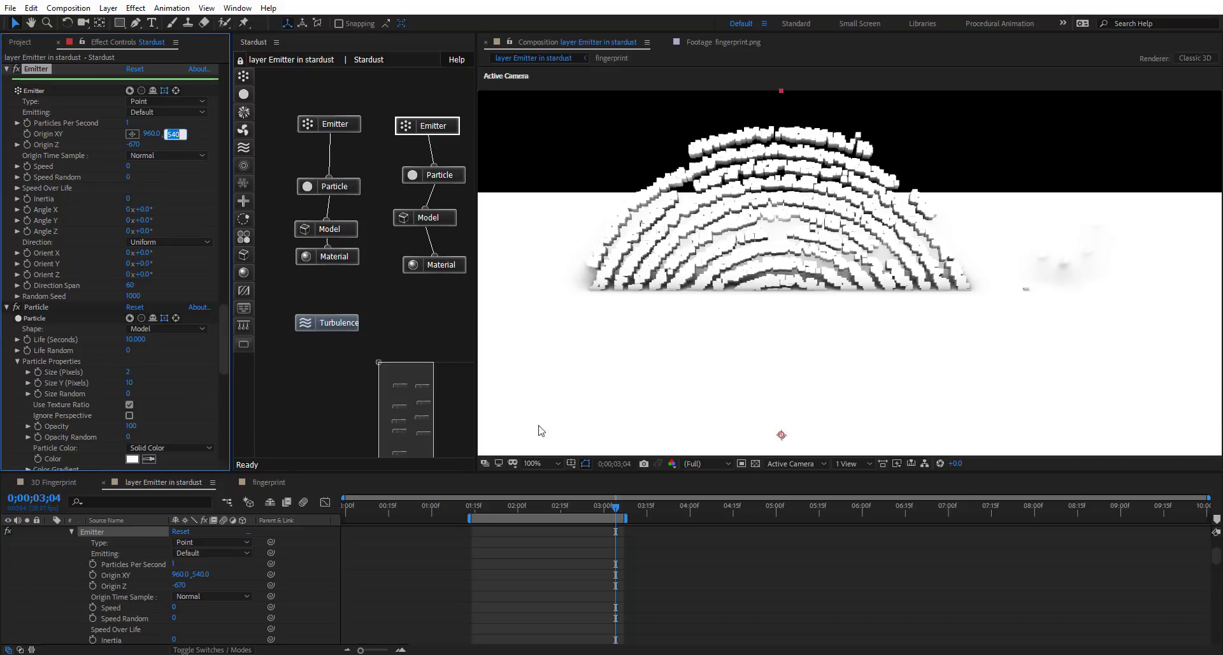
pyautogui.click(708, 462)
pyautogui.click(713, 510)
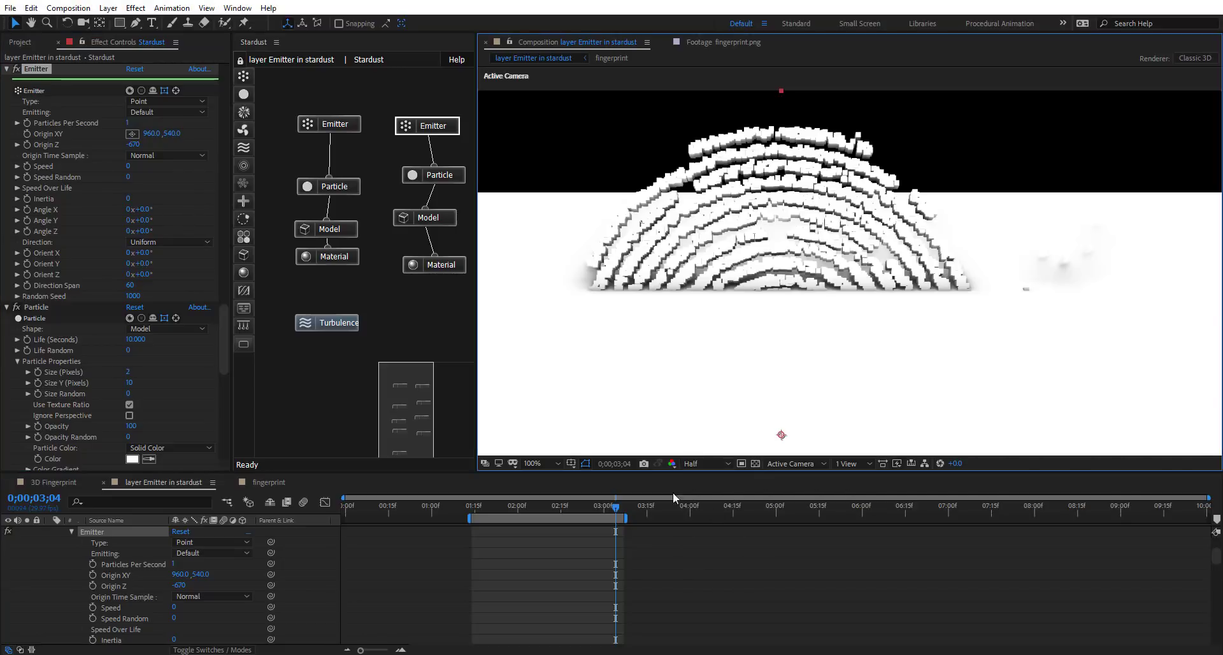
# Reduce the first Emitter's Particles Per Second to 100000
pyautogui.click(353, 125)
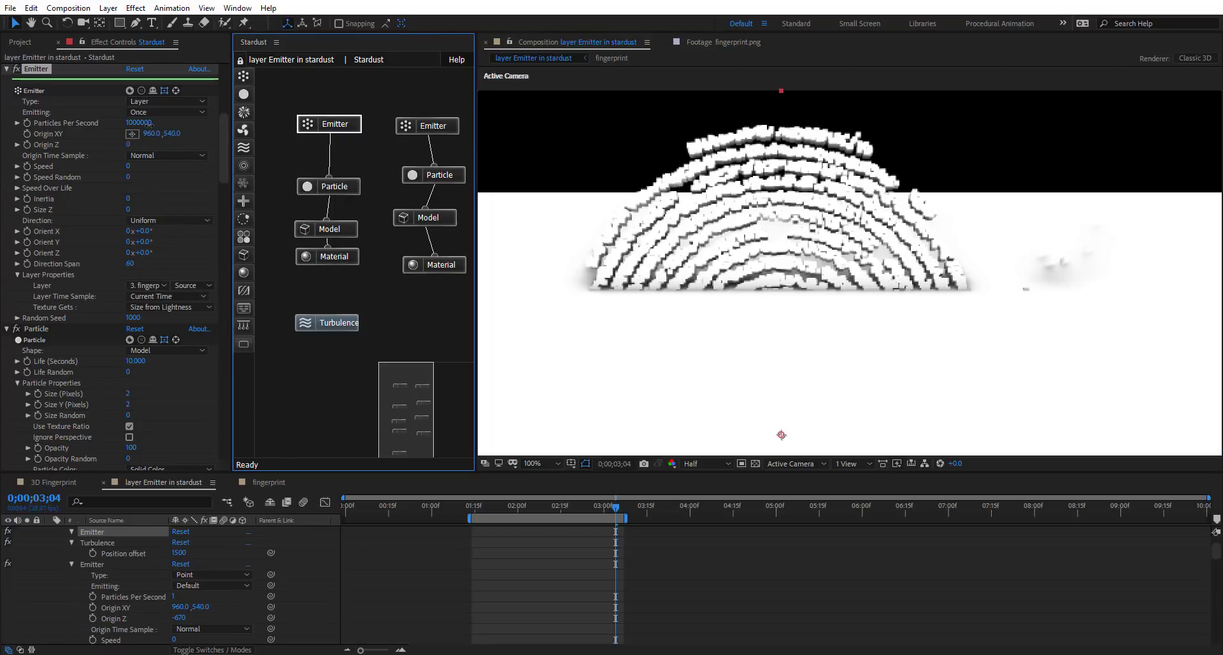
pyautogui.click(147, 122)
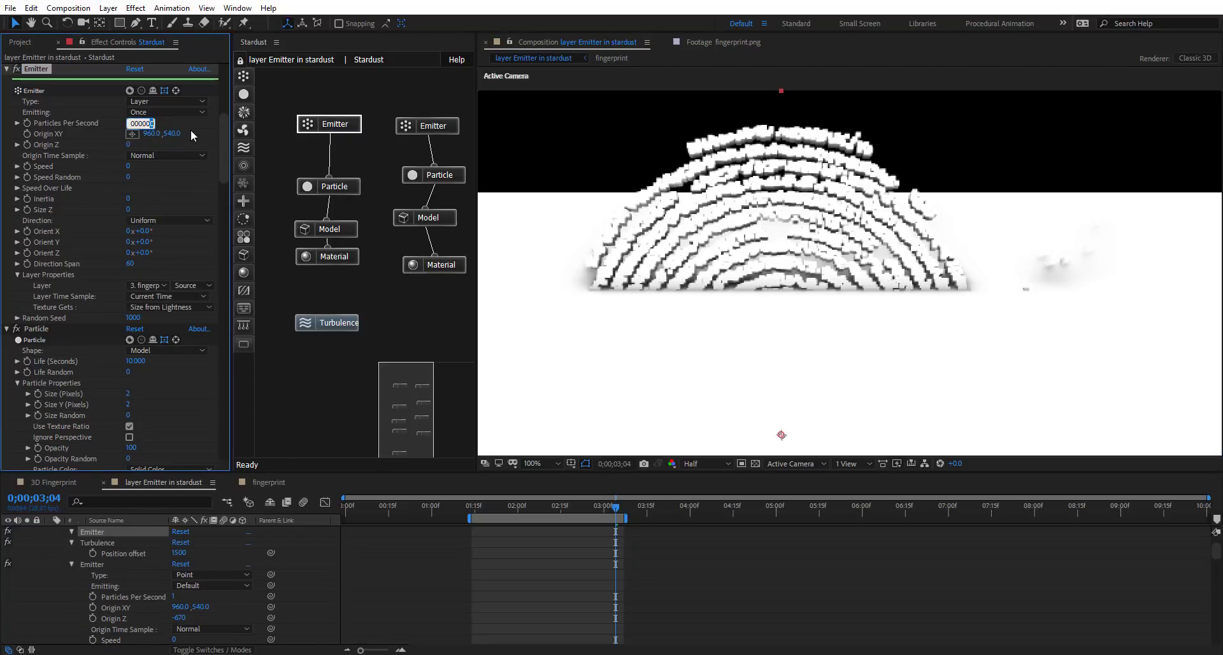
pyautogui.press('Return')
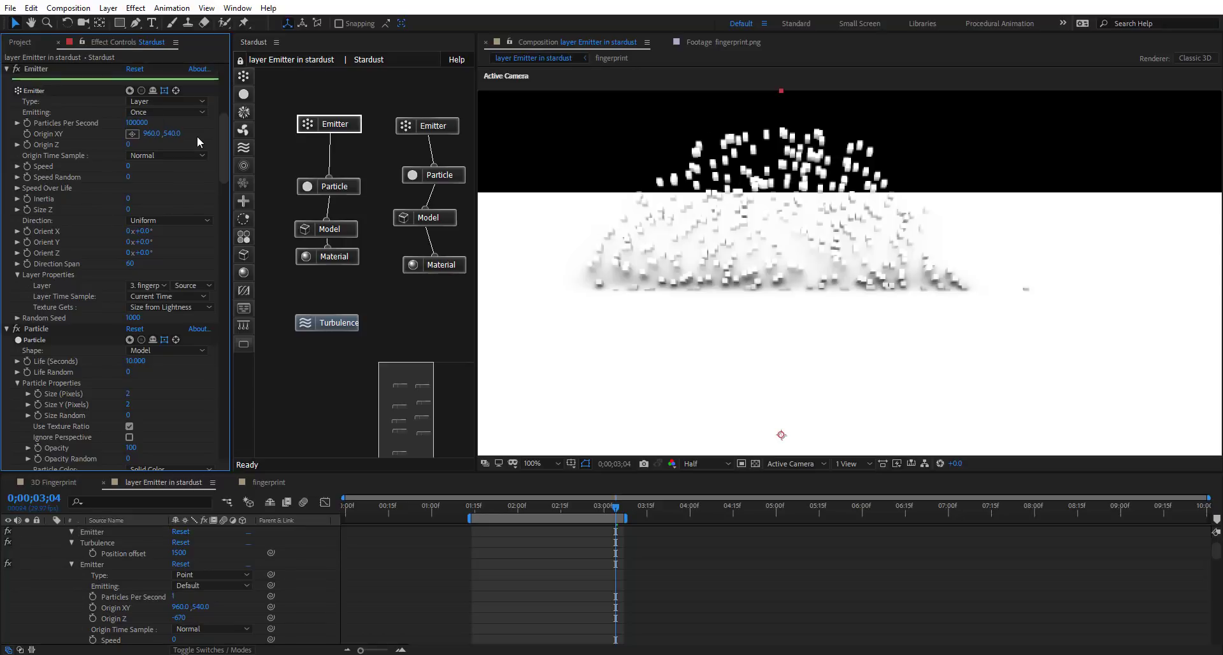
# Shift the floor plane vertically by setting the second Emitter's Origin Y to 558
pyautogui.click(428, 125)
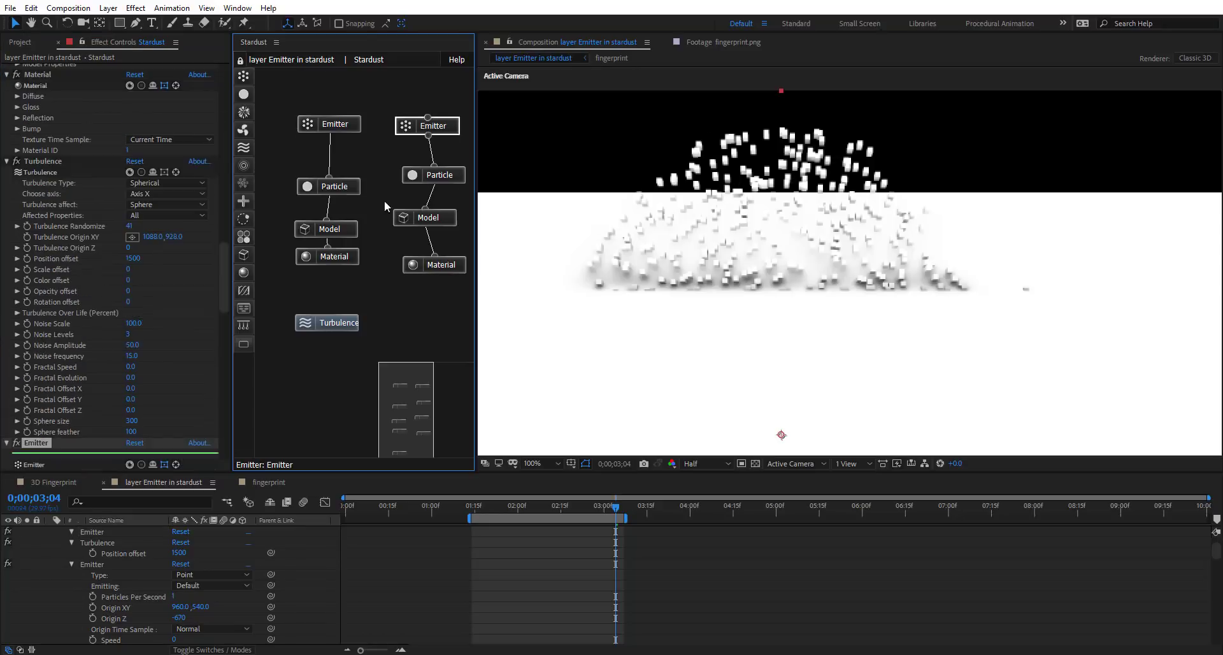
pyautogui.scroll(-2, 158, 316)
pyautogui.scroll(-5, 158, 315)
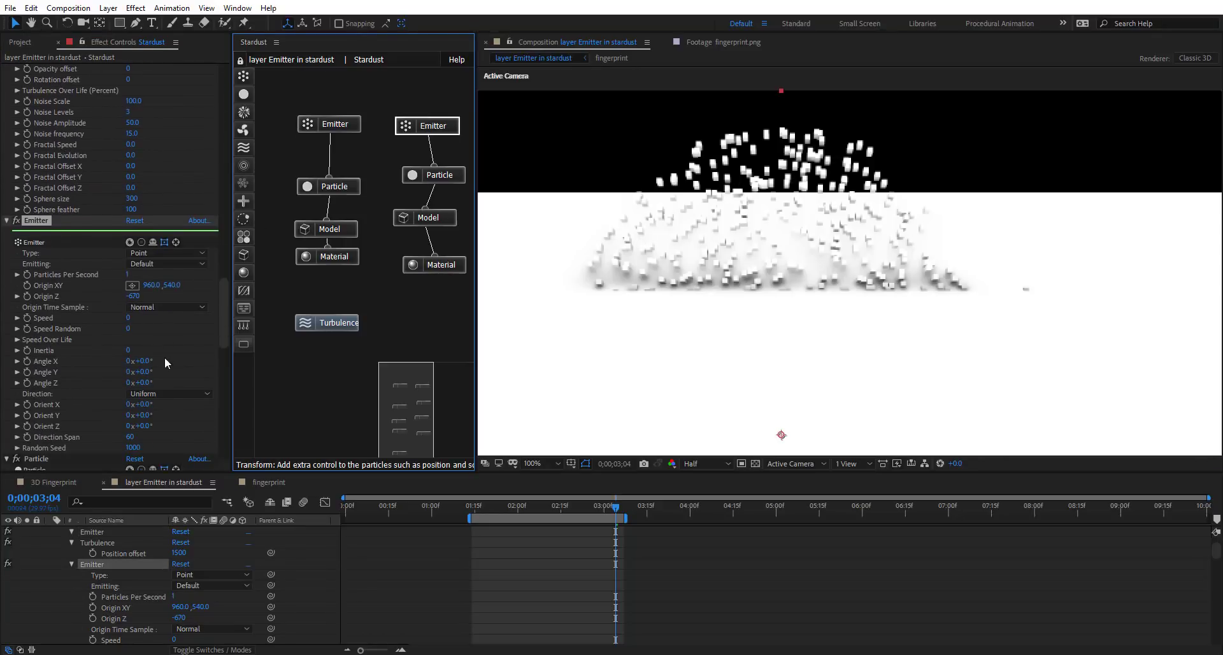
pyautogui.moveTo(170, 285); pyautogui.dragTo(181, 285)
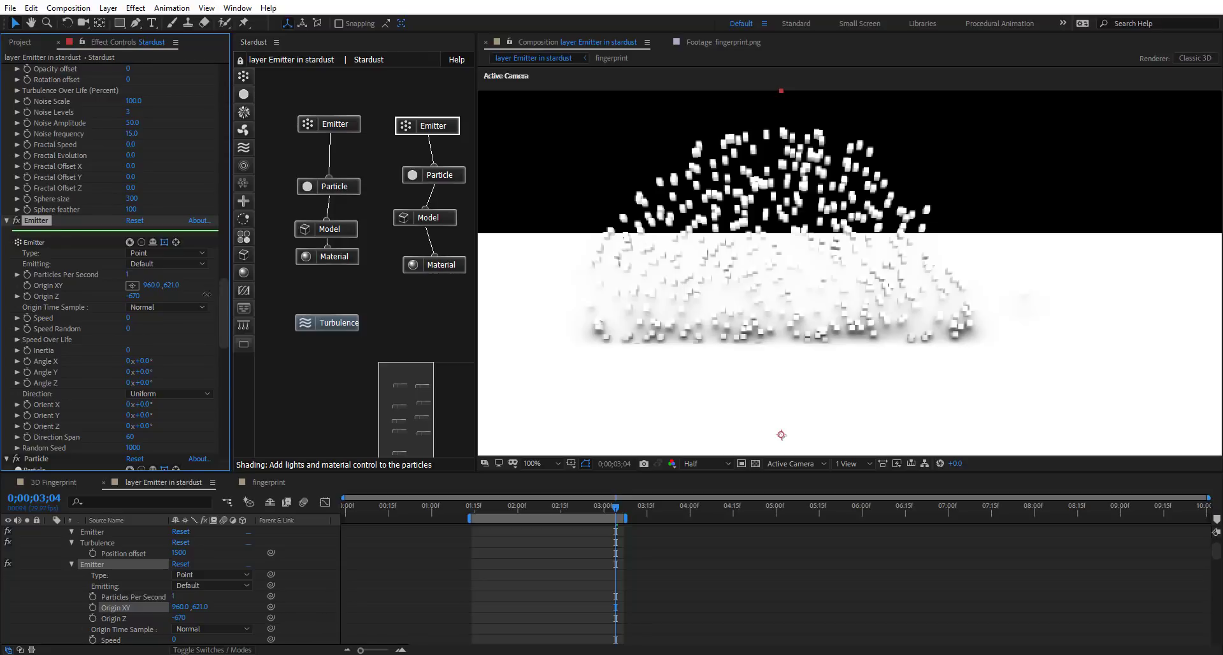
pyautogui.moveTo(212, 292); pyautogui.dragTo(186, 298)
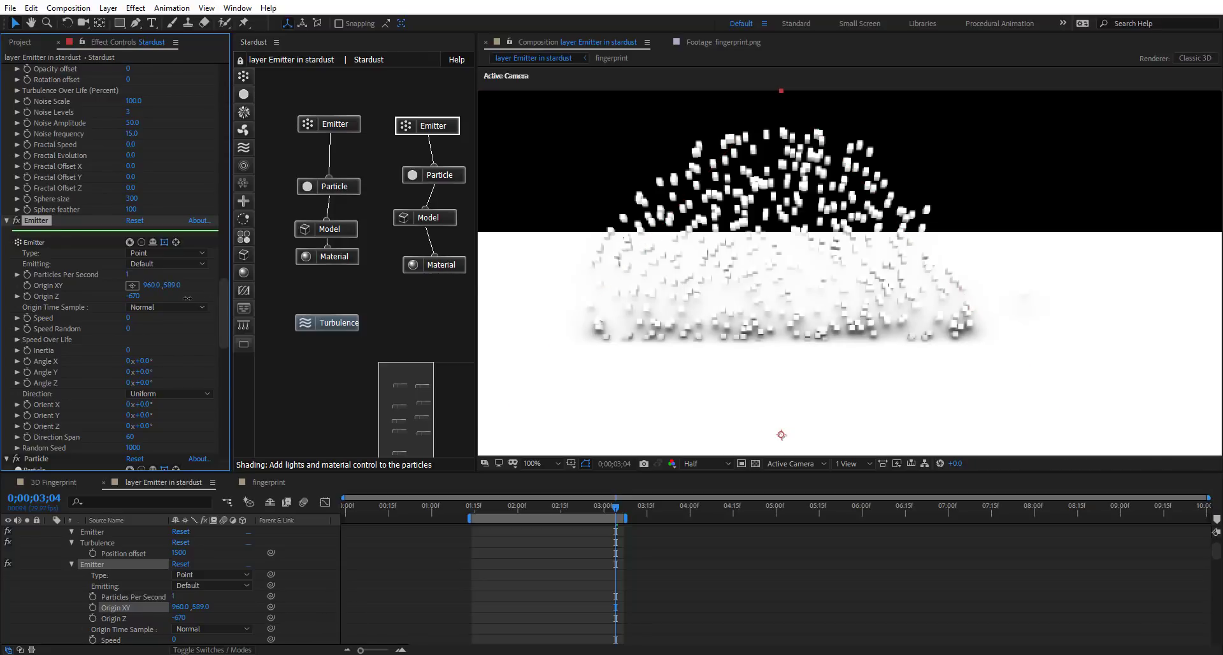
pyautogui.moveTo(171, 296); pyautogui.dragTo(169, 296)
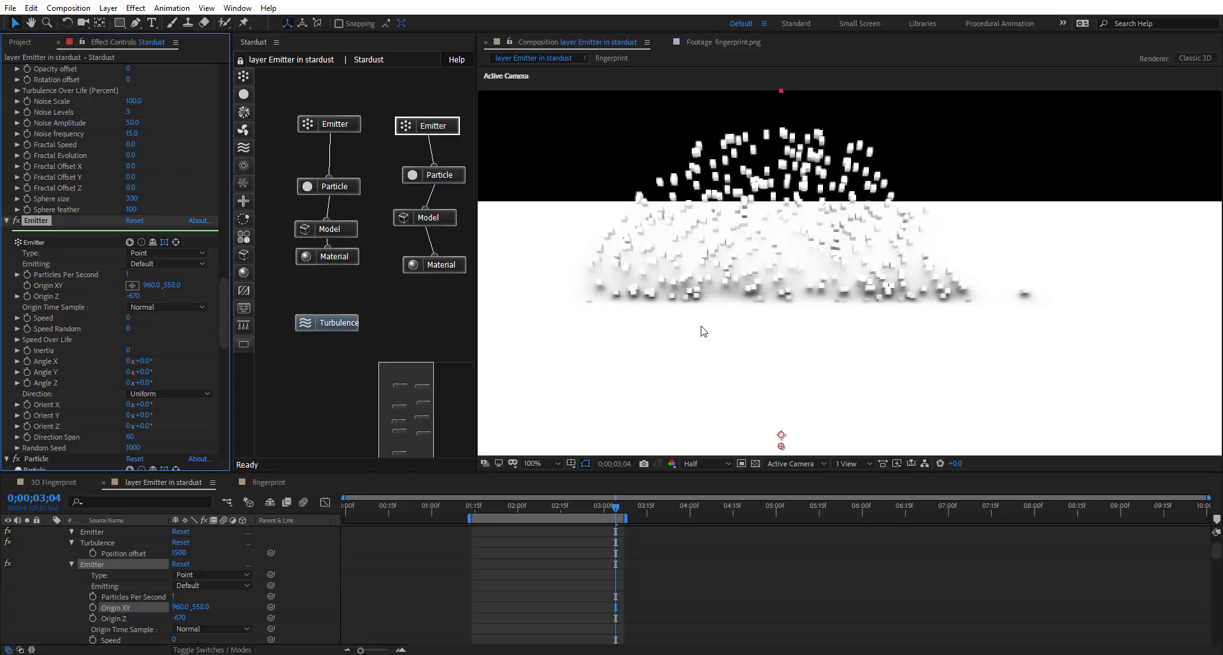
pyautogui.moveTo(740, 349); pyautogui.dragTo(750, 327)
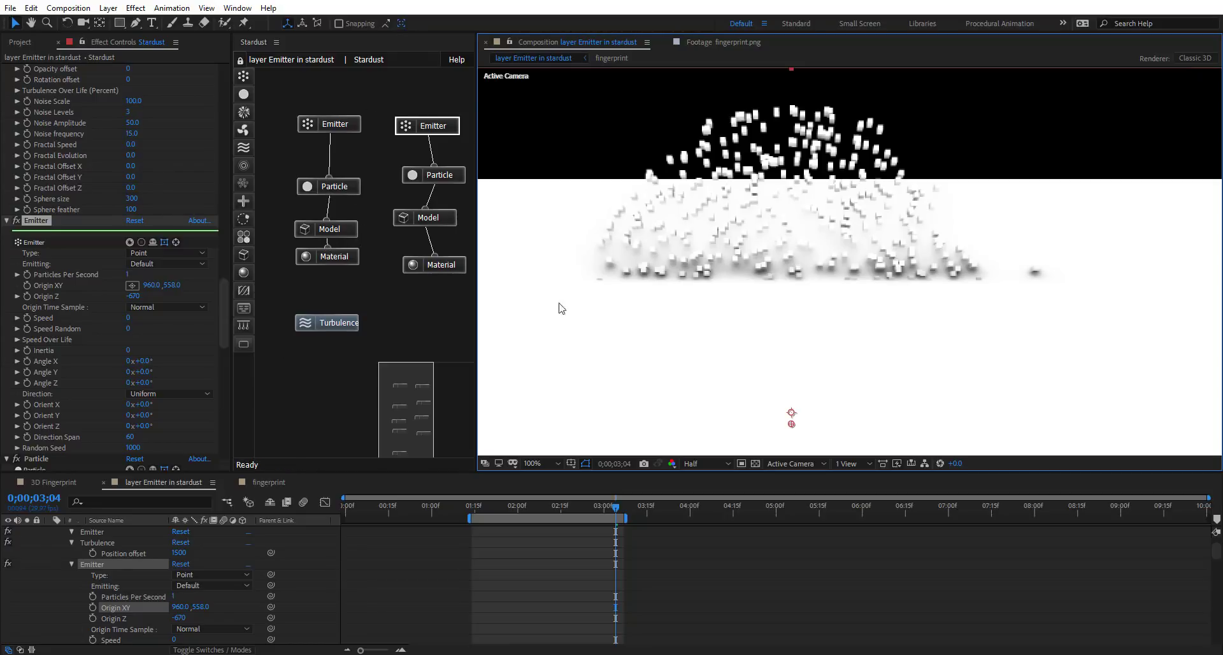
# Add a Transform node, link it to the first Particle node, and tilt the fingerprint with Rotation X
pyautogui.moveTo(244, 201); pyautogui.dragTo(367, 306)
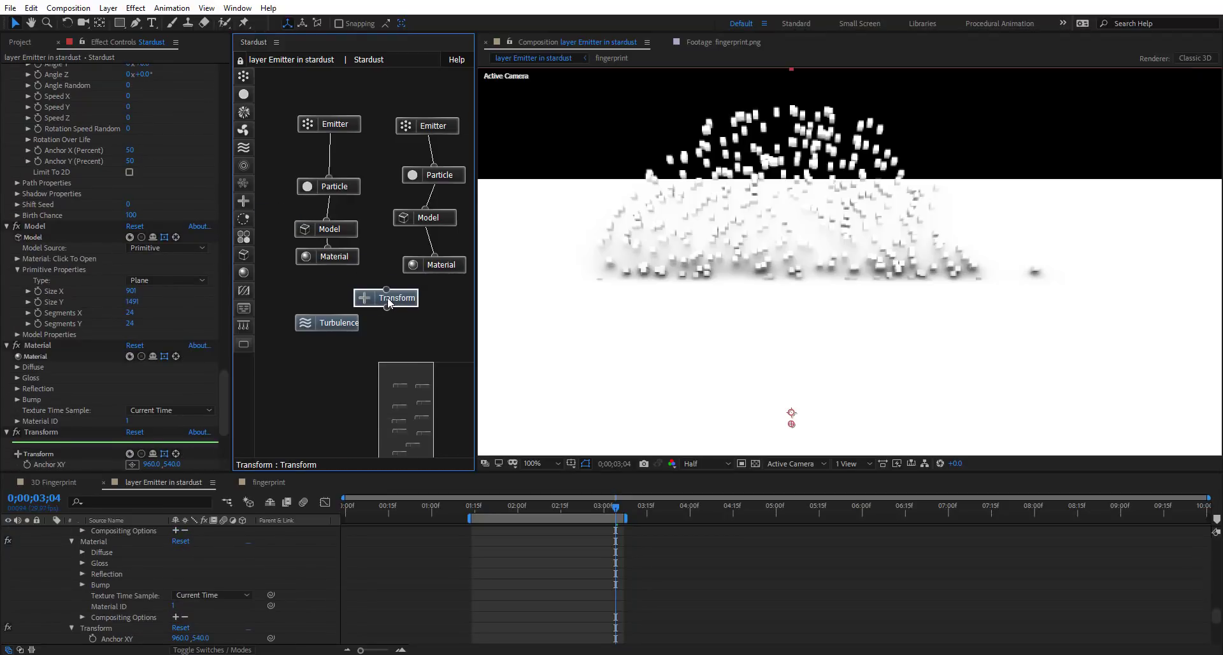
pyautogui.moveTo(354, 191); pyautogui.dragTo(338, 188)
pyautogui.moveTo(224, 400); pyautogui.dragTo(227, 418)
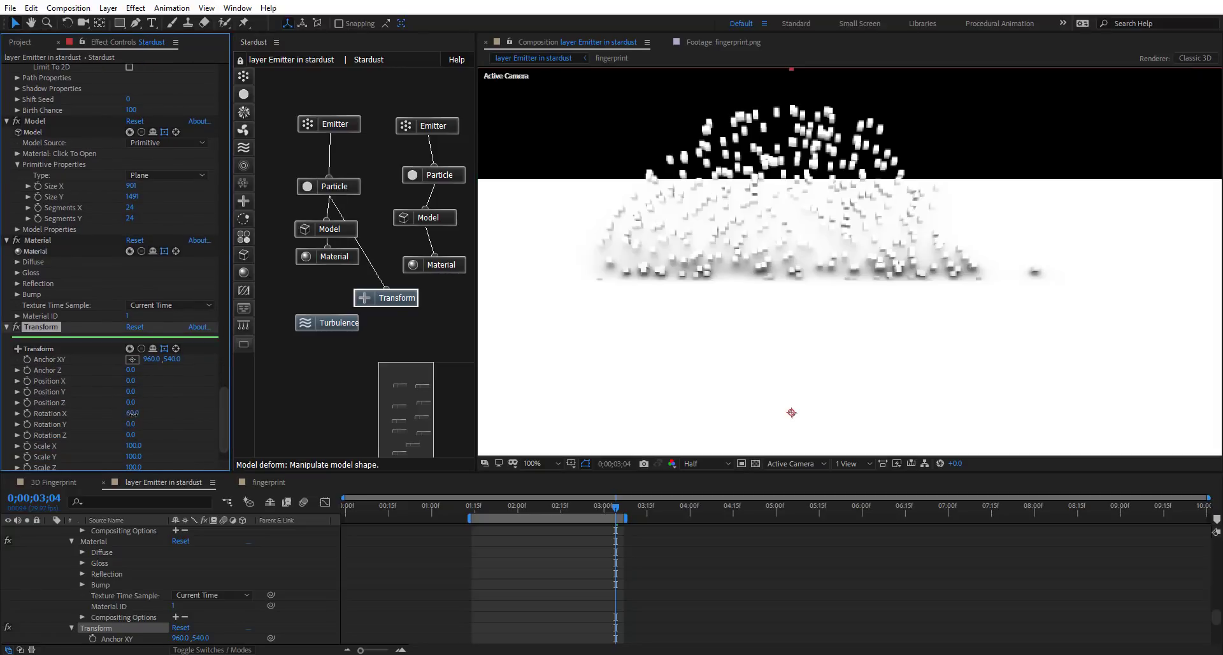
pyautogui.moveTo(132, 413); pyautogui.dragTo(128, 415)
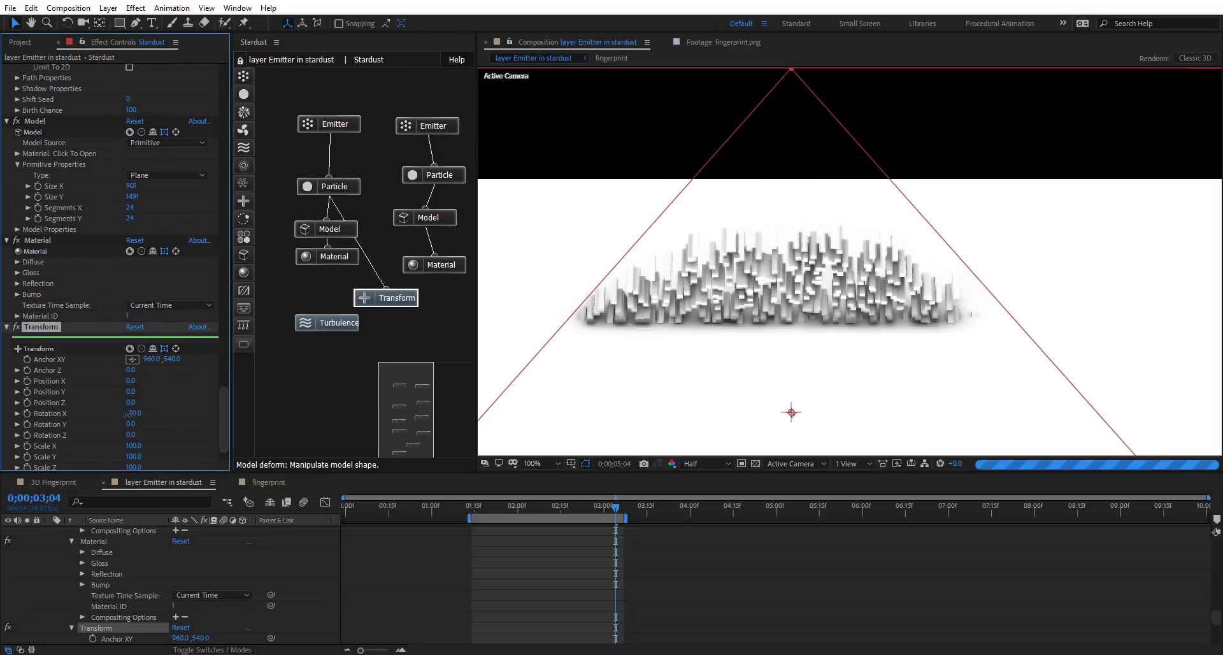
pyautogui.click(132, 414)
# Lower the floor by setting the second Emitter's Origin Y to 1073, and adjust the Transform node to lay the fingerprint flat
pyautogui.click(429, 126)
pyautogui.scroll(-1, 790, 268)
pyautogui.moveTo(803, 306); pyautogui.dragTo(765, 175)
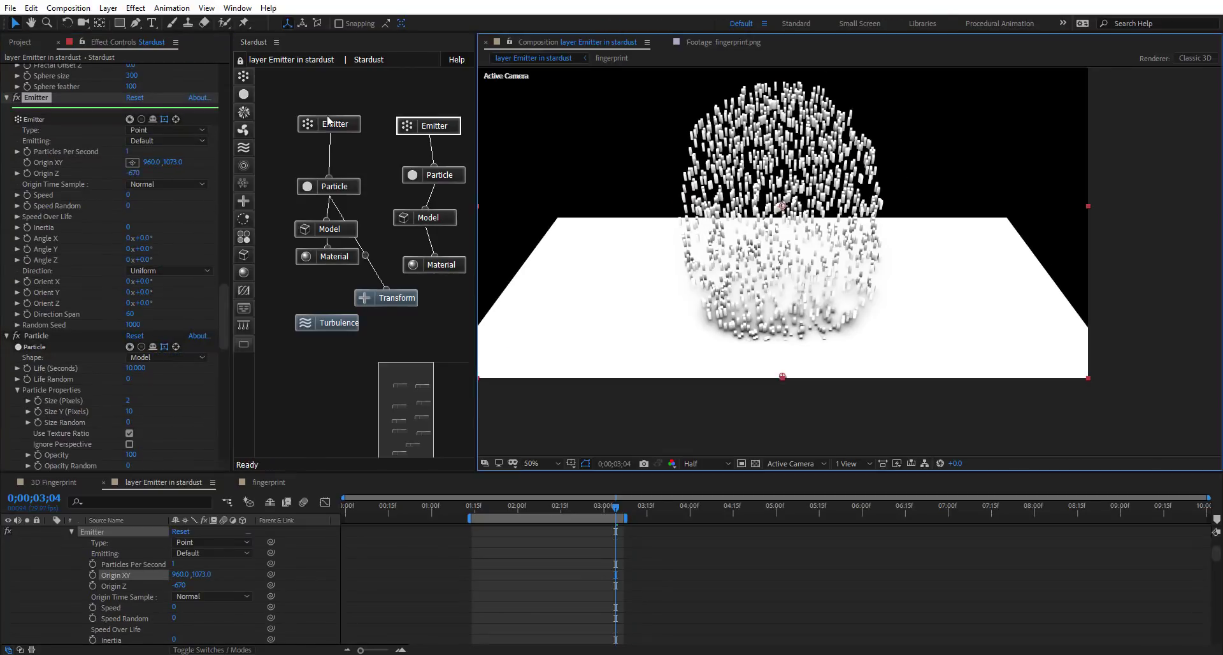
pyautogui.click(386, 298)
pyautogui.moveTo(132, 368); pyautogui.dragTo(116, 368)
# Set the second Emitter's Origin XY to 900, 777 so the floor plane sits beneath the flat fingerprint
pyautogui.click(428, 125)
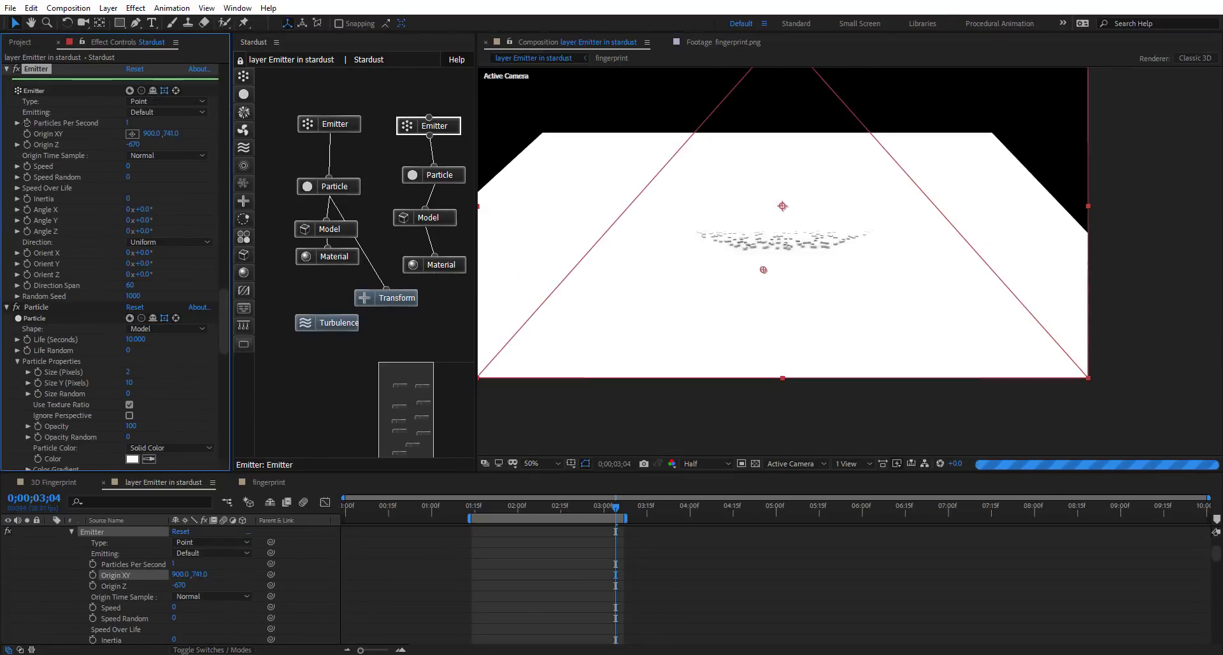
pyautogui.scroll(1, 790, 249)
pyautogui.moveTo(781, 217); pyautogui.dragTo(856, 276)
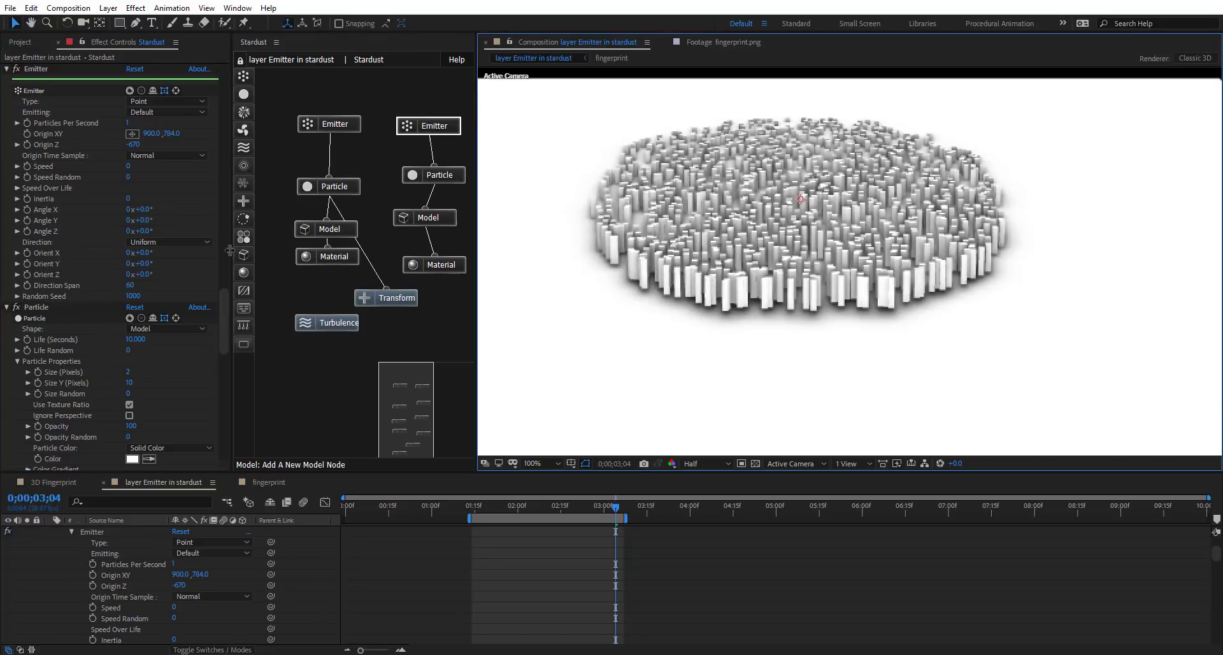
pyautogui.moveTo(178, 136); pyautogui.dragTo(174, 133)
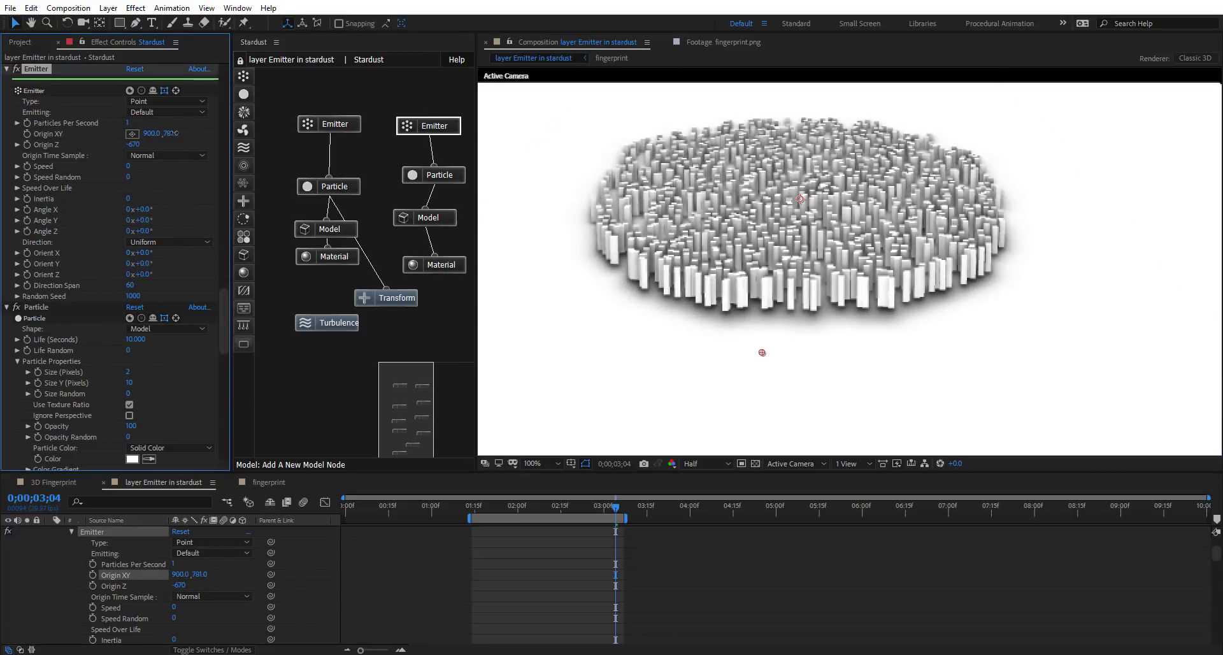
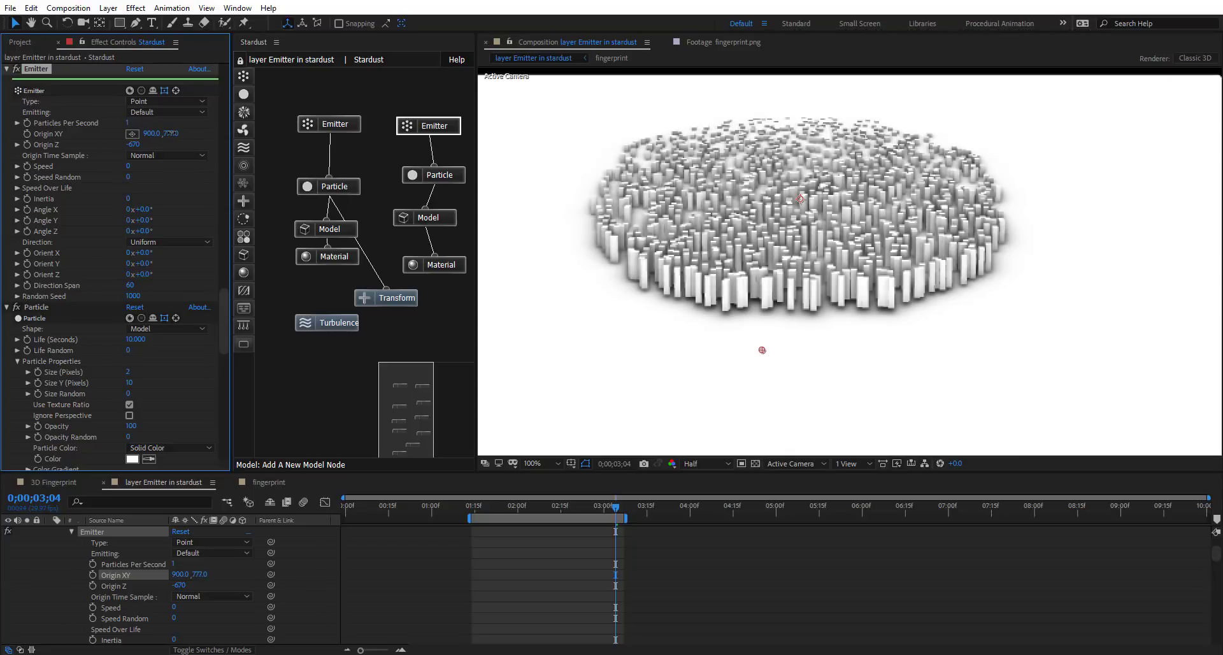
pyautogui.scroll(-1, 752, 225)
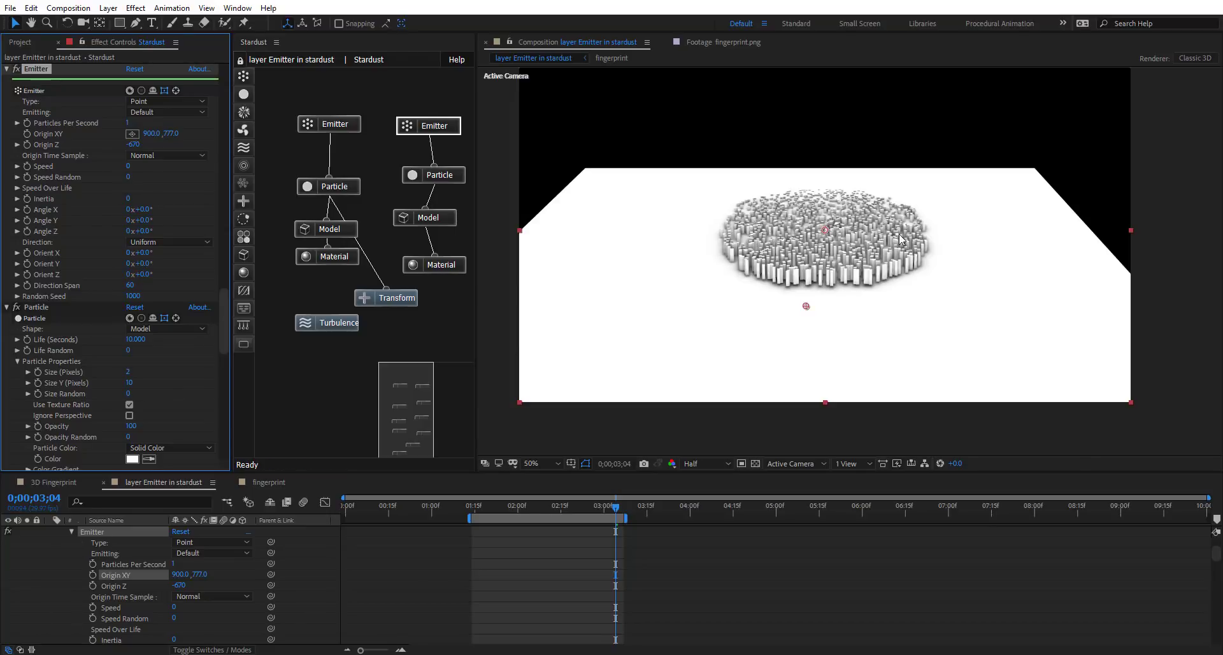
pyautogui.press('h')
pyautogui.moveTo(823, 232); pyautogui.dragTo(765, 265)
pyautogui.press('v')
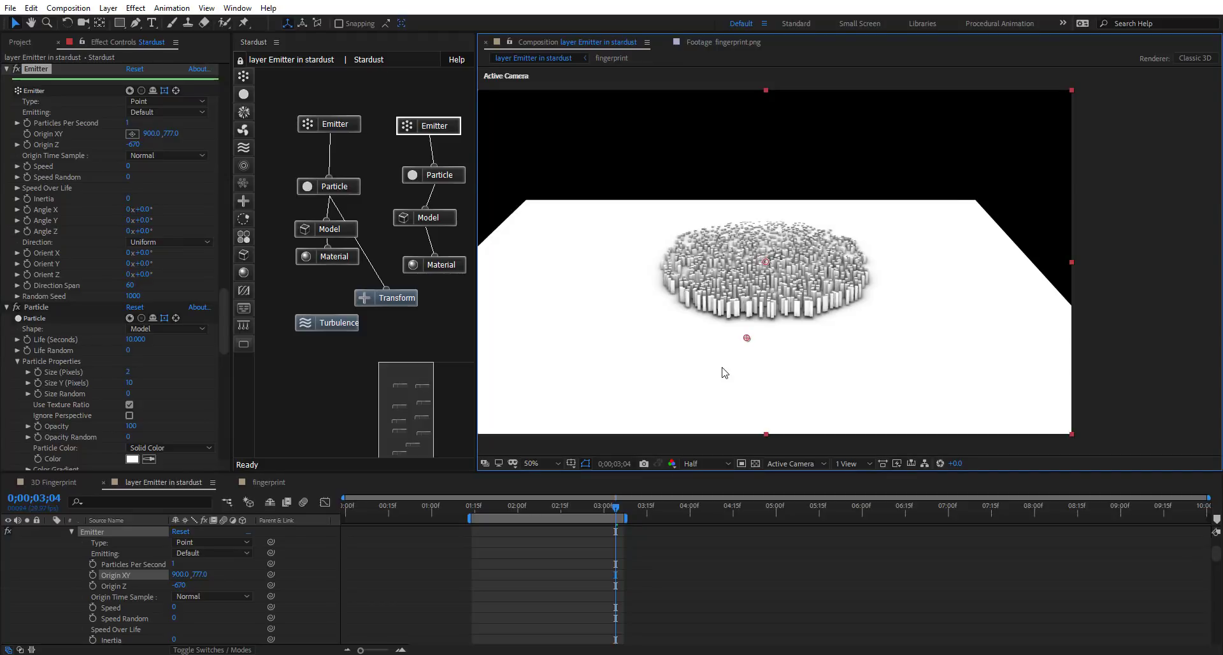
# Rearrange the first emitter's node chain and the Transform node, and connect the Turbulence node to the first Material node
pyautogui.moveTo(397, 301); pyautogui.dragTo(408, 298)
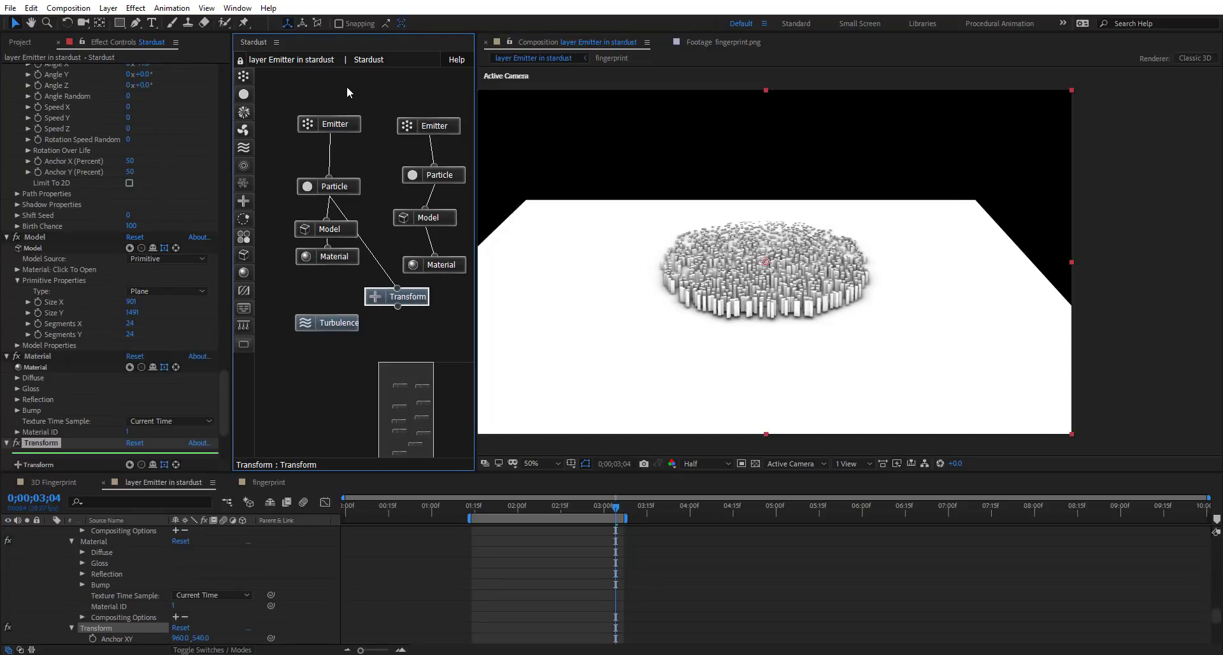
pyautogui.moveTo(323, 311); pyautogui.dragTo(322, 309)
pyautogui.moveTo(344, 267); pyautogui.dragTo(325, 264)
pyautogui.moveTo(408, 291); pyautogui.dragTo(419, 297)
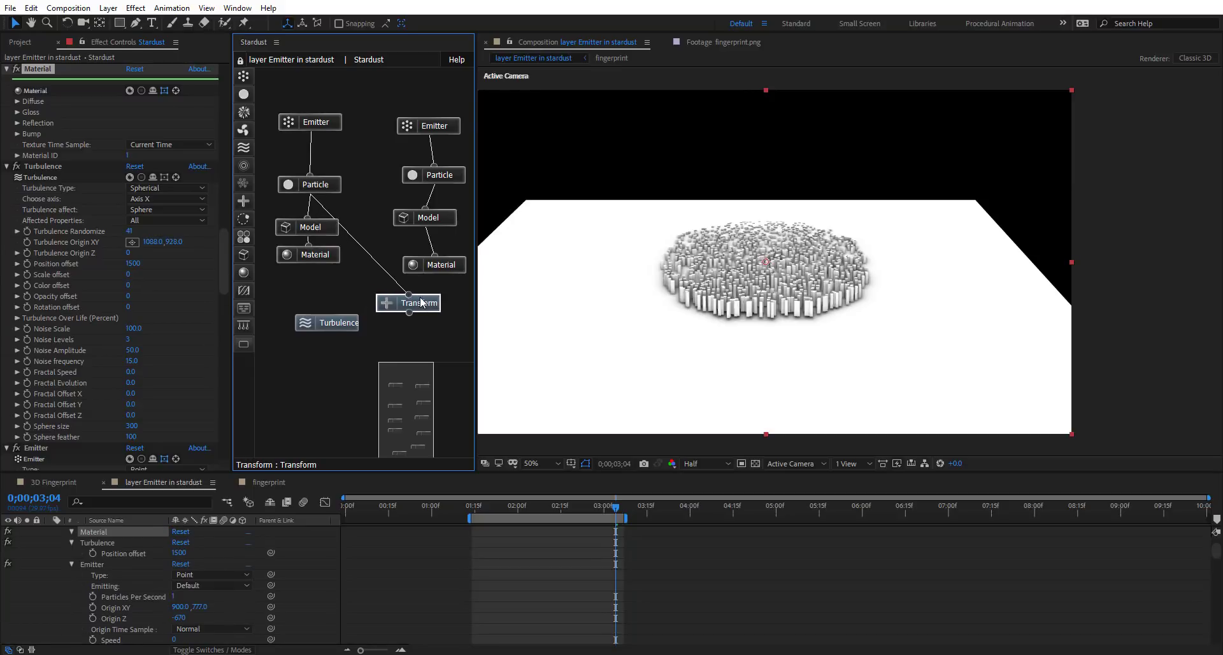
pyautogui.moveTo(333, 329); pyautogui.dragTo(308, 253)
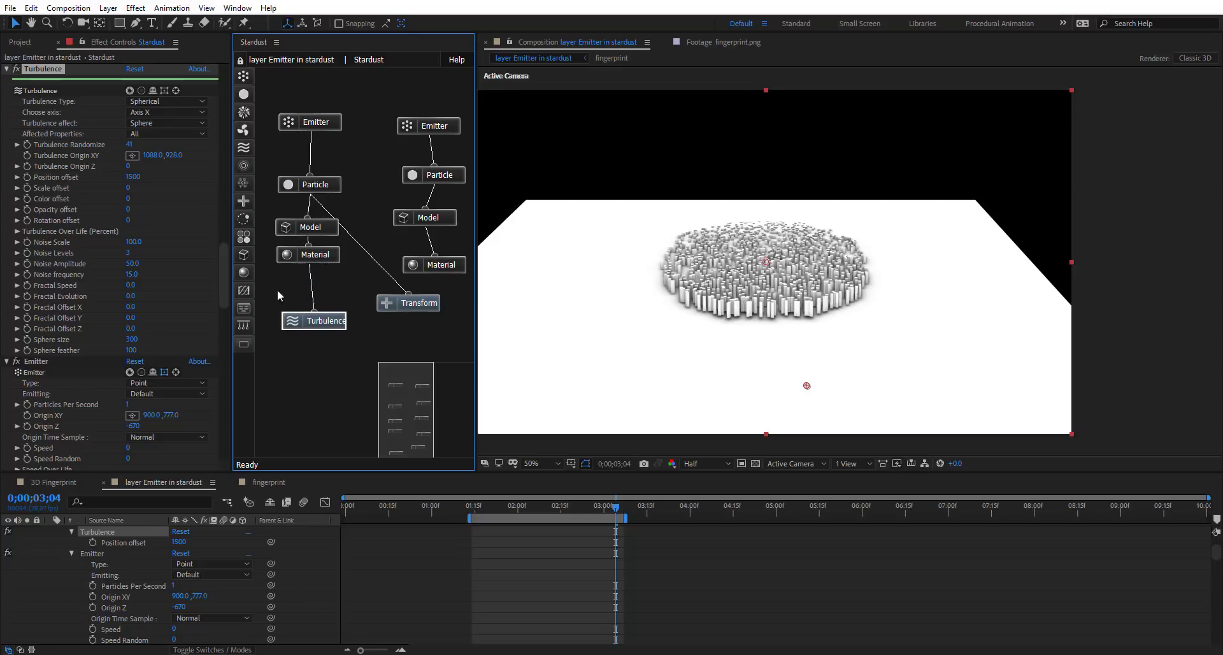
# Disconnect the Turbulence node from the first Material node
pyautogui.moveTo(223, 302); pyautogui.dragTo(242, 254)
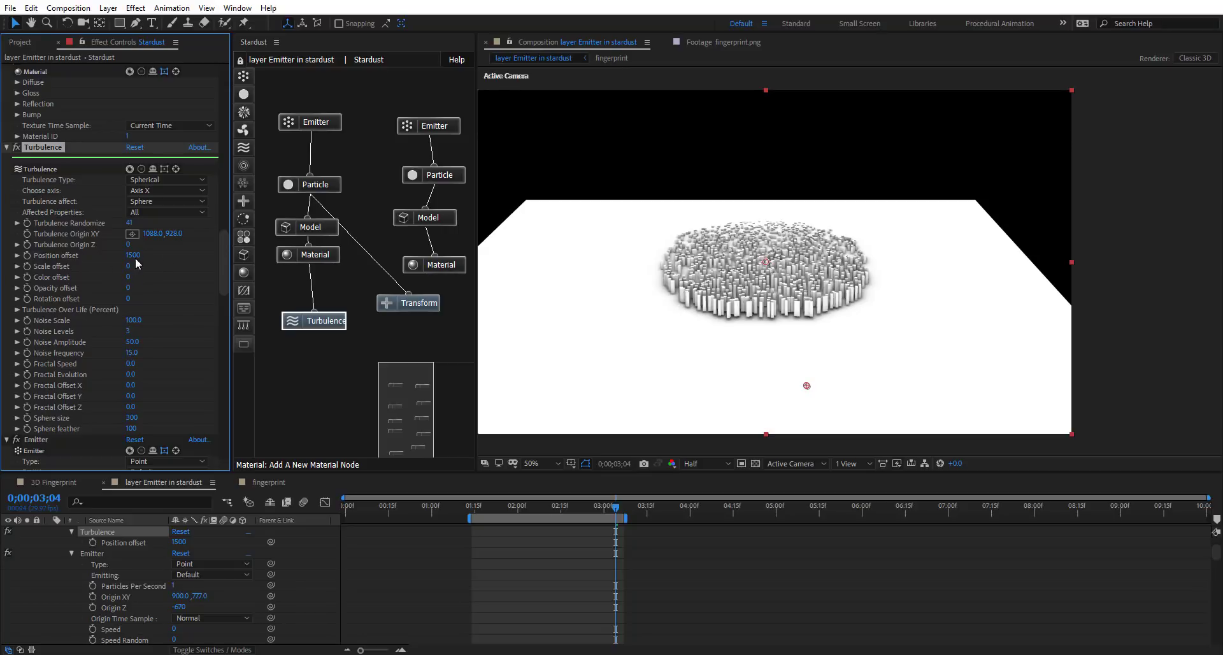
pyautogui.click(563, 507)
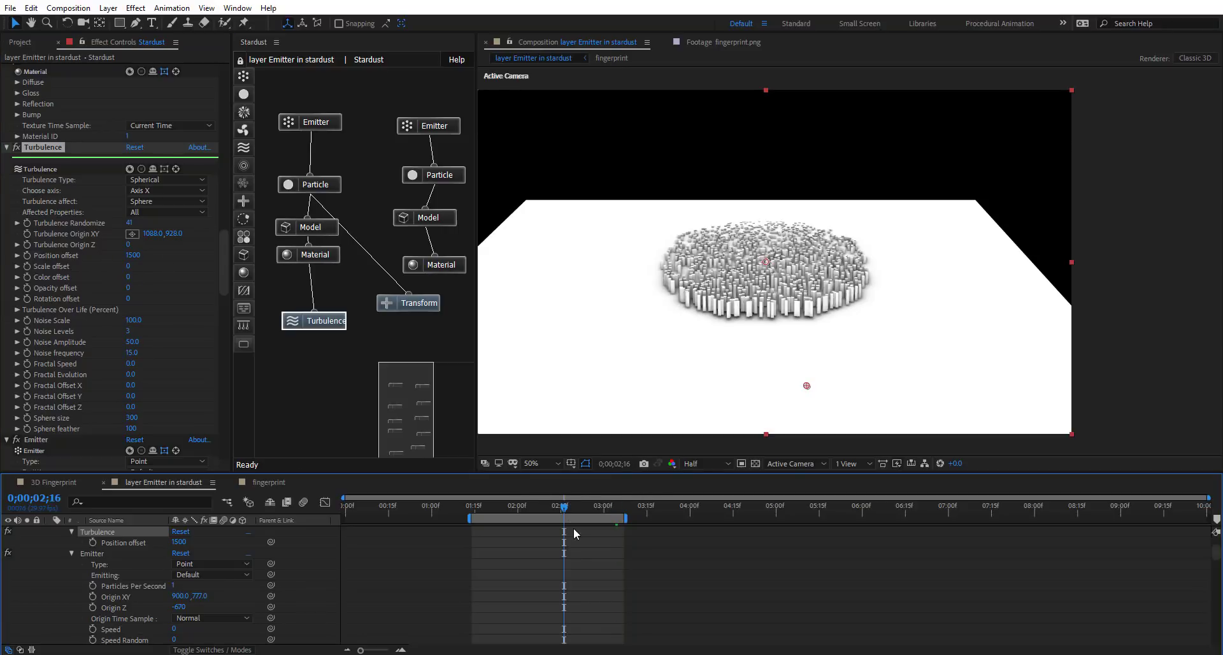
pyautogui.click(574, 529)
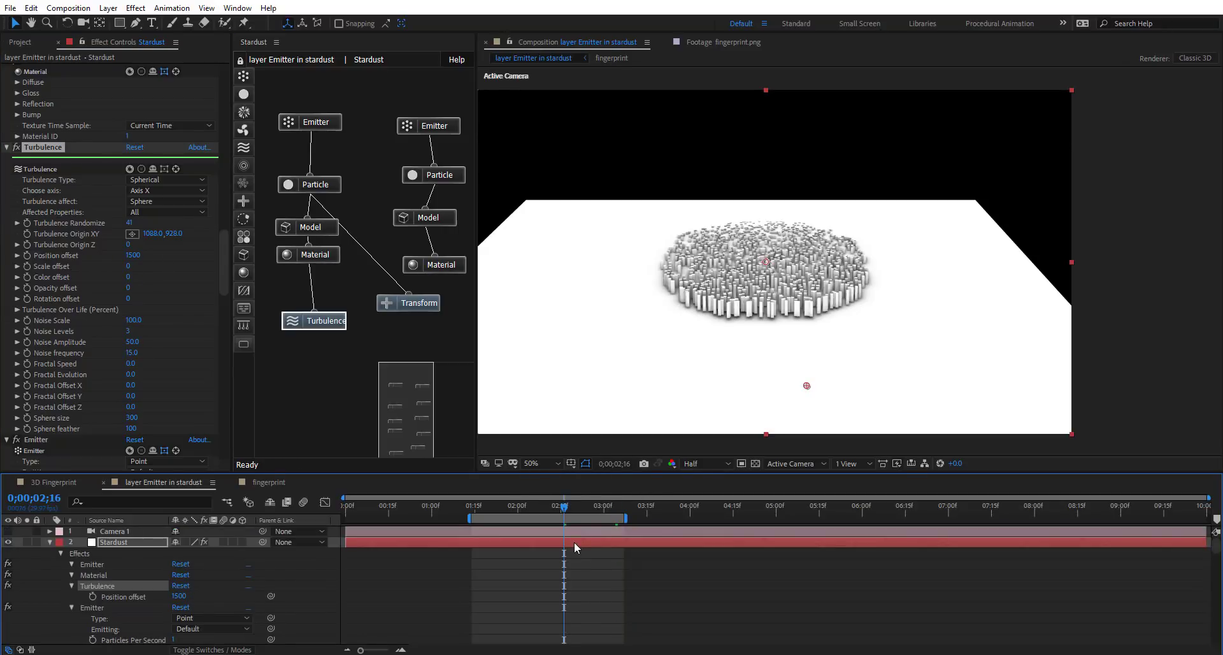
pyautogui.press('u')
pyautogui.click(330, 324)
pyautogui.click(311, 286)
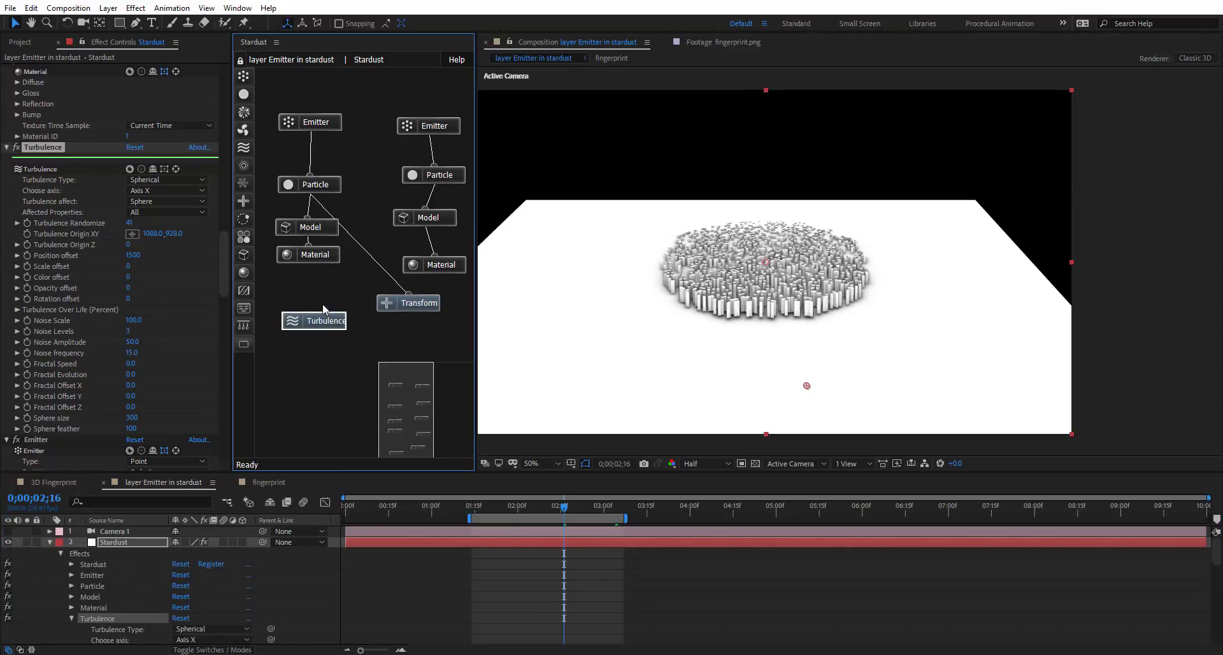
# Rearrange the node graph by moving the first emitter chain, the Transform node between both chains, and the unlinked Turbulence node below them
pyautogui.moveTo(315, 312); pyautogui.dragTo(316, 186)
pyautogui.moveTo(331, 326); pyautogui.dragTo(333, 339)
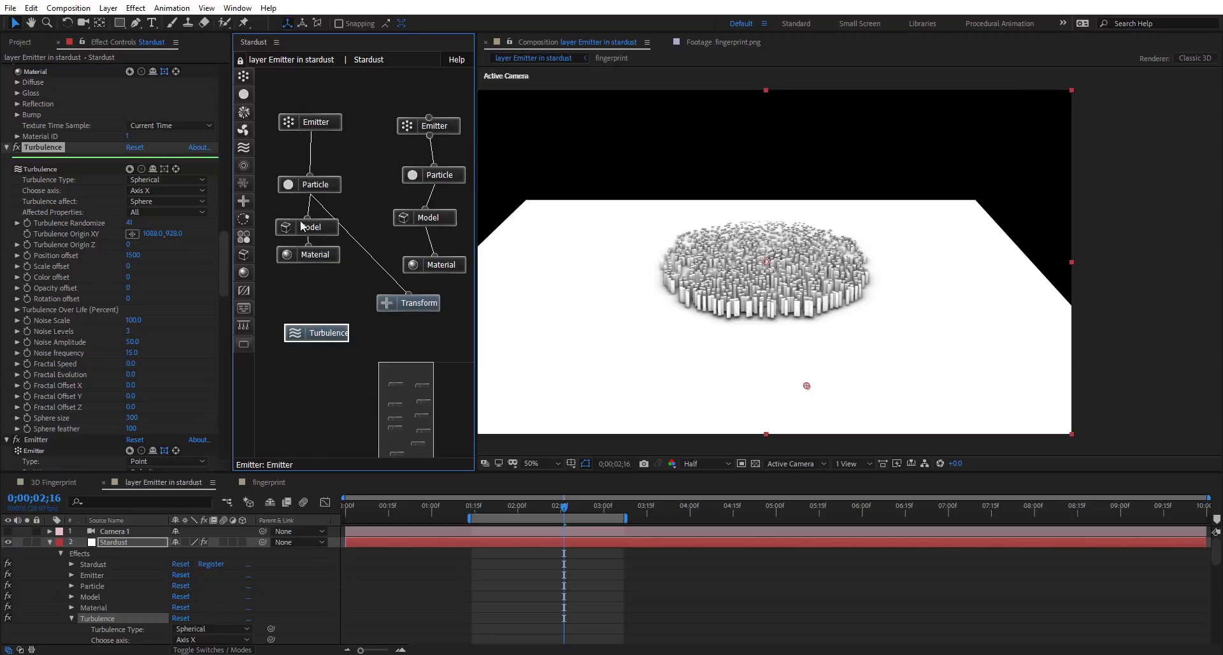
pyautogui.moveTo(223, 267)
pyautogui.mouseDown()
pyautogui.moveTo(224, 278)
pyautogui.moveTo(221, 265)
pyautogui.mouseUp()
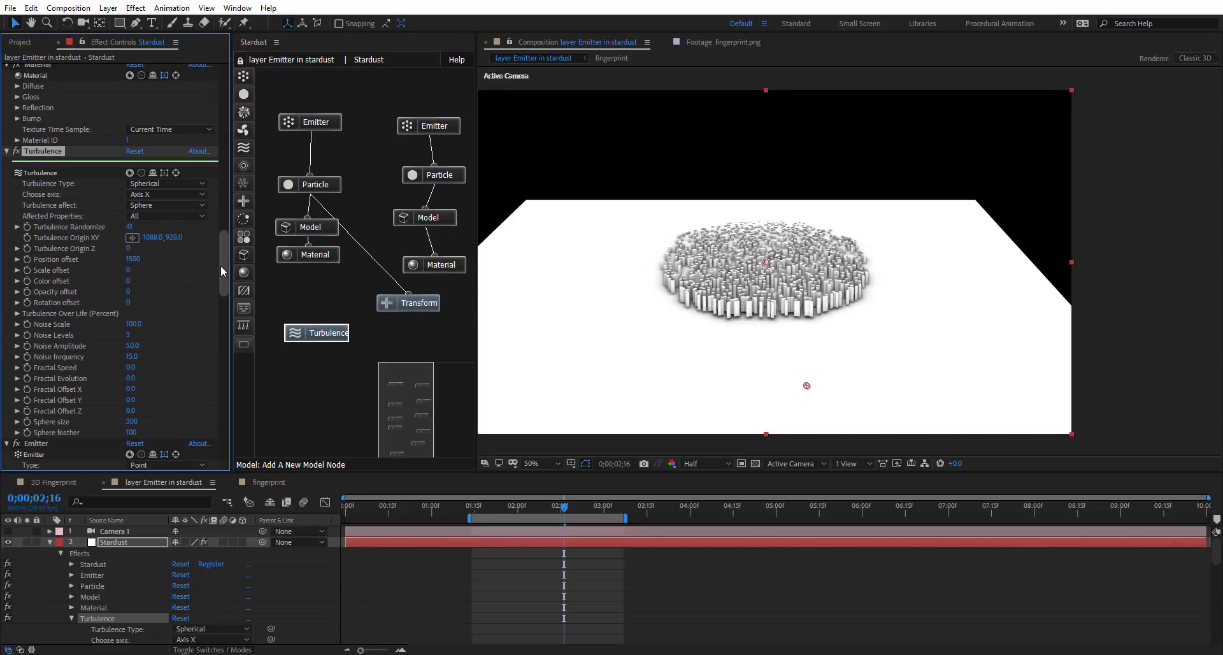
pyautogui.moveTo(425, 306); pyautogui.dragTo(391, 245)
pyautogui.moveTo(320, 102); pyautogui.dragTo(305, 256)
pyautogui.click(322, 333)
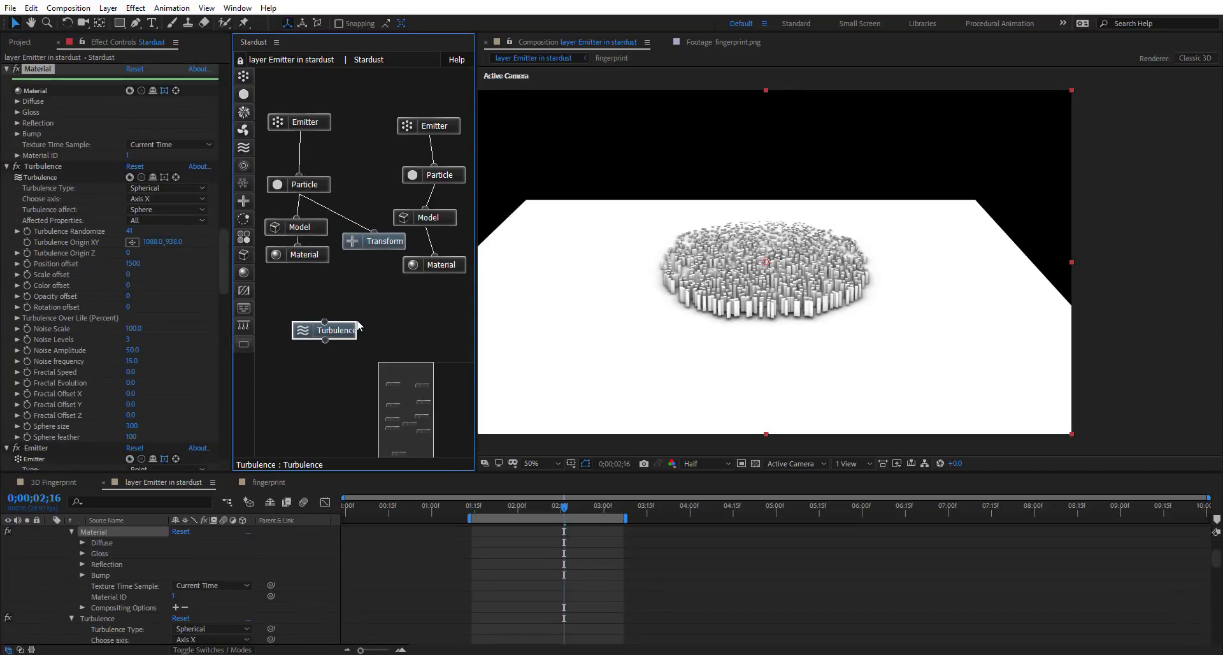
pyautogui.moveTo(322, 333); pyautogui.dragTo(348, 316)
# Keyframe the Turbulence Position offset at 0 and place that keyframe at about 0;00;03;02
pyautogui.moveTo(225, 260)
pyautogui.mouseDown()
pyautogui.moveTo(224, 248)
pyautogui.moveTo(222, 261)
pyautogui.mouseUp()
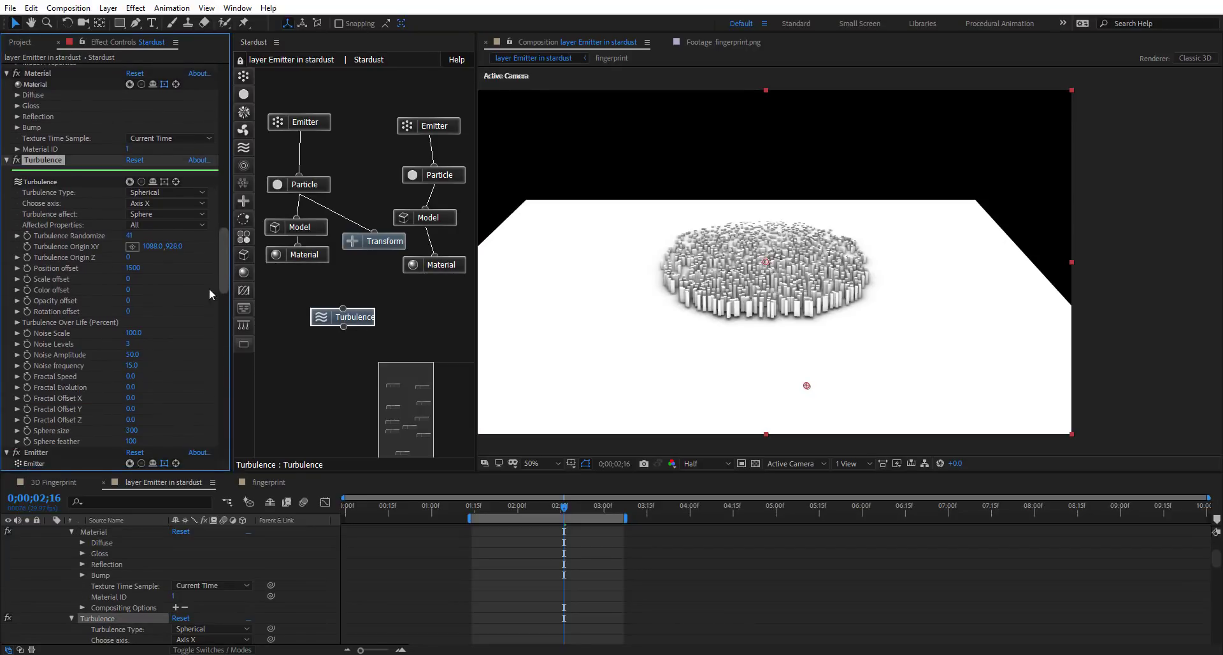
pyautogui.moveTo(565, 508); pyautogui.dragTo(584, 508)
pyautogui.press('Home')
pyautogui.click(135, 269)
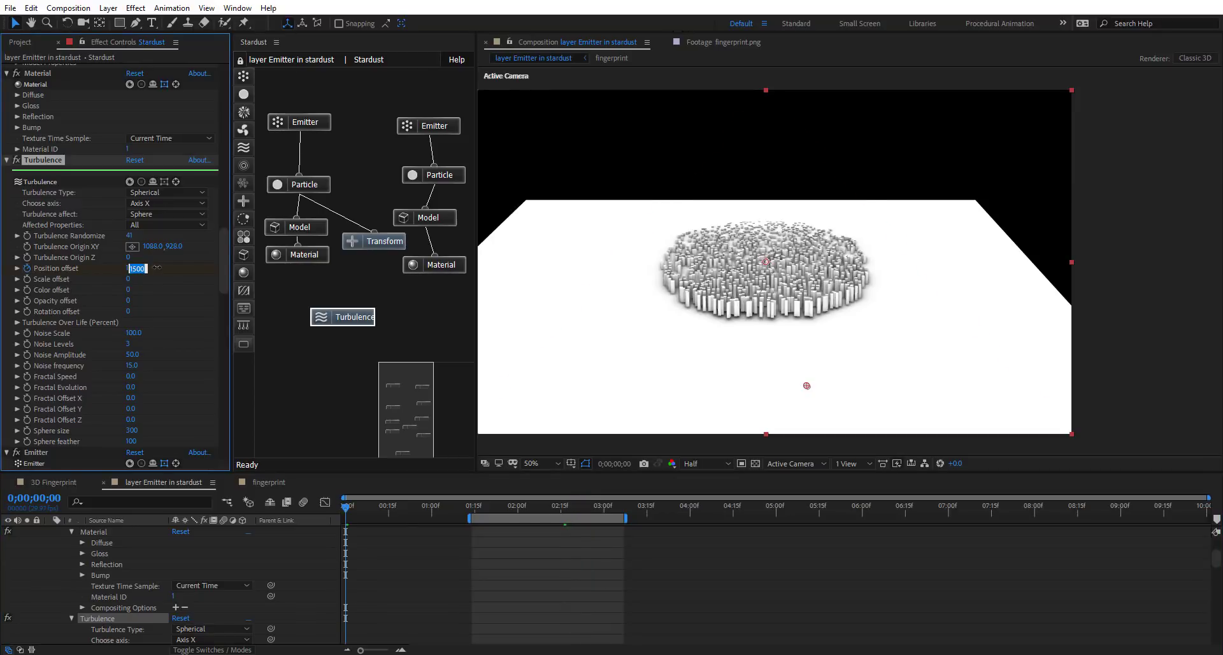
pyautogui.write('0')
pyautogui.press('Return')
pyautogui.scroll(3, 487, 550)
pyautogui.press('u')
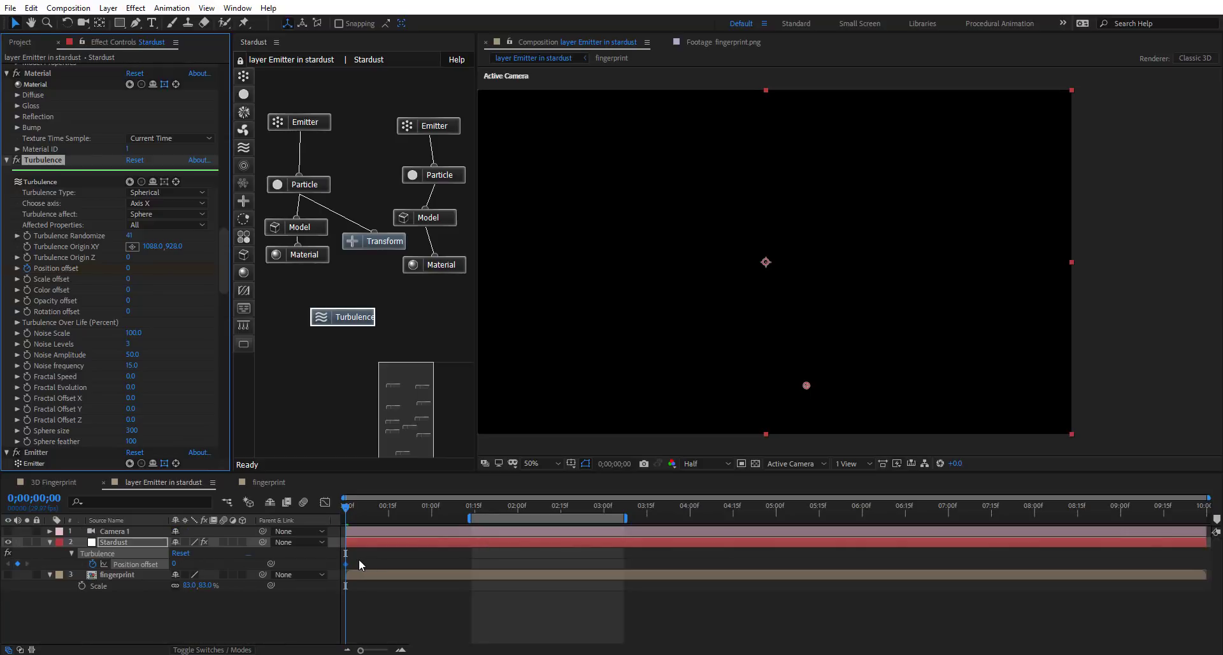
pyautogui.moveTo(346, 565); pyautogui.dragTo(610, 564)
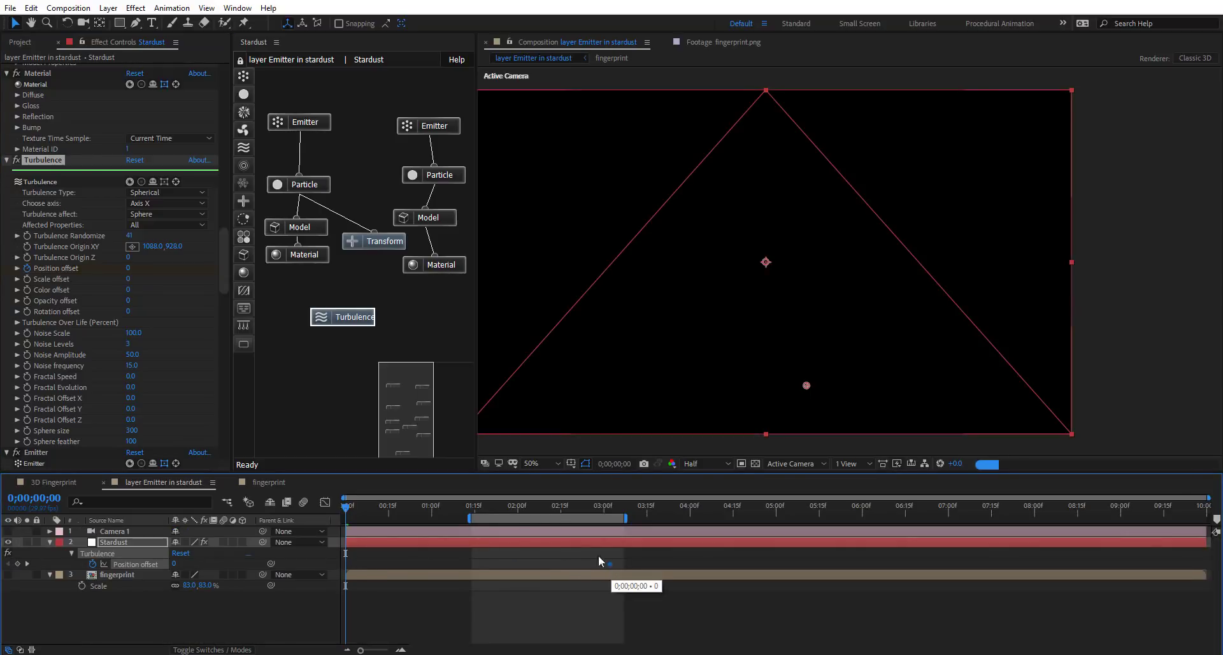
# Add a Turbulence Position offset keyframe of 1500 at about 0;00;01;18 and check the frames between both keyframes
pyautogui.click(128, 268)
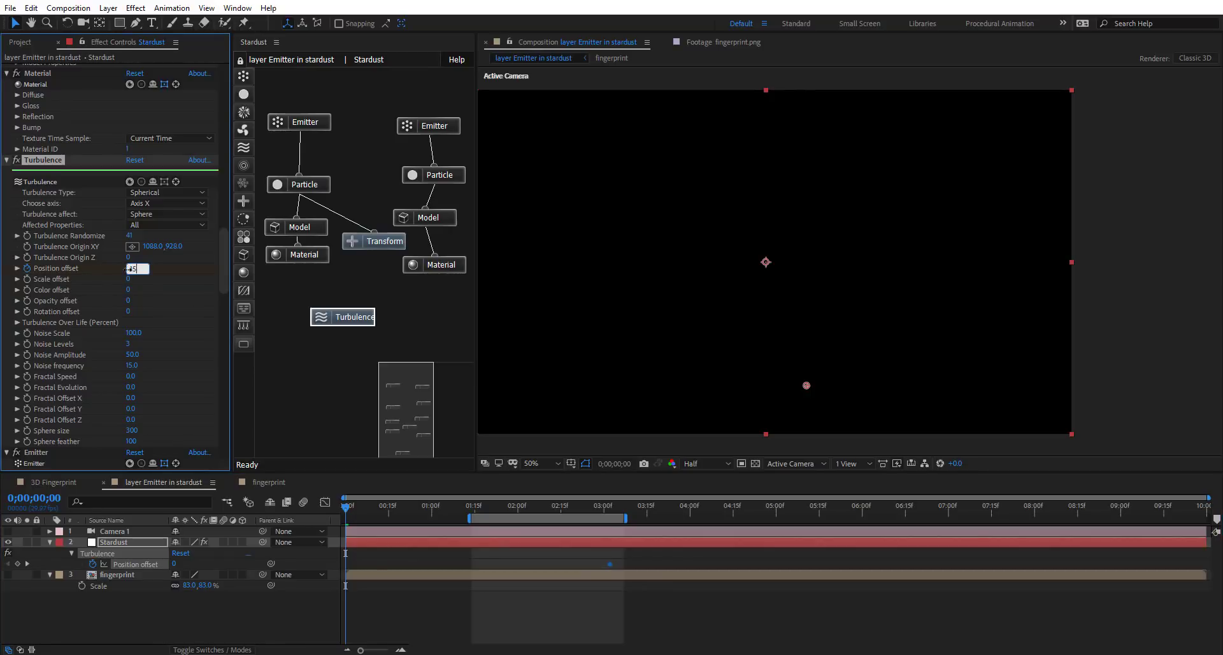
pyautogui.press('Return')
pyautogui.moveTo(346, 564); pyautogui.dragTo(483, 574)
pyautogui.click(501, 511)
pyautogui.moveTo(502, 511); pyautogui.dragTo(547, 507)
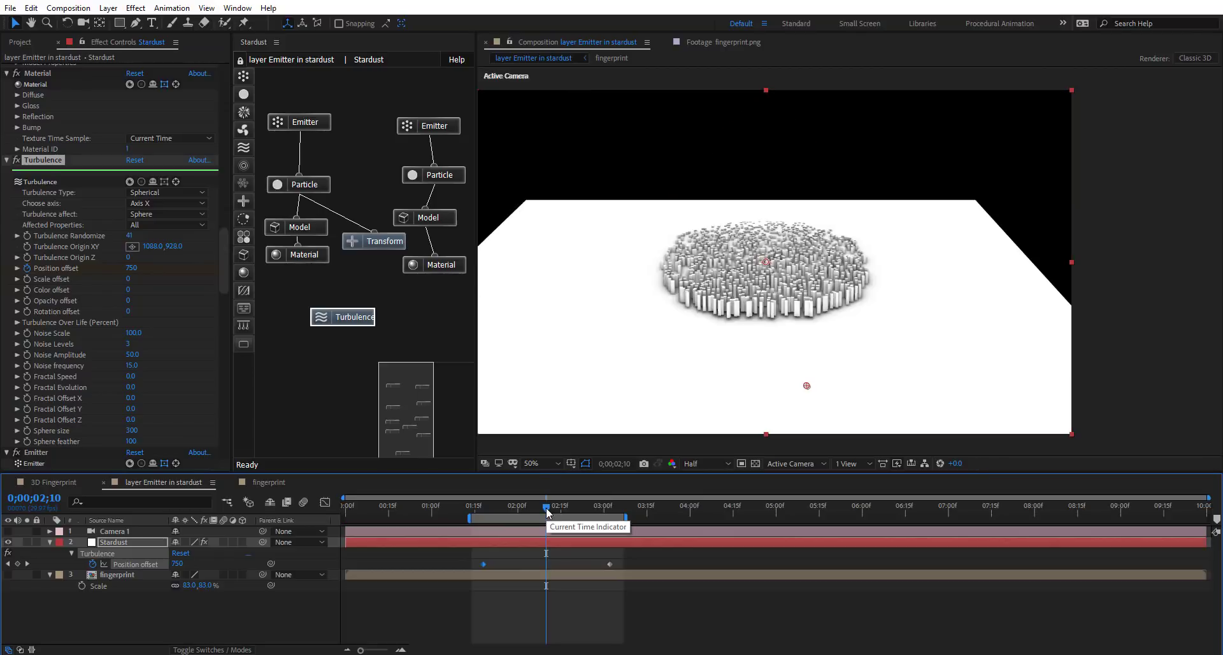
pyautogui.click(577, 506)
# Place the Turbulence Origin XY at about 810, 746 so the sphere covers one side of the fingerprint, and check it across the keyframes
pyautogui.click(132, 246)
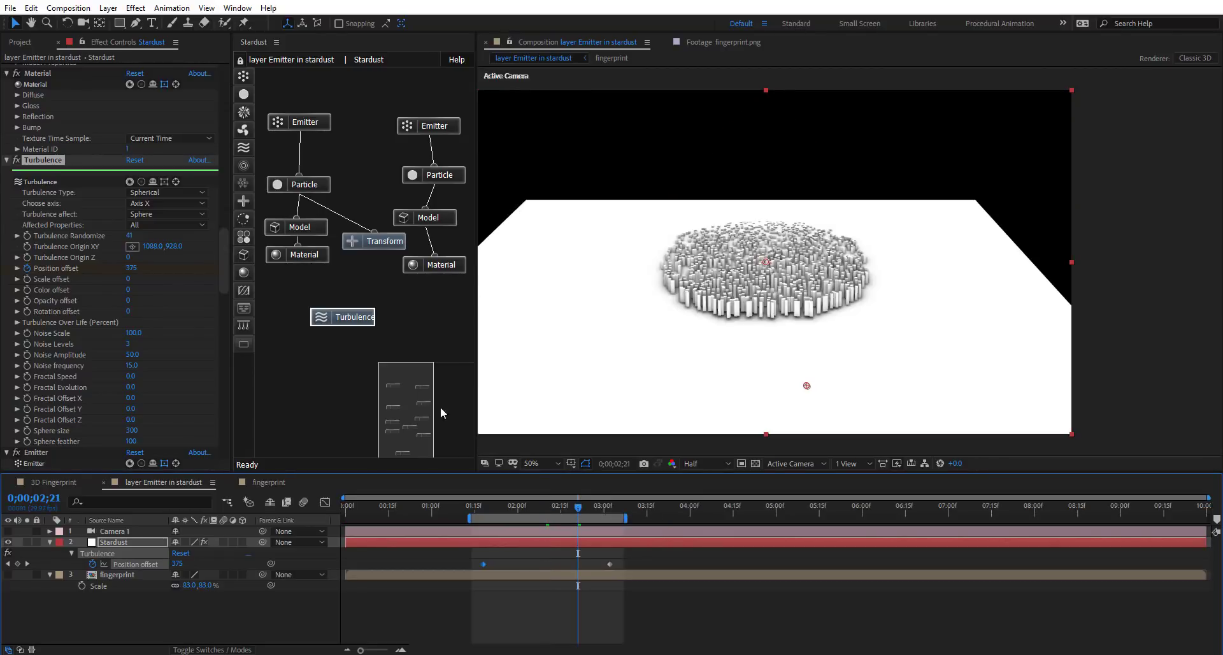
pyautogui.click(801, 299)
pyautogui.moveTo(805, 302)
pyautogui.mouseDown()
pyautogui.moveTo(825, 308)
pyautogui.moveTo(665, 304)
pyautogui.moveTo(649, 323)
pyautogui.moveTo(753, 325)
pyautogui.moveTo(806, 309)
pyautogui.mouseUp()
pyautogui.moveTo(599, 508); pyautogui.dragTo(613, 508)
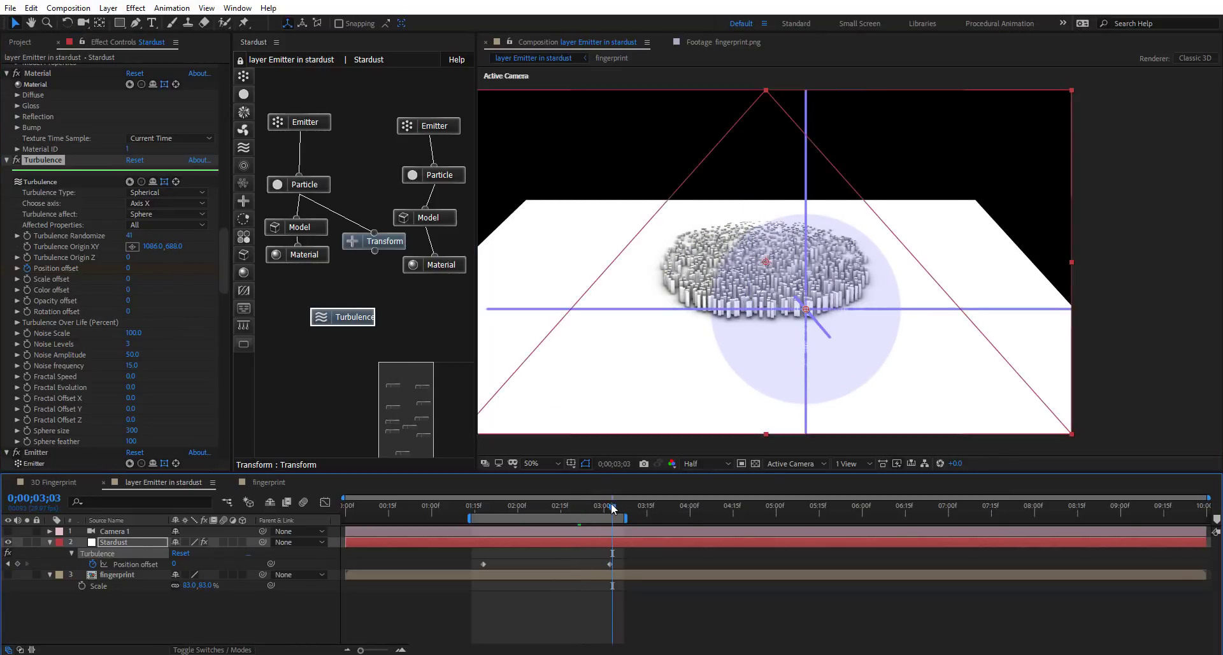
pyautogui.moveTo(806, 309); pyautogui.dragTo(719, 329)
pyautogui.moveTo(621, 508); pyautogui.dragTo(491, 506)
pyautogui.click(483, 506)
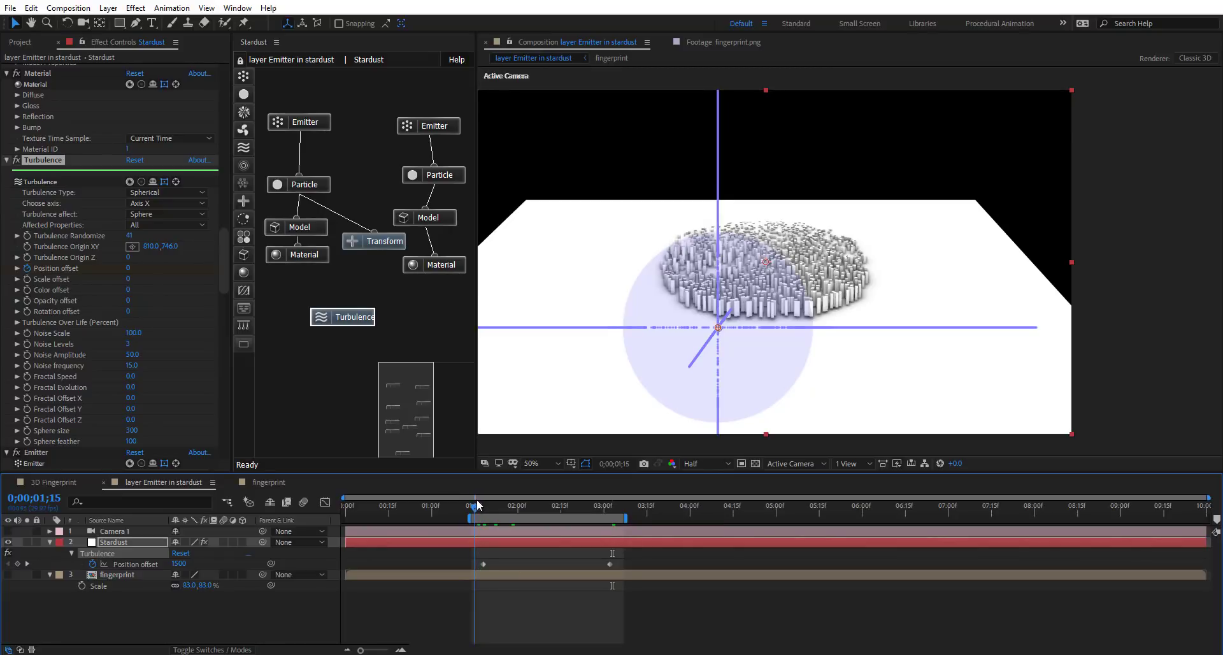
# Increase the first Emitter's Particles Per Second and preview the animated turbulence between the keyframes
pyautogui.click(305, 122)
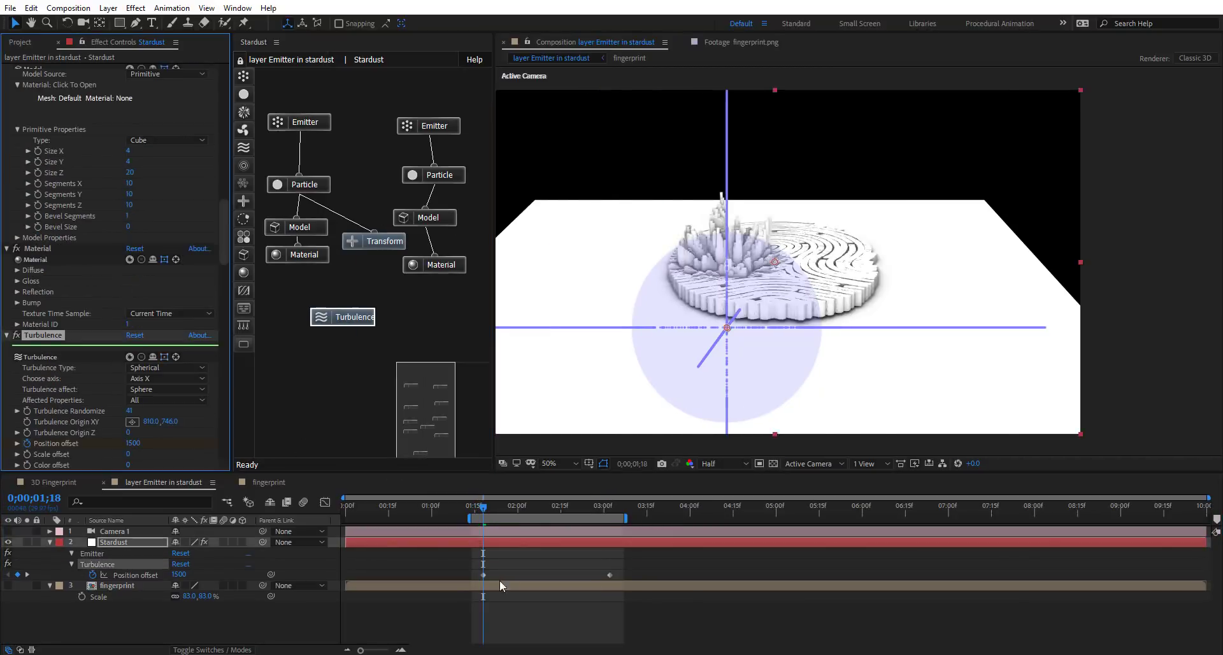
pyautogui.press('space')
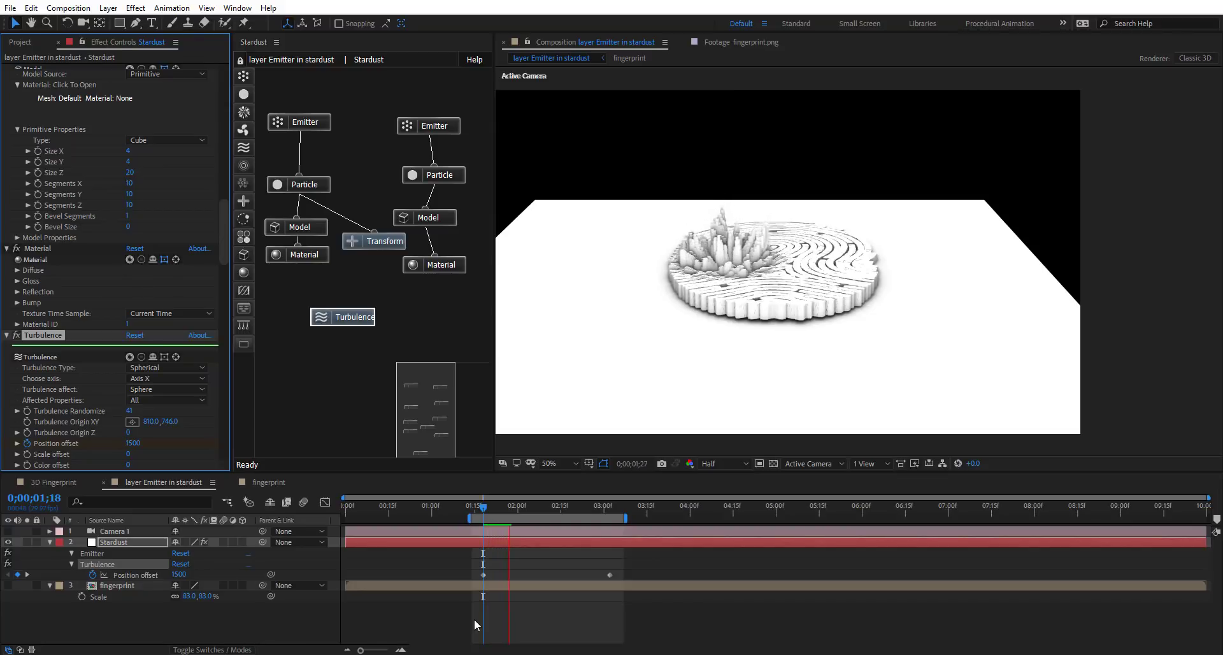
pyautogui.click(516, 507)
pyautogui.moveTo(516, 507); pyautogui.dragTo(611, 526)
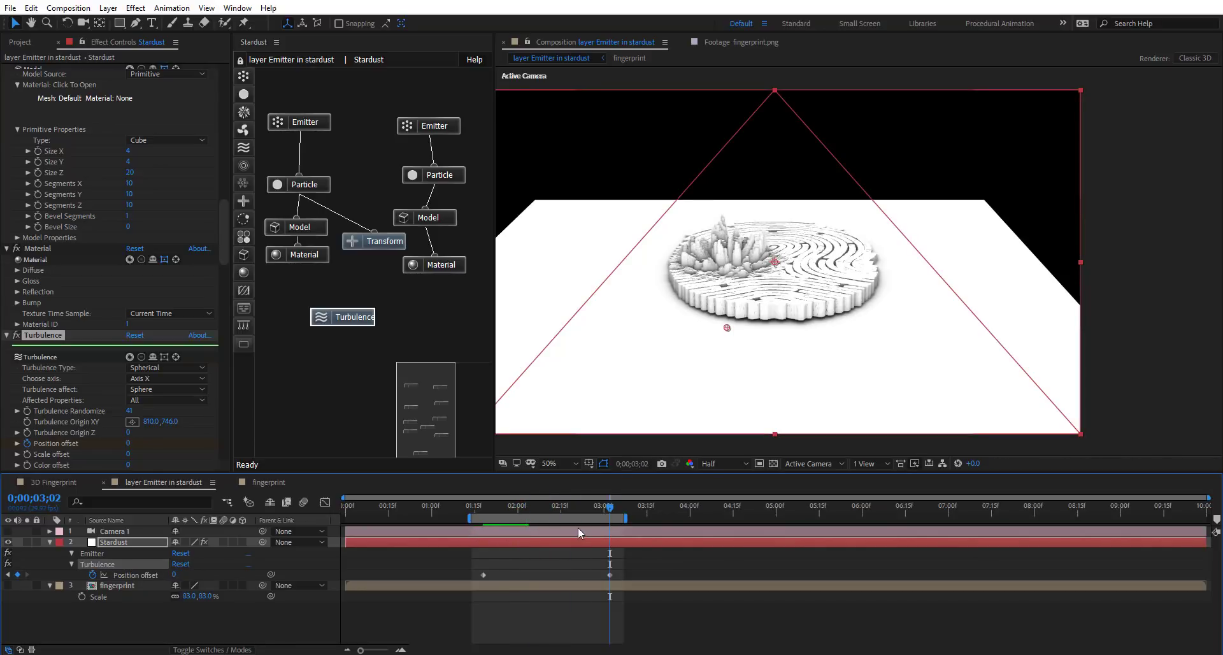
pyautogui.click(506, 511)
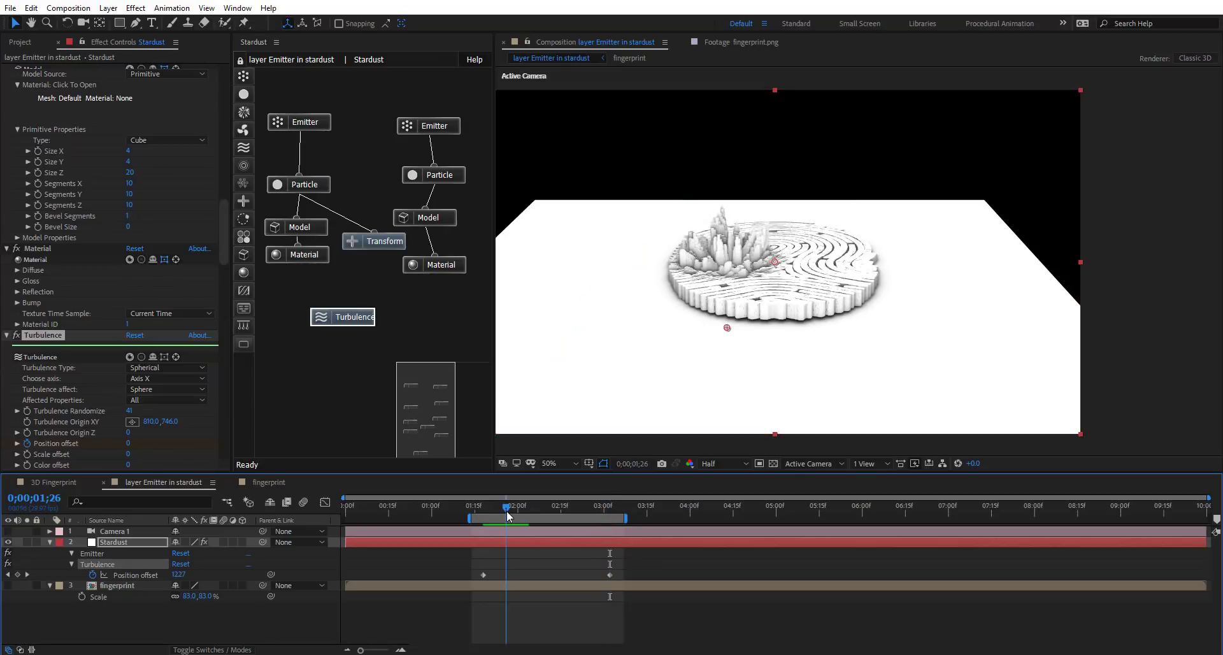
# Reduce the first Emitter's Particles Per Second to 1000000 and further to 100000
pyautogui.moveTo(224, 213); pyautogui.dragTo(223, 197)
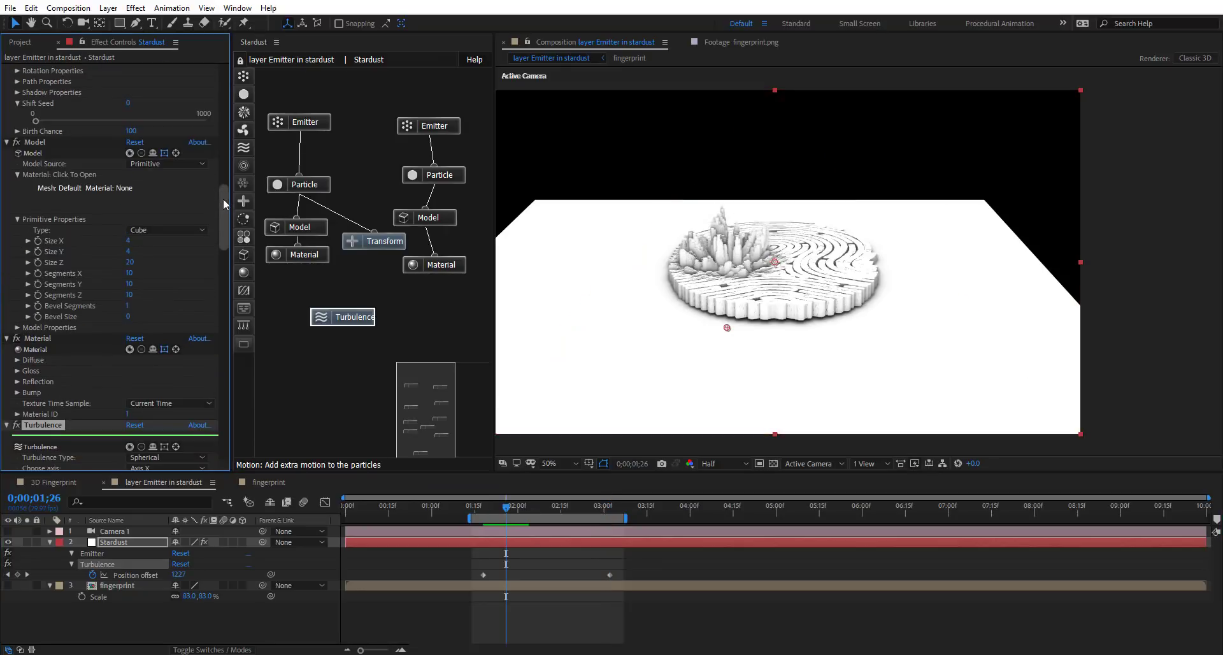
pyautogui.click(328, 126)
pyautogui.click(153, 124)
pyautogui.moveTo(154, 123); pyautogui.dragTo(167, 123)
pyautogui.press('BackSpace')
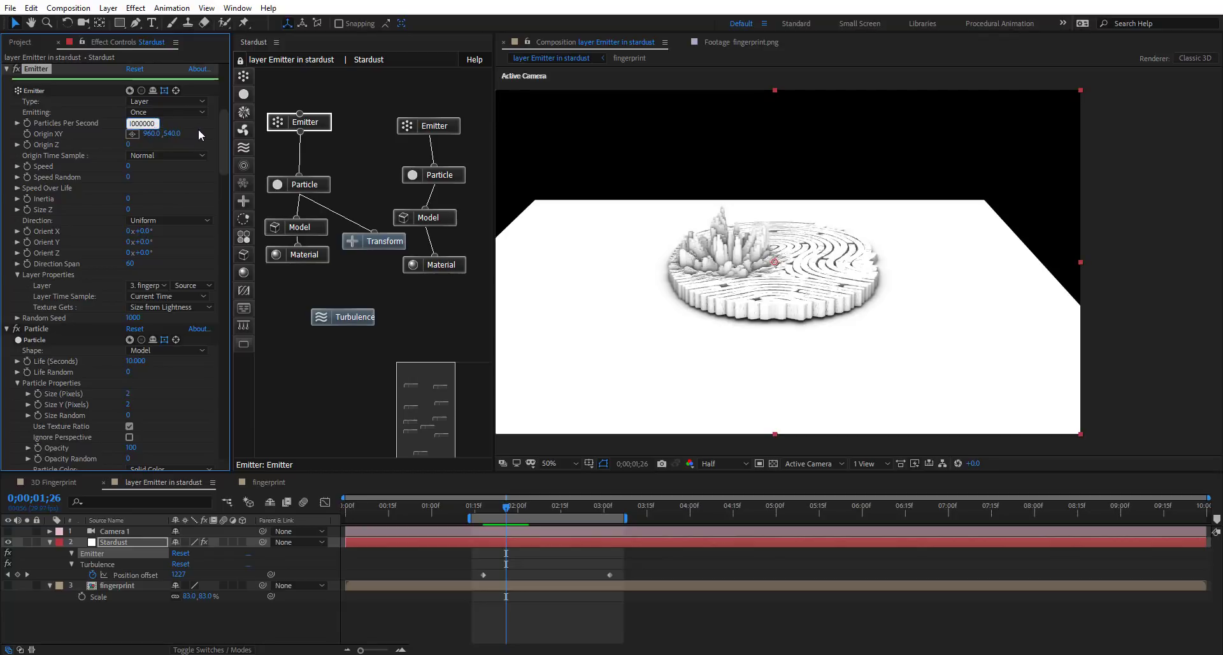
pyautogui.click(69, 122)
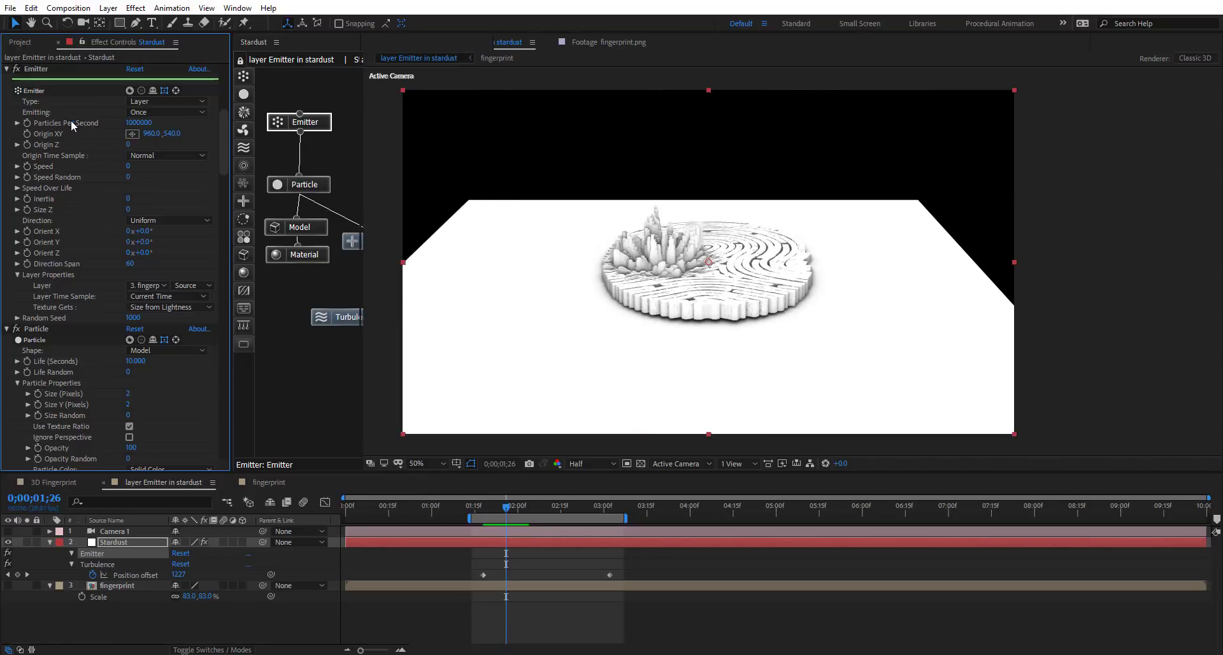
pyautogui.click(148, 125)
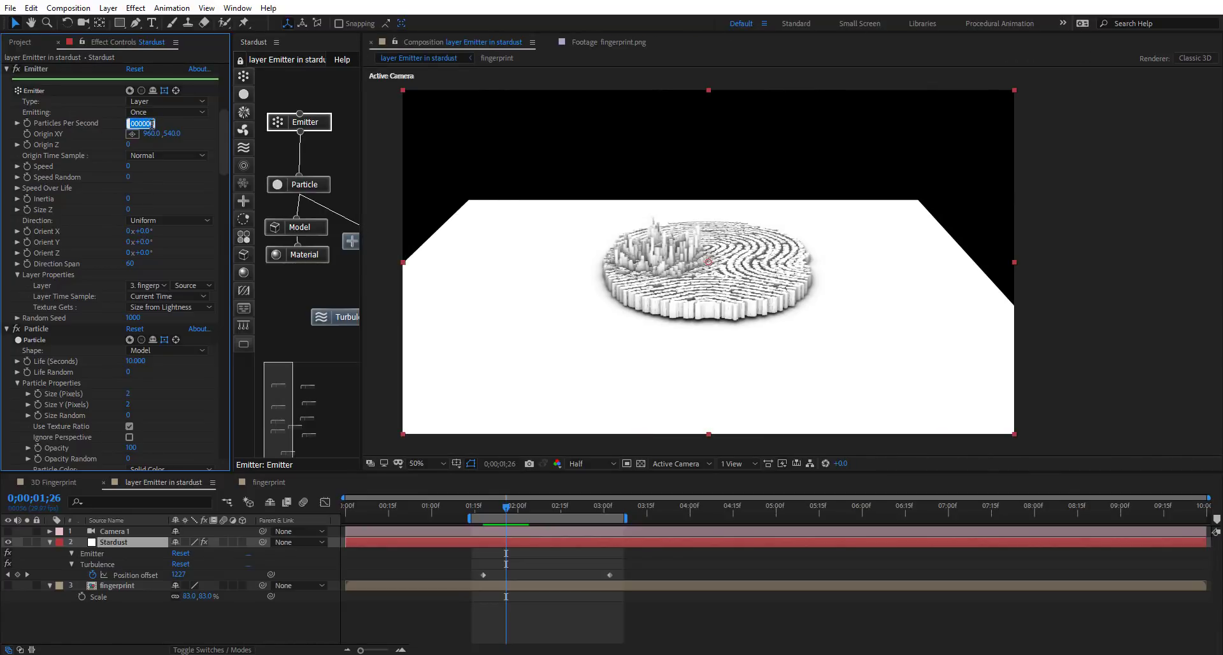
pyautogui.click(152, 123)
pyautogui.press('Return')
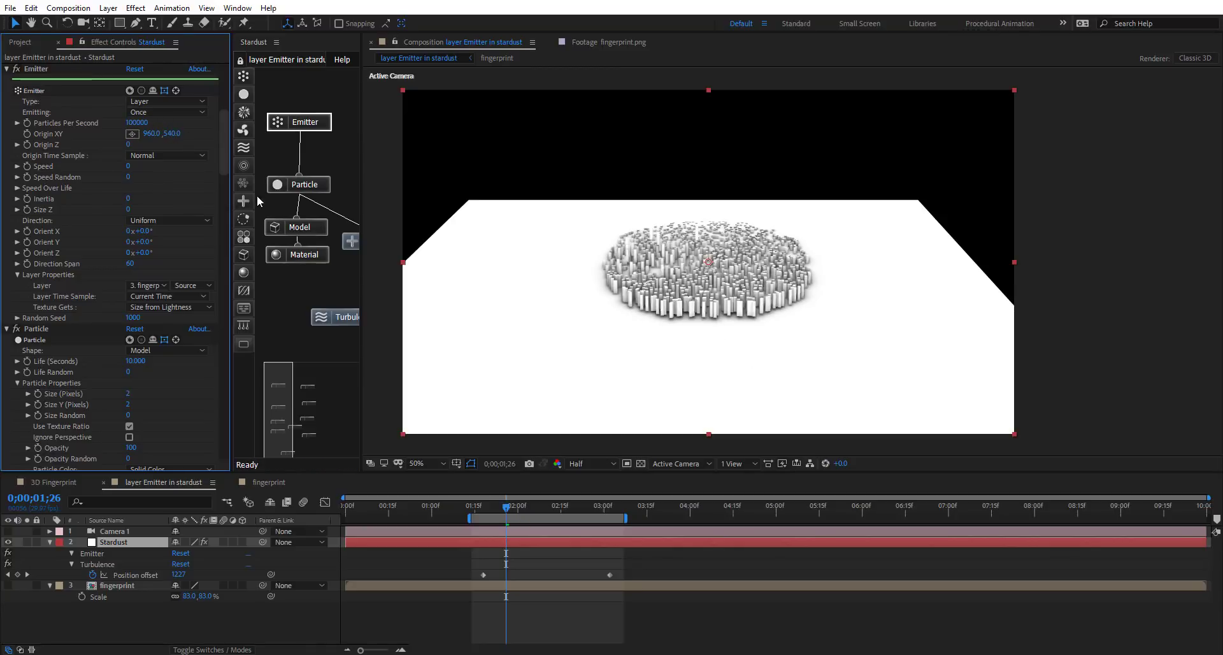
# Raise the first Emitter's Particles Per Second gradually to above 450000 so the fingerprint lines fill in
pyautogui.moveTo(144, 124); pyautogui.dragTo(412, 139)
pyautogui.moveTo(139, 124); pyautogui.dragTo(339, 149)
pyautogui.moveTo(139, 125); pyautogui.dragTo(463, 147)
pyautogui.moveTo(137, 125); pyautogui.dragTo(513, 246)
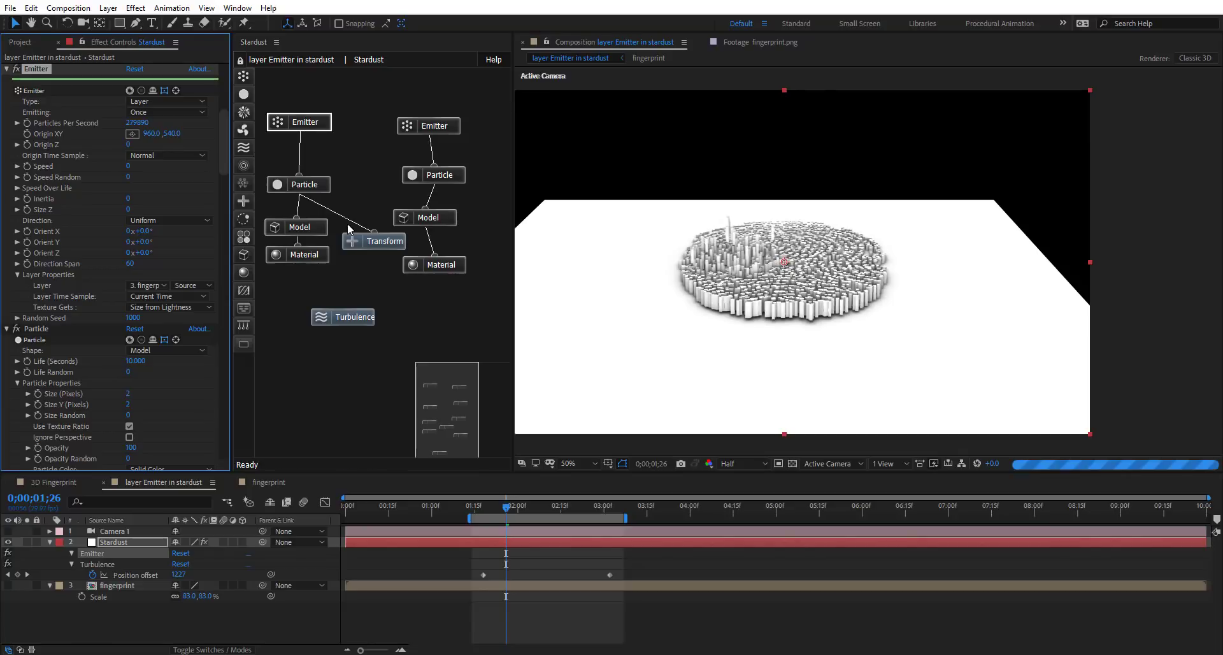
pyautogui.moveTo(138, 125); pyautogui.dragTo(599, 141)
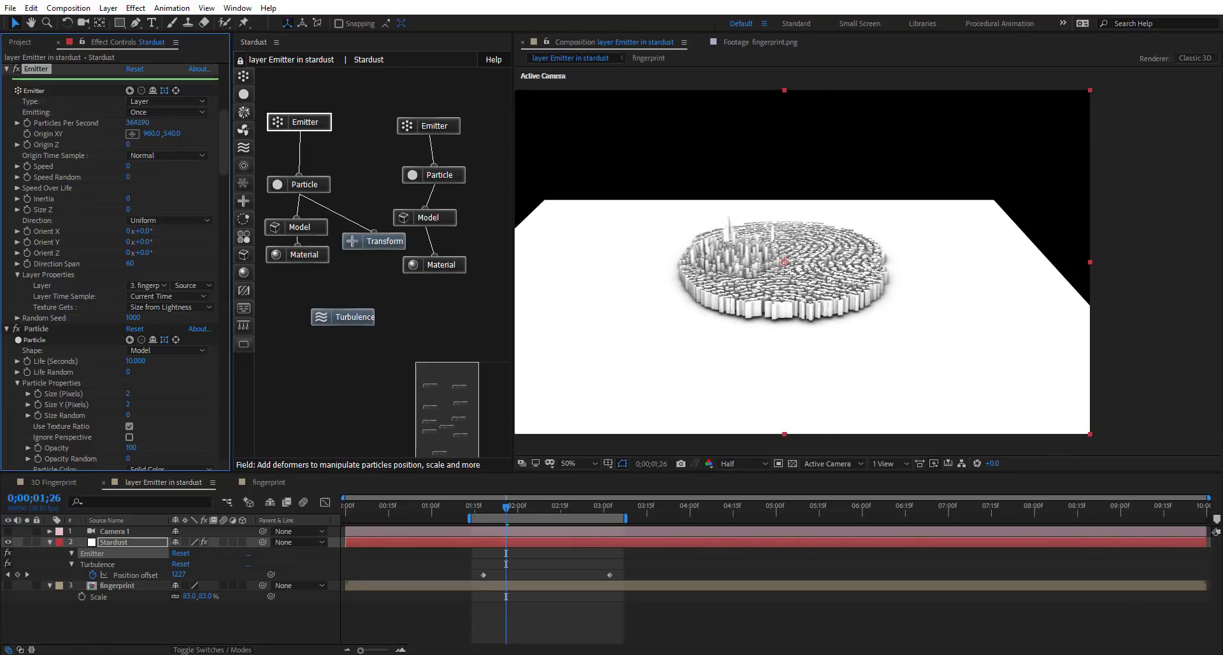
pyautogui.moveTo(139, 123); pyautogui.dragTo(404, 207)
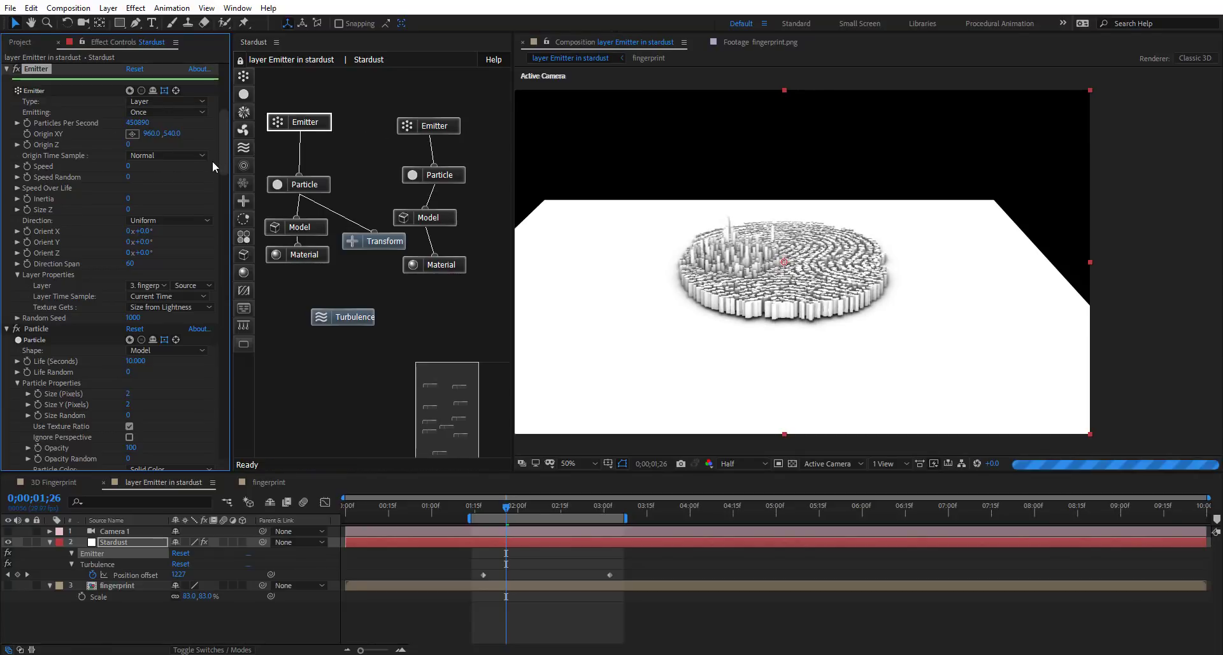
pyautogui.moveTo(138, 123); pyautogui.dragTo(526, 146)
pyautogui.moveTo(138, 123); pyautogui.dragTo(301, 129)
# Reposition the Turbulence node slightly and set its Choose axis option to Axis Z
pyautogui.moveTo(344, 316); pyautogui.dragTo(357, 317)
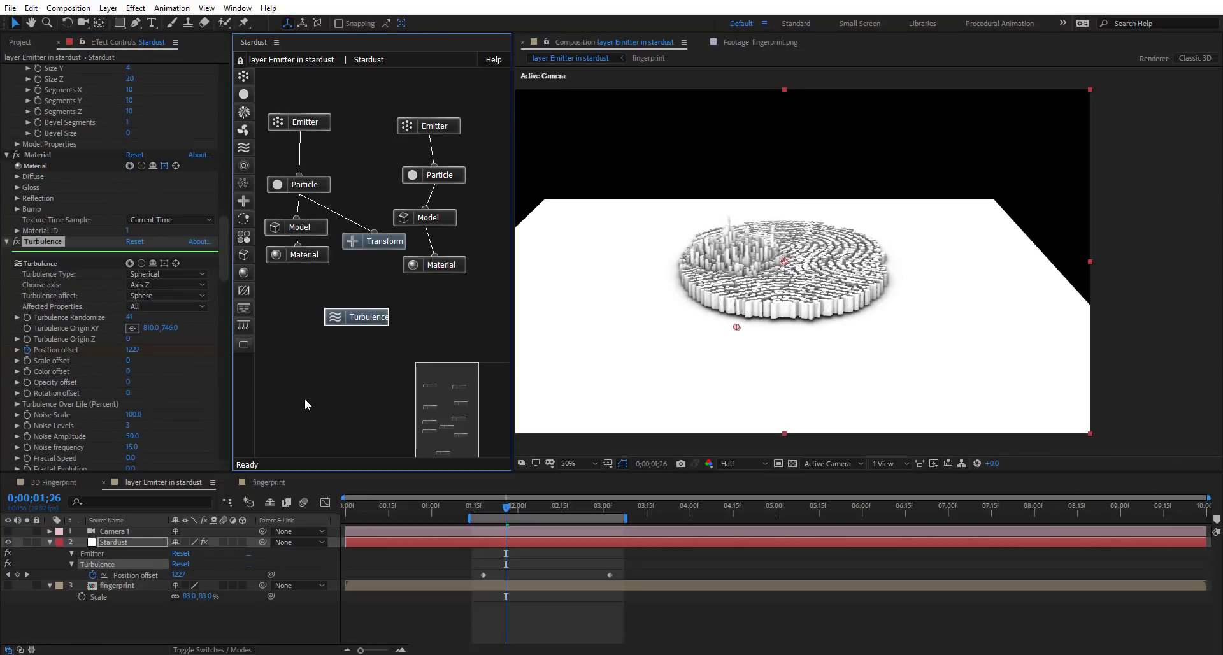
# Open the fingerprint composition, expand the assets folder, and preview the circle_tech_hud PNG as a possible replacement
pyautogui.doubleClick(128, 585)
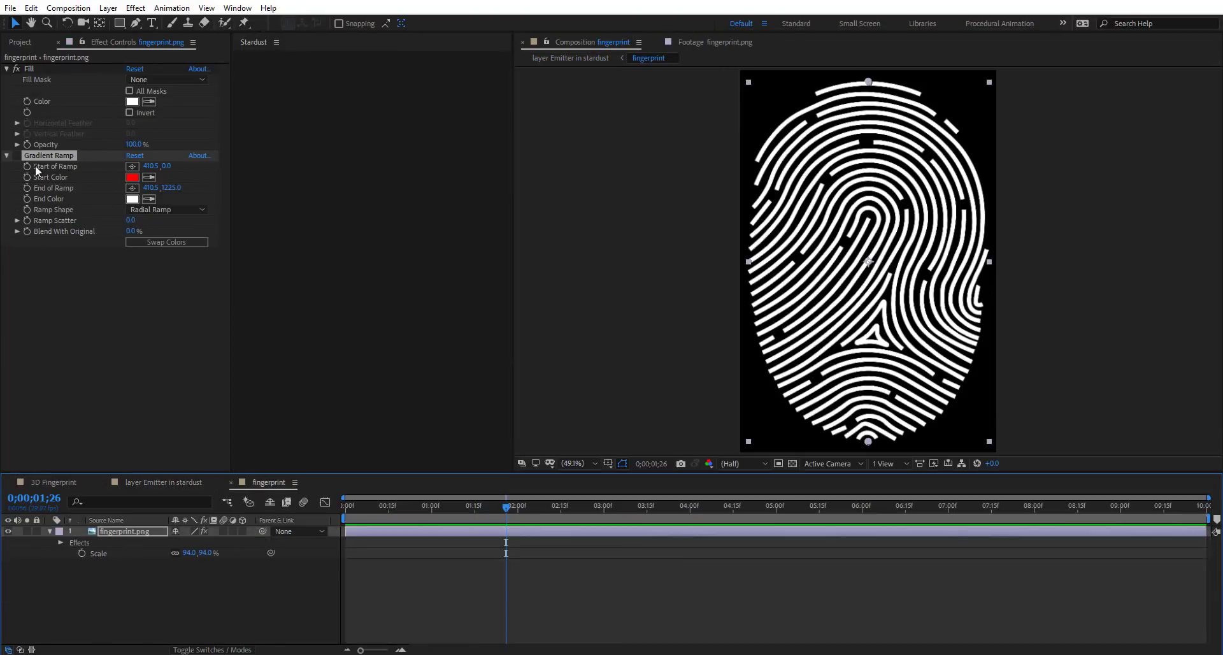
pyautogui.click(20, 42)
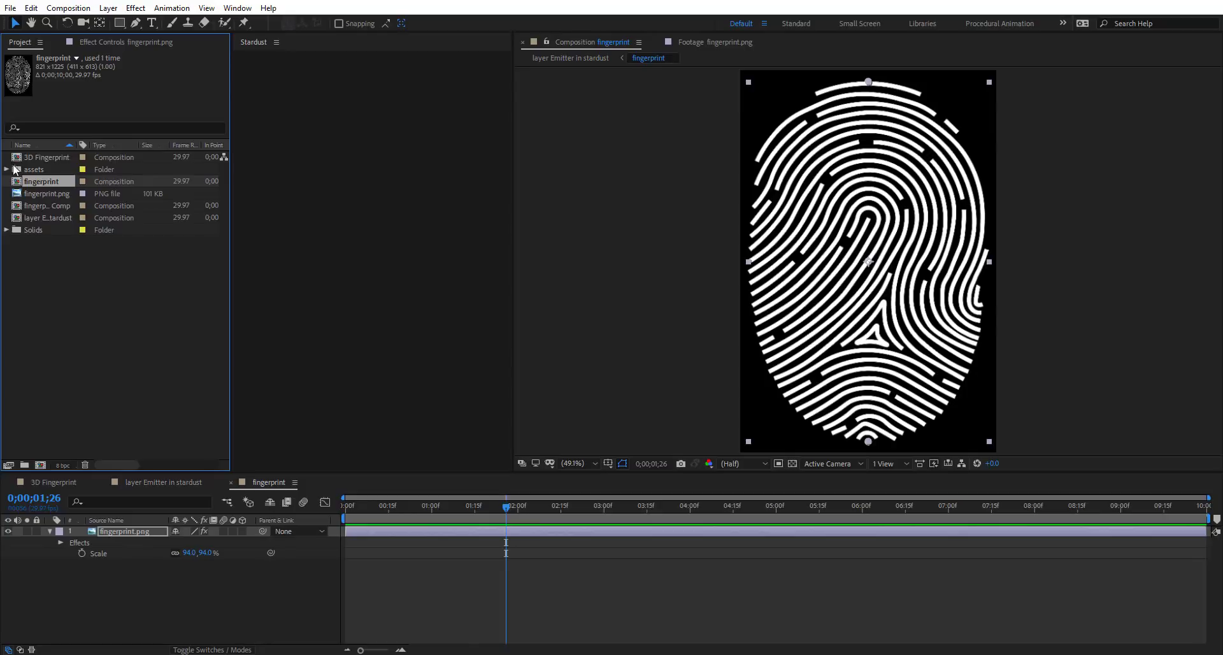
pyautogui.click(7, 169)
pyautogui.click(44, 182)
pyautogui.click(44, 205)
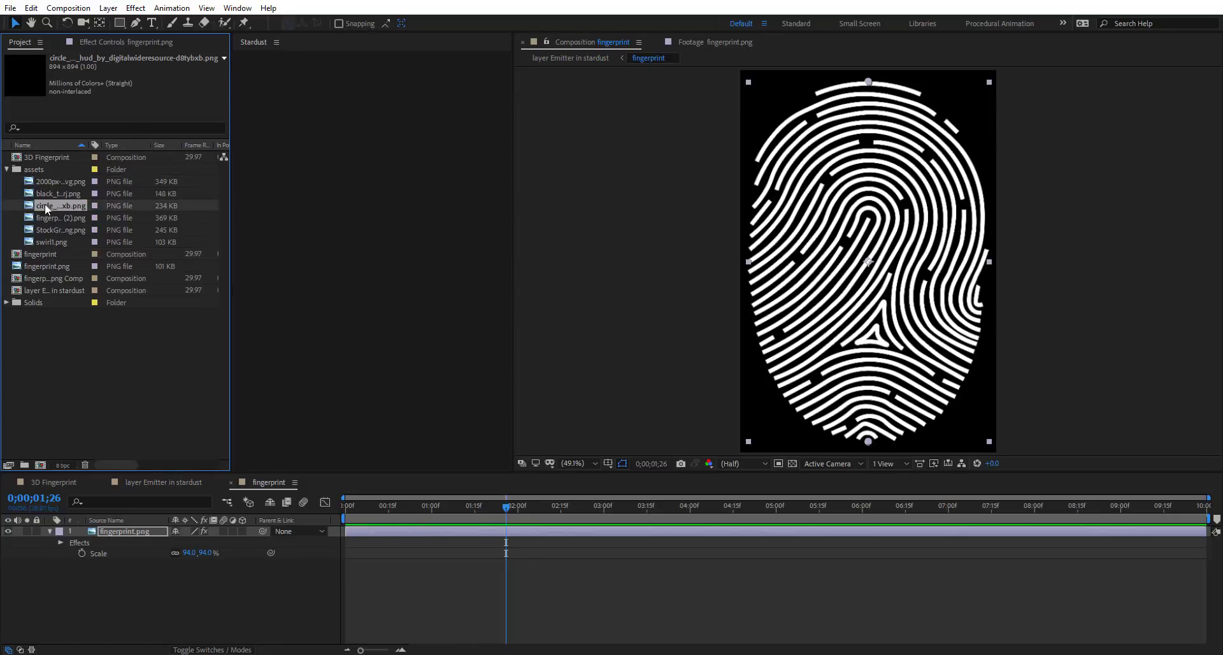
pyautogui.doubleClick(45, 205)
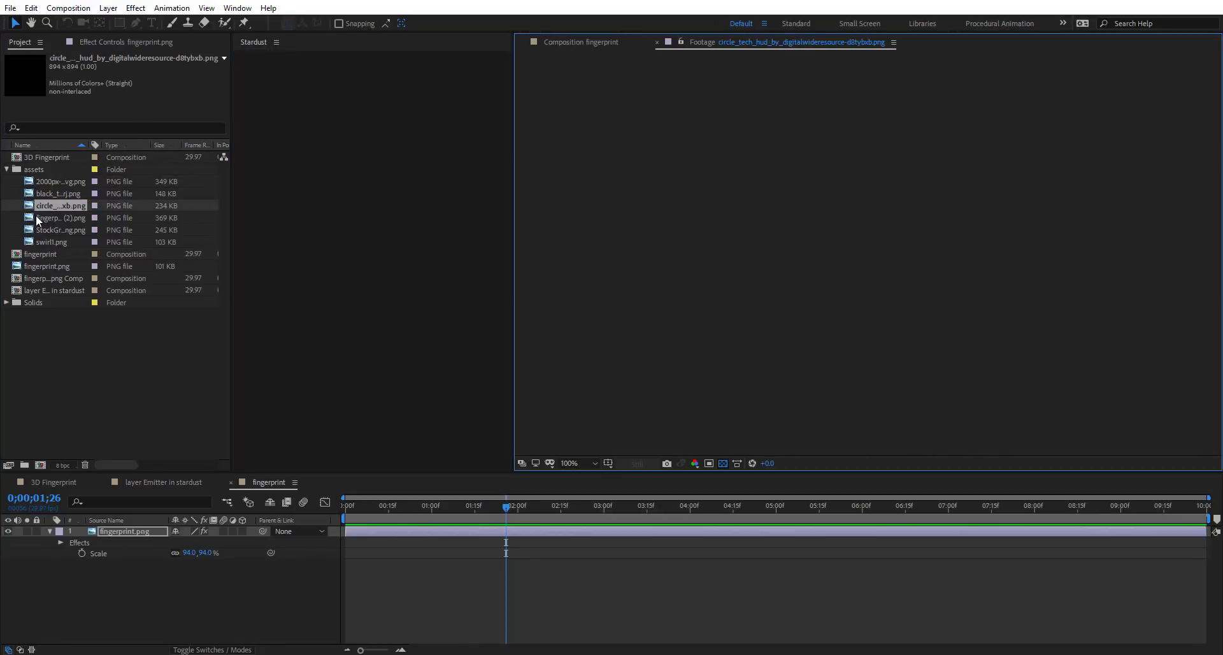
# Preview the whole StockGraphicDesigns-IS0062 PNG from the assets folder
pyautogui.click(38, 219)
pyautogui.press(',')
pyautogui.click(28, 233)
pyautogui.doubleClick(57, 230)
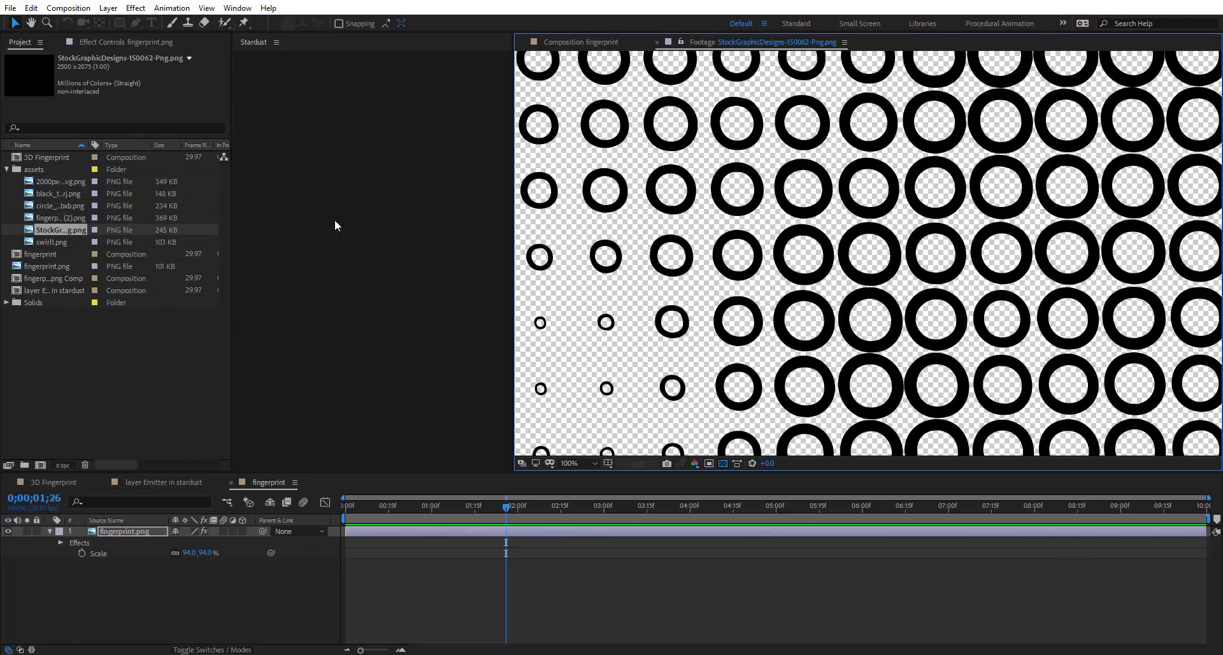
pyautogui.scroll(-2, 777, 258)
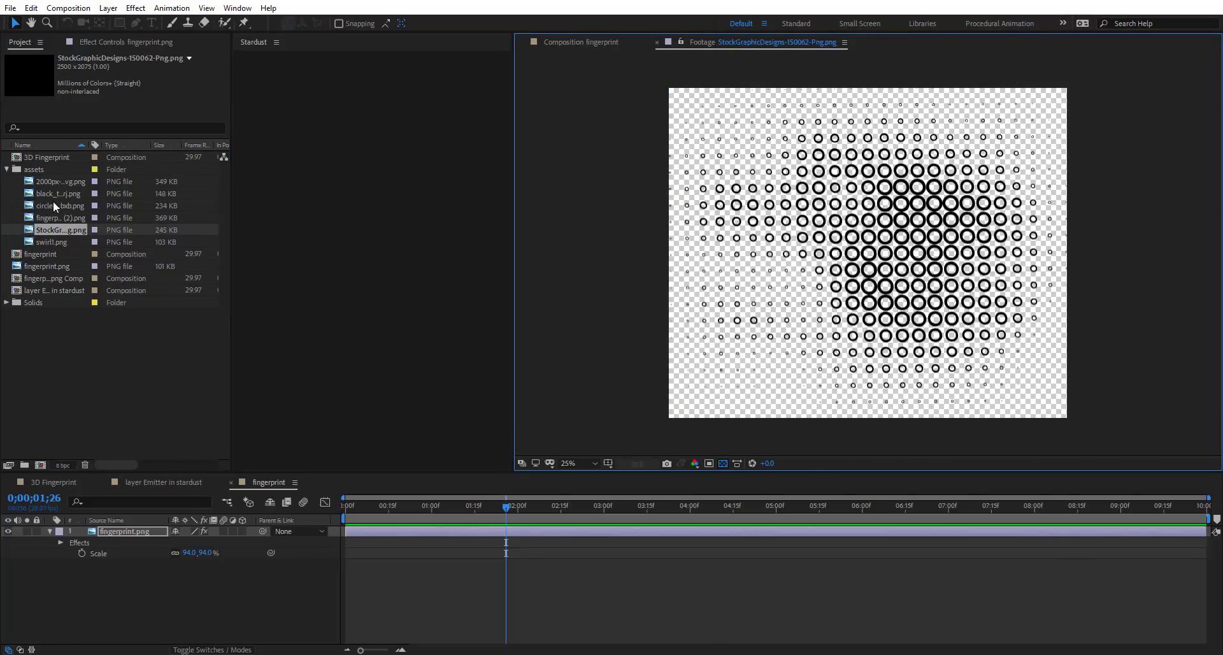
# Add the StockGraphicDesigns-150062 PNG beneath the hidden fingerprint.png layer and copy that layer's white Fill effect onto it
pyautogui.moveTo(40, 230); pyautogui.dragTo(173, 615)
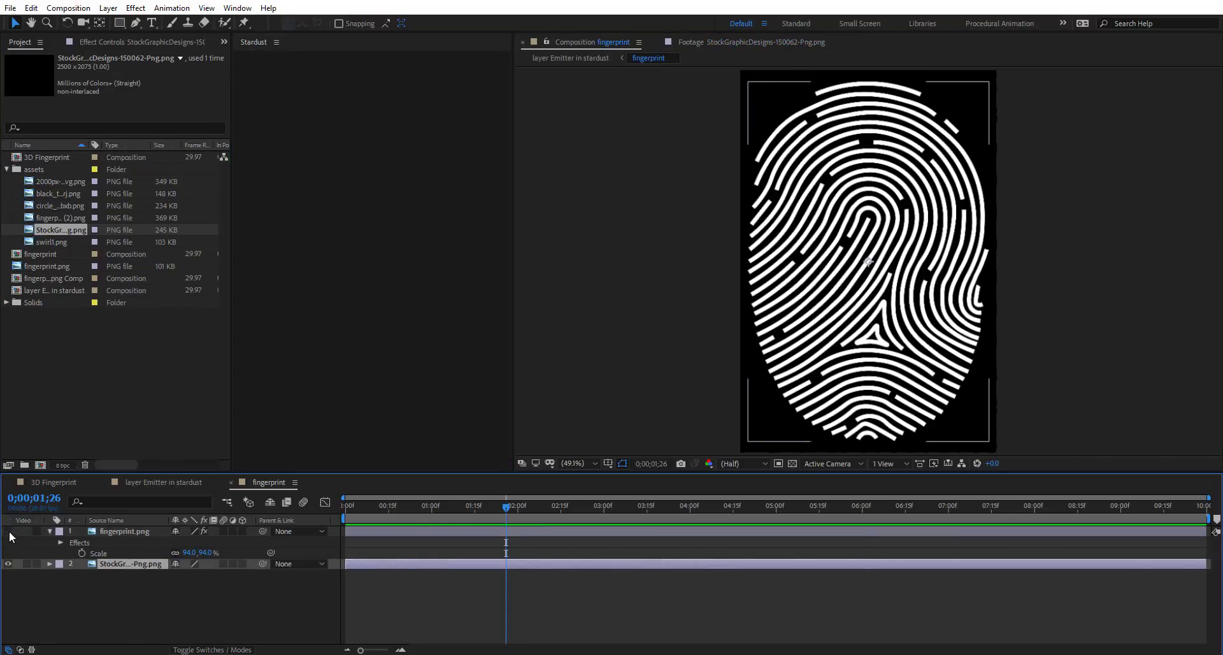
pyautogui.click(8, 530)
pyautogui.click(120, 531)
pyautogui.press('F3')
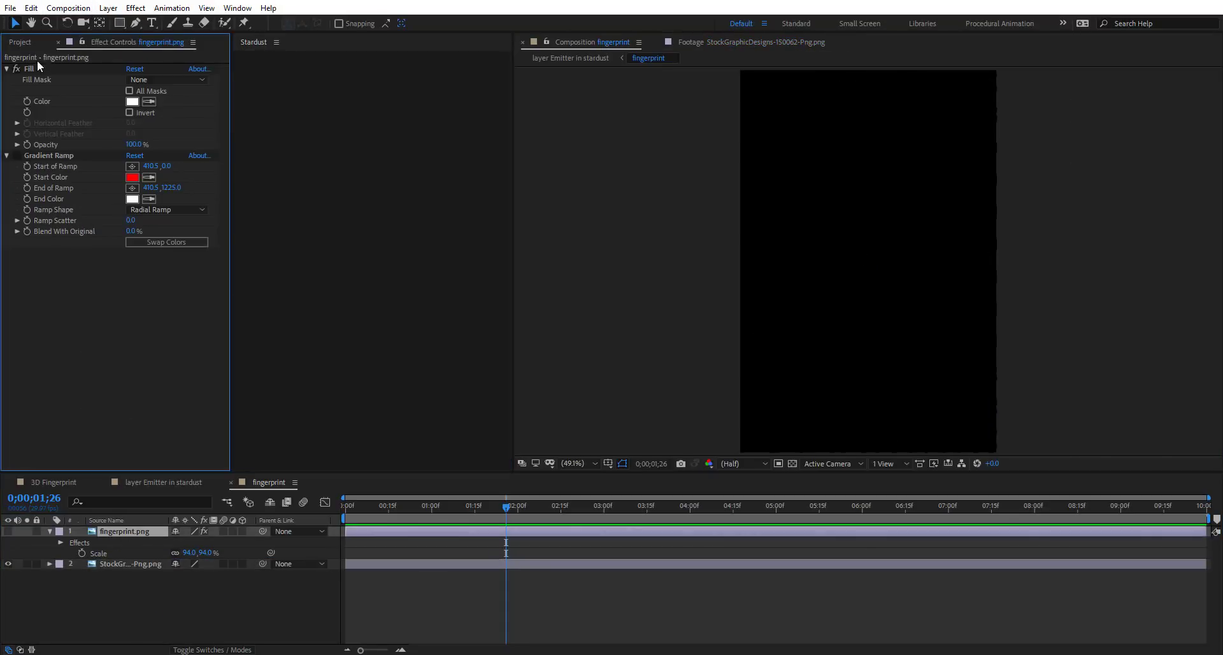
pyautogui.click(30, 68)
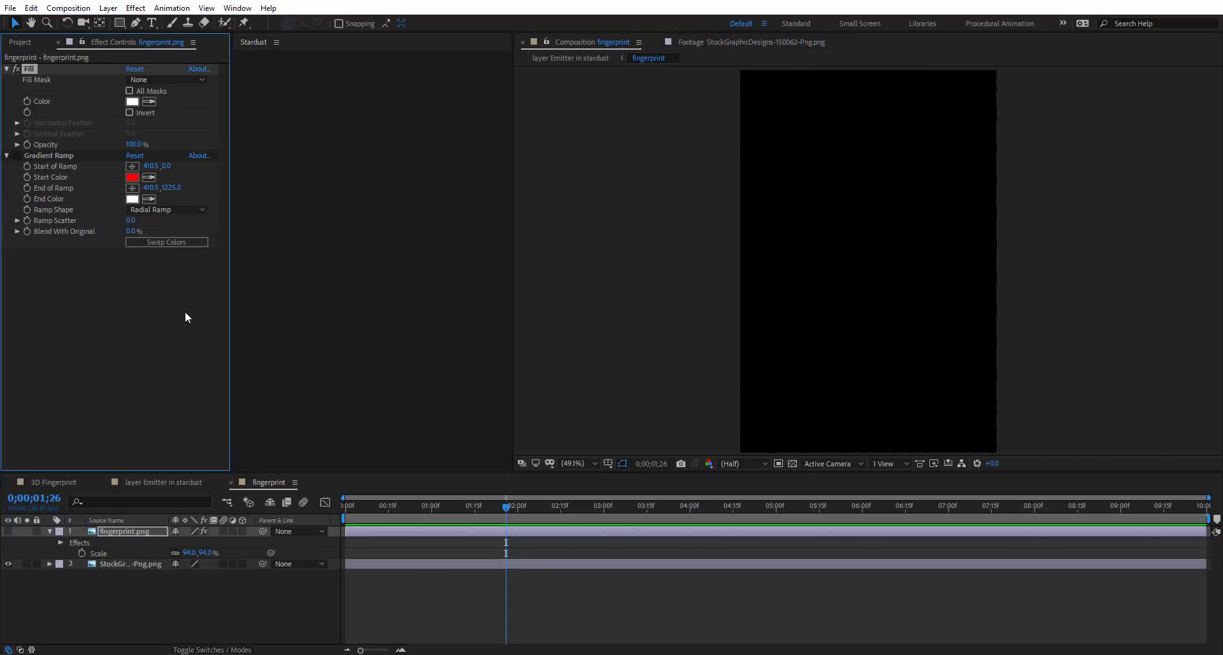
pyautogui.click(140, 564)
pyautogui.hotkey('ctrl', 'v')
# Scale the StockGraphicDesigns layer to 31% and inspect the resulting particles up close in the layer Emitter in stardust composition
pyautogui.click(170, 478)
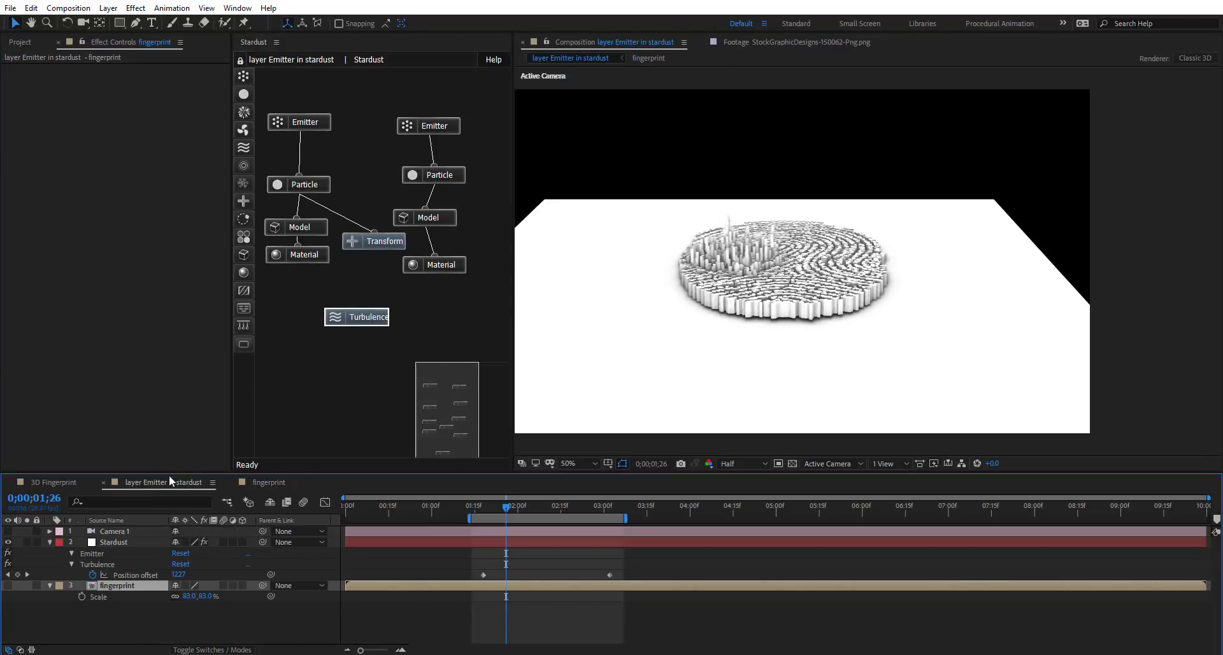
pyautogui.click(278, 484)
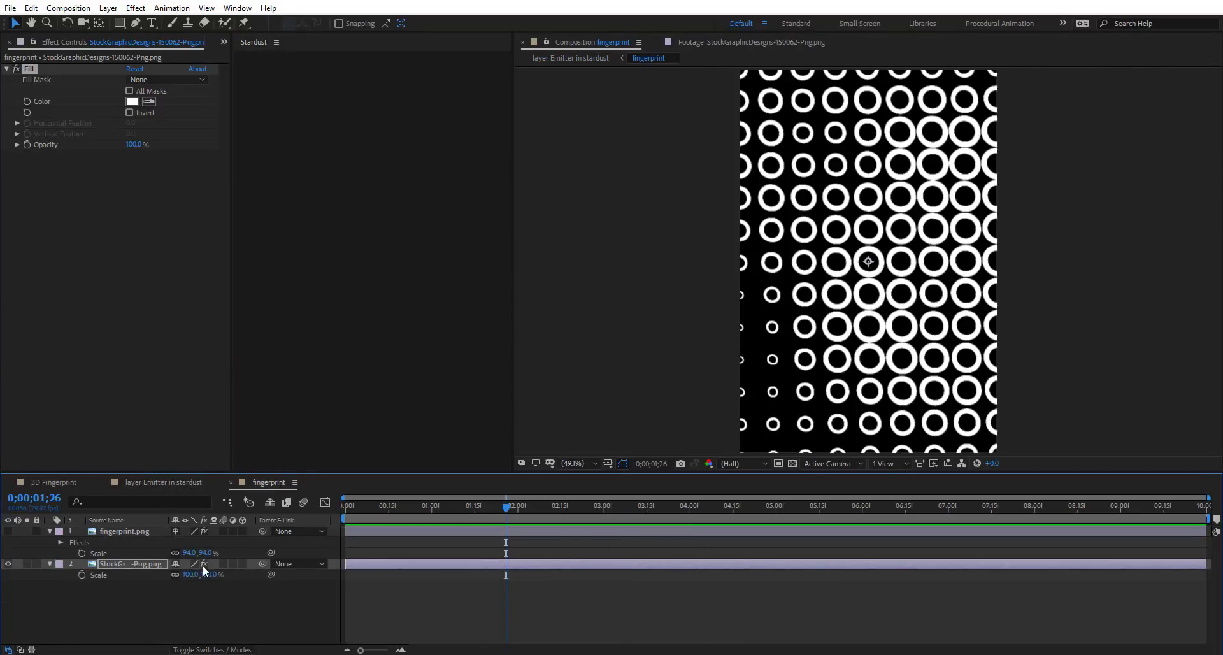
pyautogui.moveTo(187, 576); pyautogui.dragTo(141, 572)
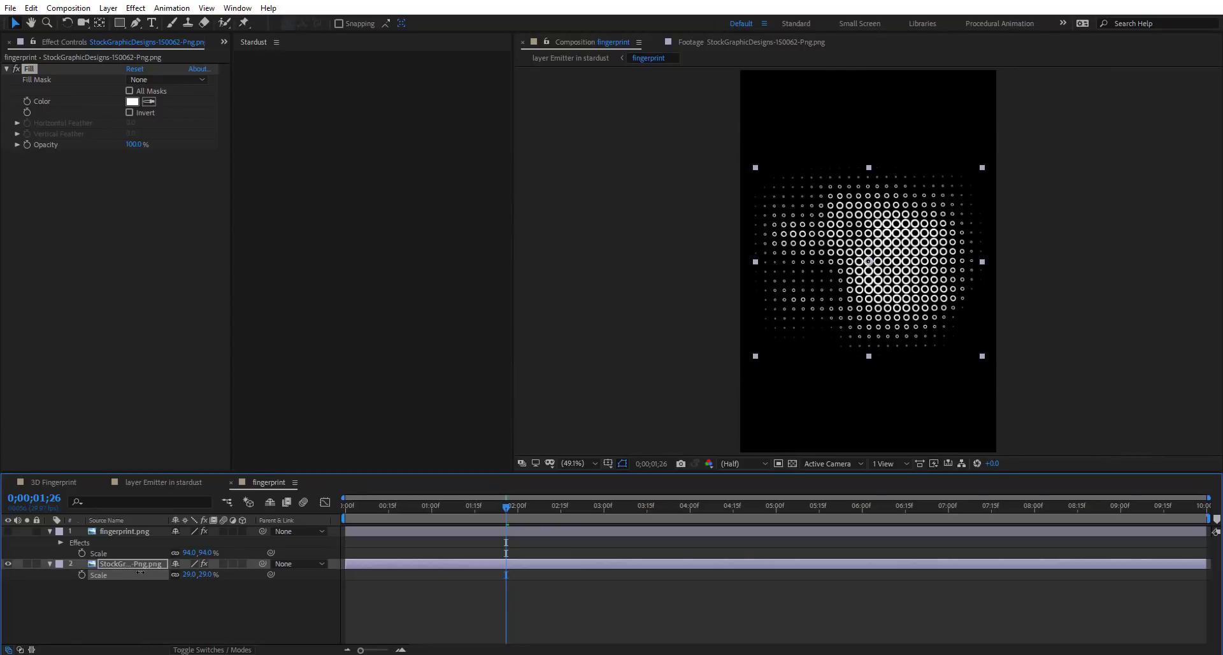
pyautogui.click(146, 610)
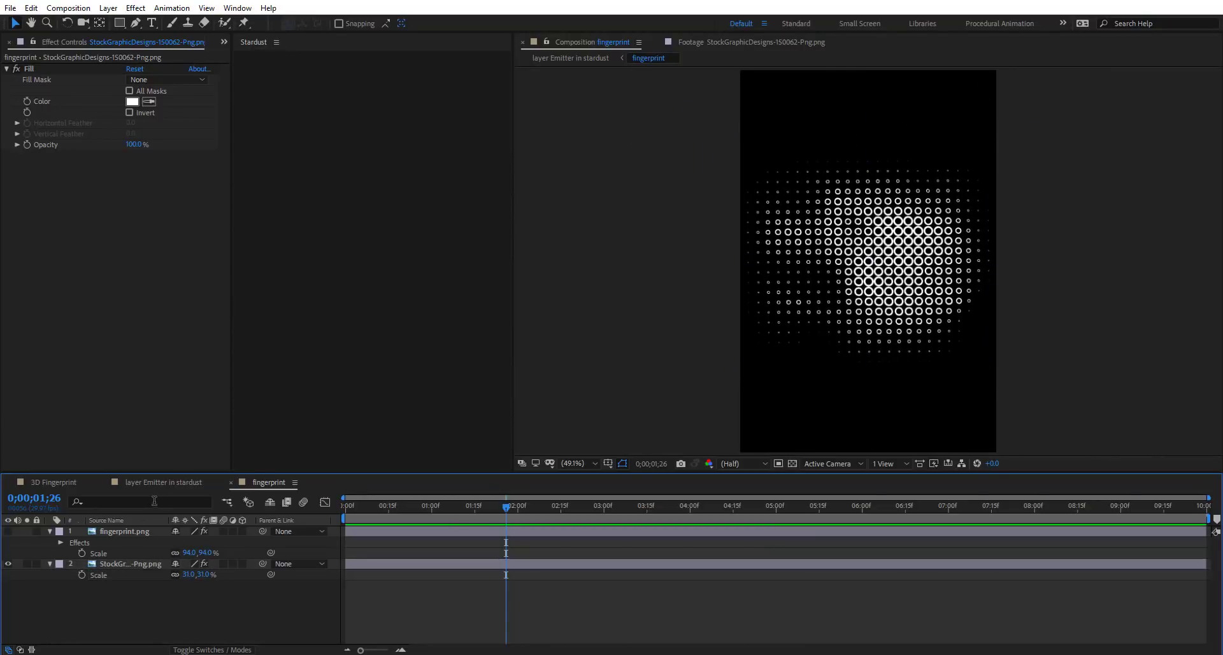
pyautogui.click(154, 486)
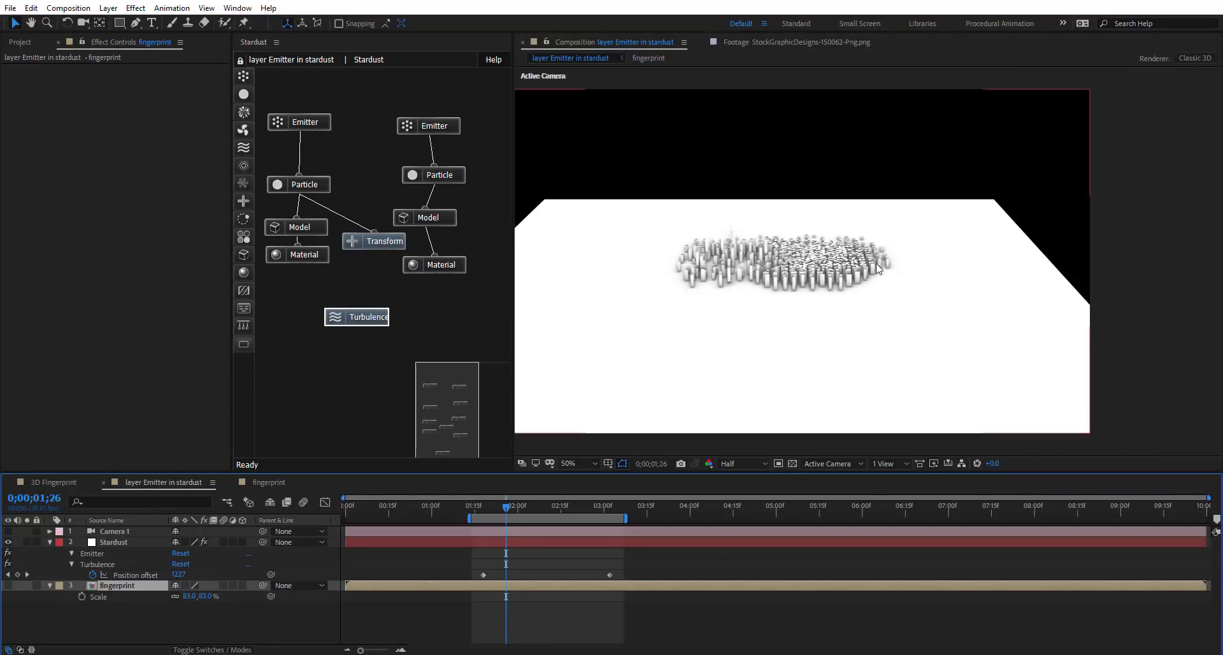
pyautogui.scroll(2, 768, 245)
pyautogui.scroll(-2, 775, 246)
pyautogui.scroll(2, 813, 240)
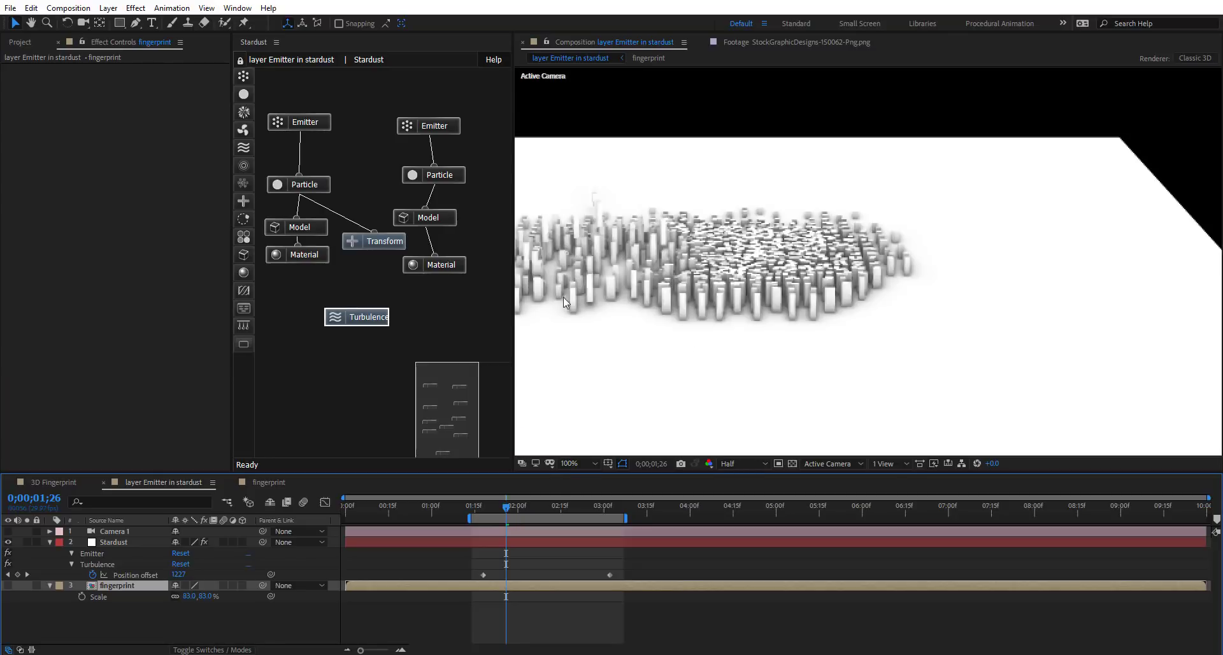
# Change the primitive type of the first Model node from Cube to Cylinder
pyautogui.click(312, 229)
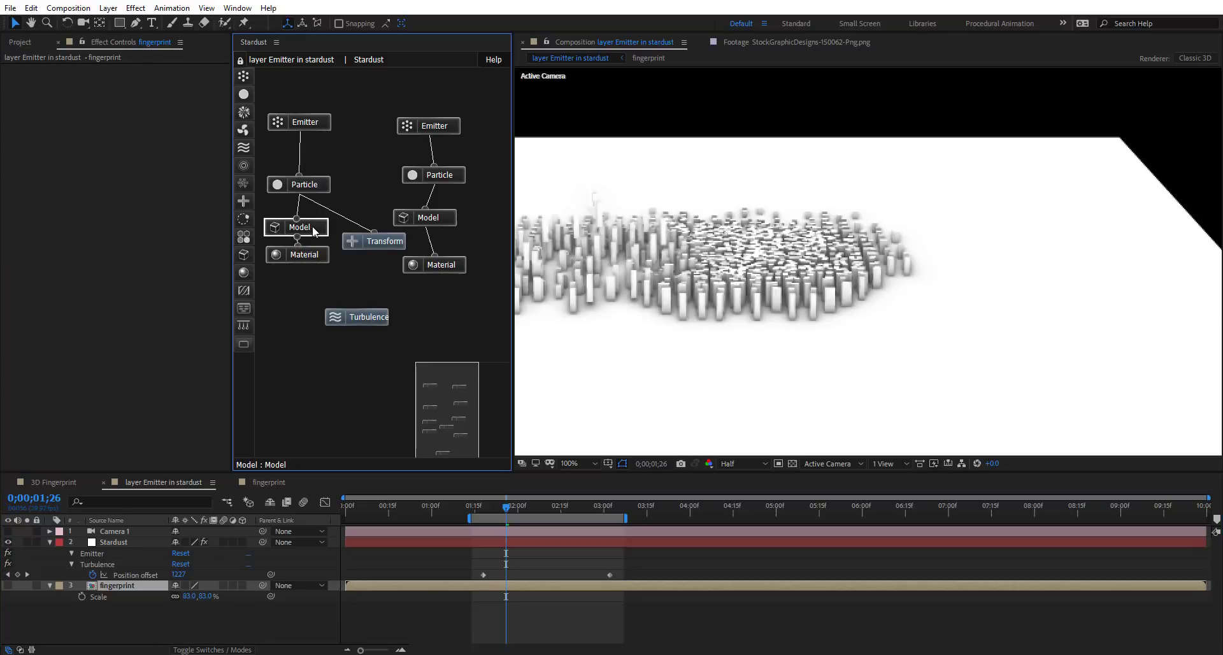
pyautogui.moveTo(238, 288); pyautogui.dragTo(238, 319)
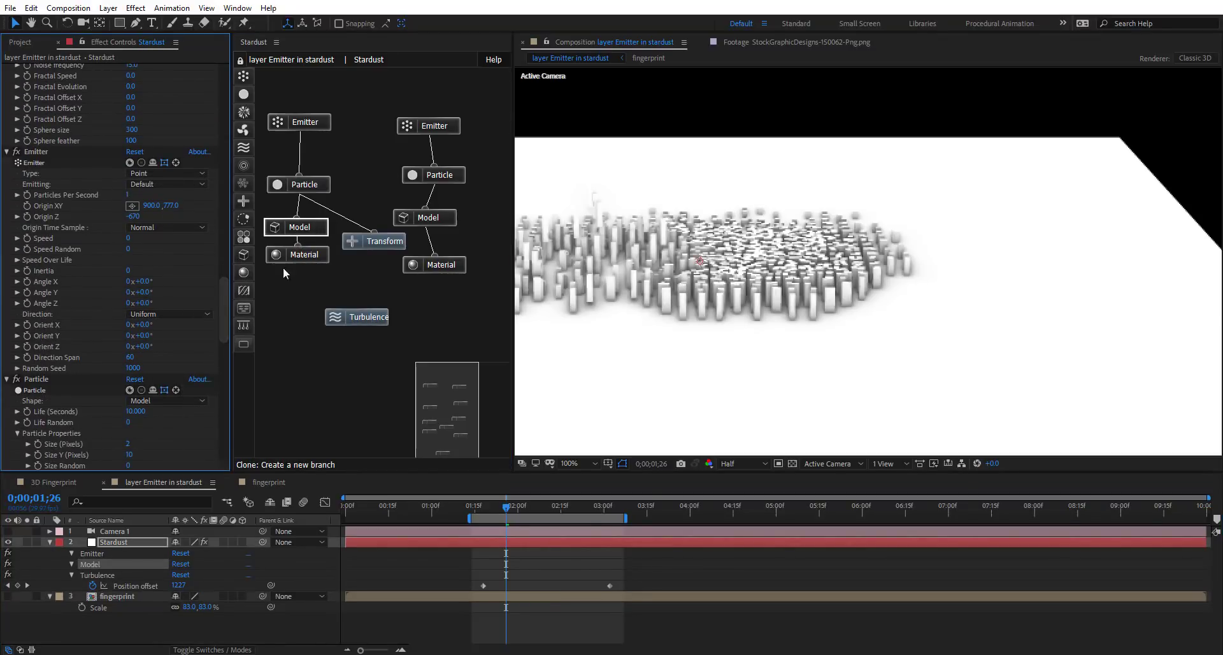
pyautogui.click(307, 230)
pyautogui.scroll(-3, 102, 274)
pyautogui.scroll(3, 102, 274)
pyautogui.click(166, 139)
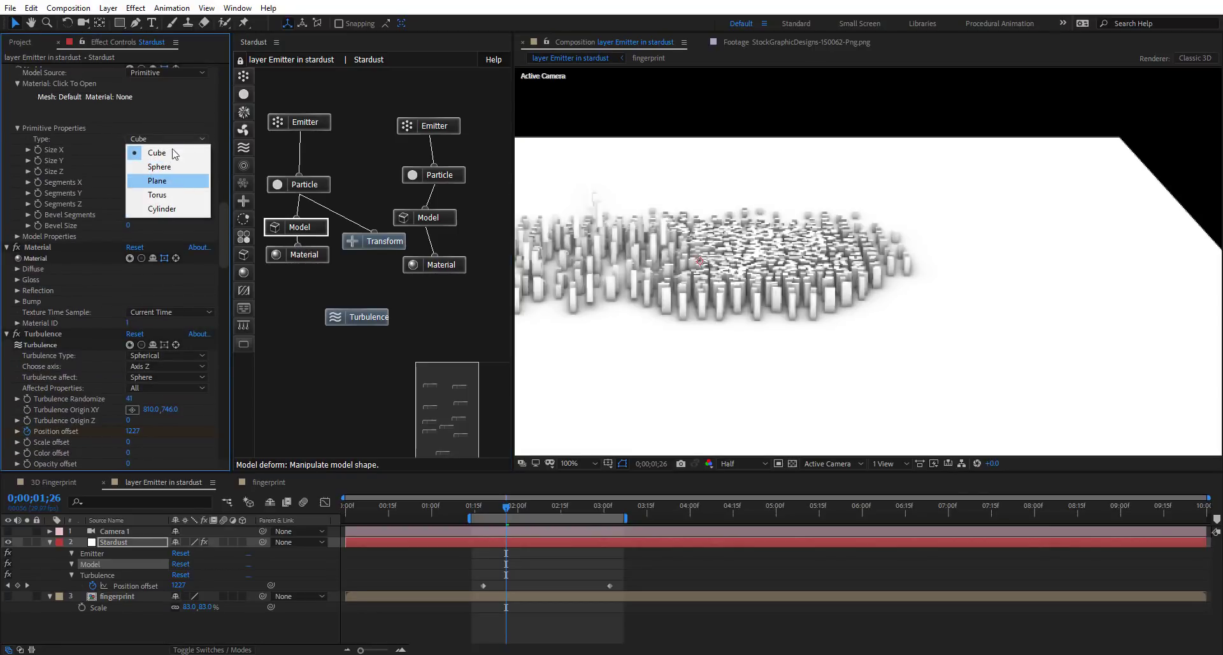
pyautogui.click(173, 209)
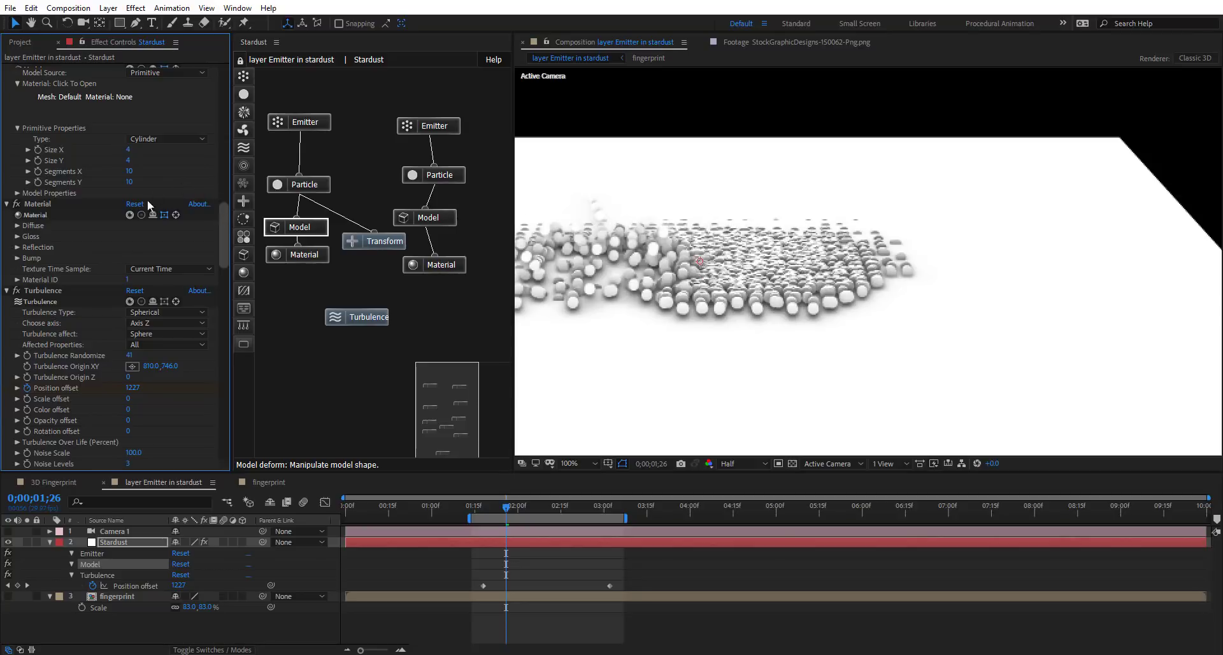
# Set the cylinder model's Angle X to 90° and raise its Size Y to about 974
pyautogui.click(17, 193)
pyautogui.click(146, 236)
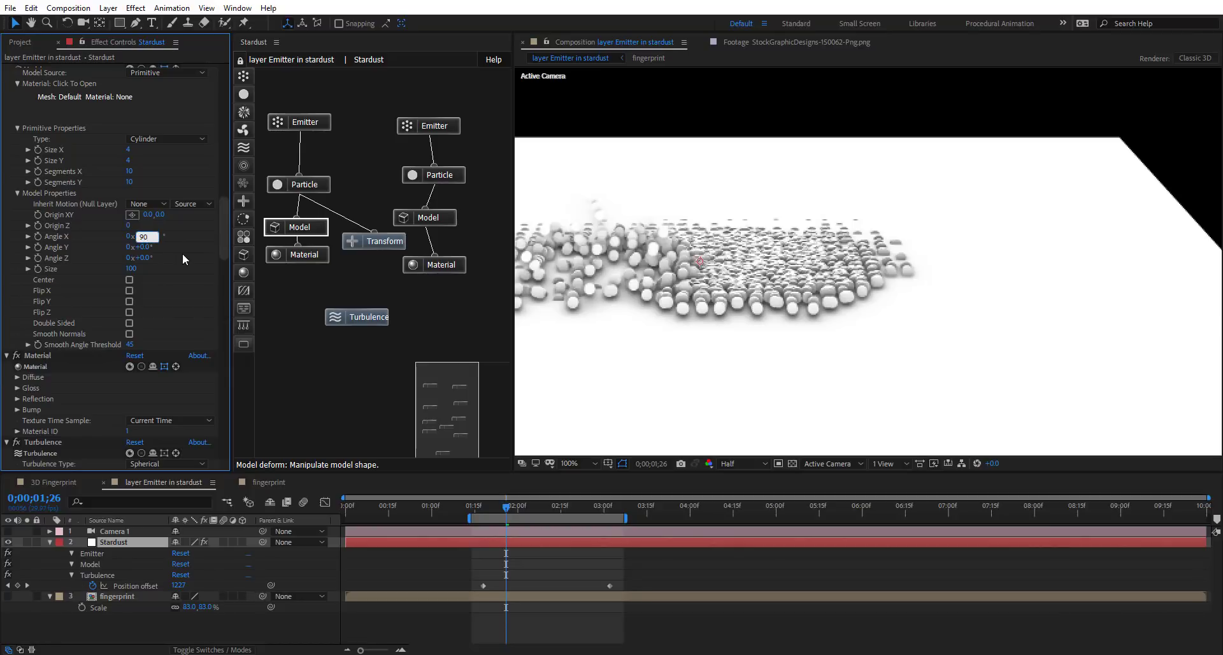
pyautogui.write('90')
pyautogui.press('Return')
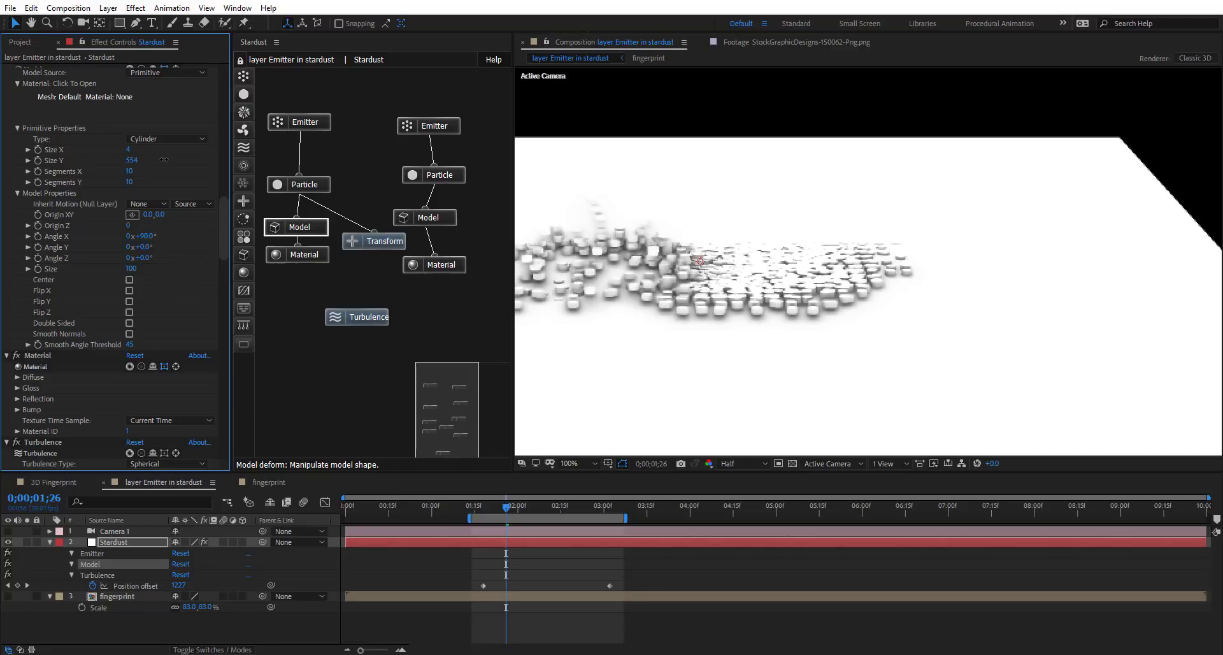
pyautogui.moveTo(191, 162); pyautogui.dragTo(193, 161)
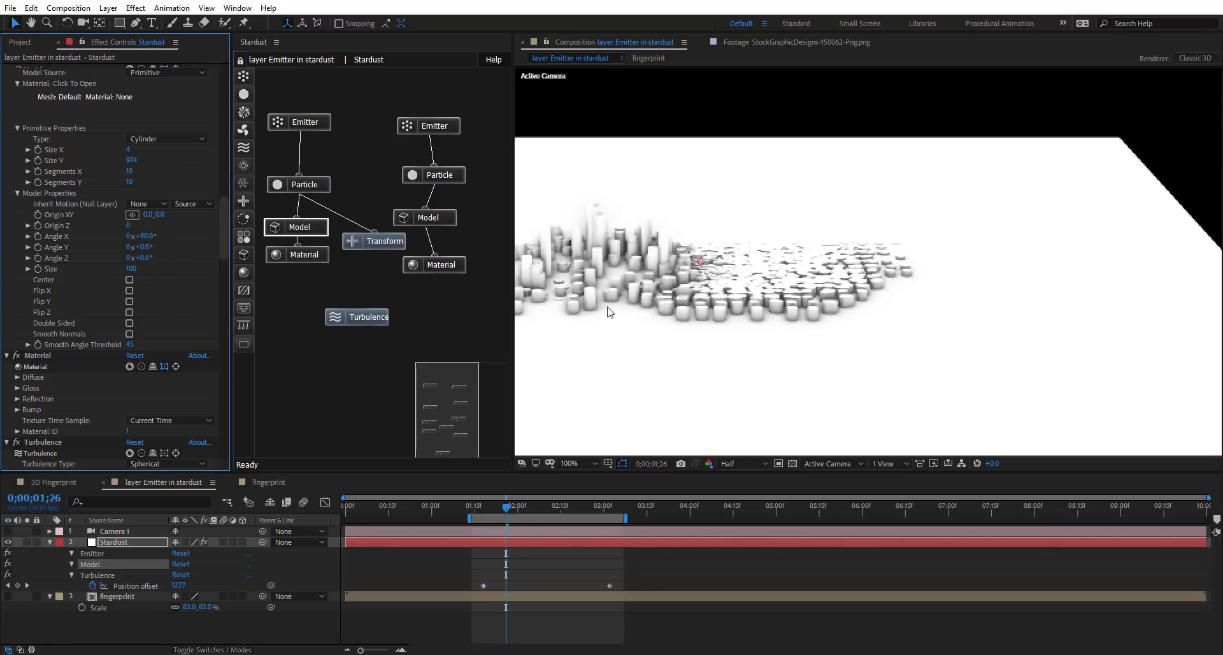
# Undo the Size Y, Angle X and Cylinder changes on the first Model node
pyautogui.hotkey('ctrl', 'z')
pyautogui.hotkey('ctrl', 'z')
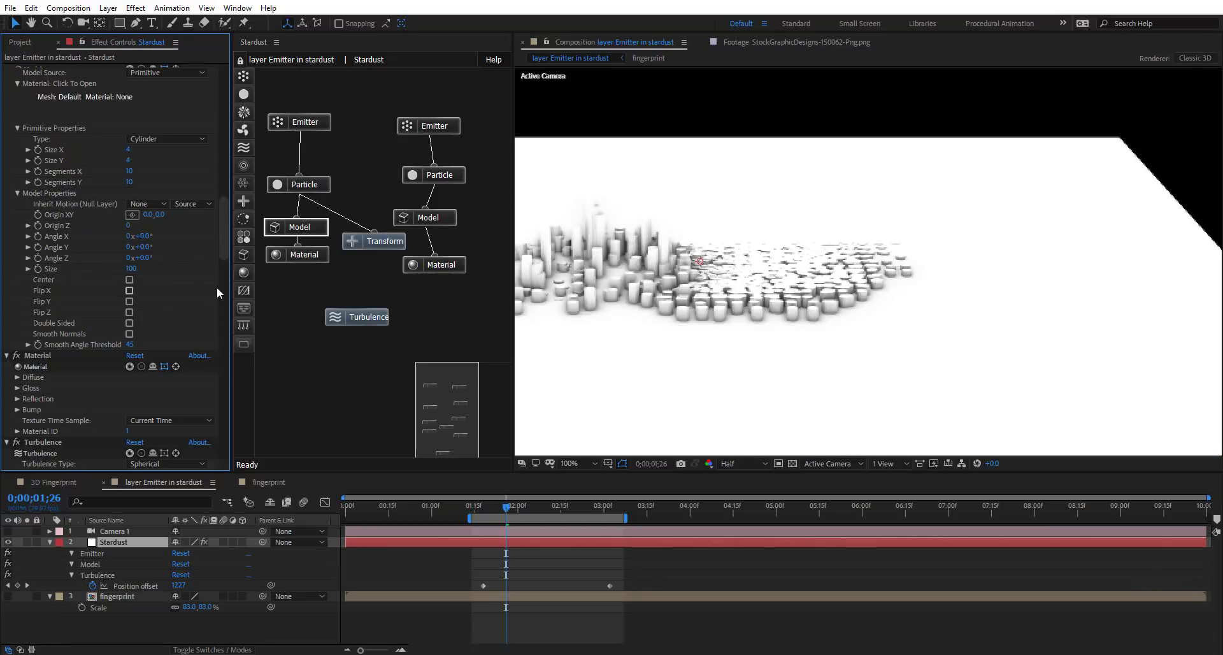
pyautogui.moveTo(224, 227); pyautogui.dragTo(228, 163)
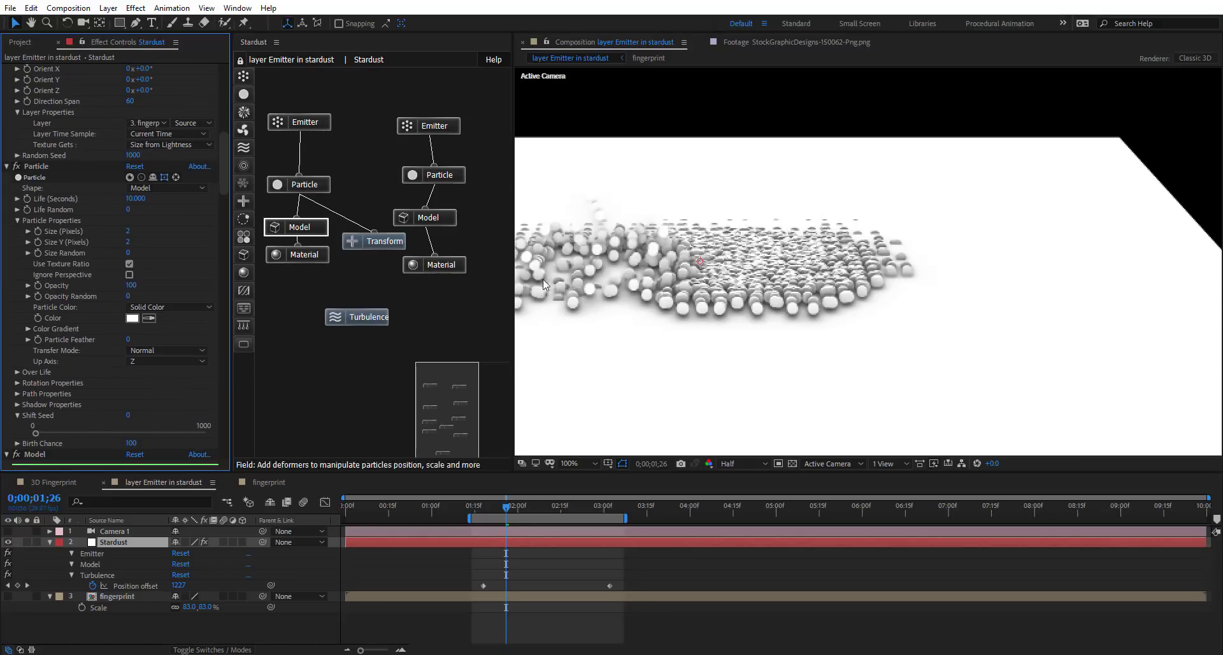
pyautogui.hotkey('ctrl', 'z')
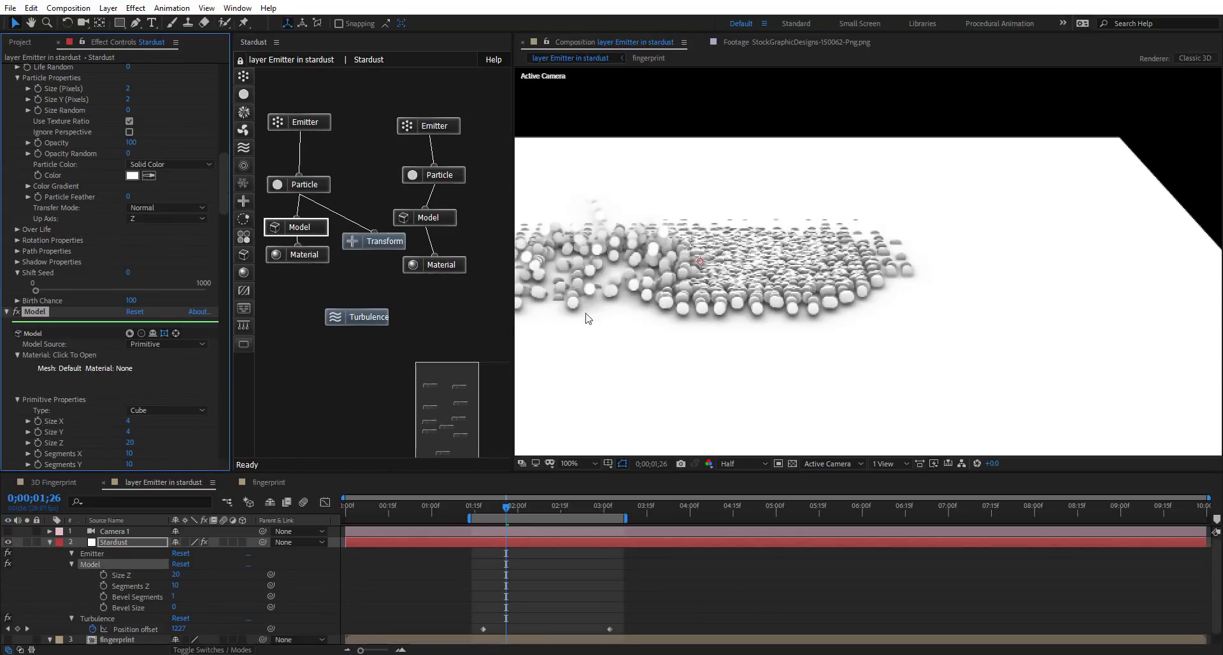
# Set the layer Emitter's Texture Gets option to Color
pyautogui.moveTo(634, 279); pyautogui.dragTo(755, 293)
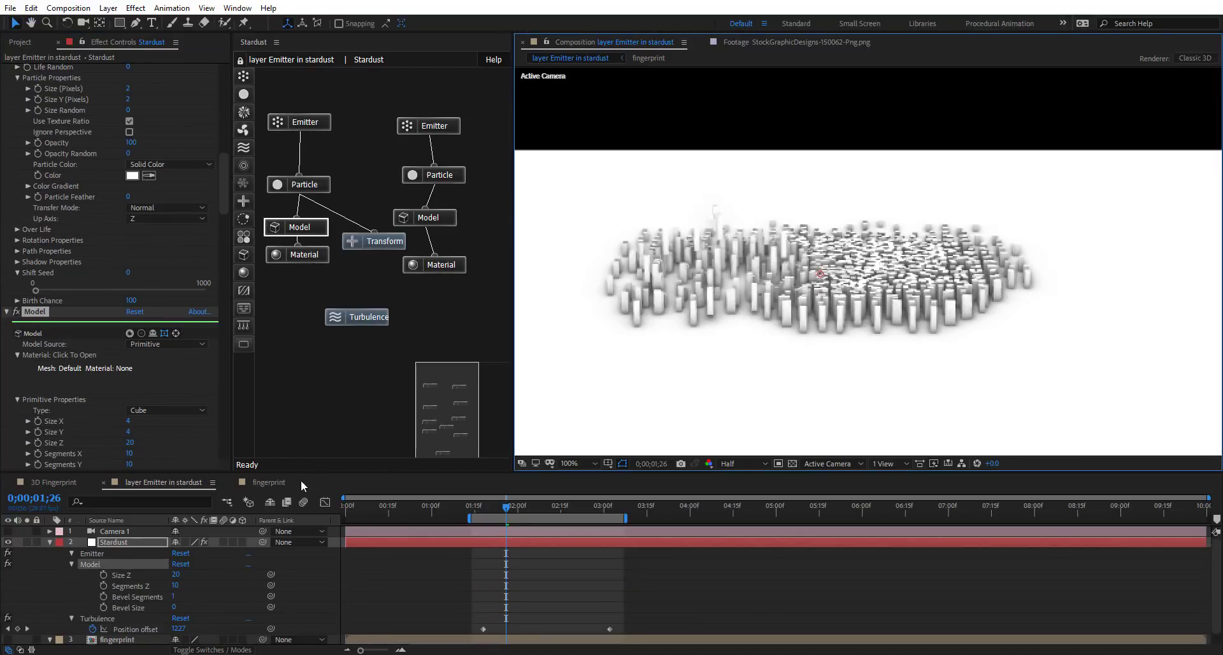
pyautogui.scroll(-10, 228, 197)
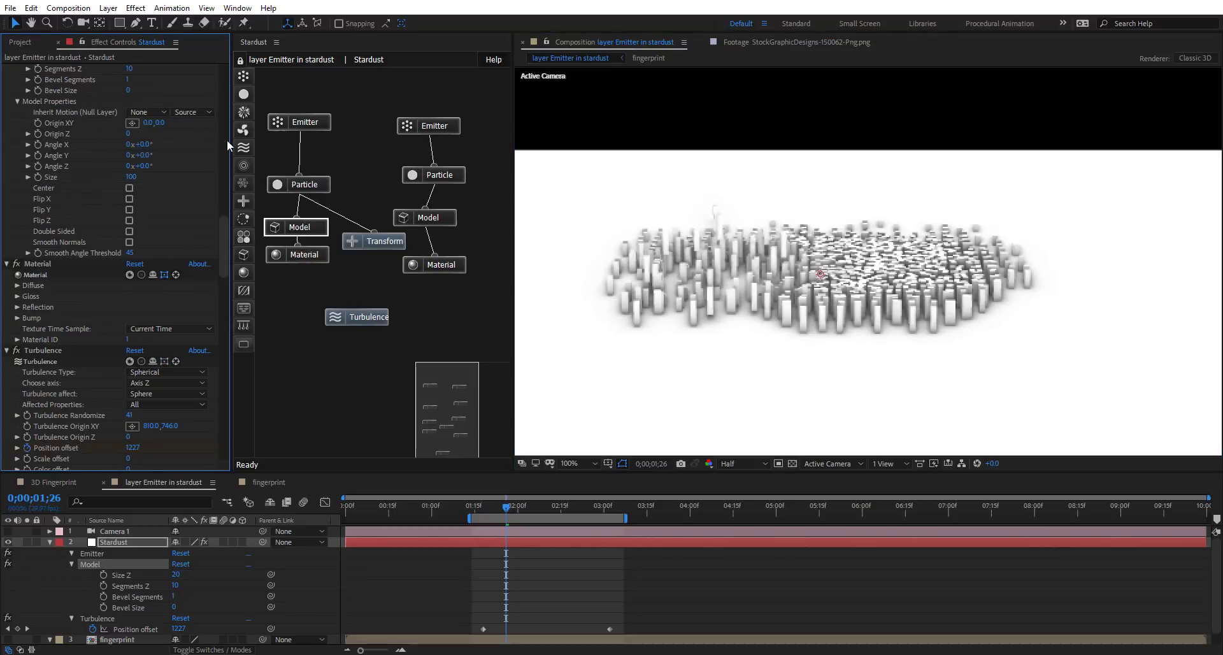
pyautogui.moveTo(223, 237); pyautogui.dragTo(220, 80)
pyautogui.scroll(-4, 96, 261)
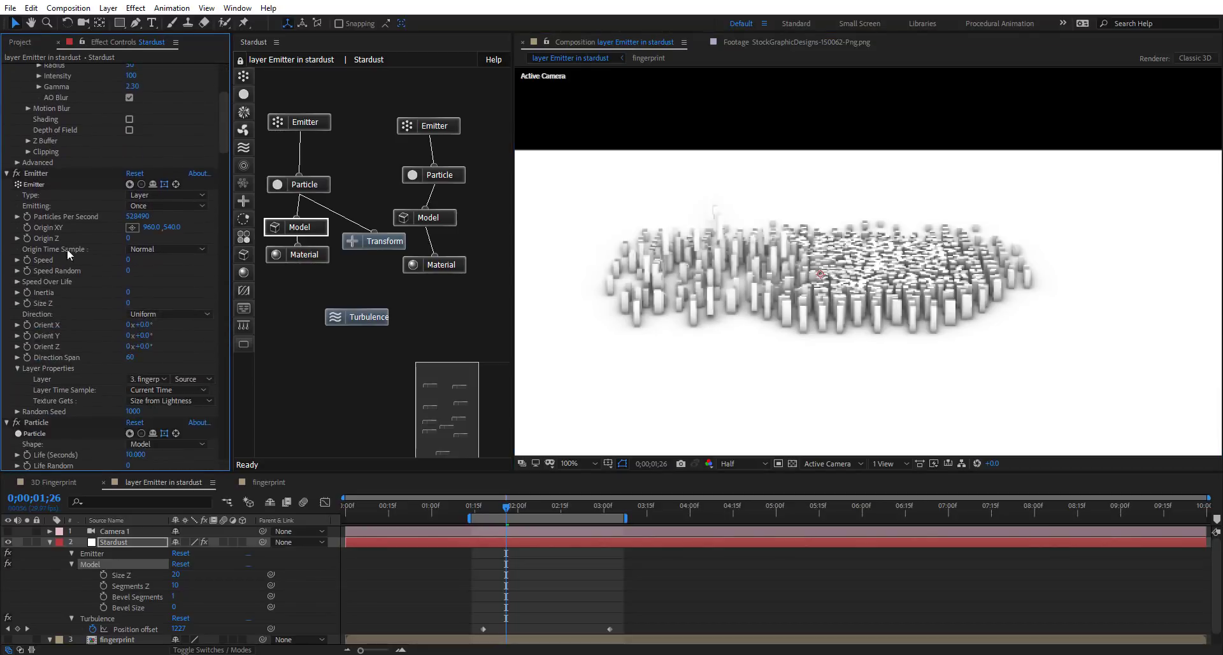
pyautogui.scroll(-2, 71, 299)
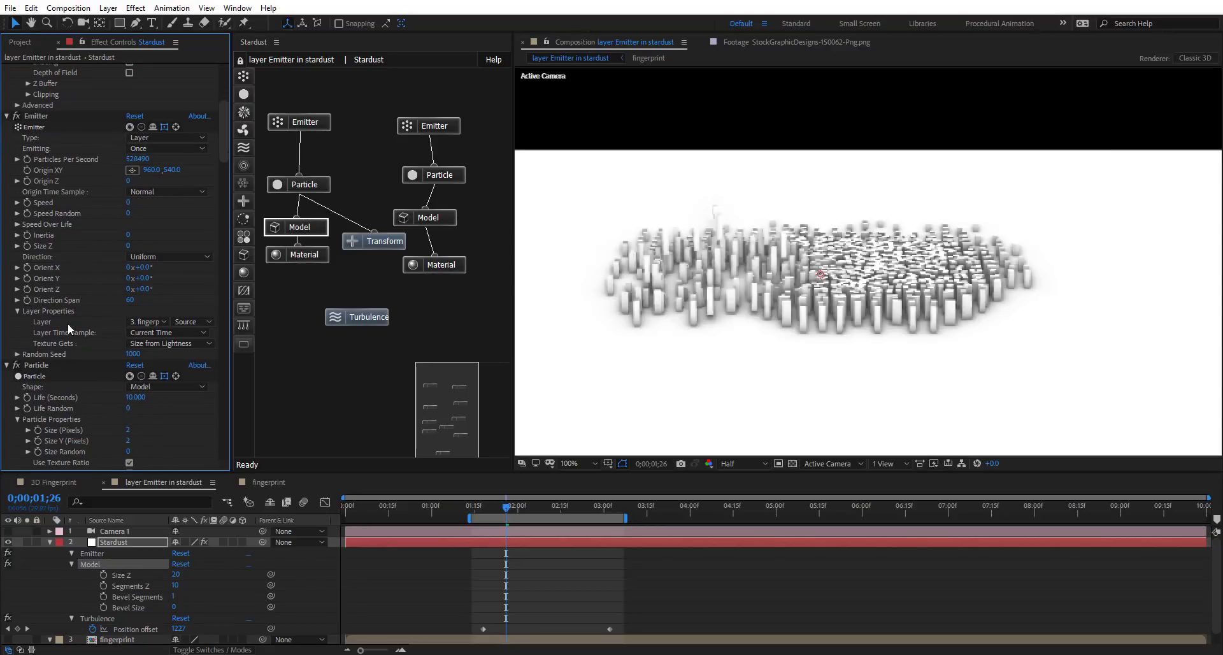
pyautogui.click(167, 343)
pyautogui.click(171, 415)
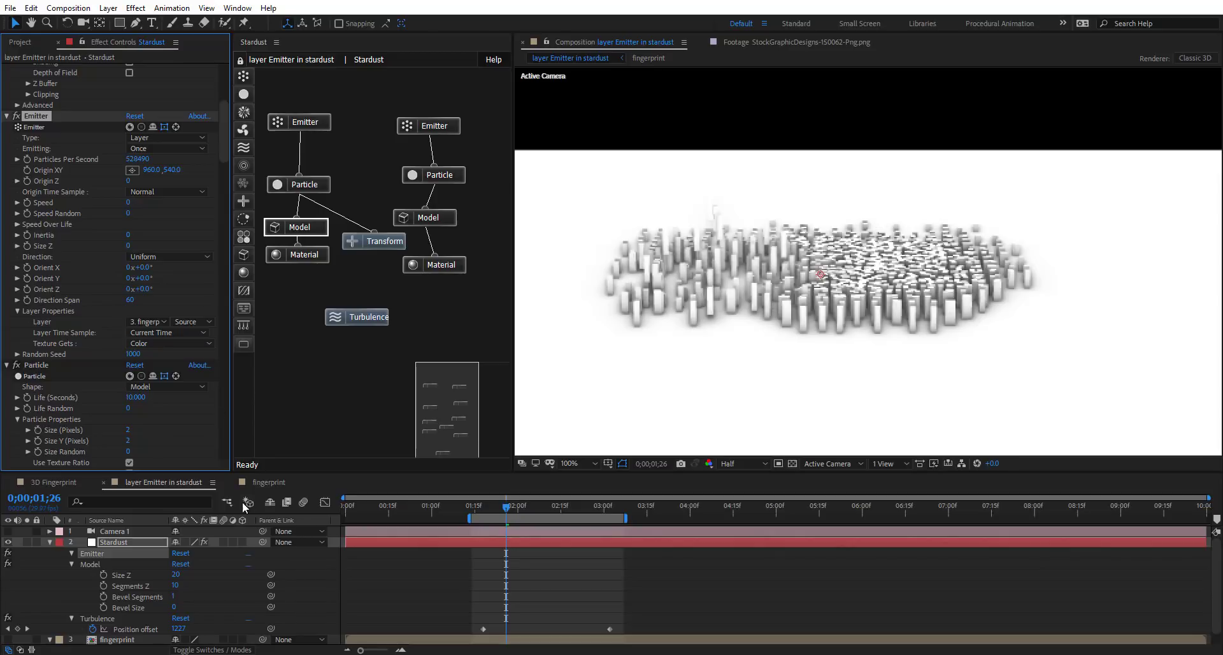
# Show fingerprint.png instead of the StockGraphicDesigns layer, enable its red-to-white Gradient Ramp, and check the colored particles in the Stardust composition
pyautogui.click(276, 481)
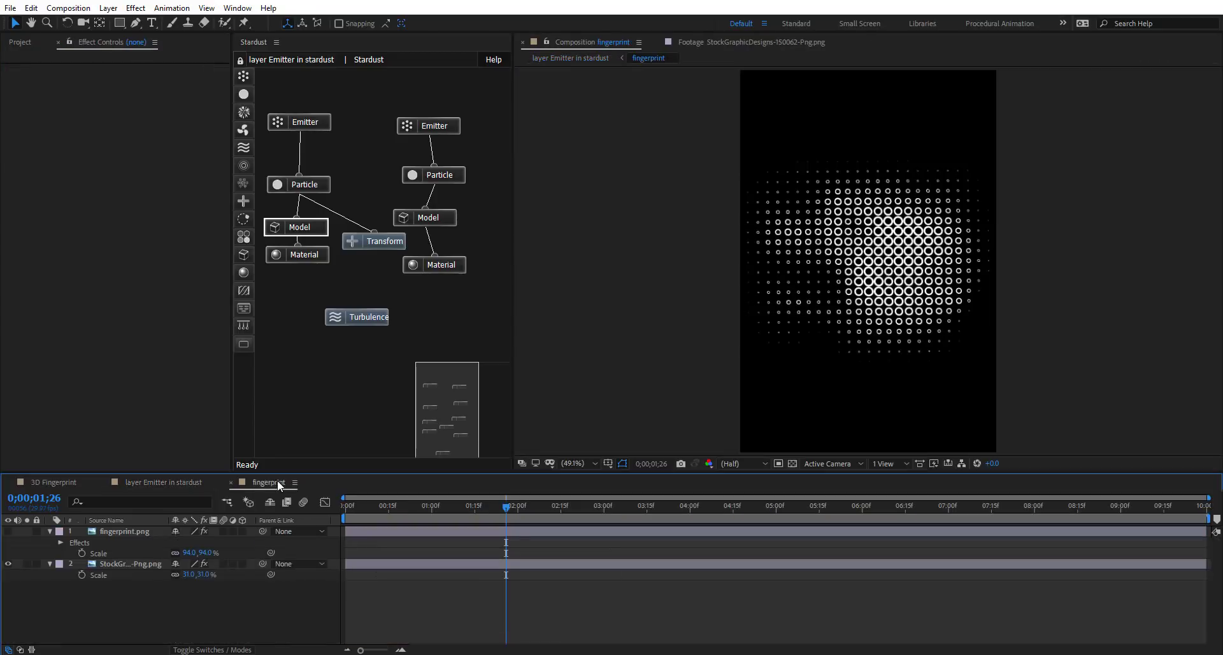
pyautogui.click(104, 533)
pyautogui.click(19, 158)
pyautogui.click(18, 156)
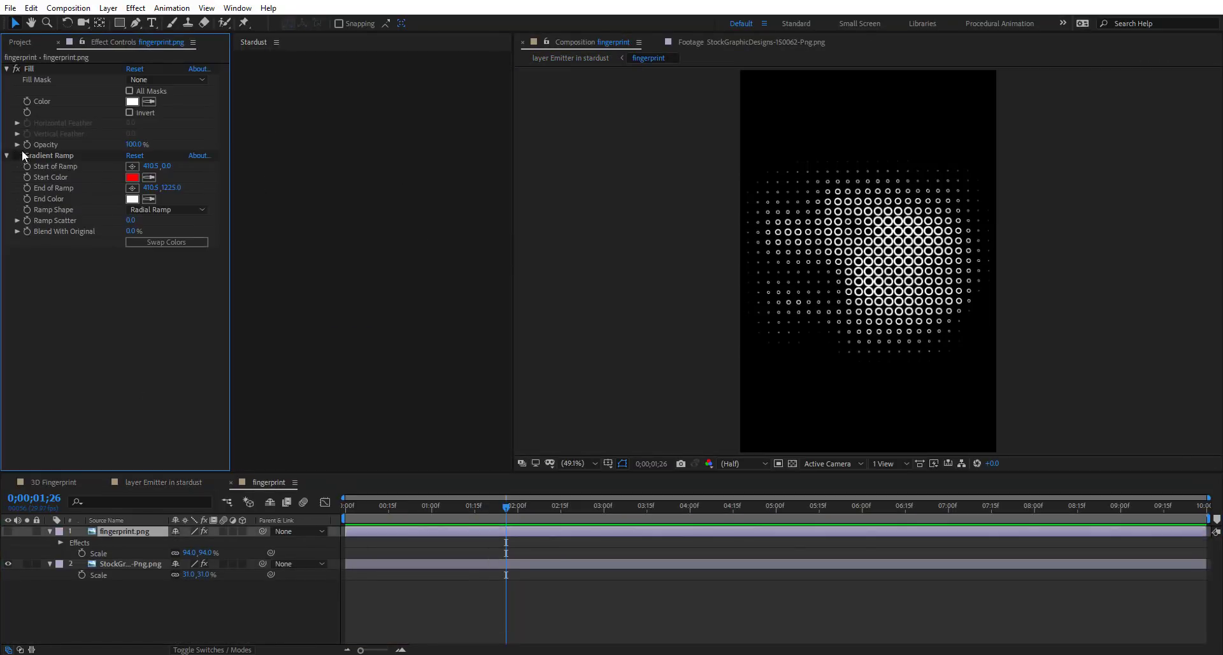
pyautogui.click(8, 531)
pyautogui.click(8, 563)
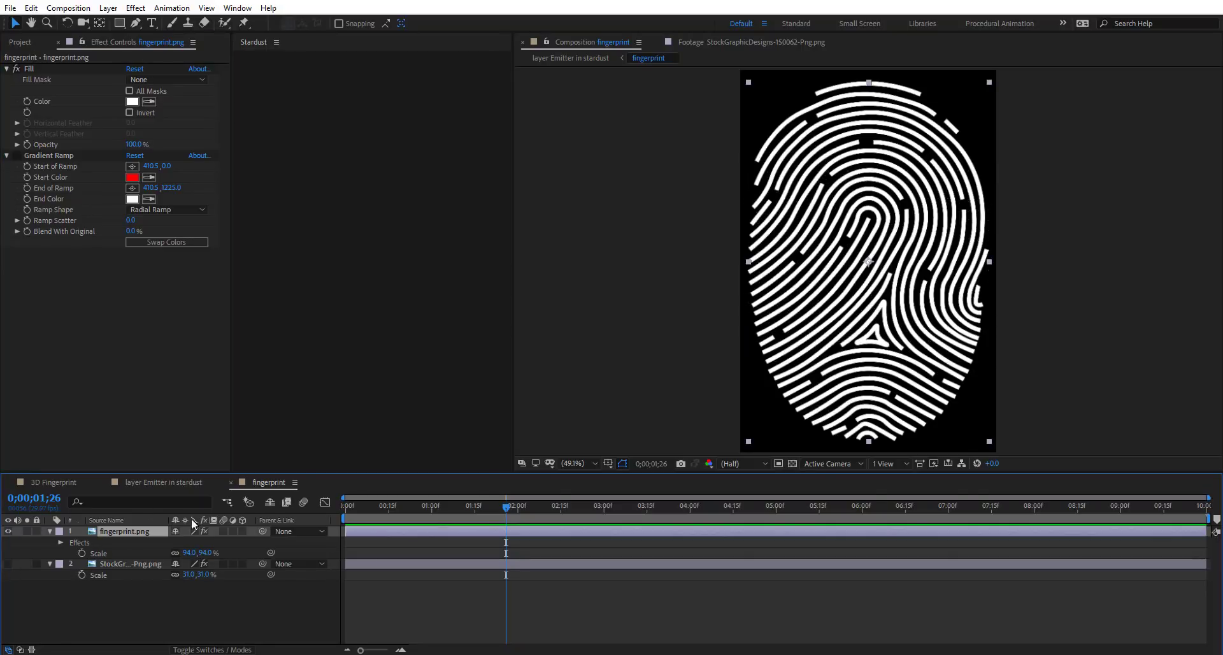
pyautogui.click(16, 155)
pyautogui.click(171, 479)
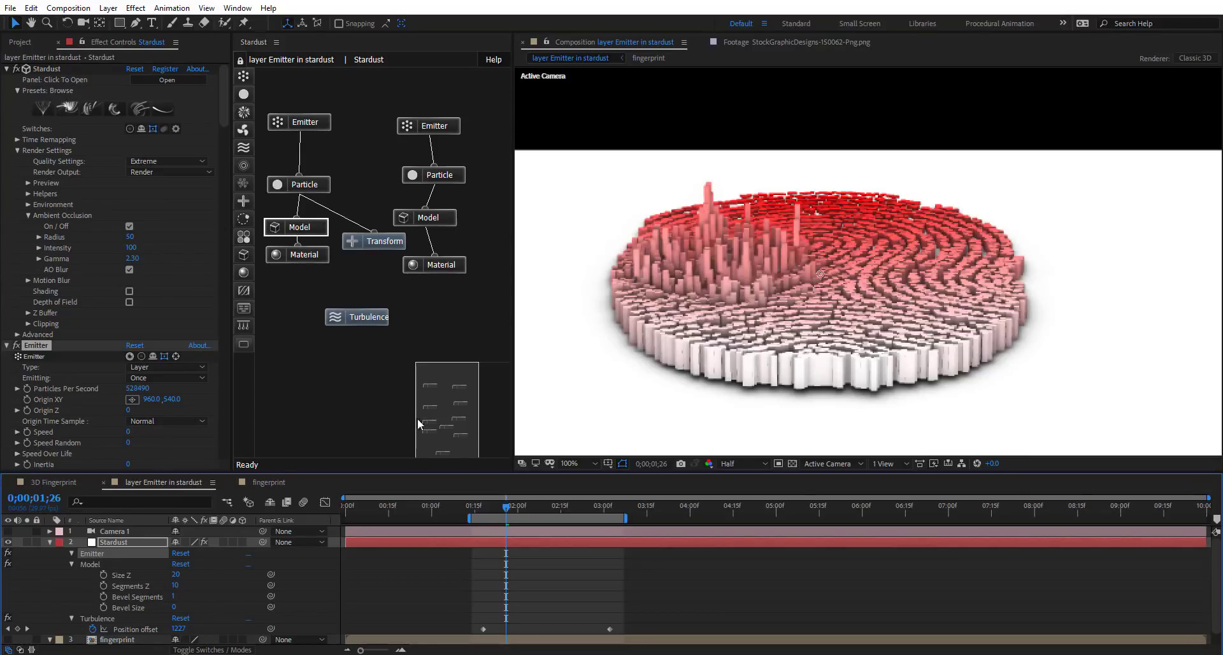
# Hide the fingerprint.png layer in the fingerprint composition and return to the layer Emitter in stardust composition
pyautogui.click(269, 483)
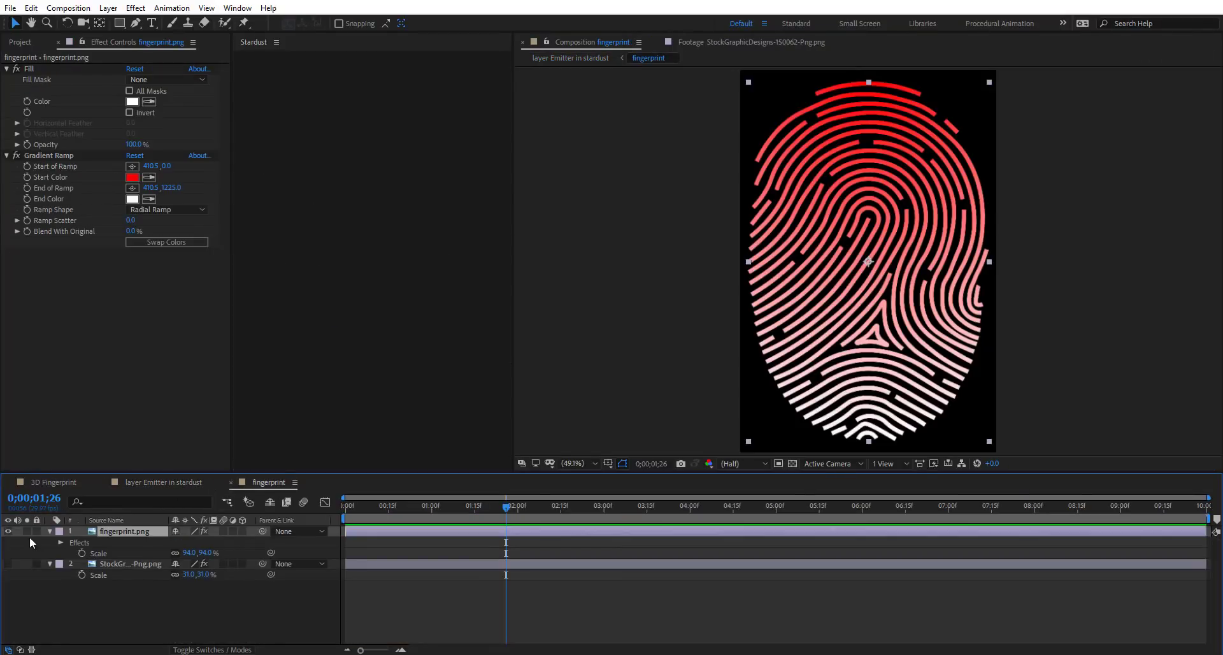
pyautogui.click(8, 532)
pyautogui.click(164, 483)
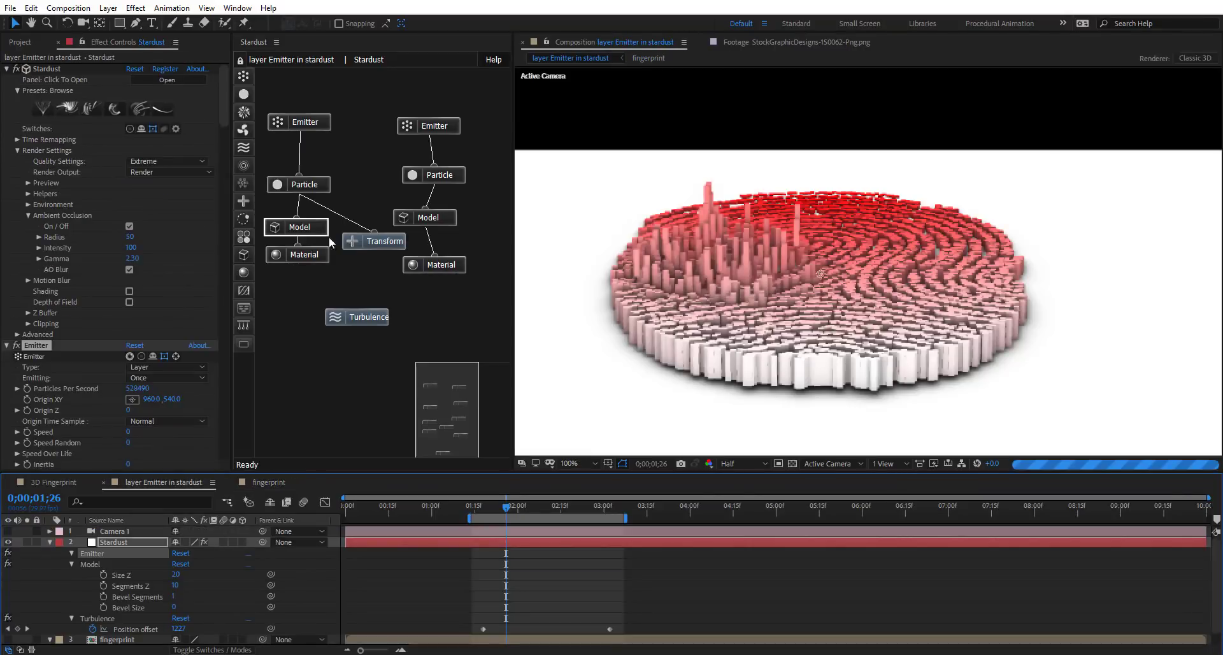
# Set the layer Emitter's Texture Gets option back to Size from Lightness
pyautogui.moveTo(220, 108); pyautogui.dragTo(229, 139)
pyautogui.scroll(-5, 80, 345)
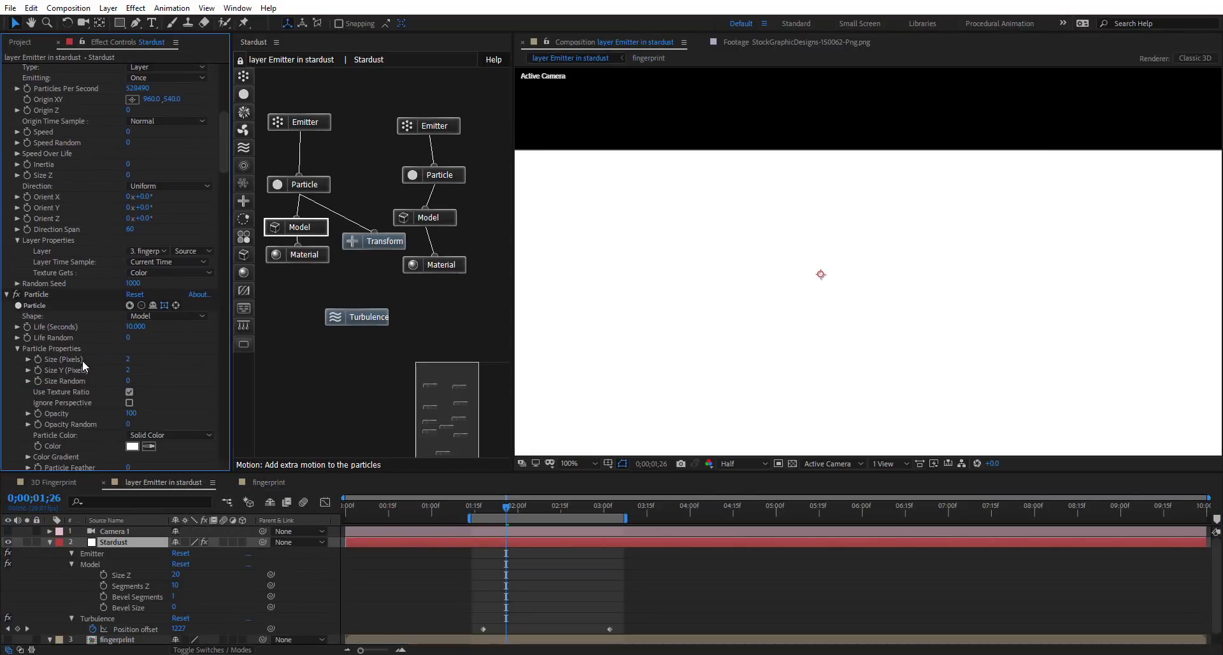
pyautogui.click(311, 186)
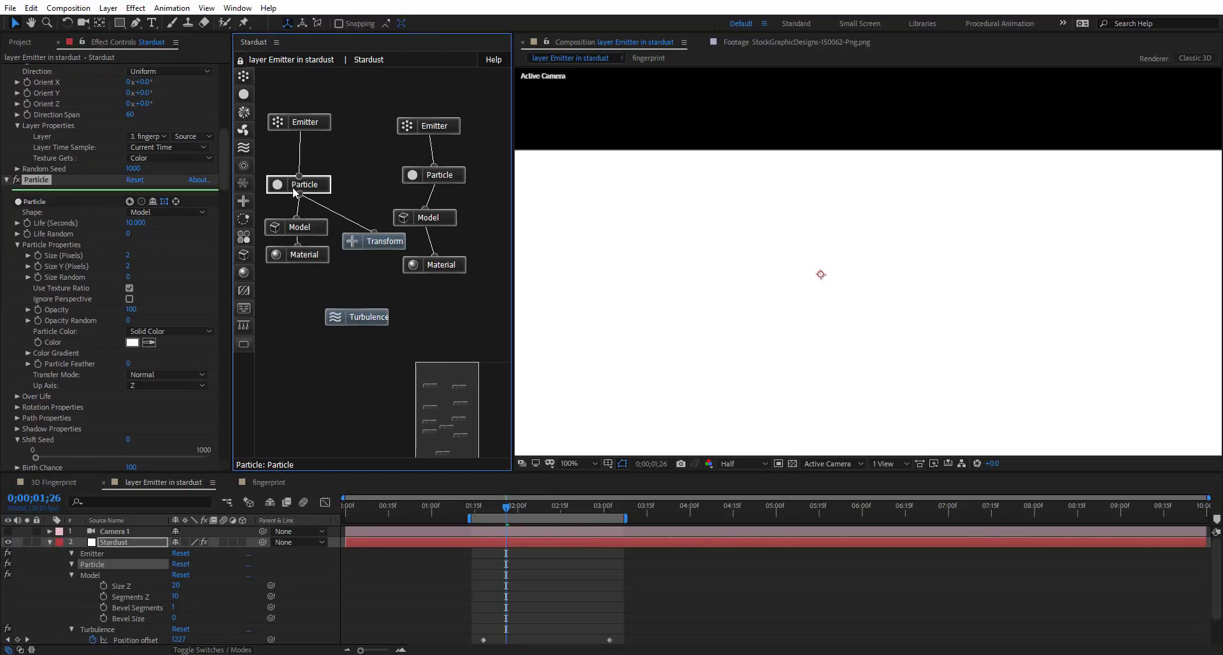
pyautogui.click(150, 158)
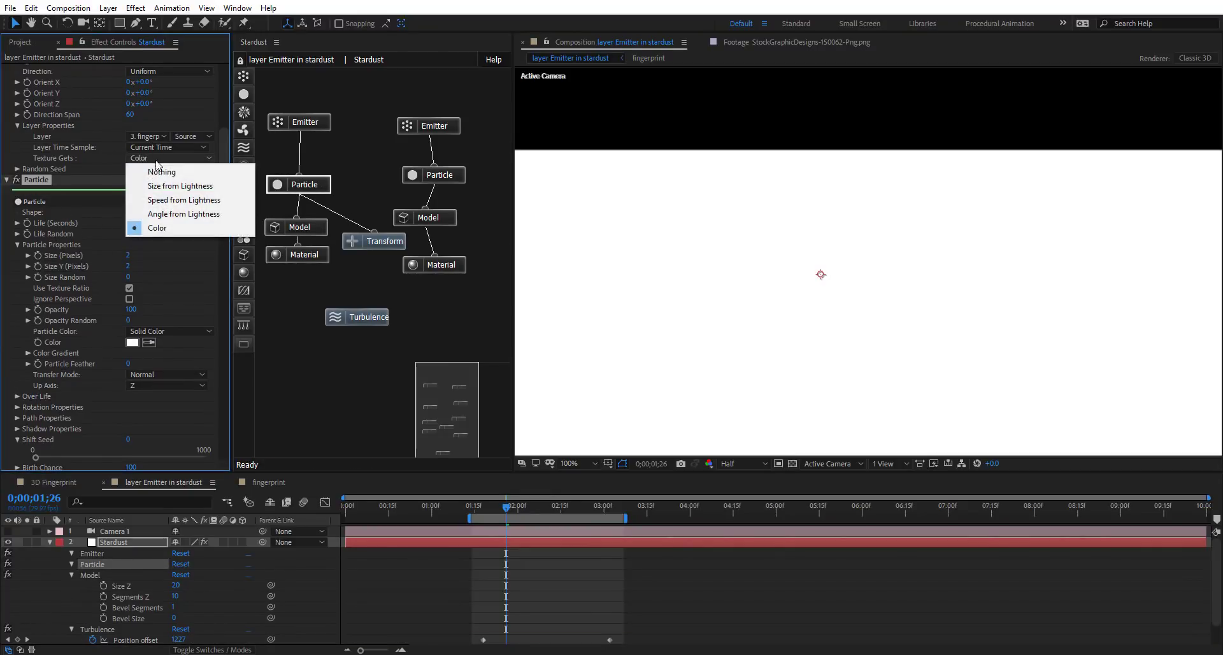
pyautogui.click(215, 187)
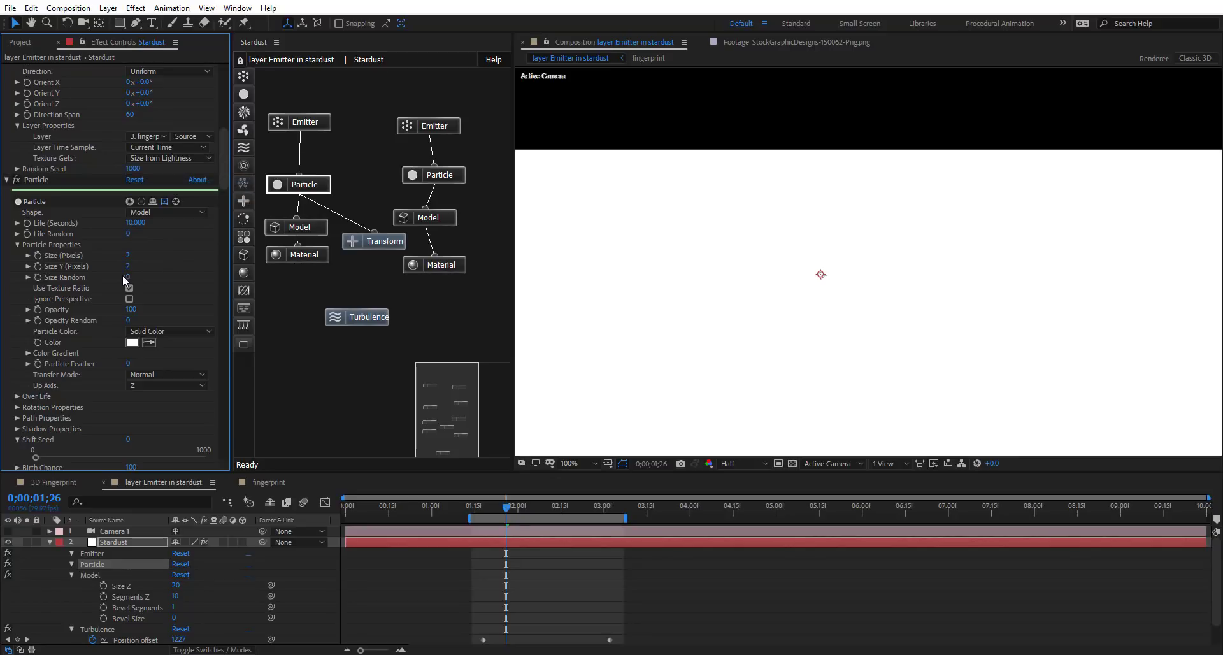
pyautogui.scroll(-3, 79, 263)
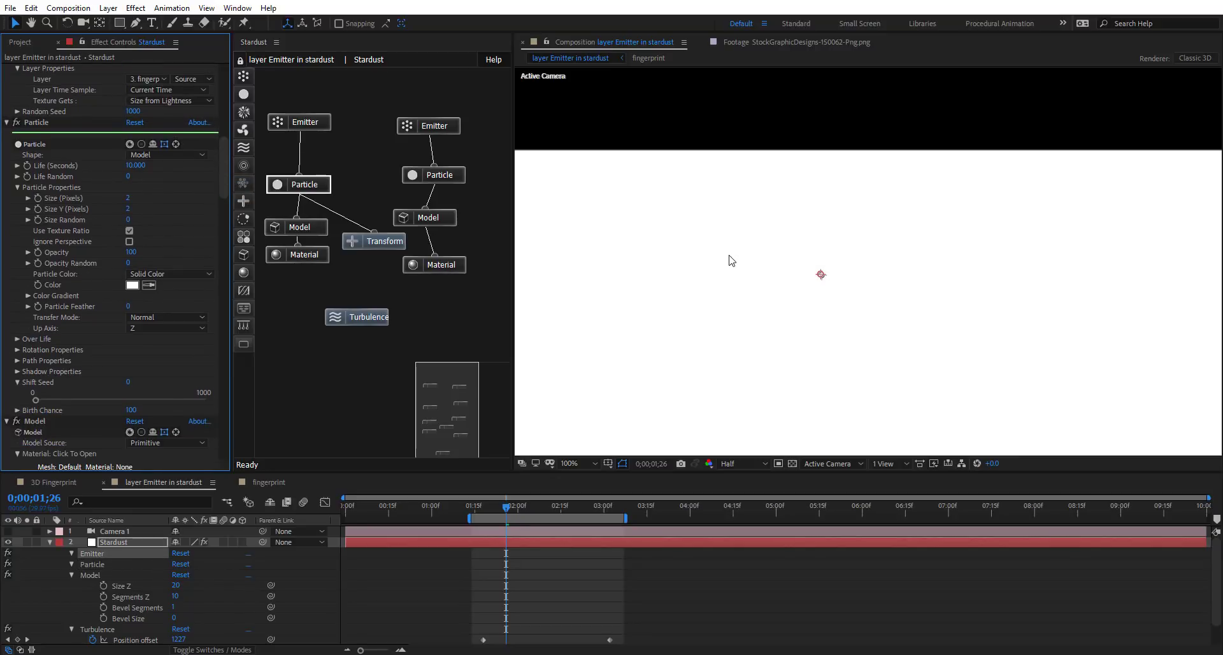
# Set the fingerprint Particle node's Particle Color to Random From Gradient and expand its Color Gradient settings
pyautogui.click(159, 274)
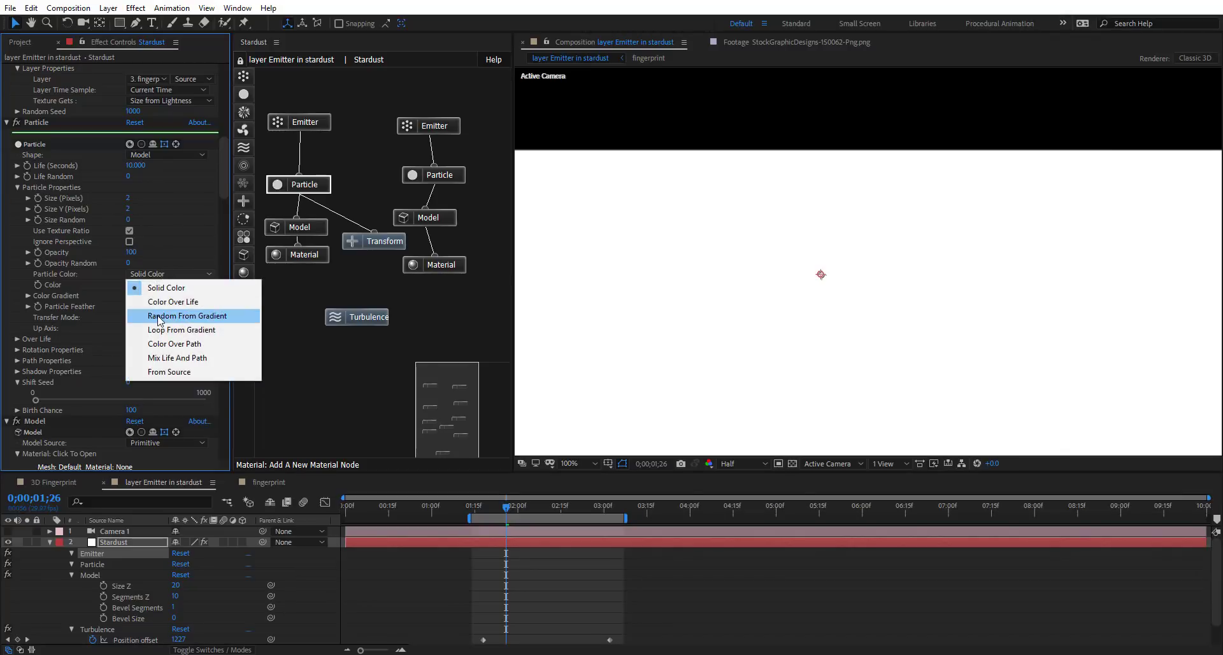
pyautogui.click(185, 317)
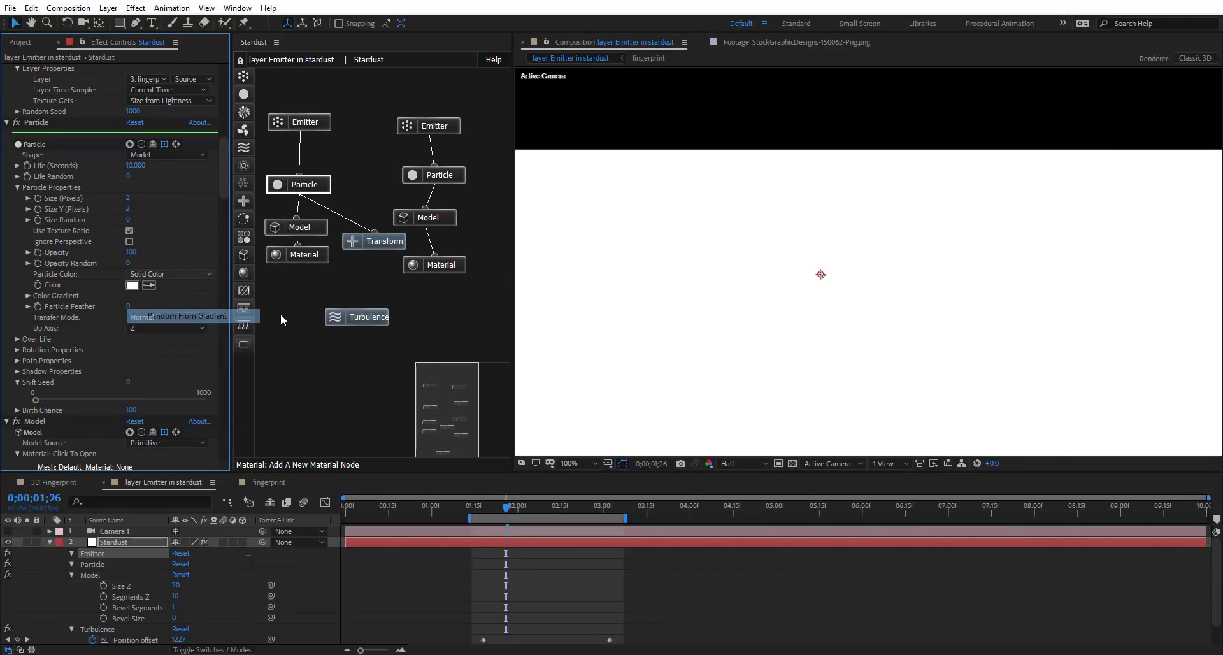
pyautogui.click(28, 295)
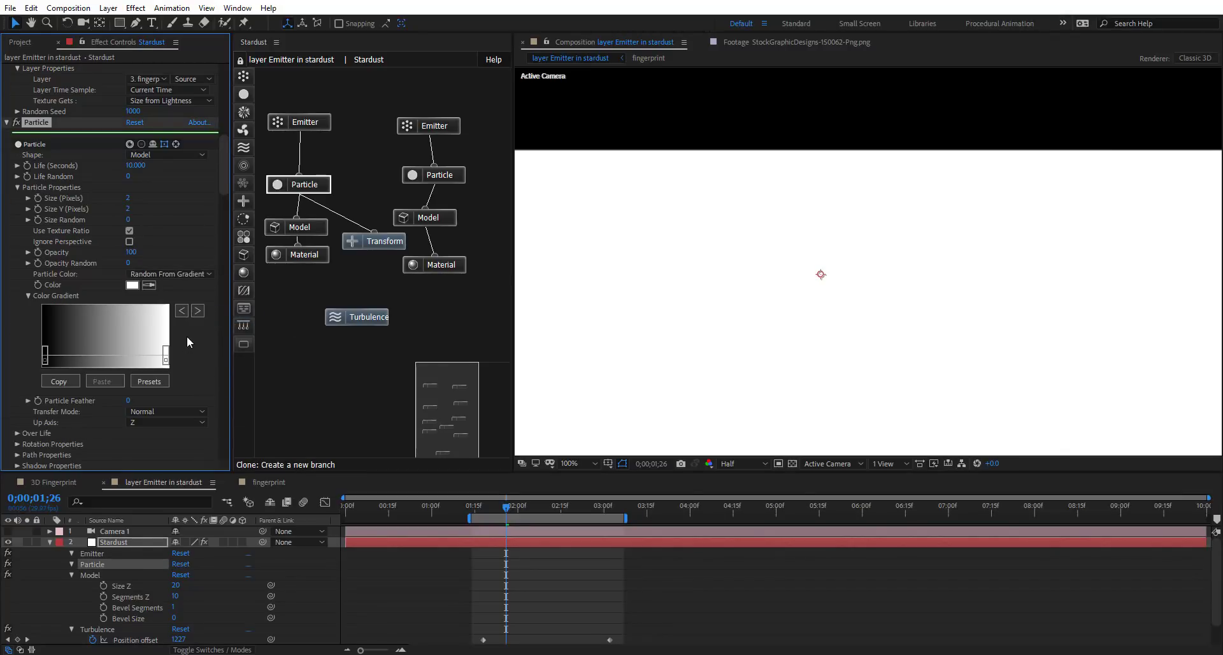
# Show the fingerprint.png layer in the fingerprint composition, disable its Gradient Ramp, and return to the layer Emitter in stardust composition
pyautogui.click(261, 481)
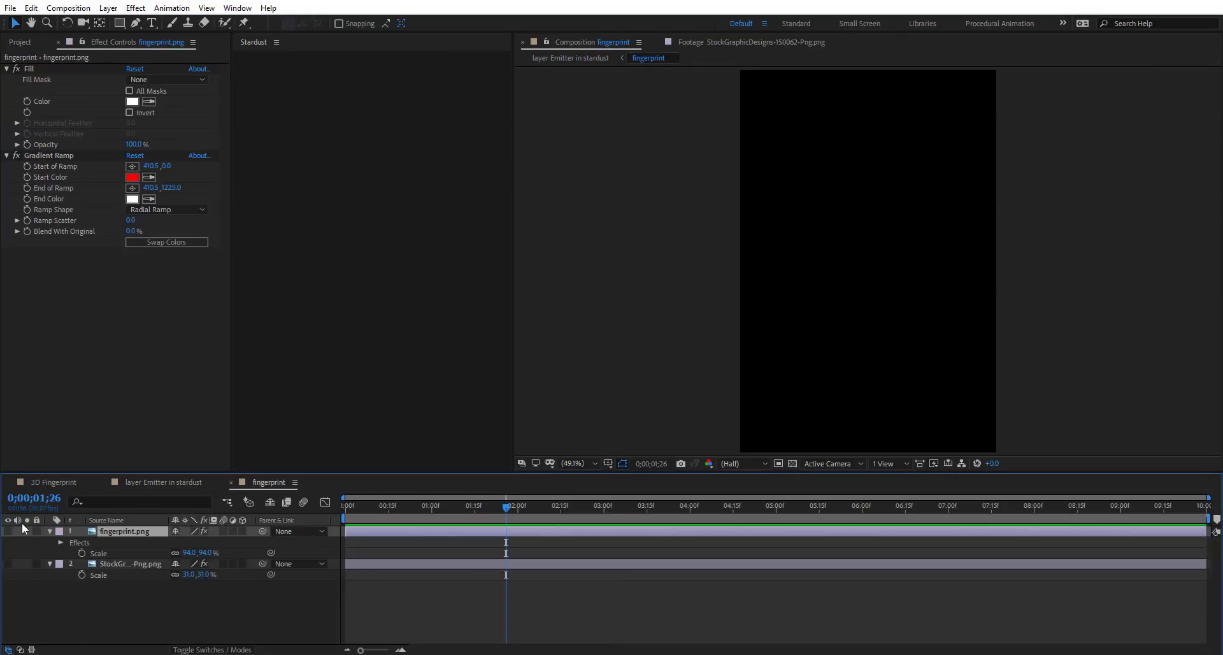
pyautogui.click(152, 482)
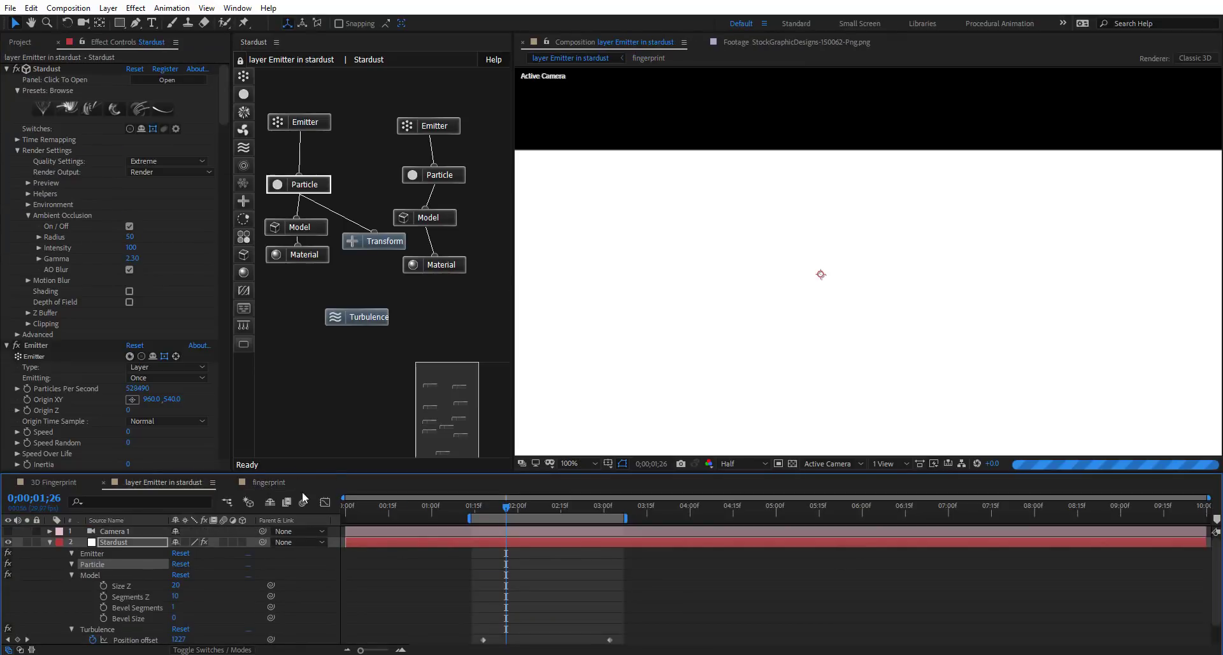
pyautogui.click(263, 481)
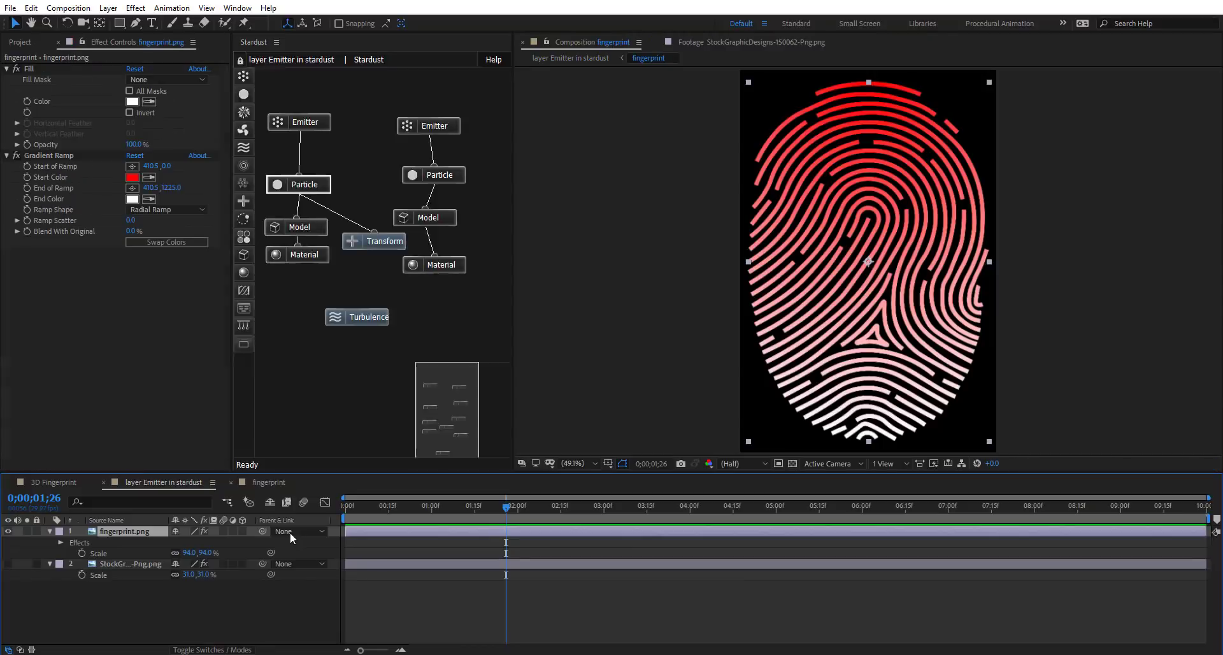
pyautogui.click(13, 156)
pyautogui.click(151, 483)
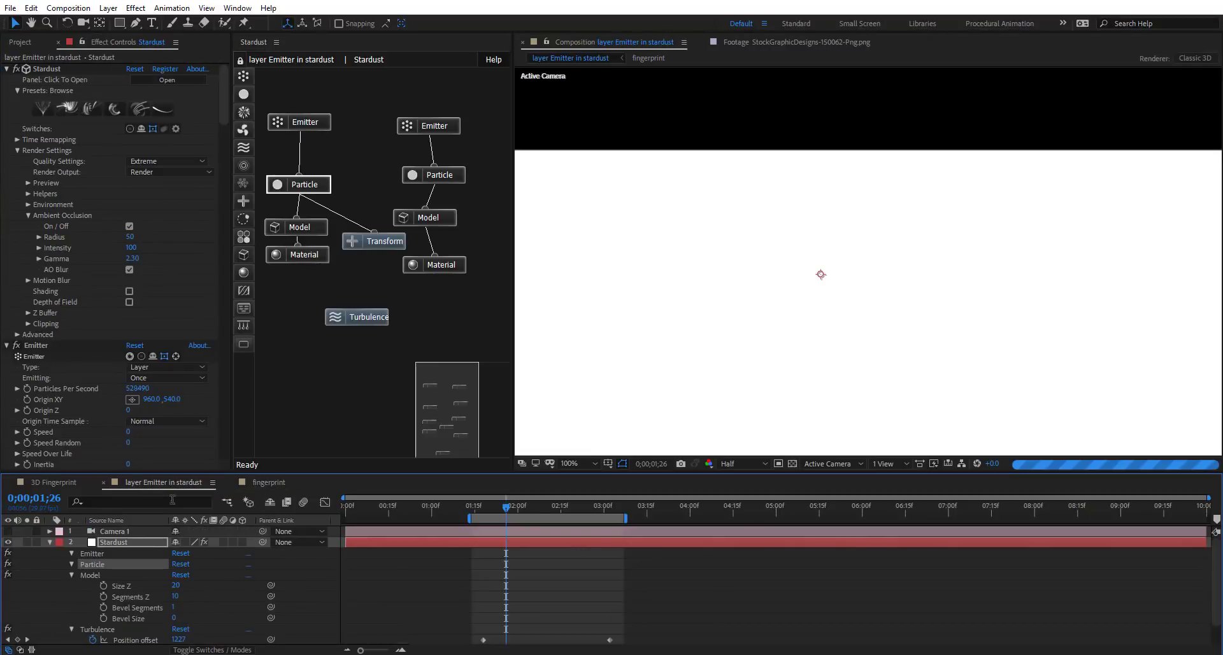
# Apply the blue-green-to-cream preset to the fingerprint Particle node's Color Gradient
pyautogui.click(139, 539)
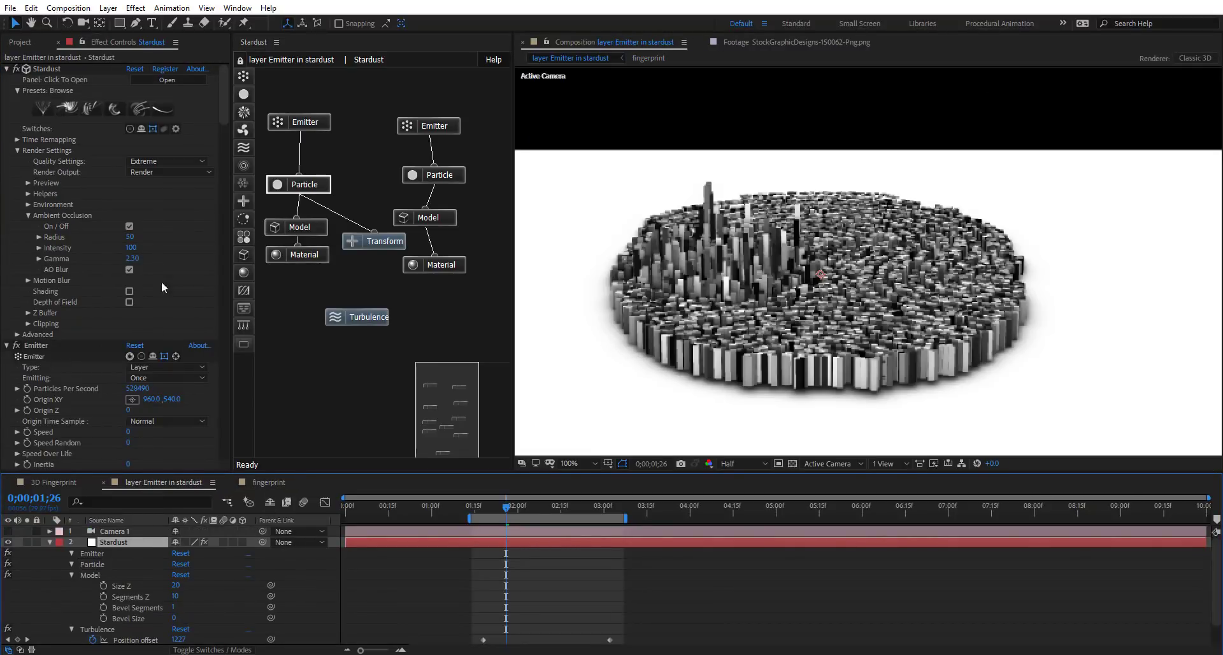
pyautogui.scroll(-5, 228, 121)
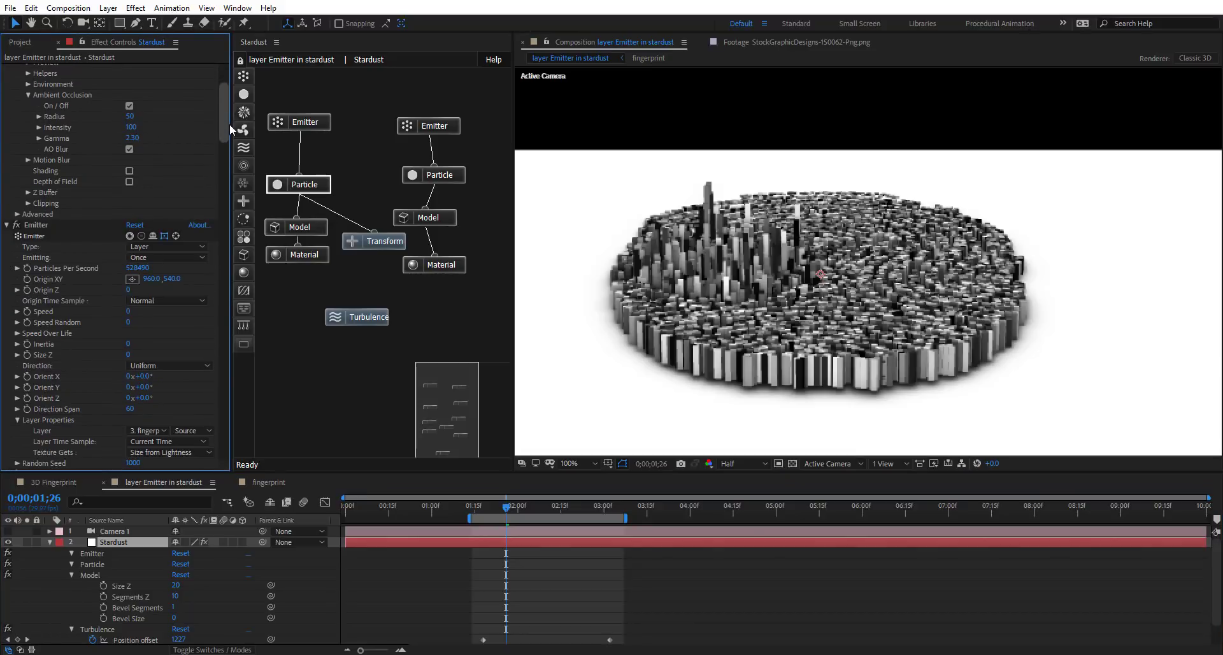
pyautogui.click(324, 186)
pyautogui.scroll(-3, 63, 338)
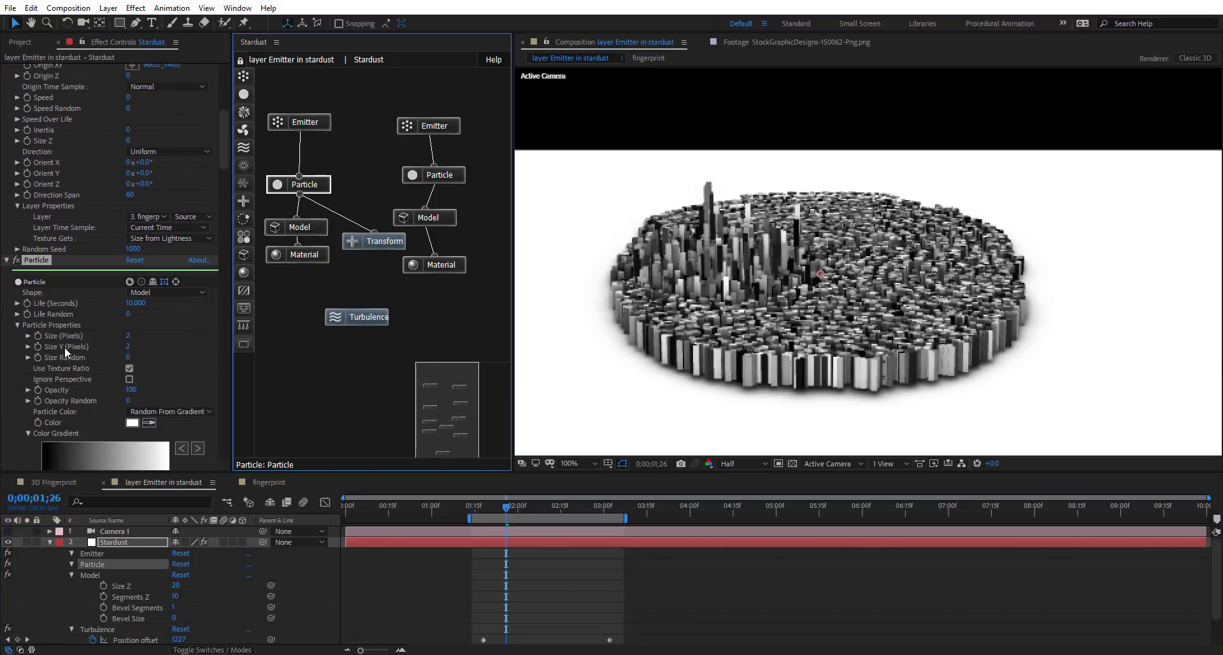
pyautogui.scroll(-4, 153, 423)
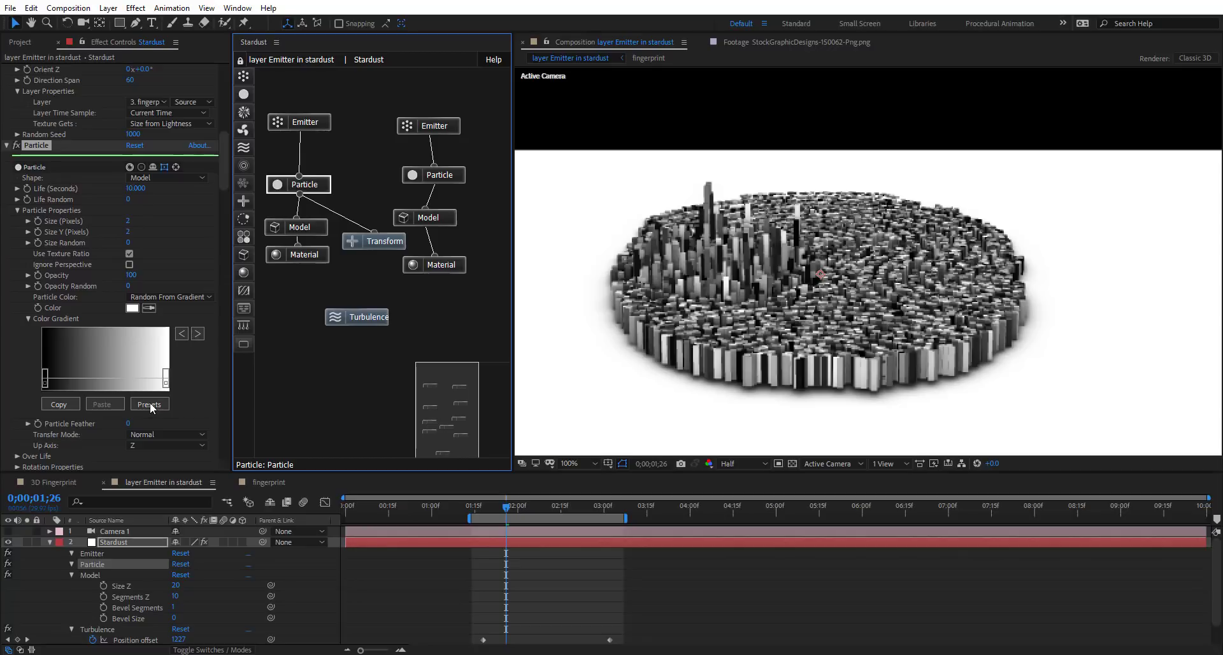
pyautogui.click(151, 406)
pyautogui.click(350, 491)
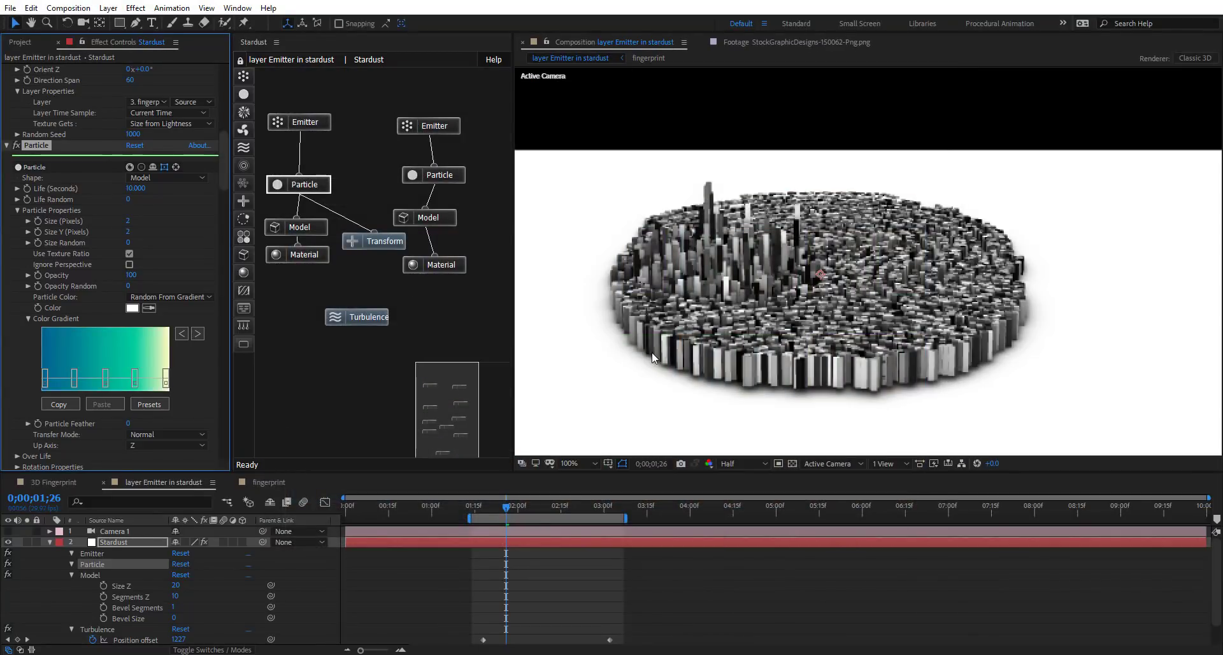
pyautogui.scroll(-2, 885, 303)
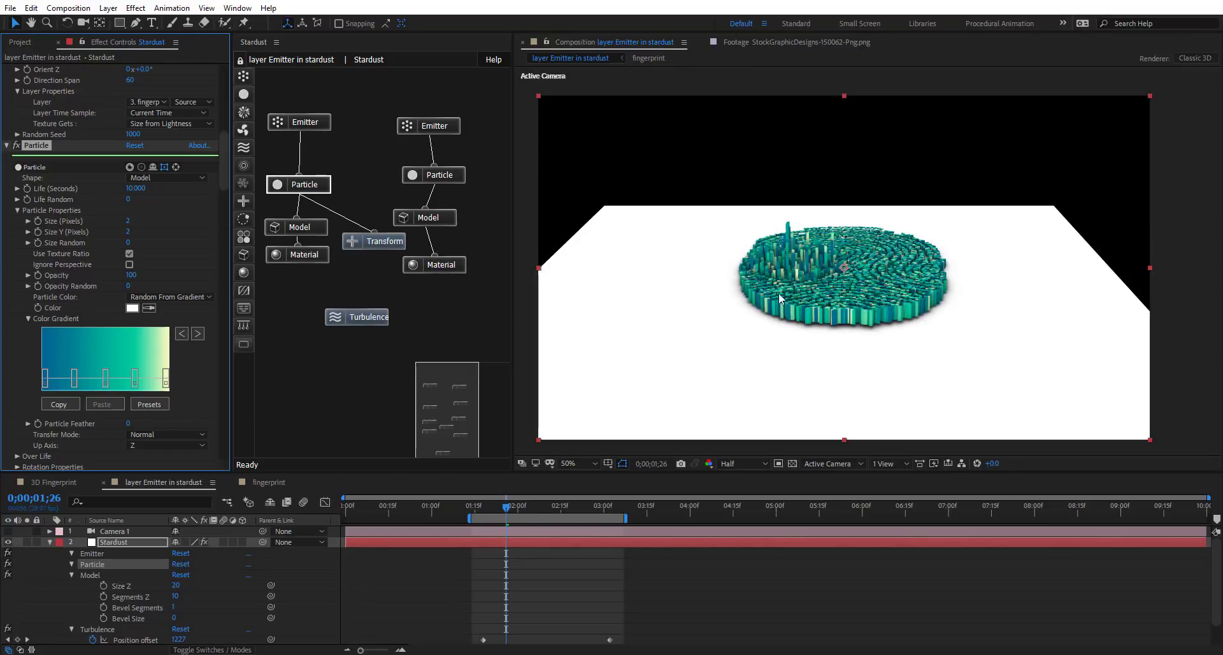
# Rearrange the plane's Model and Material nodes, and set the fingerprint Material's Diffuse Amount to 68 and Ambient Amount to 88
pyautogui.moveTo(436, 218); pyautogui.dragTo(448, 208)
pyautogui.moveTo(459, 272); pyautogui.dragTo(472, 253)
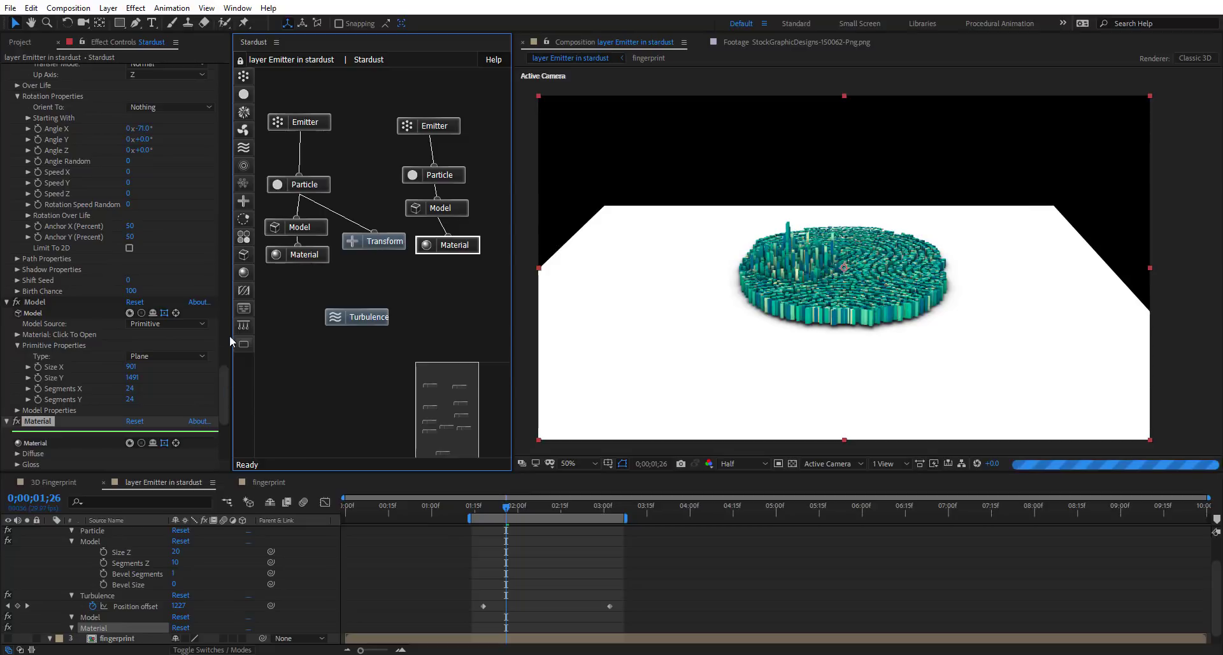
pyautogui.click(305, 250)
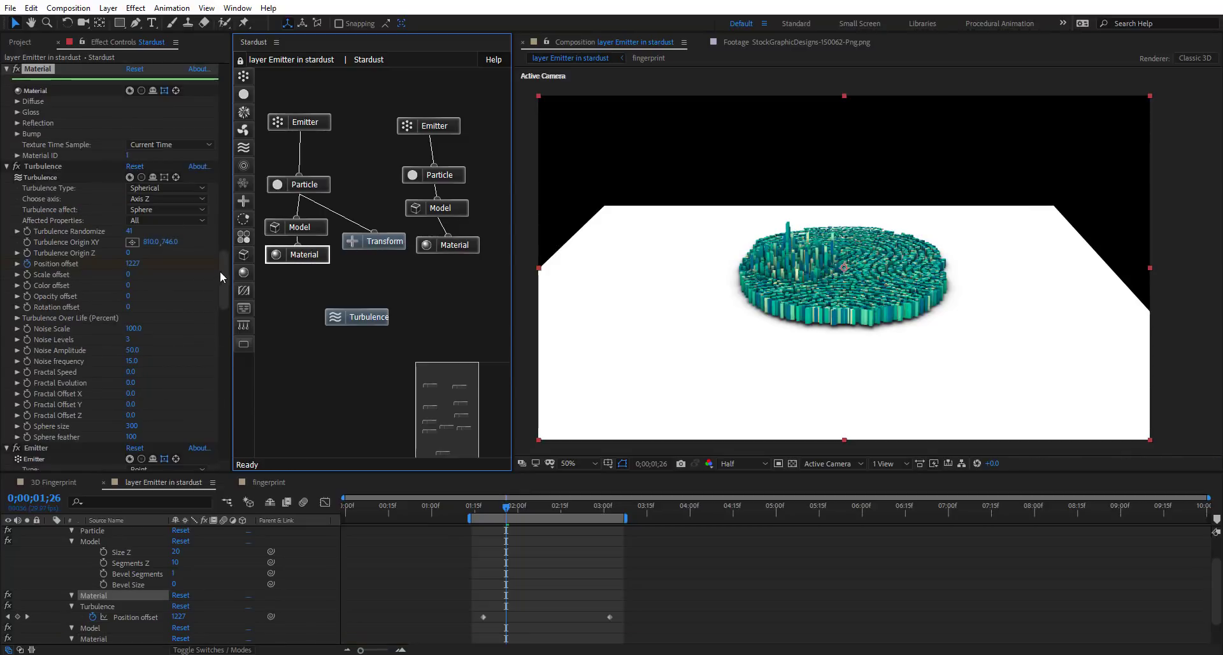
pyautogui.moveTo(224, 277); pyautogui.dragTo(224, 265)
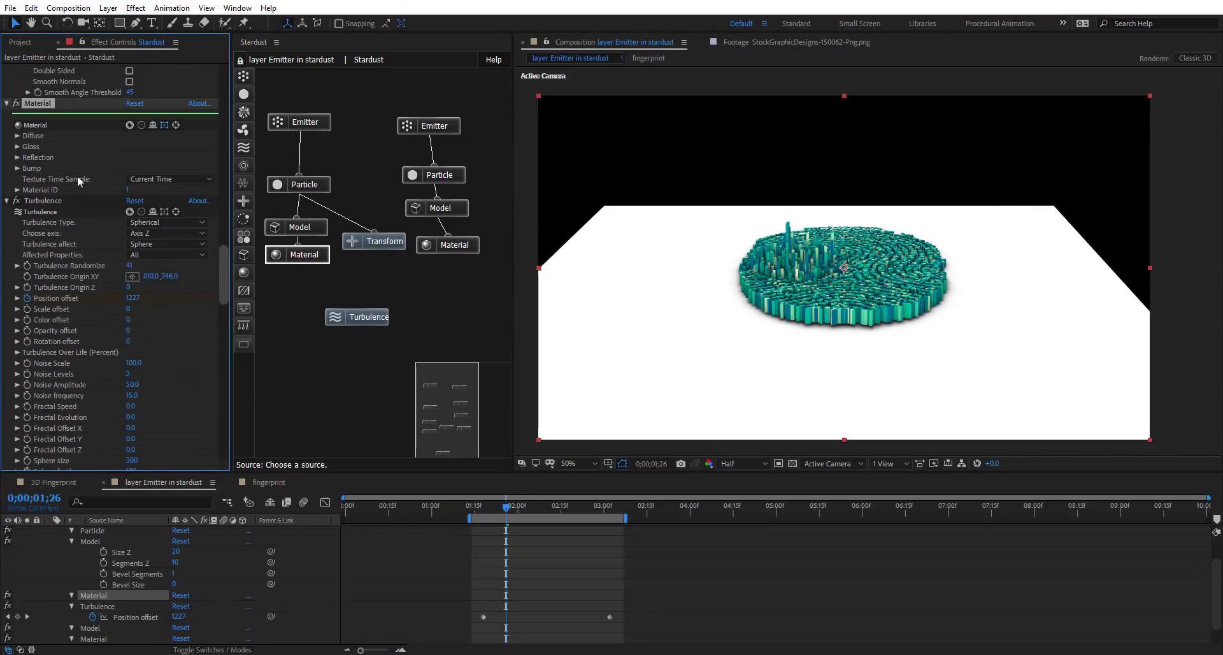
pyautogui.click(14, 137)
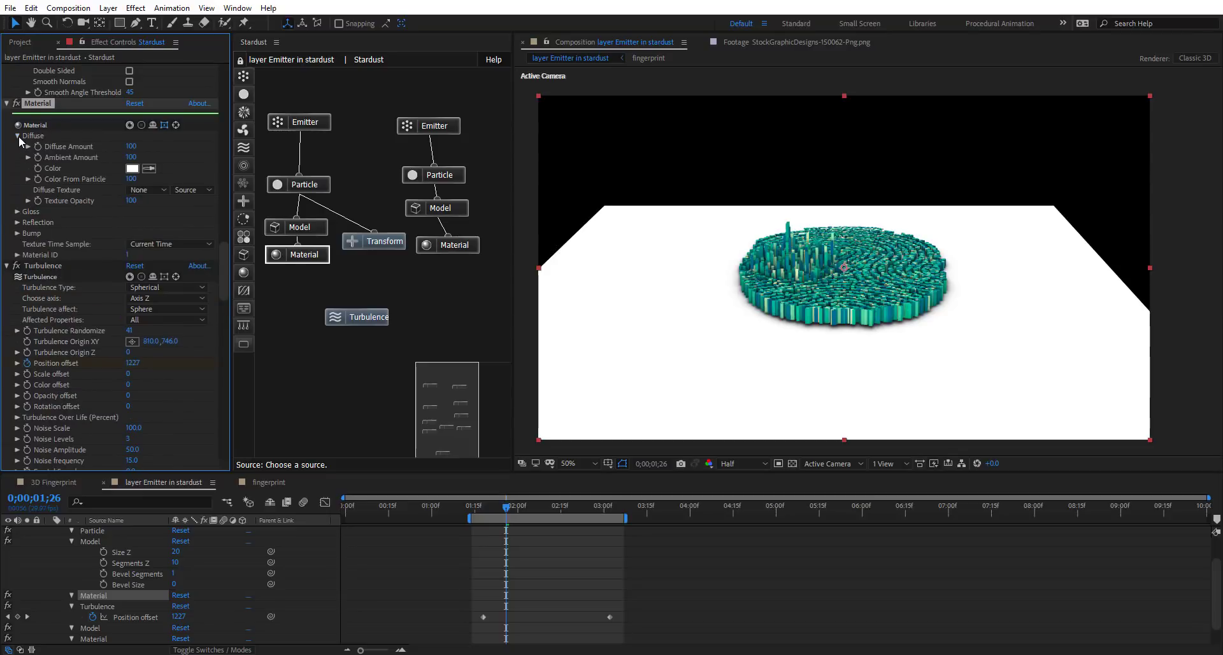
pyautogui.moveTo(134, 148); pyautogui.dragTo(123, 156)
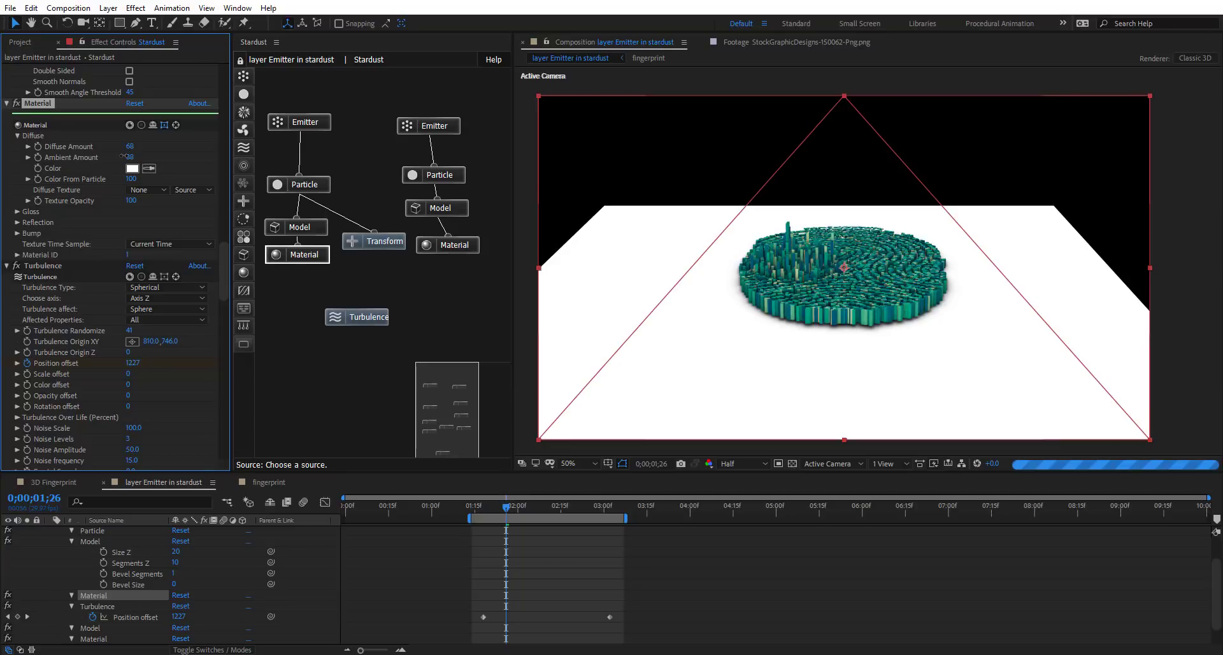
# Create a white point light named Point Light 1 at 100% intensity and raise it well above the fingerprint particles
pyautogui.rightClick(317, 541)
pyautogui.moveTo(462, 402)
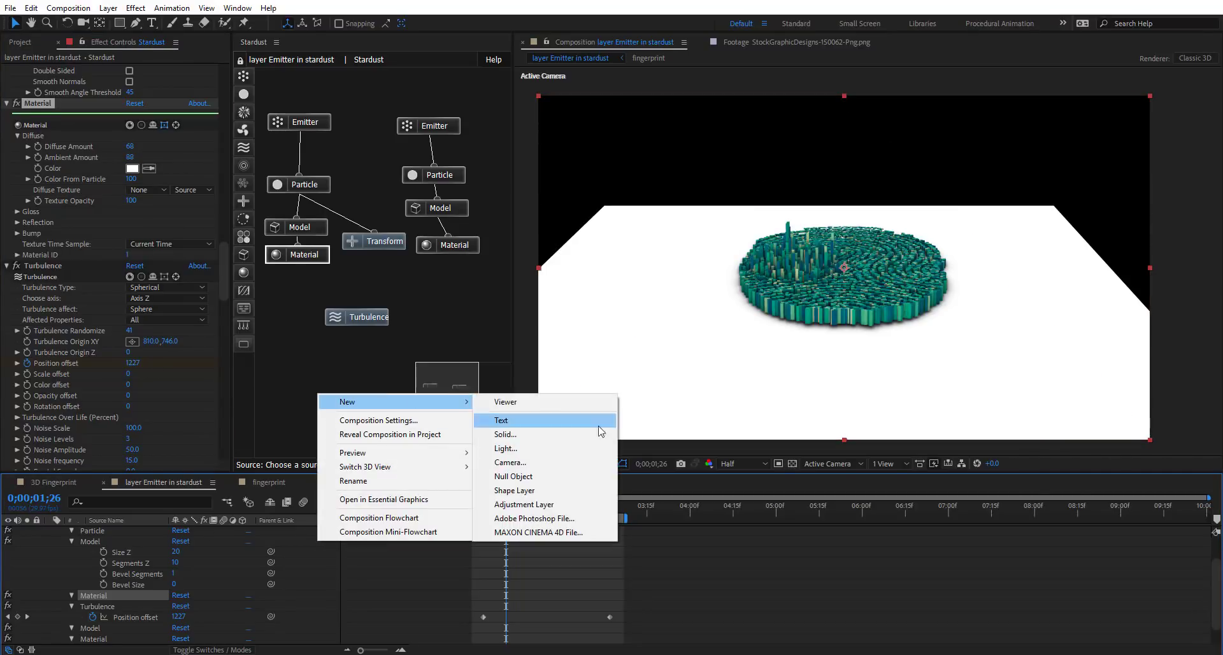
pyautogui.click(550, 449)
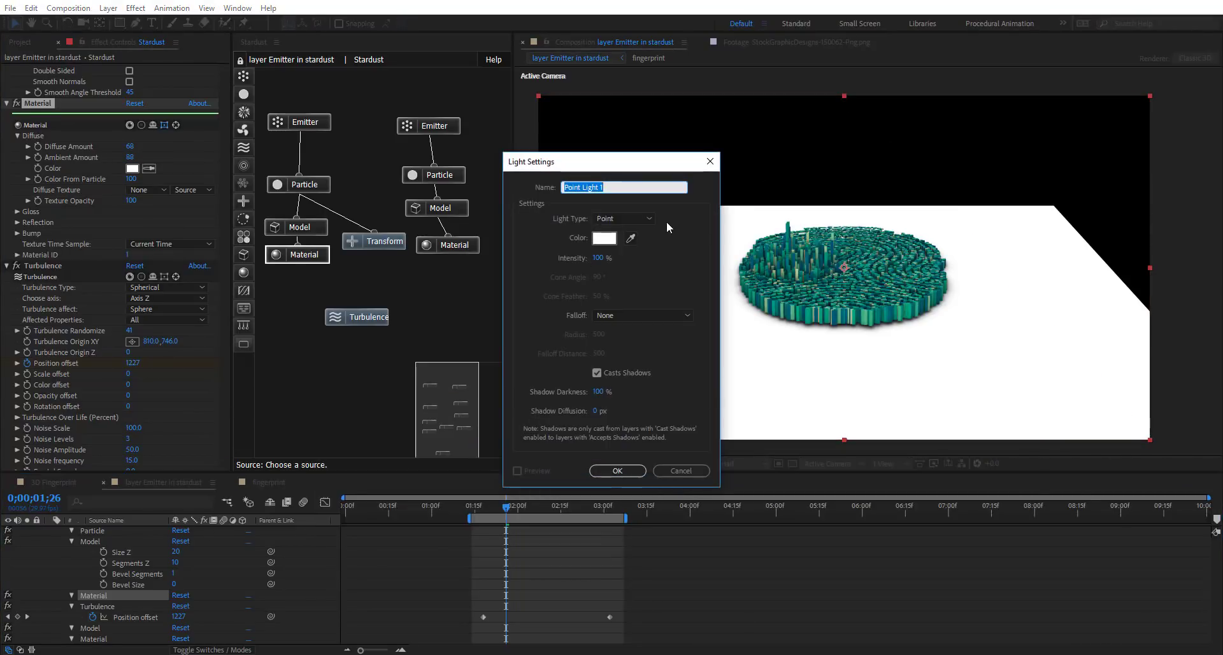
pyautogui.click(617, 470)
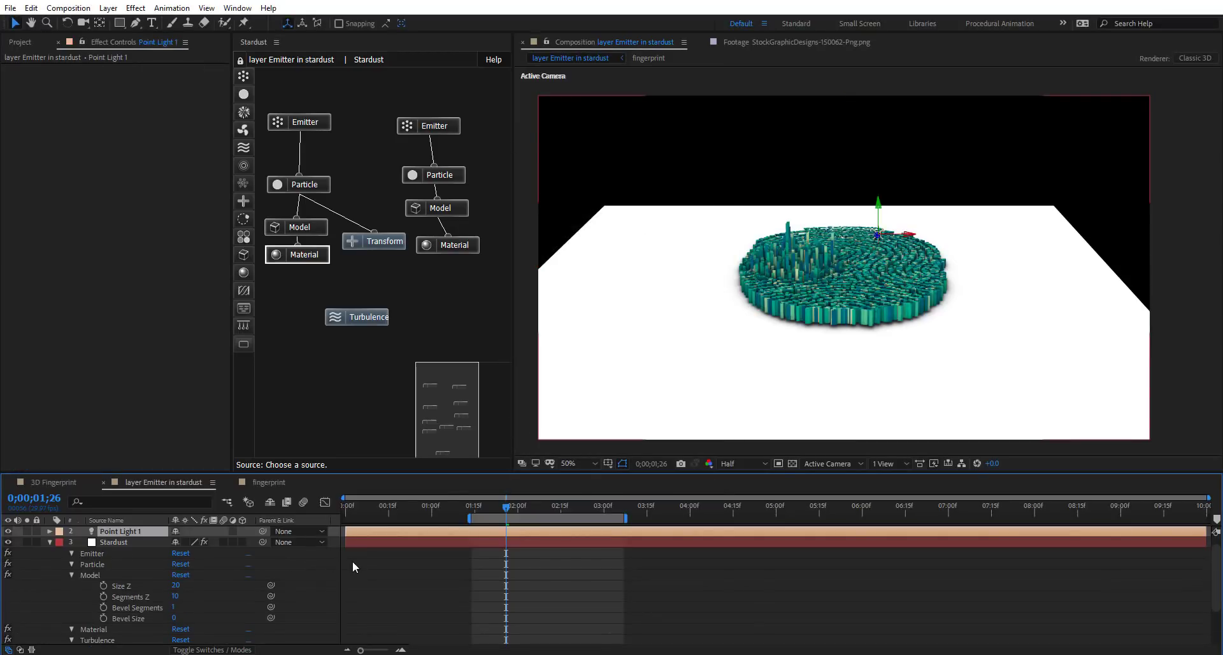
pyautogui.moveTo(881, 210); pyautogui.dragTo(864, 136)
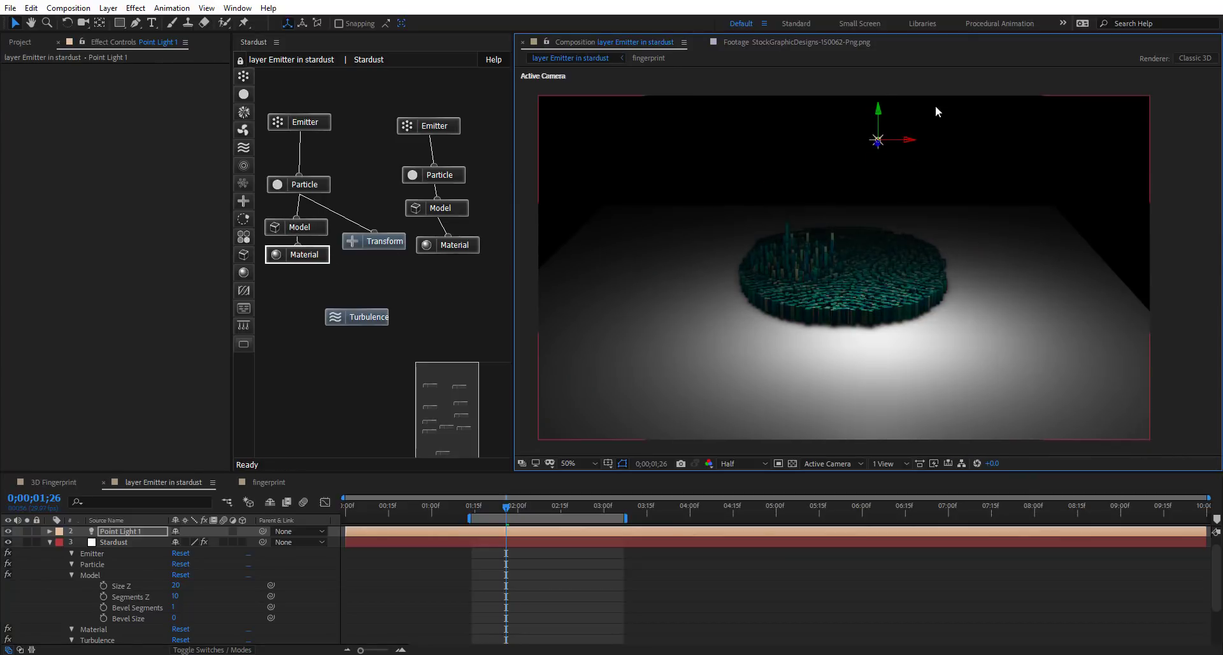
# Set Point Light 1's intensity to 82% and lower the light to the height of the fingerprint disc
pyautogui.click(49, 531)
pyautogui.click(60, 553)
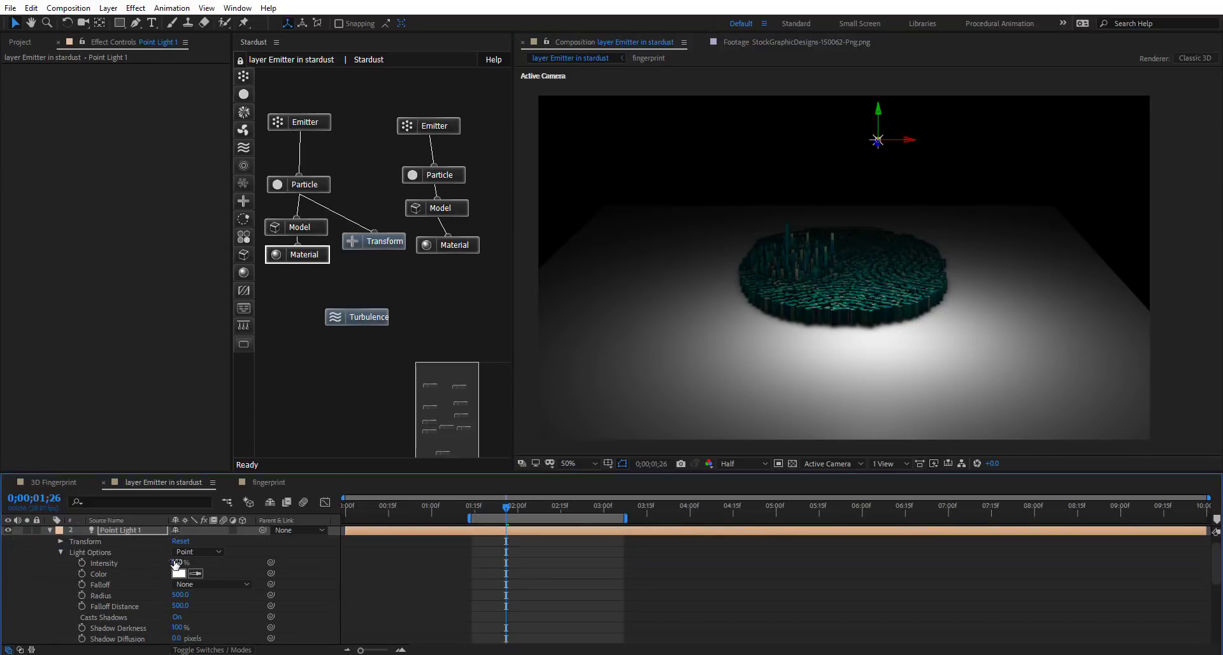
pyautogui.moveTo(176, 562); pyautogui.dragTo(165, 562)
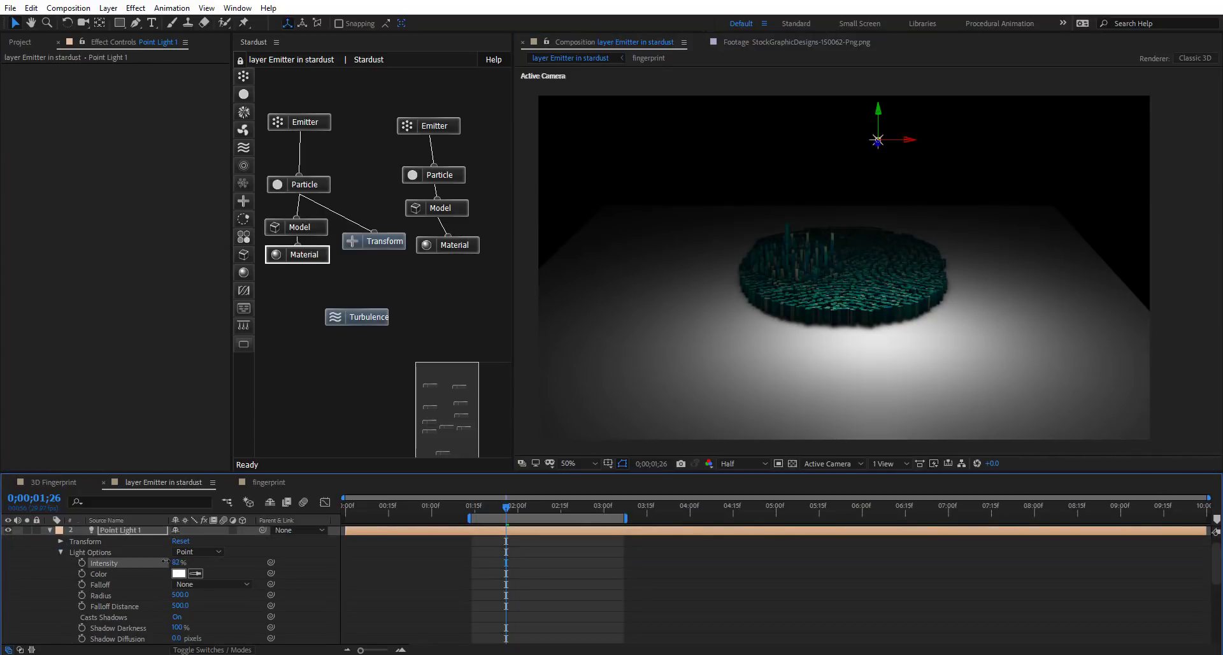
pyautogui.moveTo(880, 121); pyautogui.dragTo(887, 222)
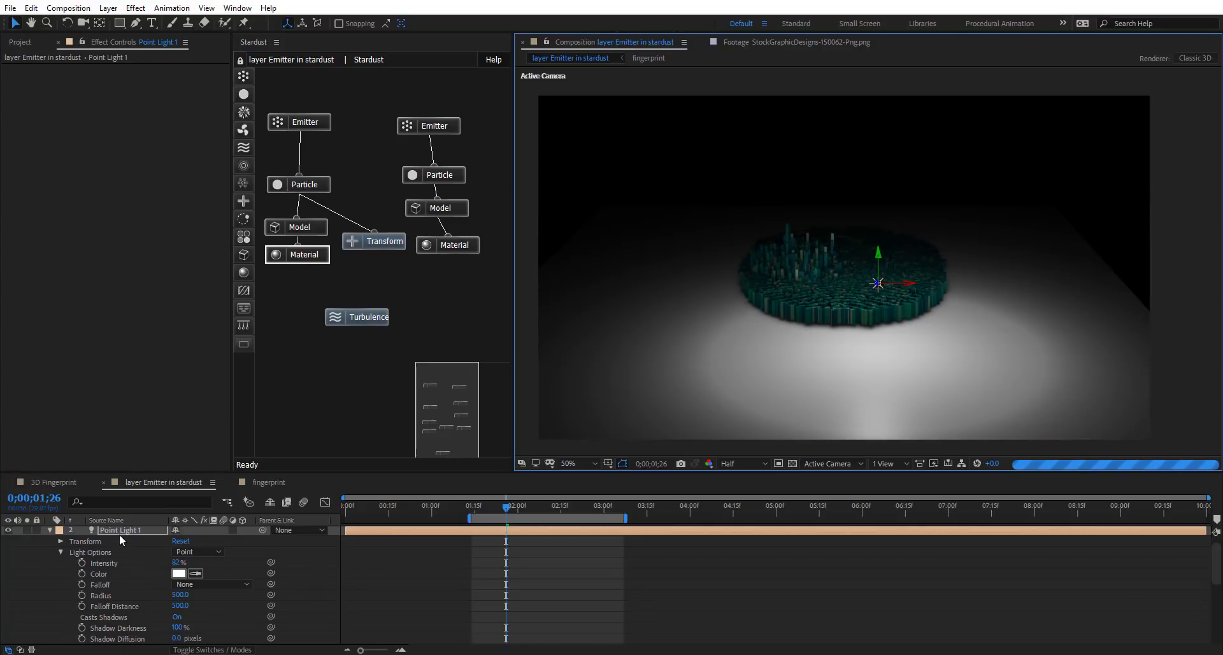
# Duplicate Point Light 1 and place the copy just above the raised columns of the fingerprint
pyautogui.hotkey('ctrl', 'd')
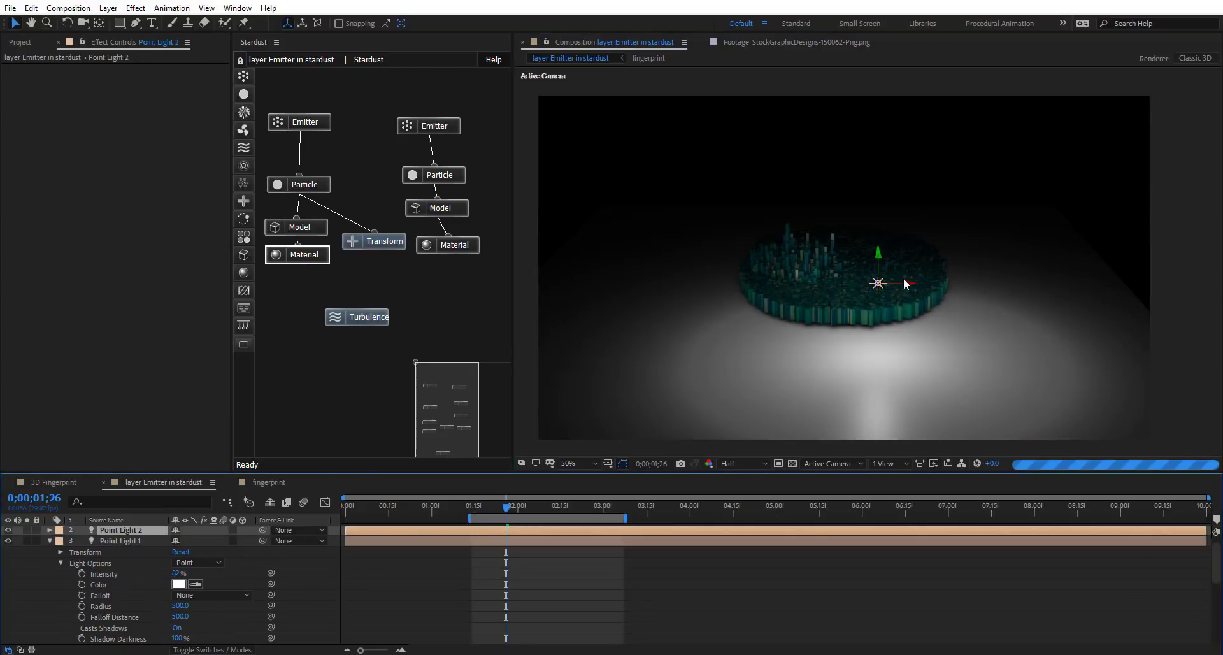
pyautogui.moveTo(909, 282); pyautogui.dragTo(718, 286)
pyautogui.moveTo(802, 219); pyautogui.dragTo(850, 199)
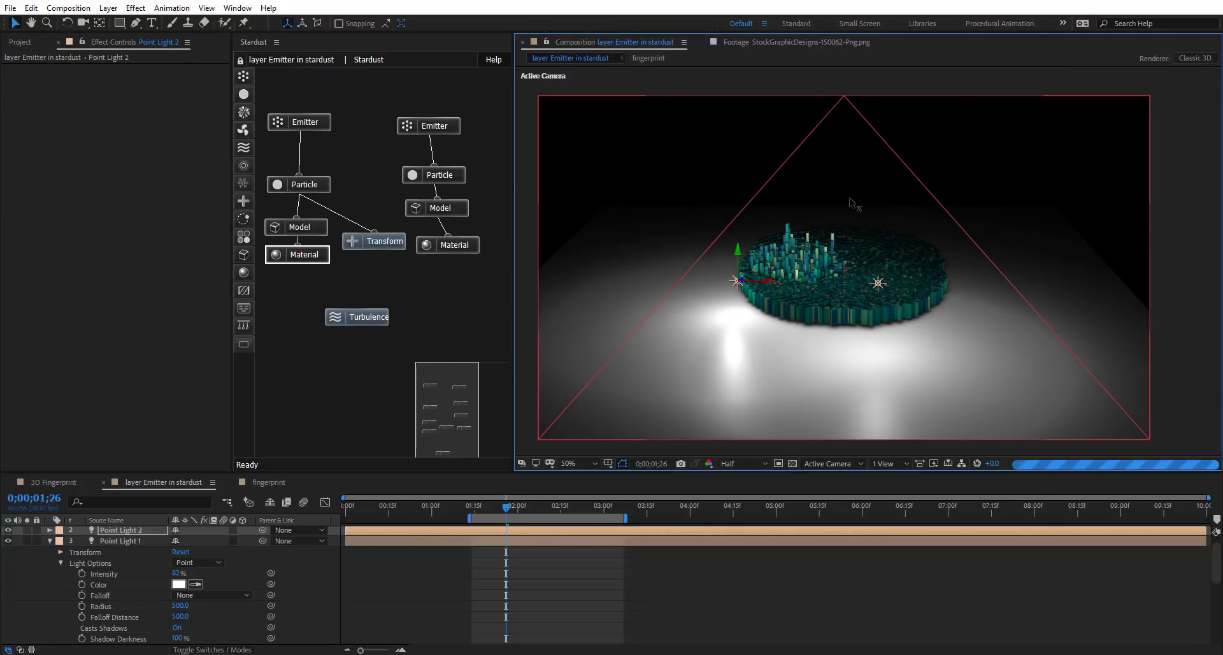
pyautogui.moveTo(741, 256); pyautogui.dragTo(755, 200)
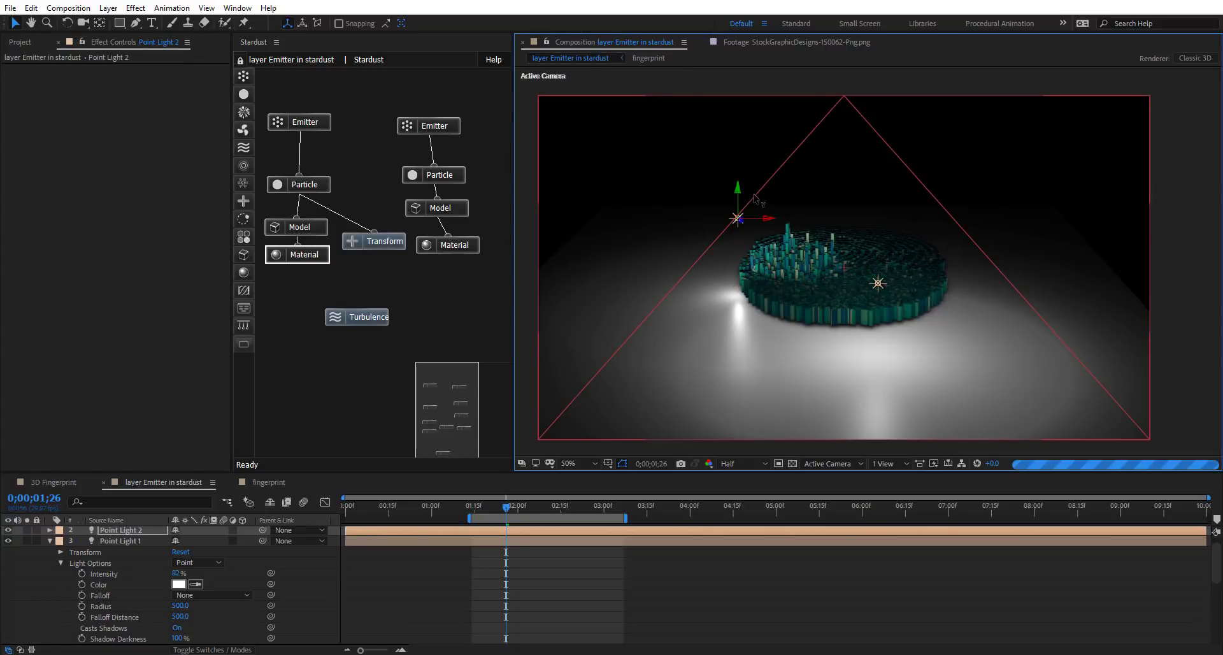
pyautogui.moveTo(769, 222); pyautogui.dragTo(833, 220)
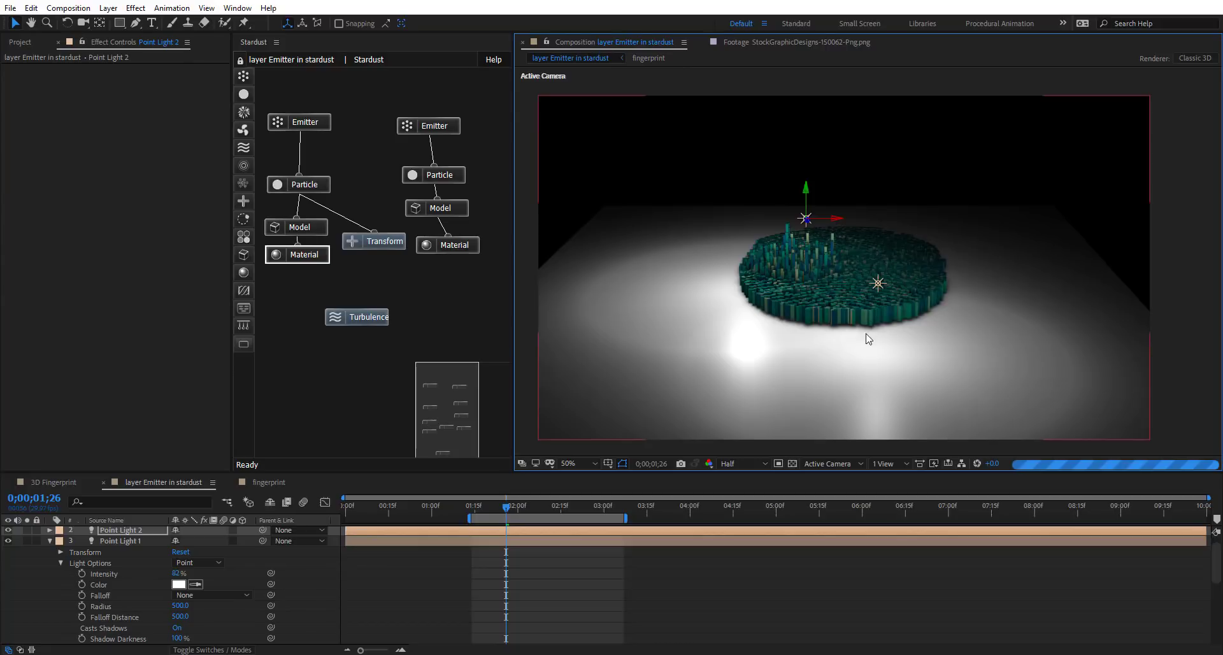
# View the lit composition at 100% and collapse the properties of the Point Light 1 and Stardust layers
pyautogui.press('.')
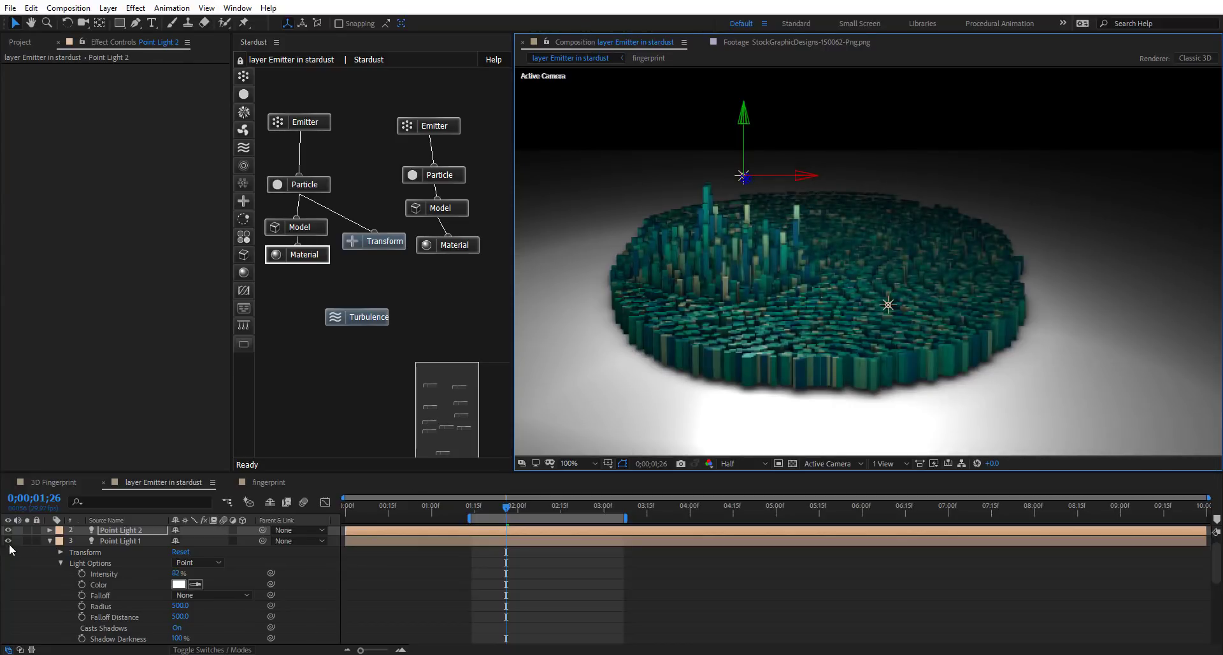
pyautogui.click(49, 541)
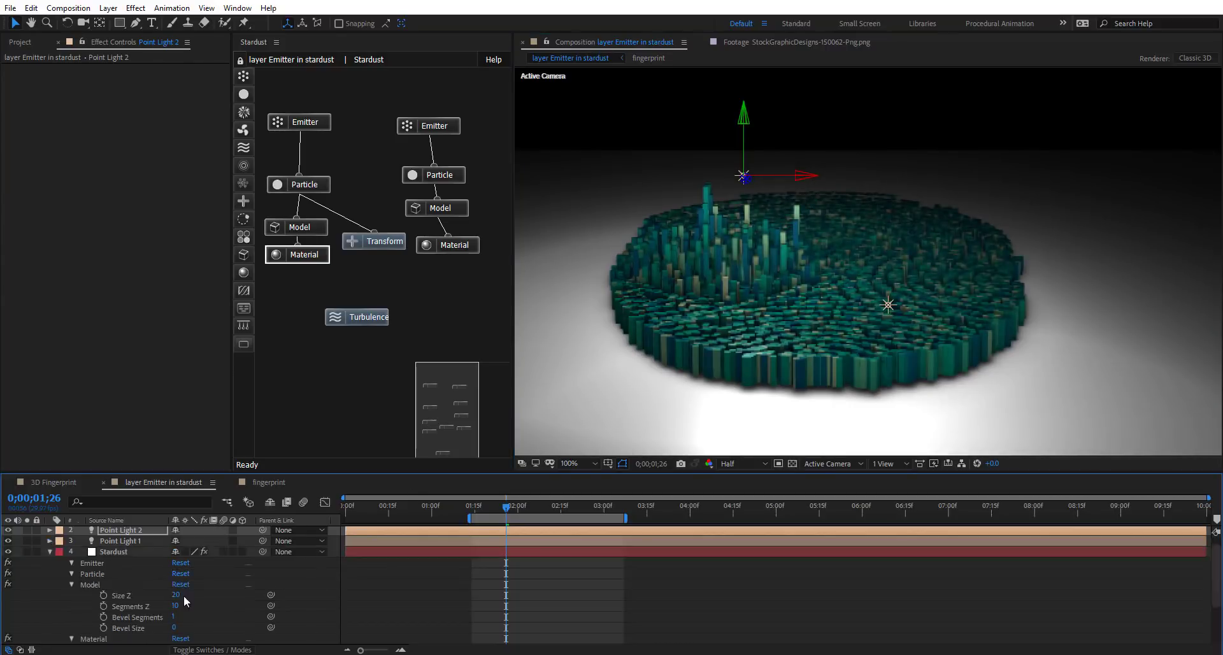
pyautogui.click(49, 550)
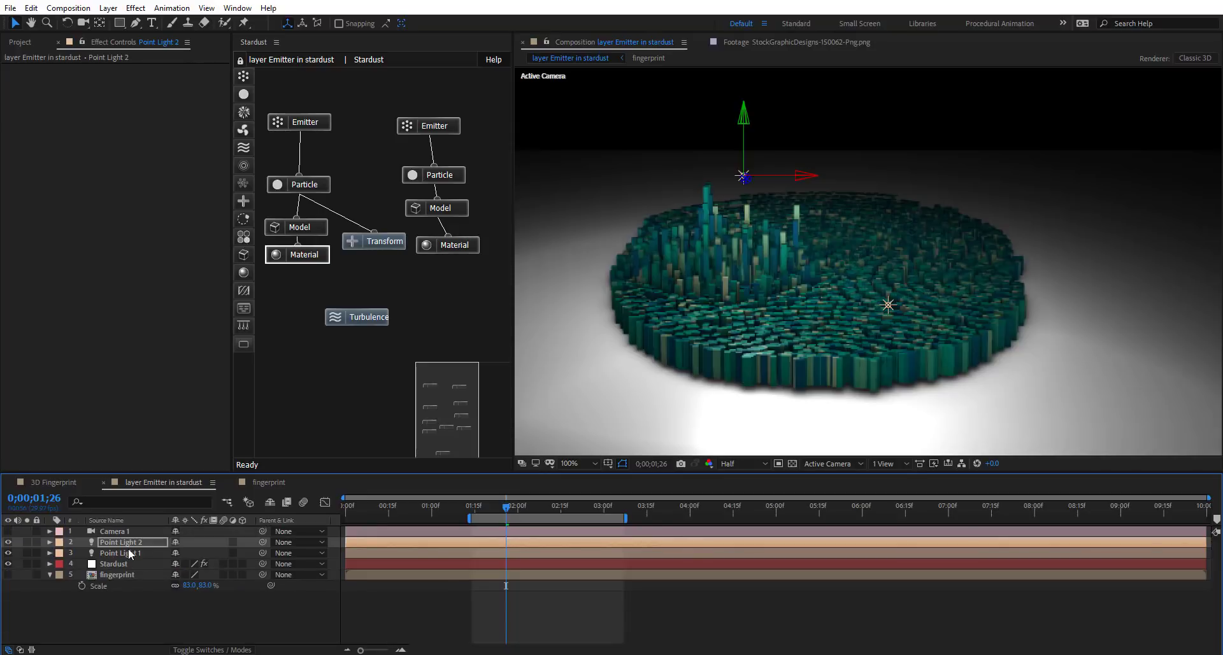